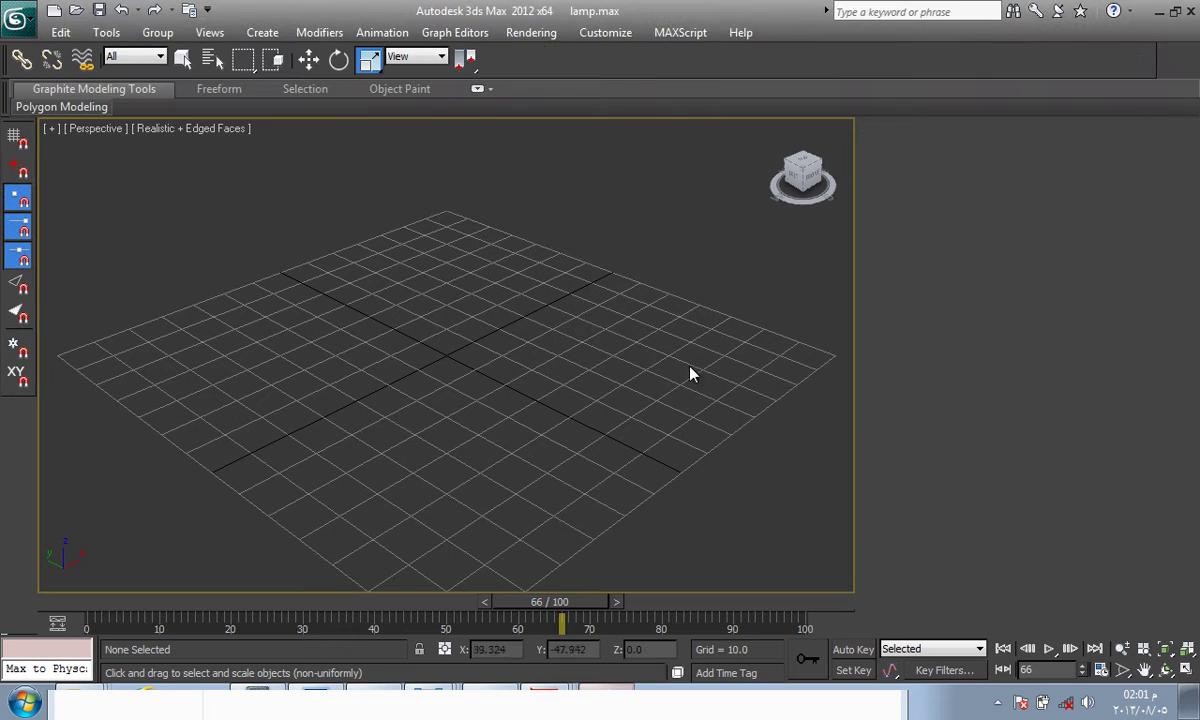
Draw a long, flat Box primitive on the grid and give it height.
{"action": "mouse_move", "coordinate": [554, 361]}
{"action": "middle_mouse_down"}
{"action": "mouse_move", "coordinate": [579, 363]}
{"action": "mouse_move", "coordinate": [536, 340]}
{"action": "mouse_move", "coordinate": [520, 372]}
{"action": "middle_mouse_up"}
{"action": "scroll", "coordinate": [522, 361], "scroll_direction": "down", "scroll_amount": 3}
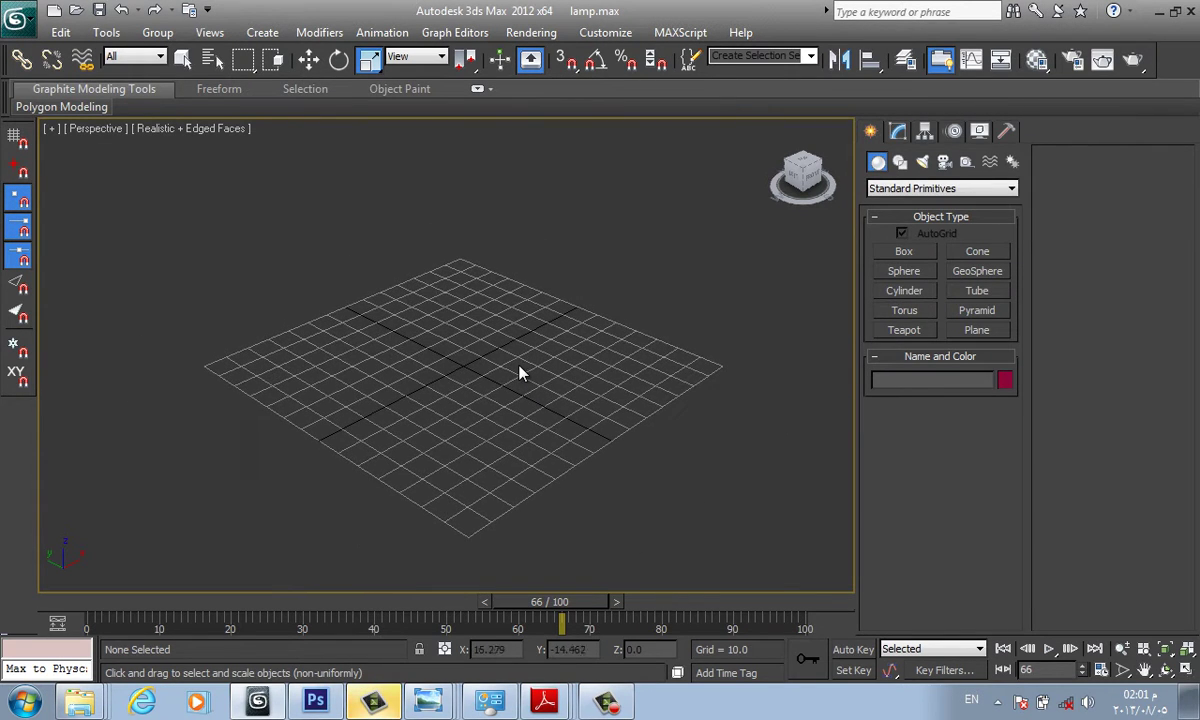
{"action": "scroll", "coordinate": [483, 357], "scroll_direction": "up", "scroll_amount": 5}
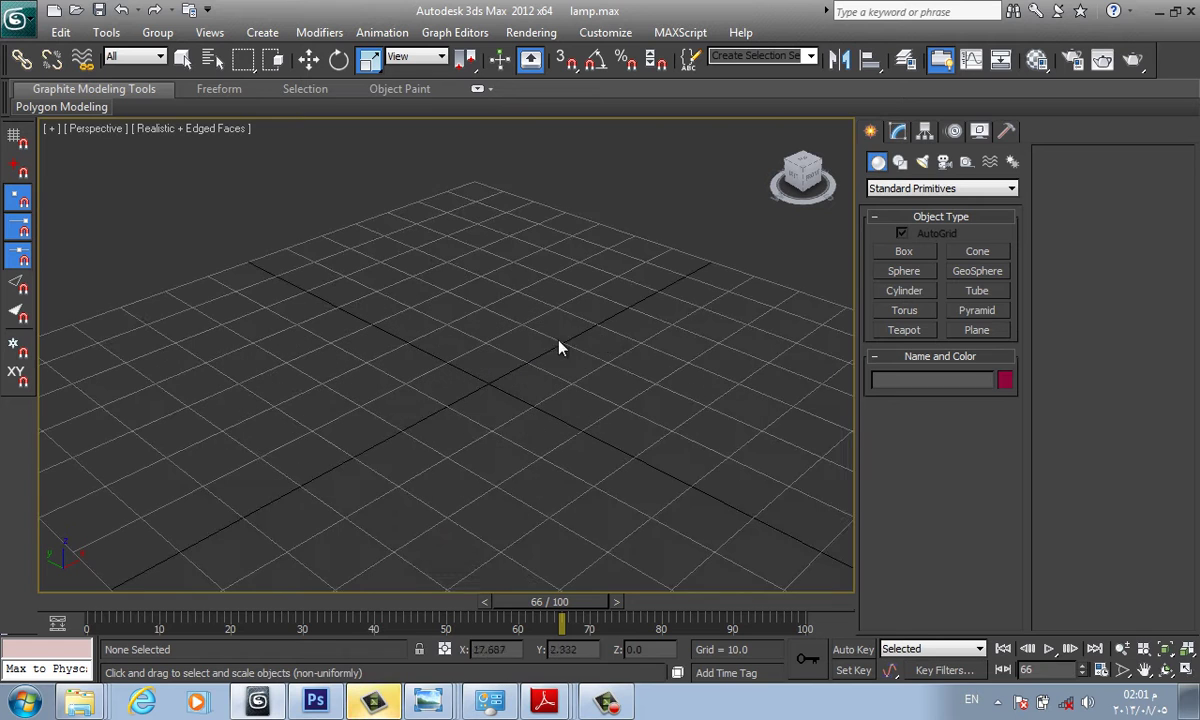
{"action": "scroll", "coordinate": [560, 348], "scroll_direction": "up", "scroll_amount": 3}
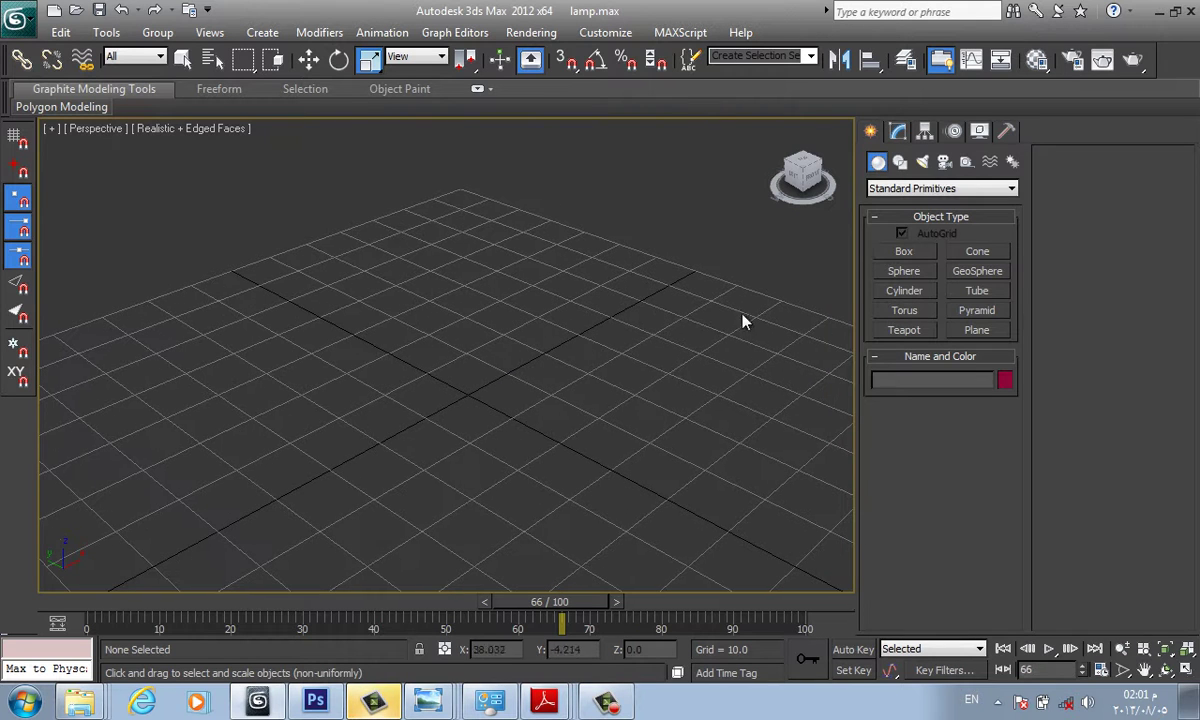
{"action": "left_click", "coordinate": [904, 252]}
{"action": "scroll", "coordinate": [572, 378], "scroll_direction": "down", "scroll_amount": 3}
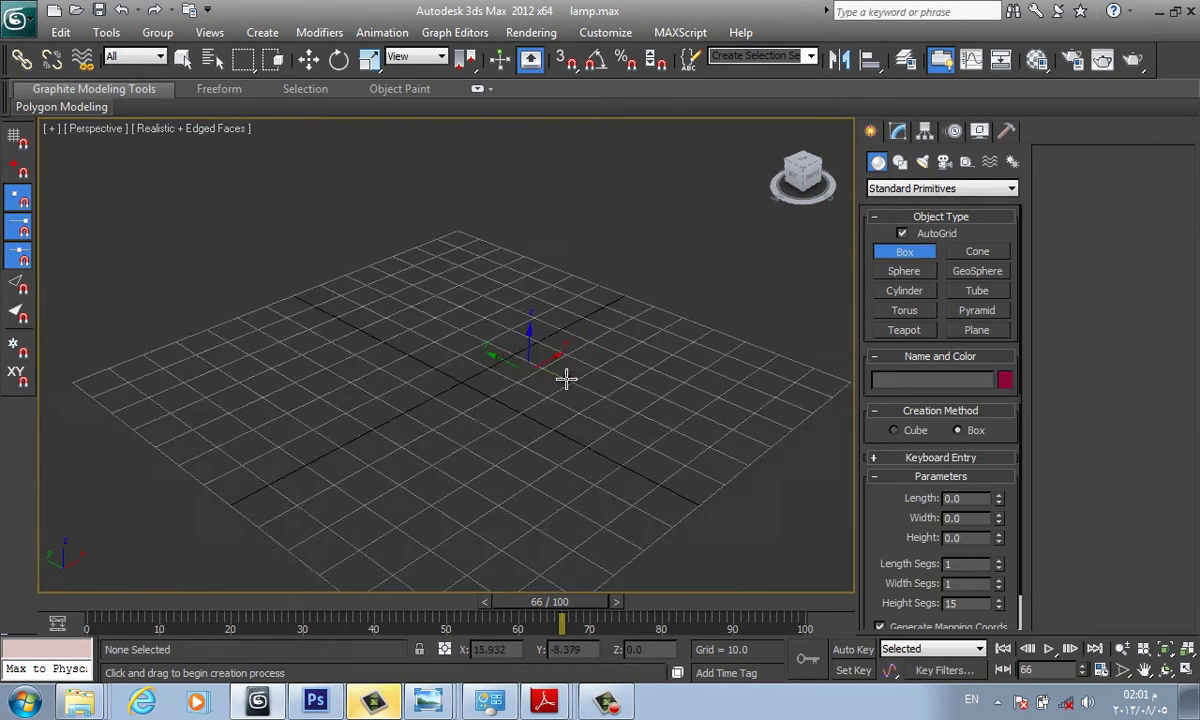
{"action": "scroll", "coordinate": [565, 378], "scroll_direction": "down", "scroll_amount": 2}
{"action": "left_click_drag", "start_coordinate": [373, 447], "coordinate": [556, 317]}
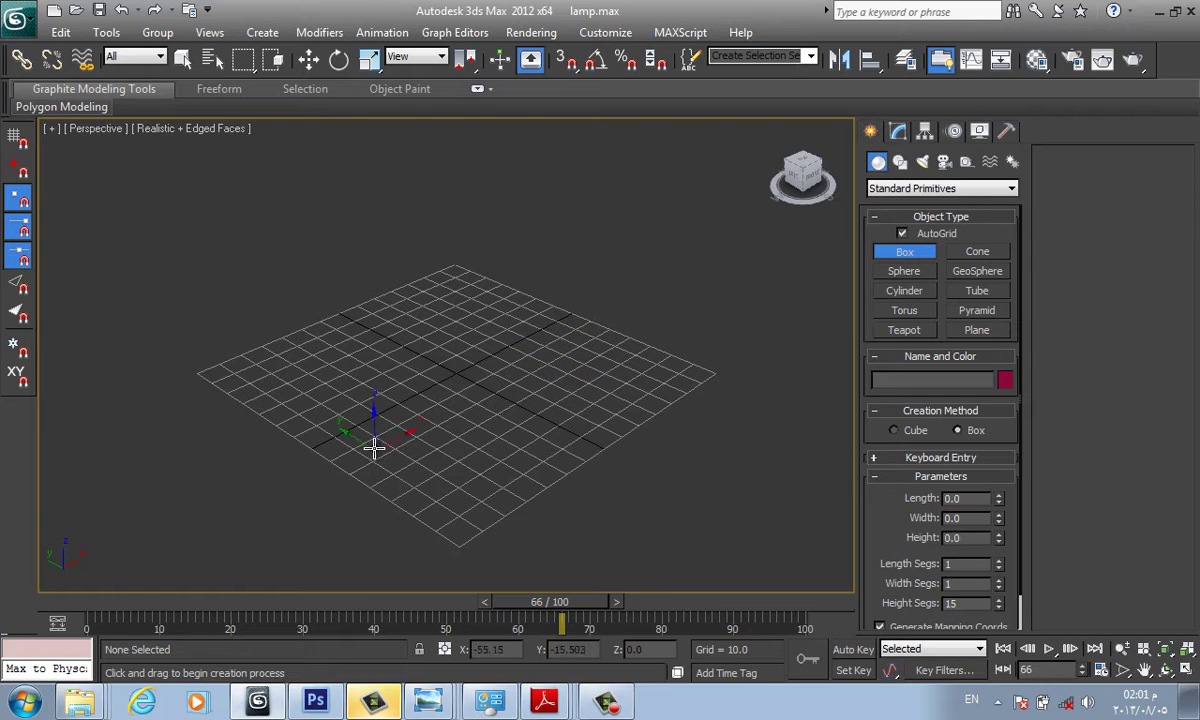
{"action": "left_click", "coordinate": [555, 255]}
Set the box to 1 height segment and 6 width segments.
{"action": "key", "text": "r"}
{"action": "left_click", "coordinate": [900, 133]}
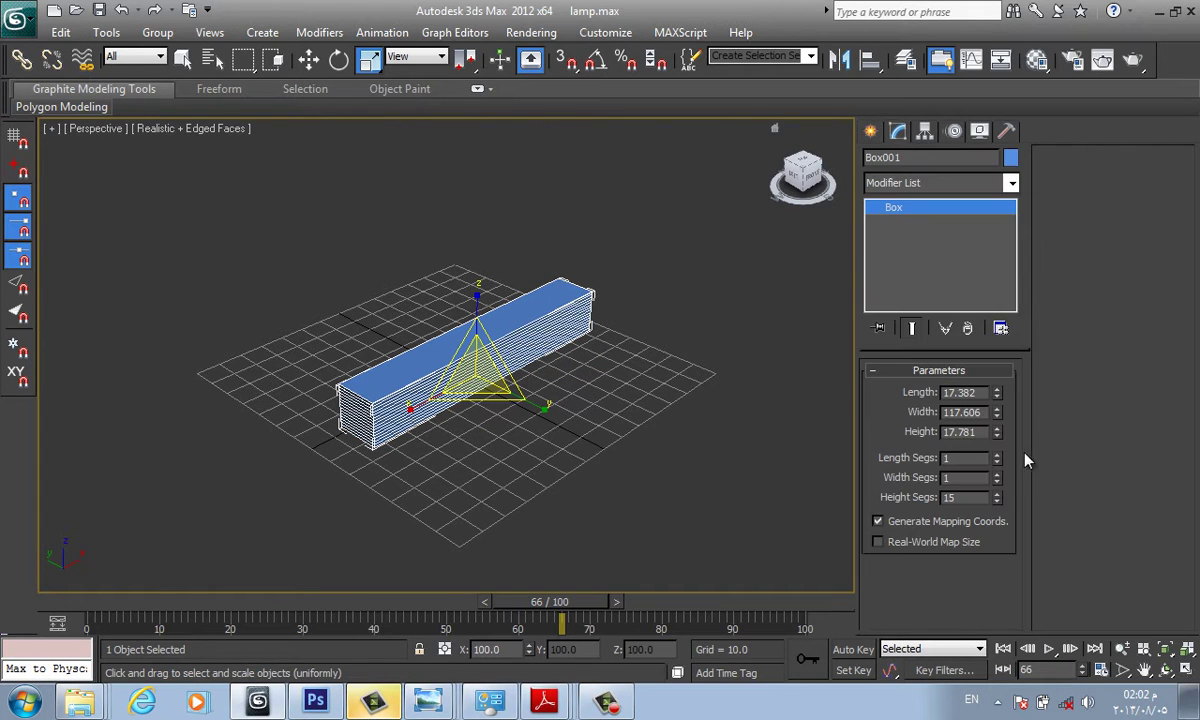
{"action": "right_click", "coordinate": [997, 502]}
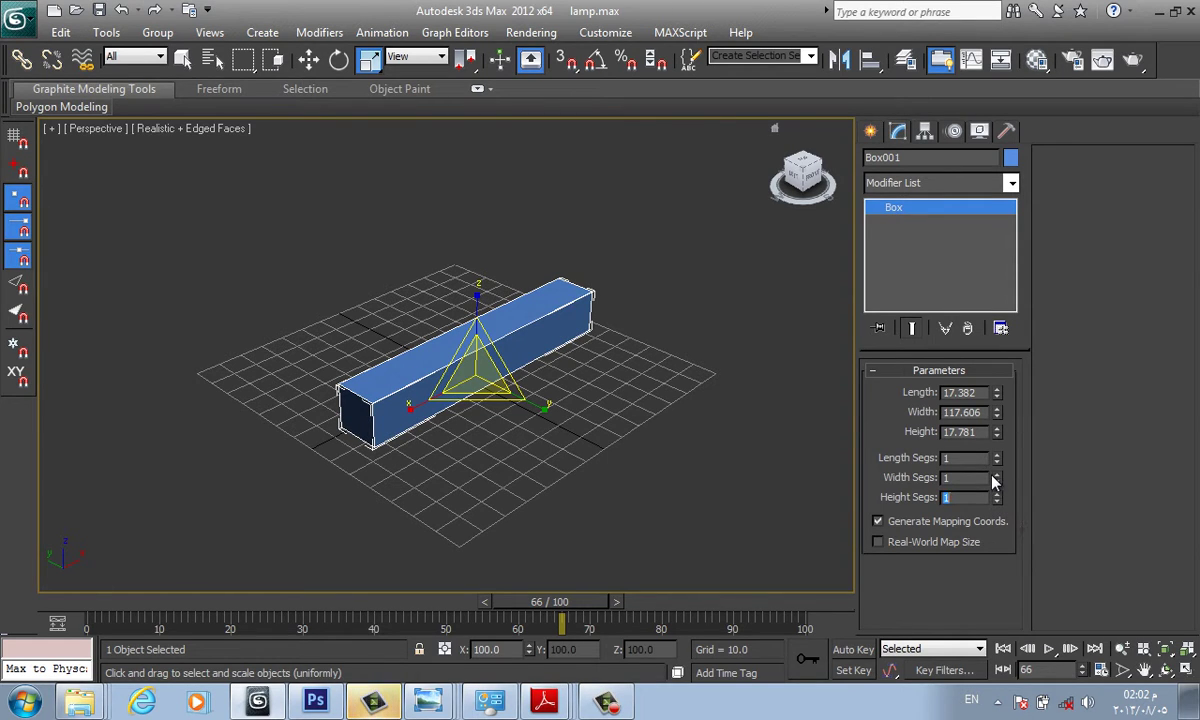
{"action": "left_click_drag", "start_coordinate": [993, 482], "coordinate": [993, 470]}
{"action": "mouse_move", "coordinate": [620, 460]}
{"action": "middle_mouse_down", "text": "alt"}
{"action": "mouse_move", "coordinate": [624, 421]}
{"action": "mouse_move", "coordinate": [603, 472]}
{"action": "mouse_move", "coordinate": [595, 447]}
{"action": "middle_mouse_up", "text": "alt"}
{"action": "scroll", "coordinate": [603, 448], "scroll_direction": "up", "scroll_amount": 5}
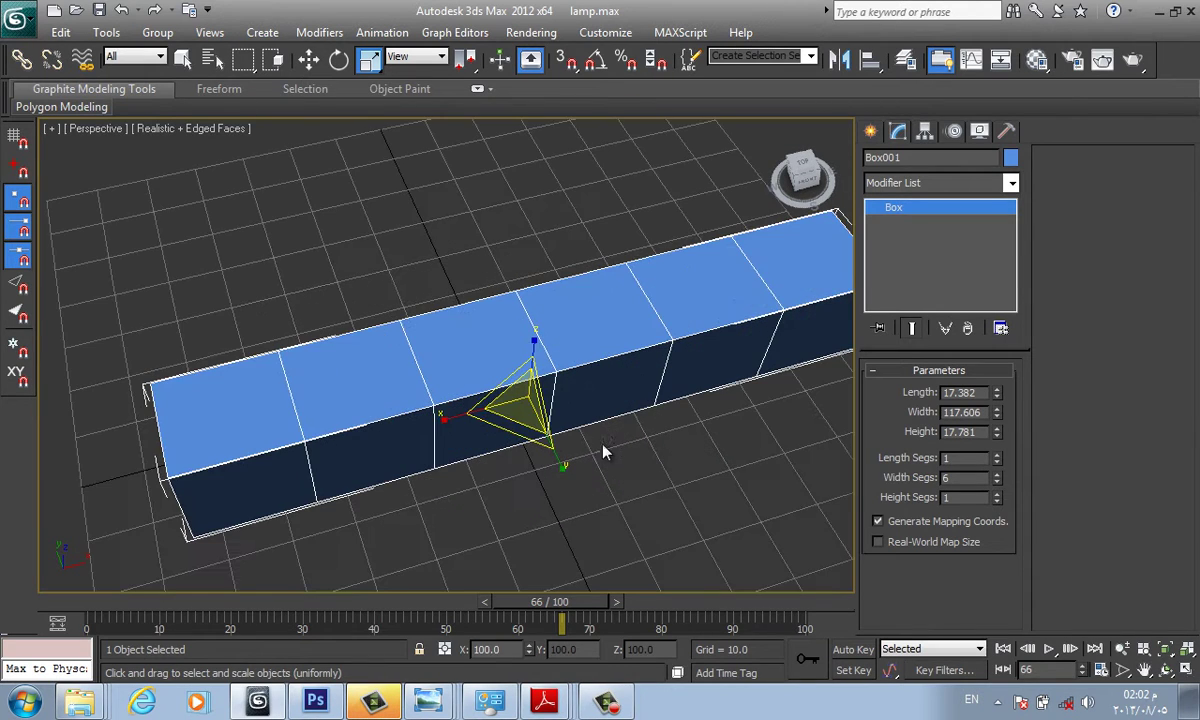
{"action": "scroll", "coordinate": [632, 277], "scroll_direction": "down", "scroll_amount": 3}
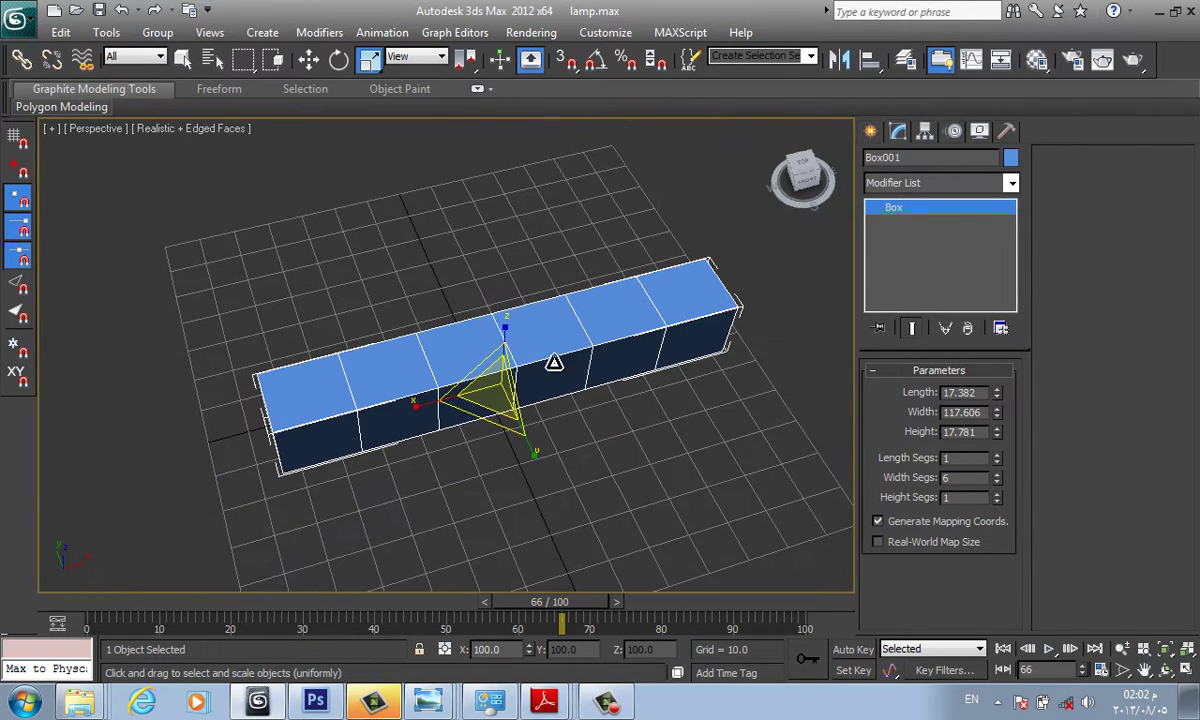
{"action": "middle_click_drag", "start_coordinate": [553, 362], "coordinate": [683, 318], "text": "alt"}
Apply a Lattice modifier to Box001.
{"action": "left_click", "coordinate": [933, 185]}
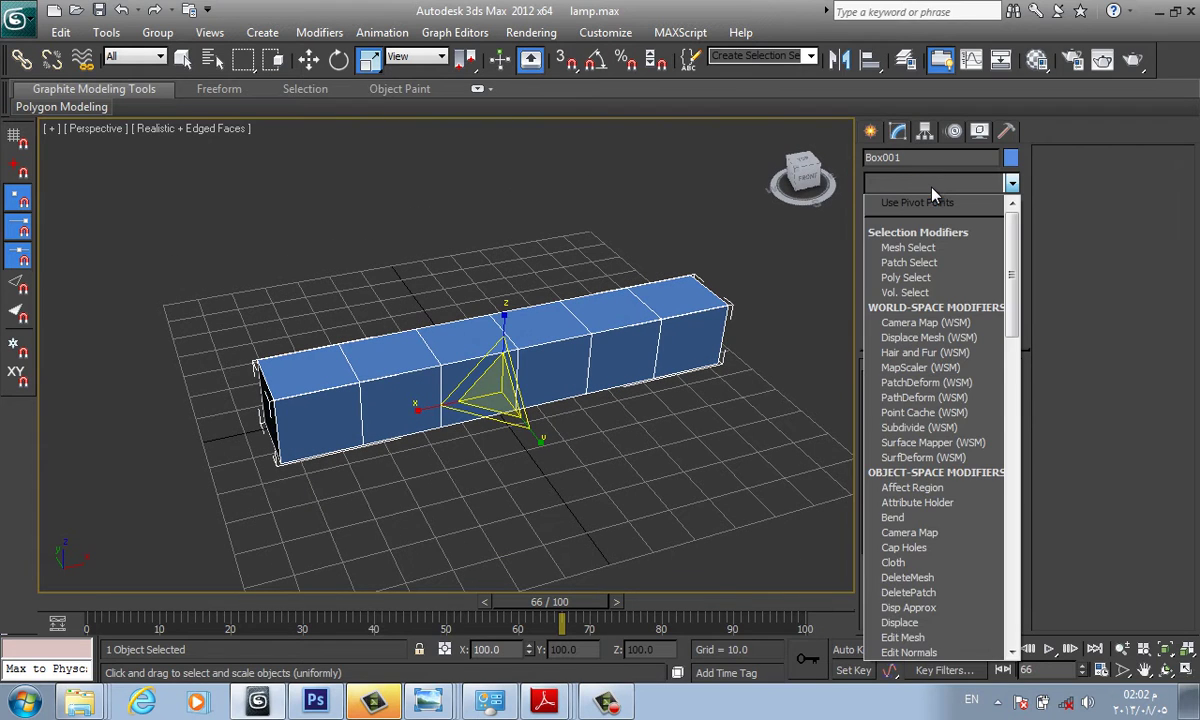
{"action": "scroll", "coordinate": [933, 190], "scroll_direction": "down", "scroll_amount": 1}
{"action": "key", "text": "l"}
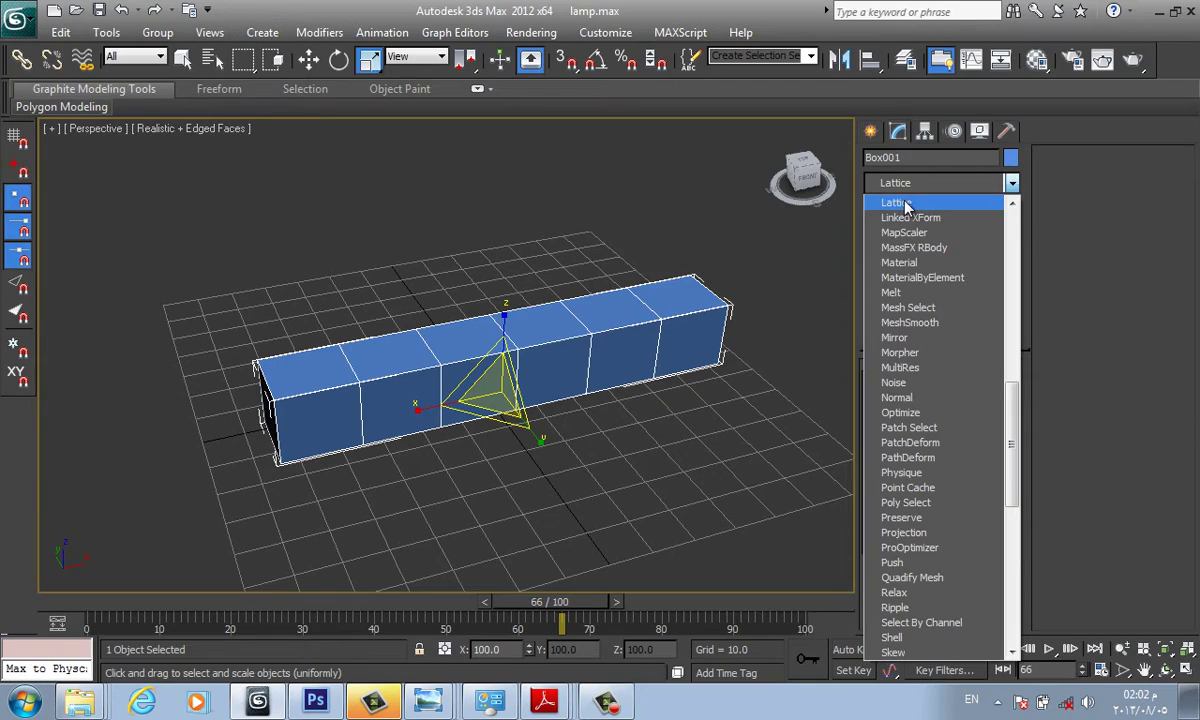
{"action": "left_click", "coordinate": [906, 205]}
{"action": "scroll", "coordinate": [630, 318], "scroll_direction": "up", "scroll_amount": 3}
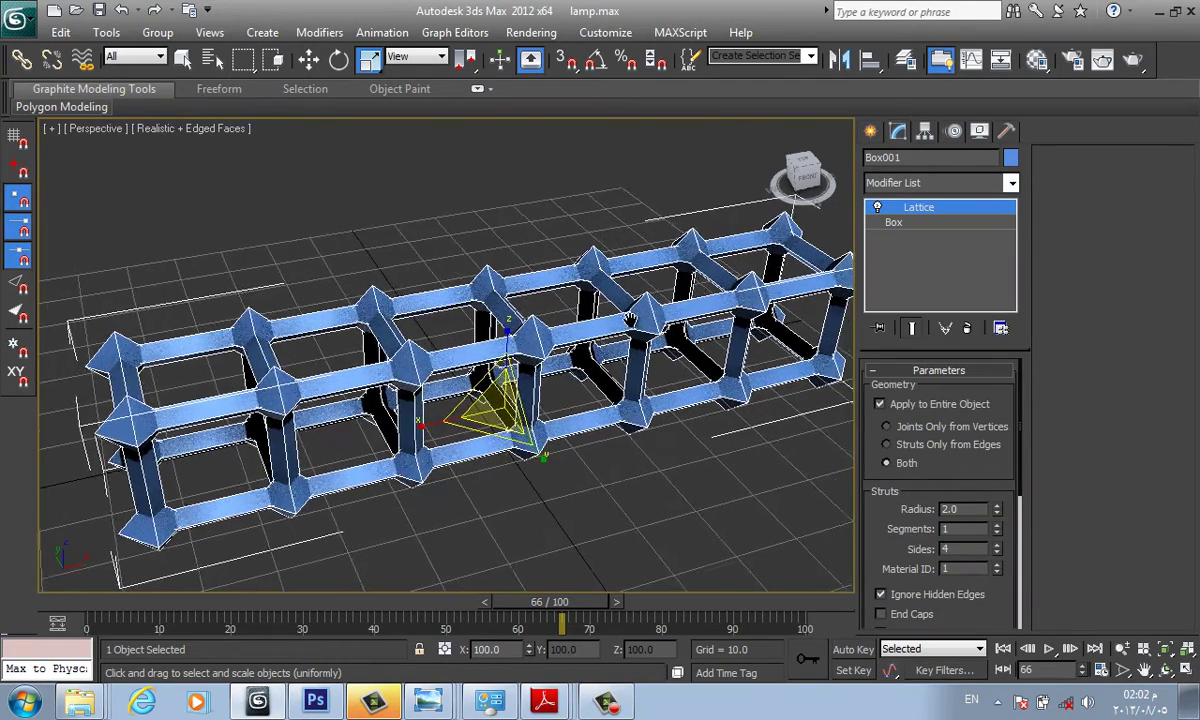
Orbit and zoom around the lattice to inspect its struts and pointed joints.
{"action": "mouse_move", "coordinate": [630, 318]}
{"action": "middle_mouse_down", "text": "alt"}
{"action": "mouse_move", "coordinate": [656, 259]}
{"action": "mouse_move", "coordinate": [628, 317]}
{"action": "mouse_move", "coordinate": [619, 393]}
{"action": "mouse_move", "coordinate": [612, 208]}
{"action": "middle_mouse_up", "text": "alt"}
{"action": "scroll", "coordinate": [625, 340], "scroll_direction": "down", "scroll_amount": 3}
{"action": "scroll", "coordinate": [620, 395], "scroll_direction": "up", "scroll_amount": 3}
{"action": "key", "text": "ctrl+e"}
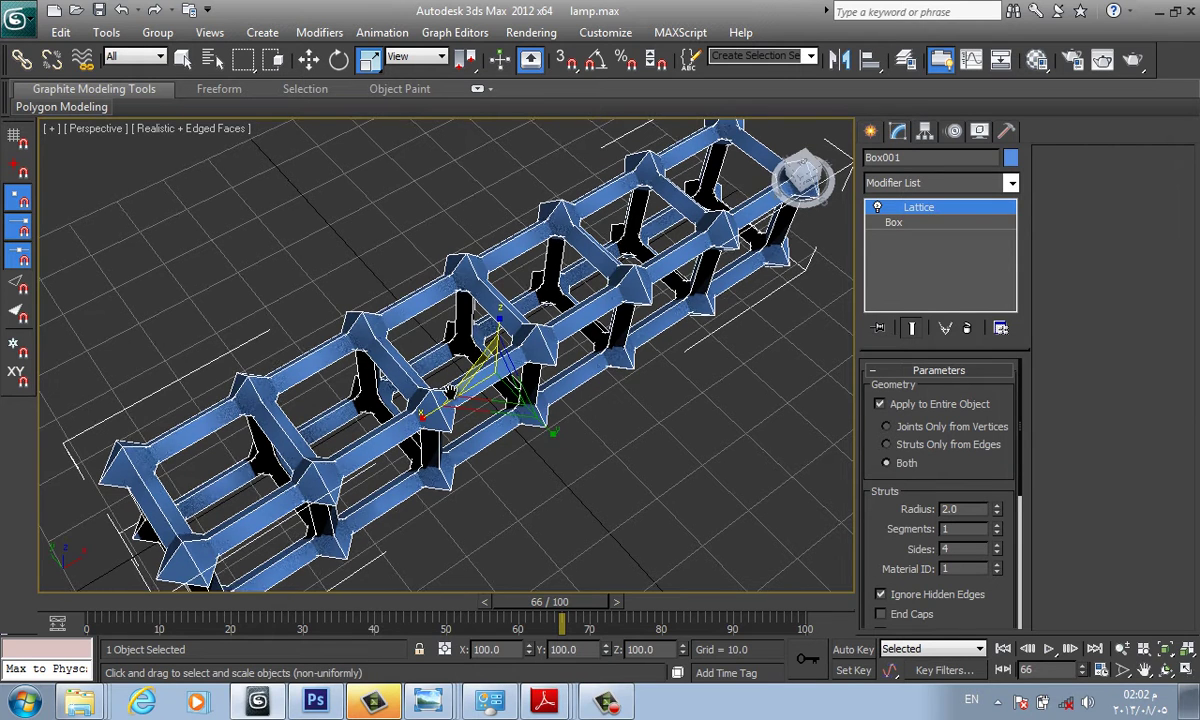
{"action": "key", "text": "ctrl+e"}
{"action": "key", "text": "ctrl+e"}
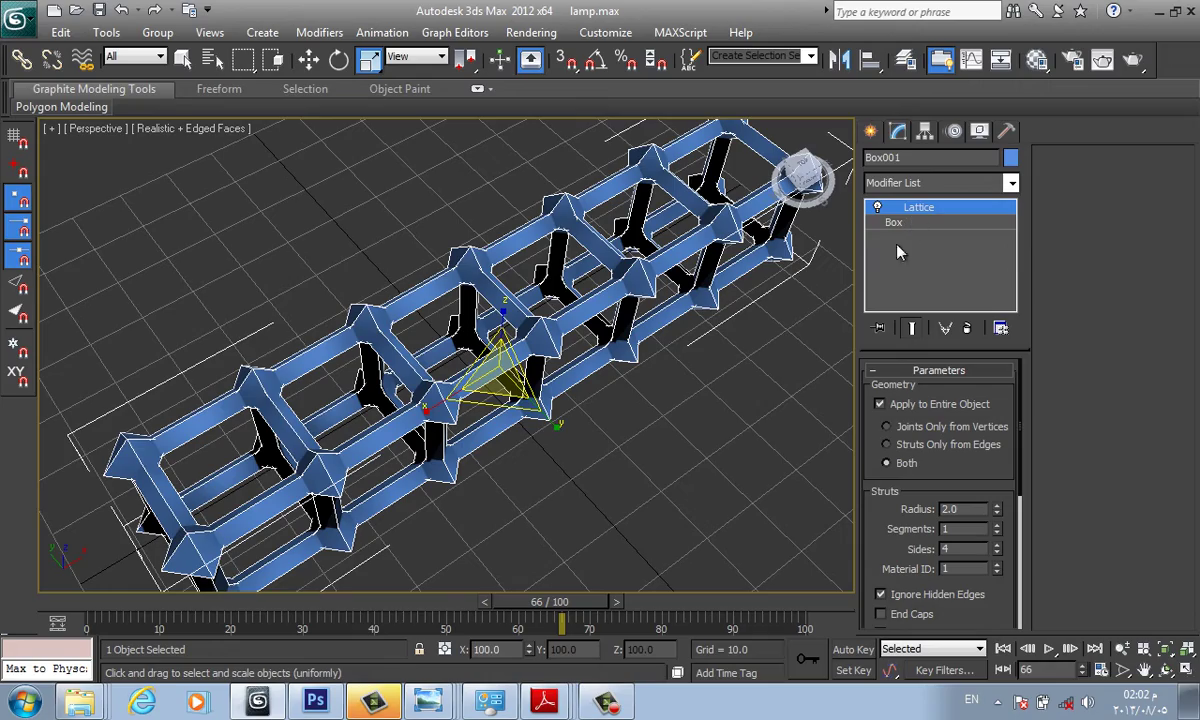
{"action": "scroll", "coordinate": [550, 368], "scroll_direction": "down", "scroll_amount": 3}
{"action": "scroll", "coordinate": [560, 340], "scroll_direction": "down", "scroll_amount": 2}
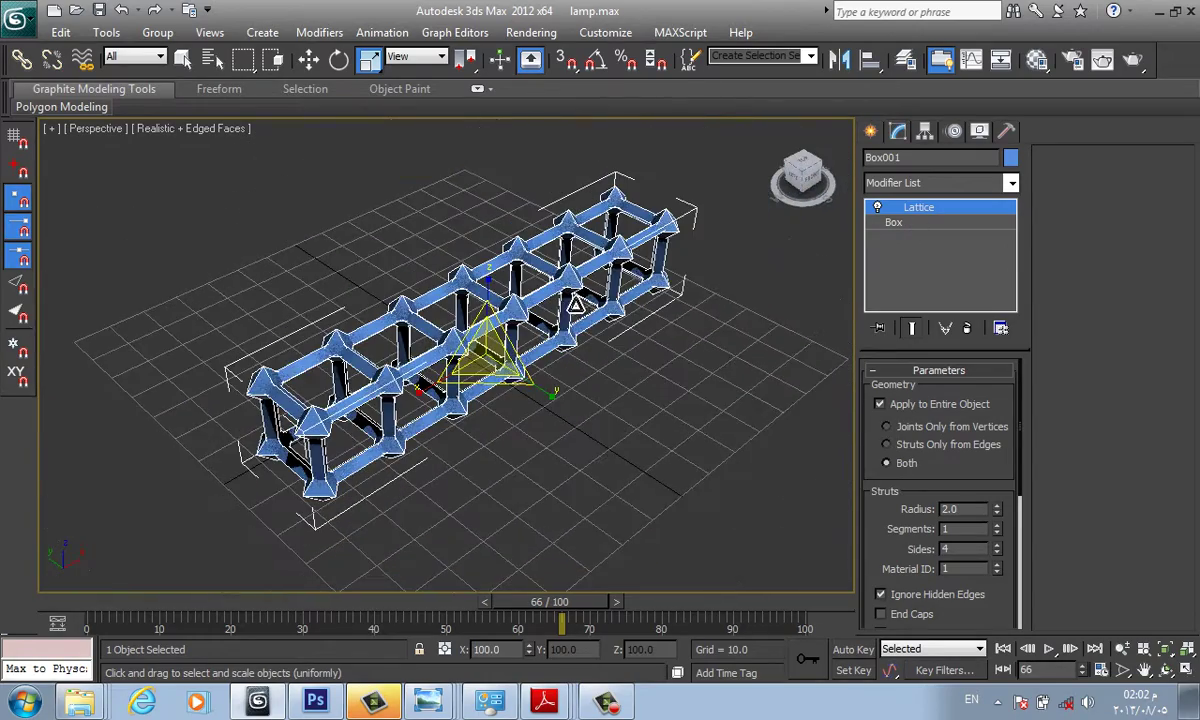
{"action": "scroll", "coordinate": [711, 420], "scroll_direction": "up", "scroll_amount": 2}
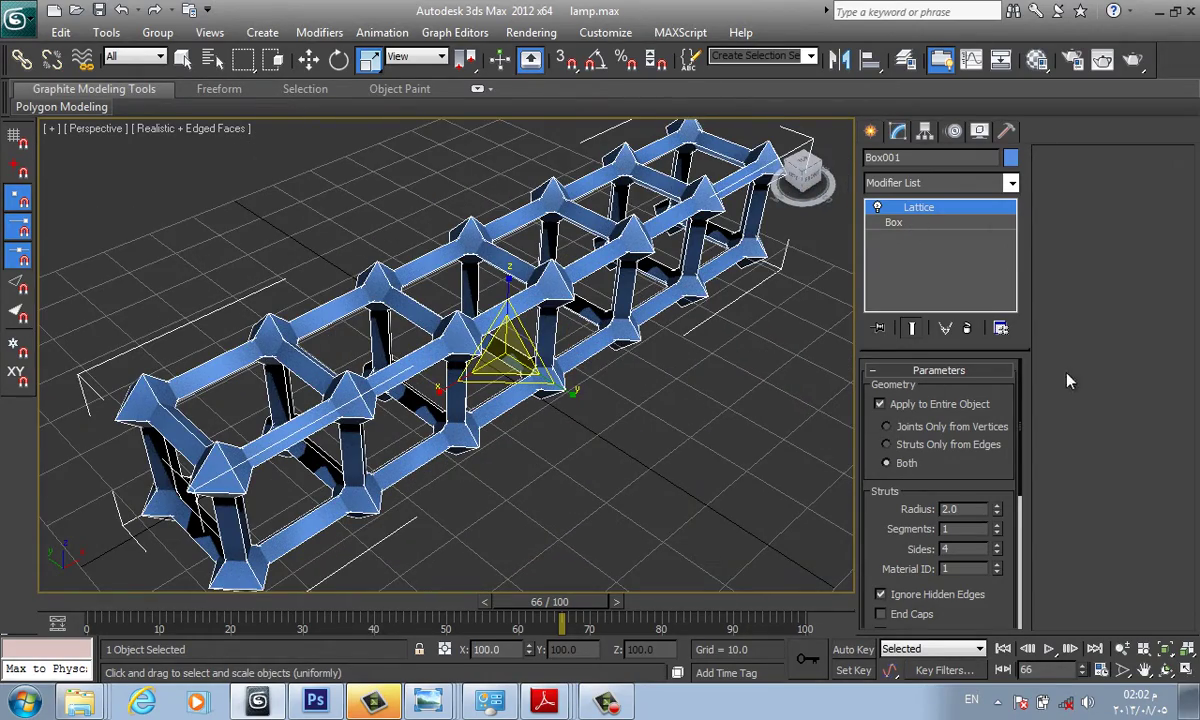
{"action": "mouse_move", "coordinate": [985, 484]}
{"action": "left_mouse_down"}
{"action": "mouse_move", "coordinate": [970, 429]}
{"action": "mouse_move", "coordinate": [935, 410]}
{"action": "left_mouse_up"}
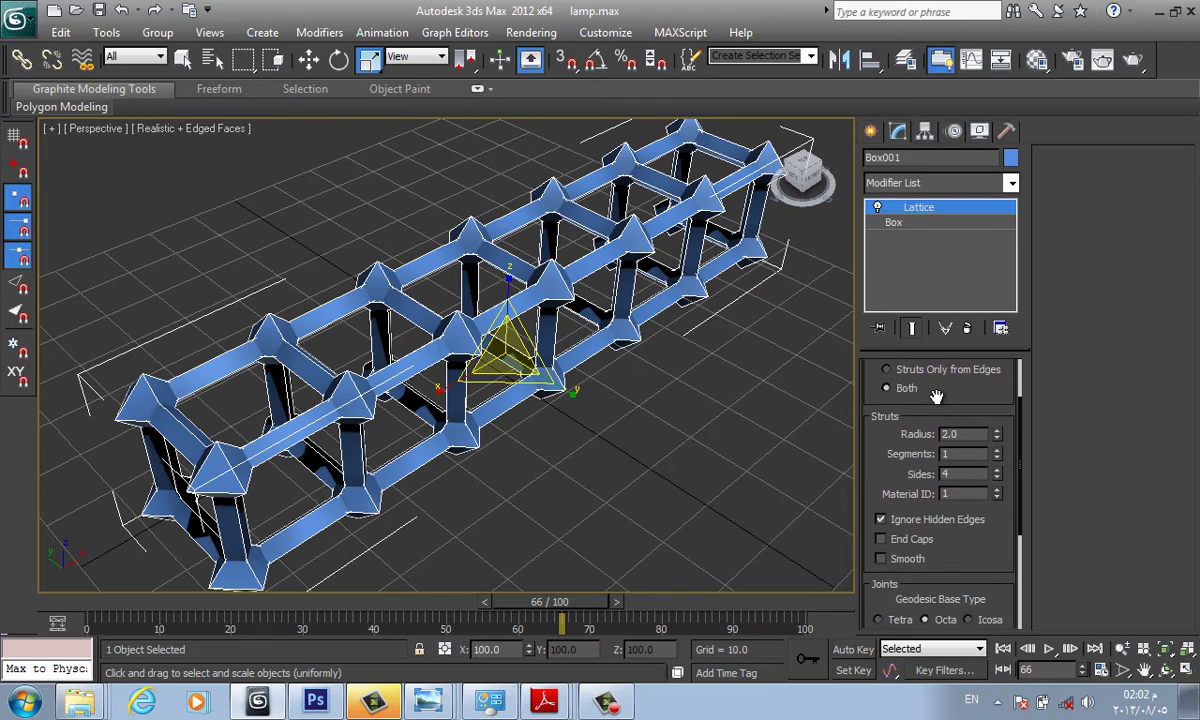
{"action": "scroll", "coordinate": [935, 512], "scroll_direction": "down", "scroll_amount": 2}
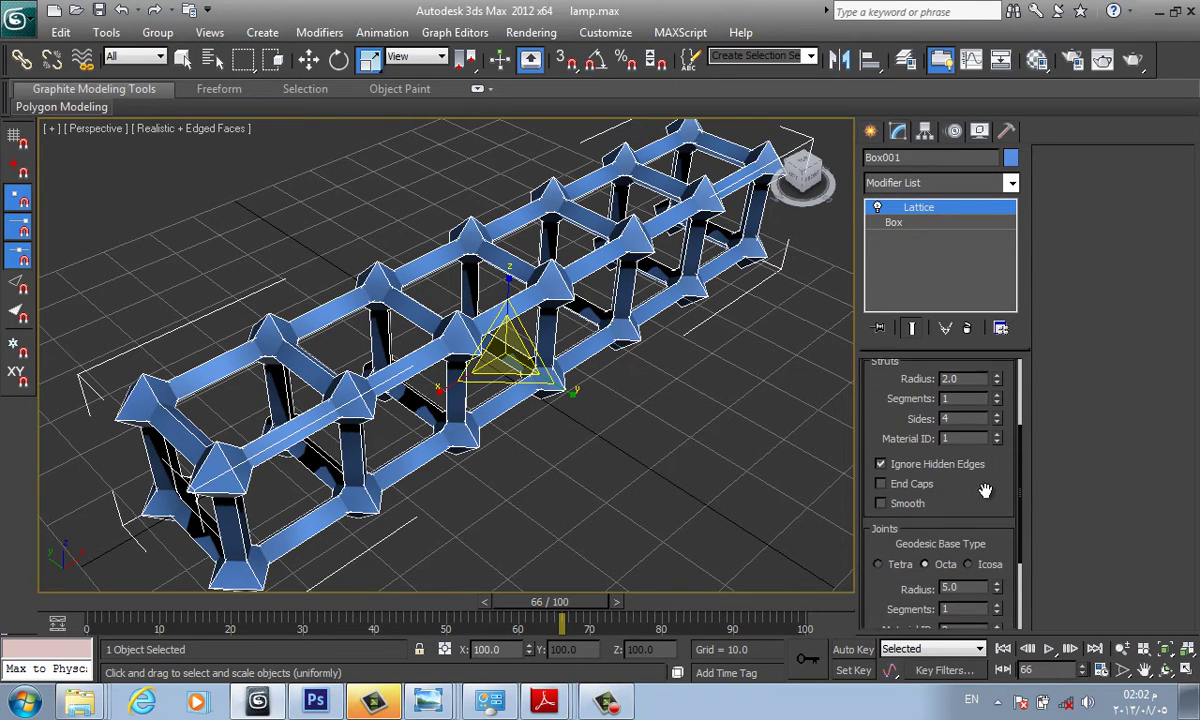
{"action": "scroll", "coordinate": [933, 517], "scroll_direction": "down", "scroll_amount": 1}
{"action": "scroll", "coordinate": [1000, 500], "scroll_direction": "up", "scroll_amount": 3}
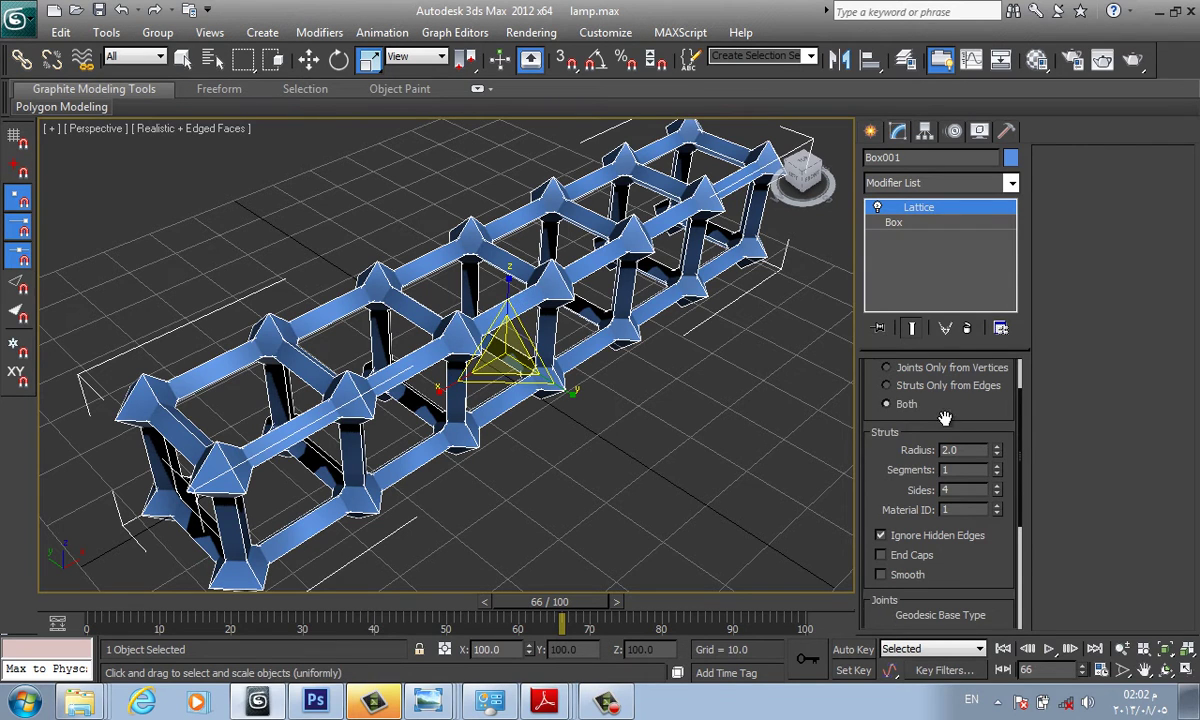
{"action": "scroll", "coordinate": [885, 400], "scroll_direction": "up", "scroll_amount": 2}
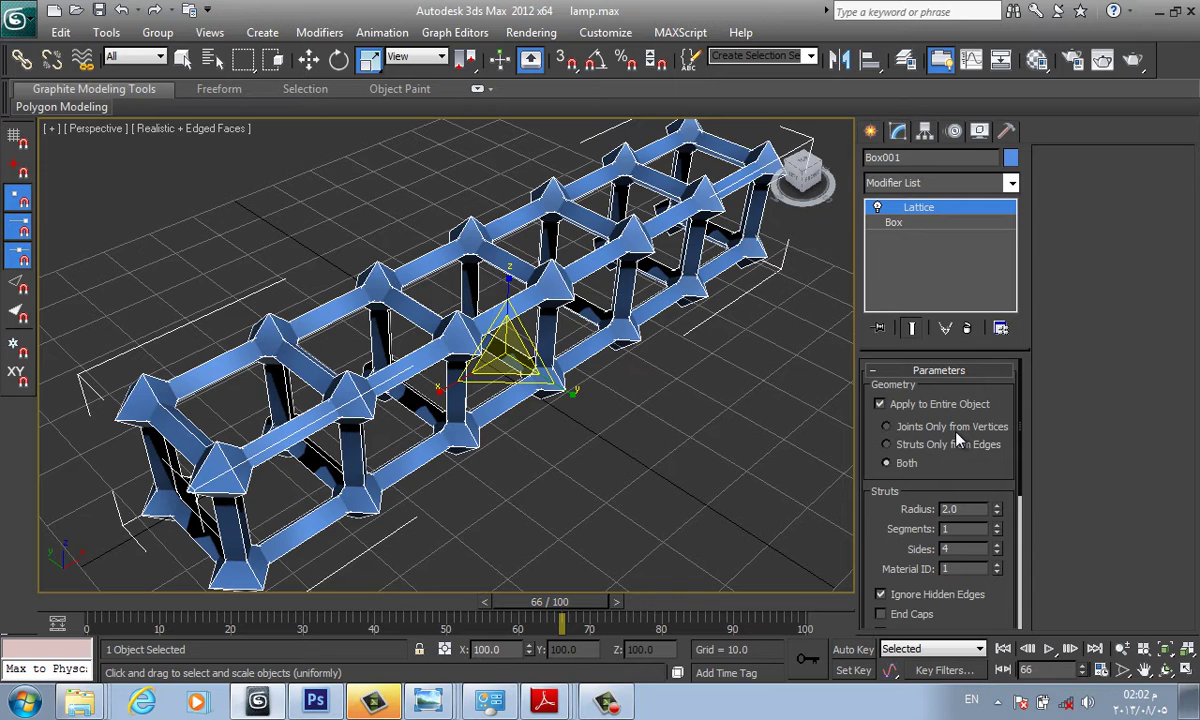
Set the Lattice geometry to show struts only, removing the joints.
{"action": "left_click", "coordinate": [955, 429]}
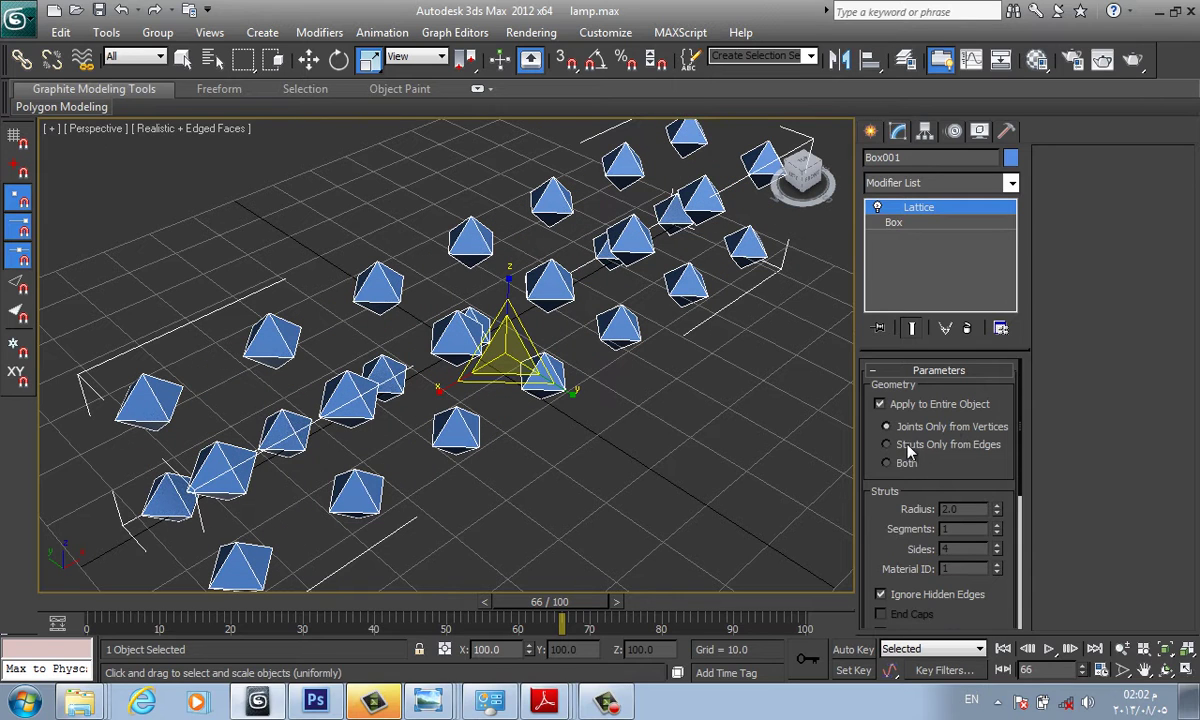
{"action": "left_click", "coordinate": [916, 445]}
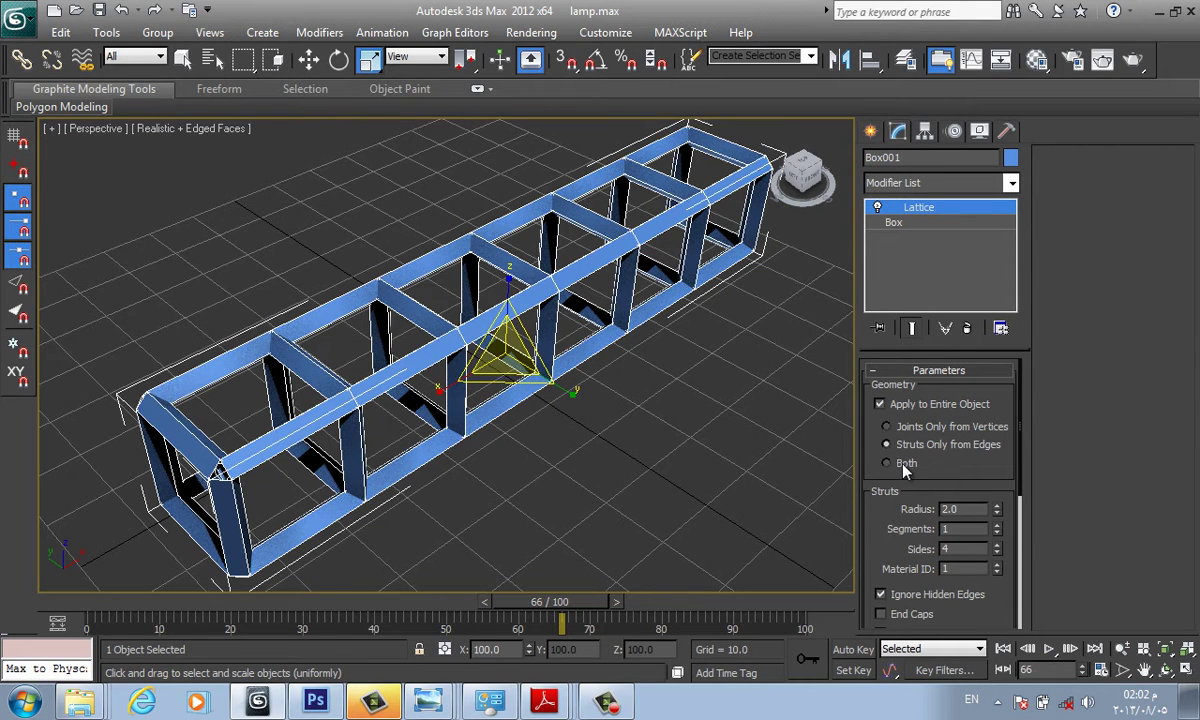
{"action": "left_click", "coordinate": [903, 463]}
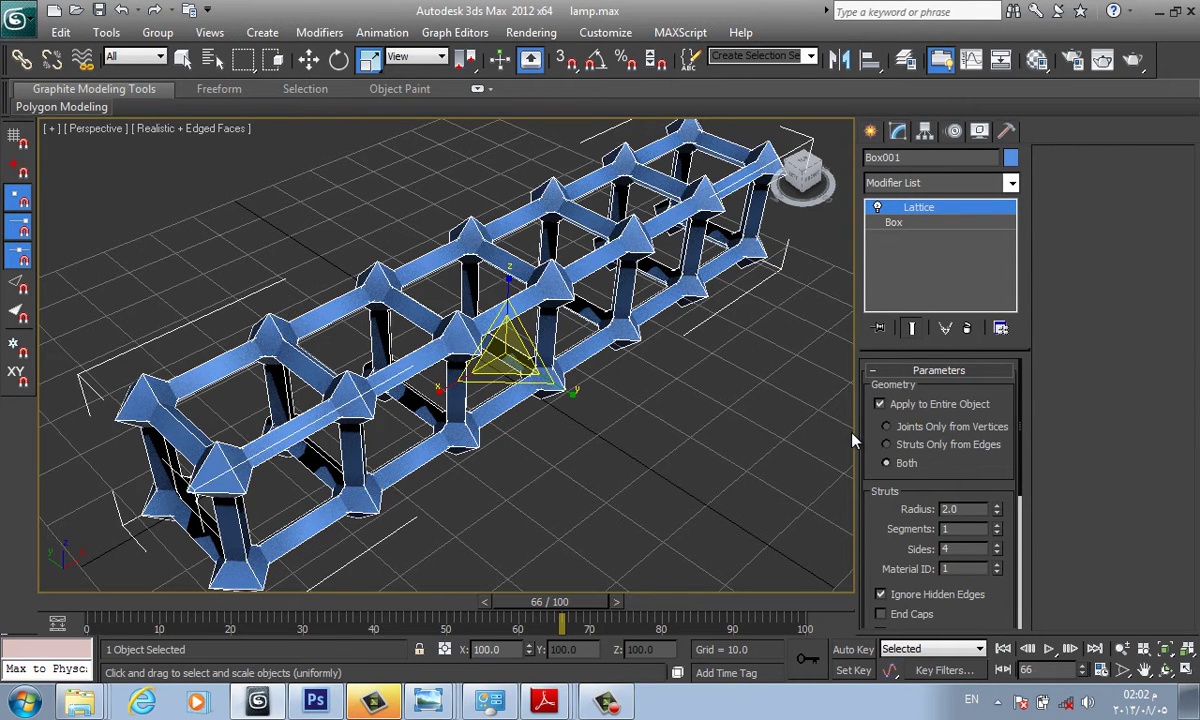
{"action": "left_click", "coordinate": [936, 447]}
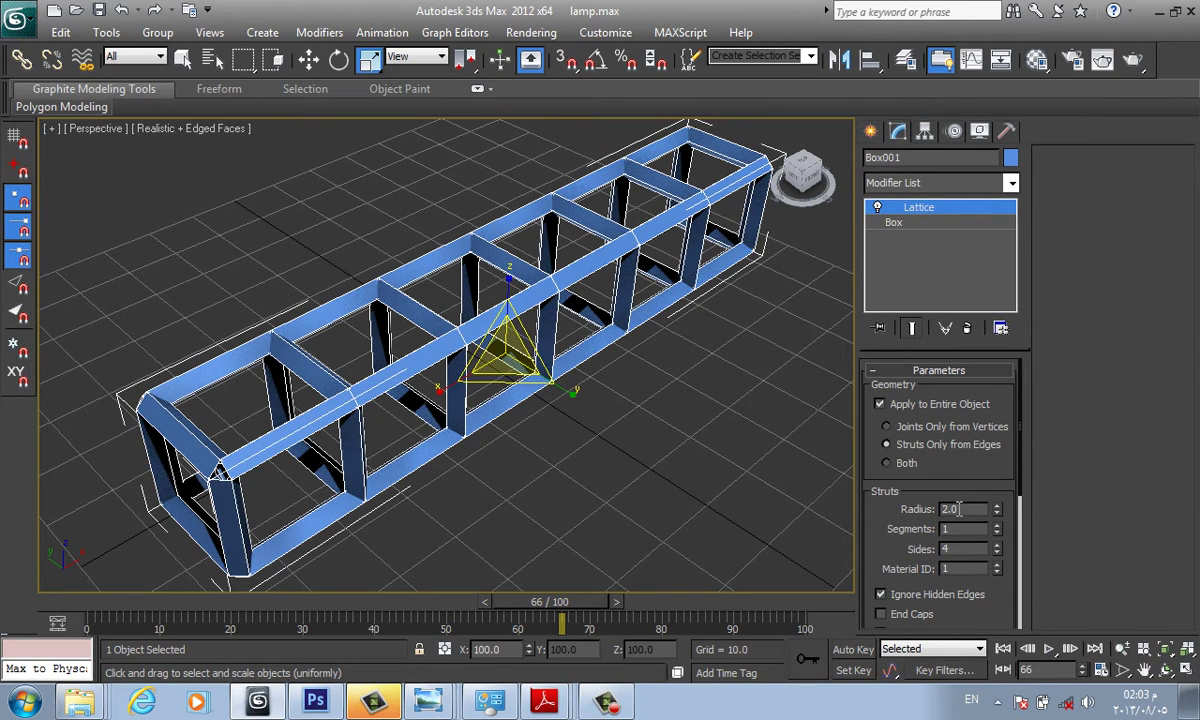
{"action": "mouse_move", "coordinate": [889, 517]}
{"action": "left_mouse_down"}
{"action": "mouse_move", "coordinate": [879, 302]}
{"action": "mouse_move", "coordinate": [908, 470]}
{"action": "left_mouse_up"}
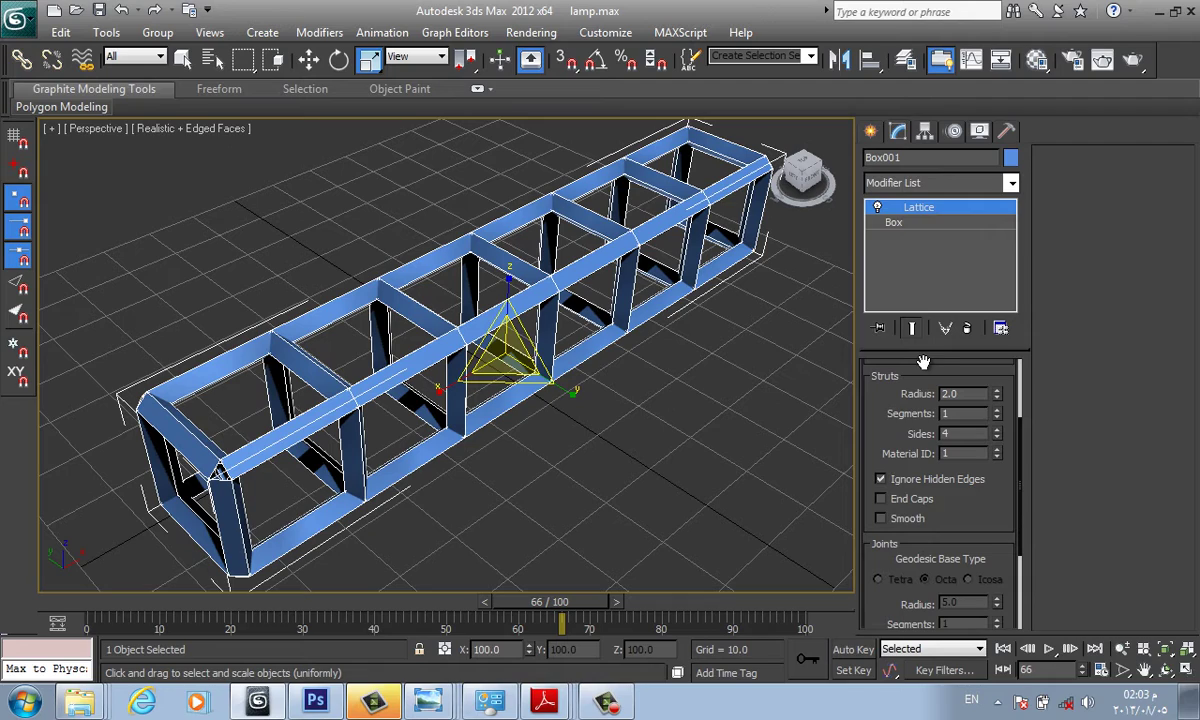
Give the struts radius 1.0, 5 segments and 27 sides.
{"action": "scroll", "coordinate": [997, 420], "scroll_direction": "up", "scroll_amount": 1}
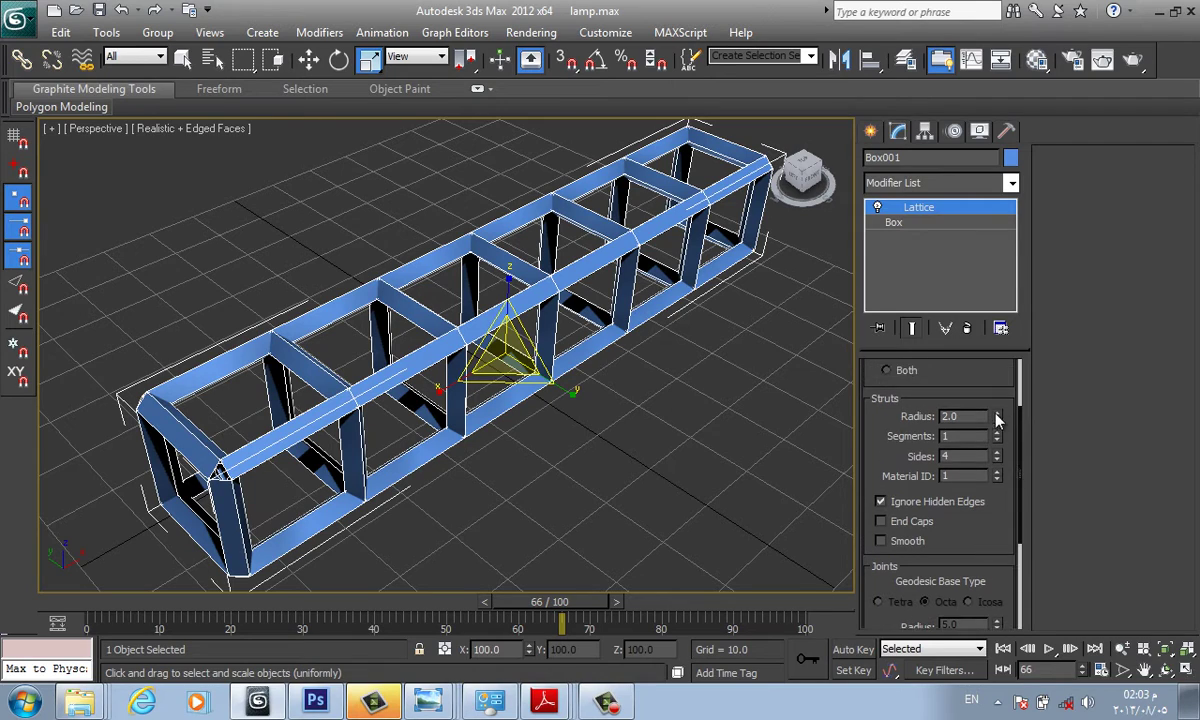
{"action": "left_click_drag", "start_coordinate": [998, 418], "coordinate": [995, 412]}
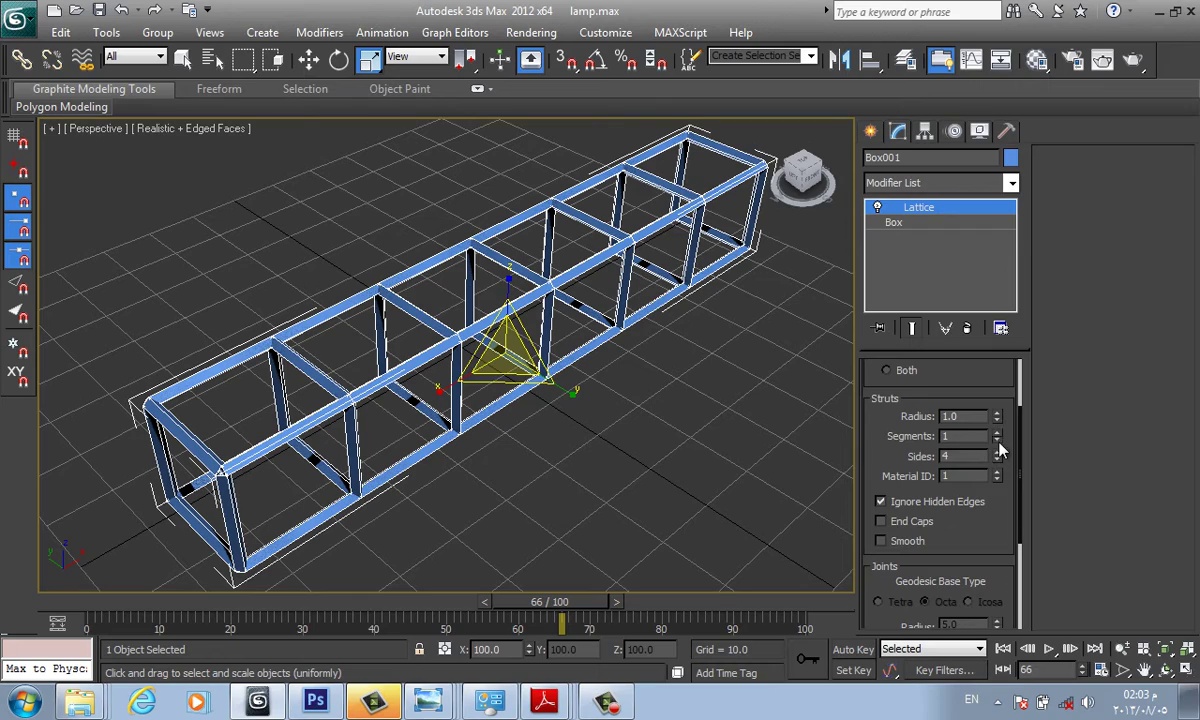
{"action": "left_click_drag", "start_coordinate": [999, 439], "coordinate": [1000, 437]}
{"action": "scroll", "coordinate": [397, 228], "scroll_direction": "up", "scroll_amount": 1}
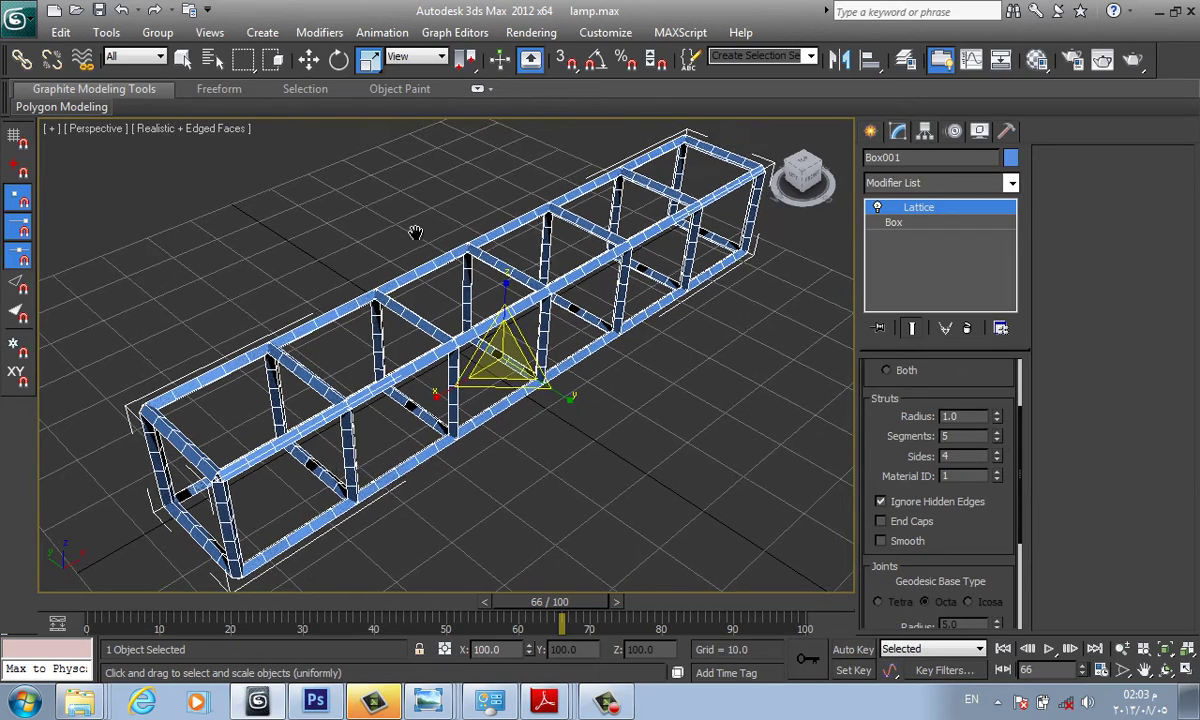
{"action": "scroll", "coordinate": [412, 232], "scroll_direction": "up", "scroll_amount": 3}
{"action": "left_click_drag", "start_coordinate": [998, 458], "coordinate": [998, 421]}
{"action": "type", "text": "0.5"}
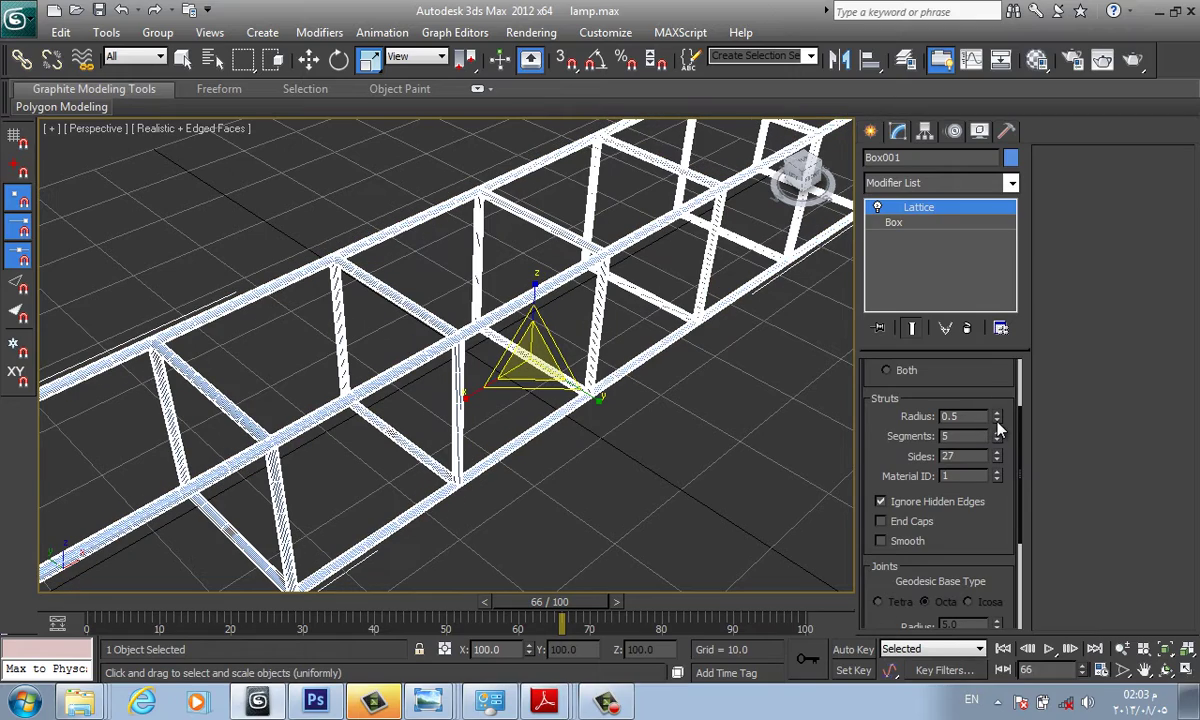
Increase the strut radius to 0.8 and turn off Edged Faces with F4.
{"action": "type", "text": "0.8"}
{"action": "key", "text": "Return"}
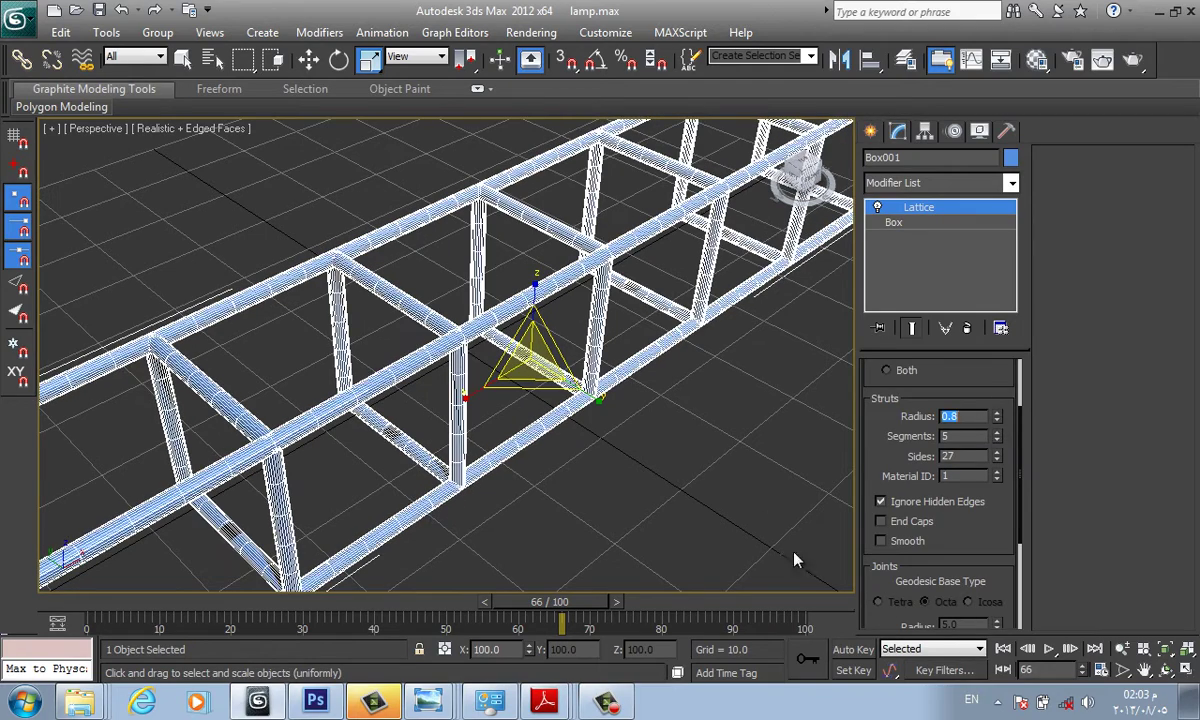
{"action": "scroll", "coordinate": [540, 487], "scroll_direction": "up", "scroll_amount": 3}
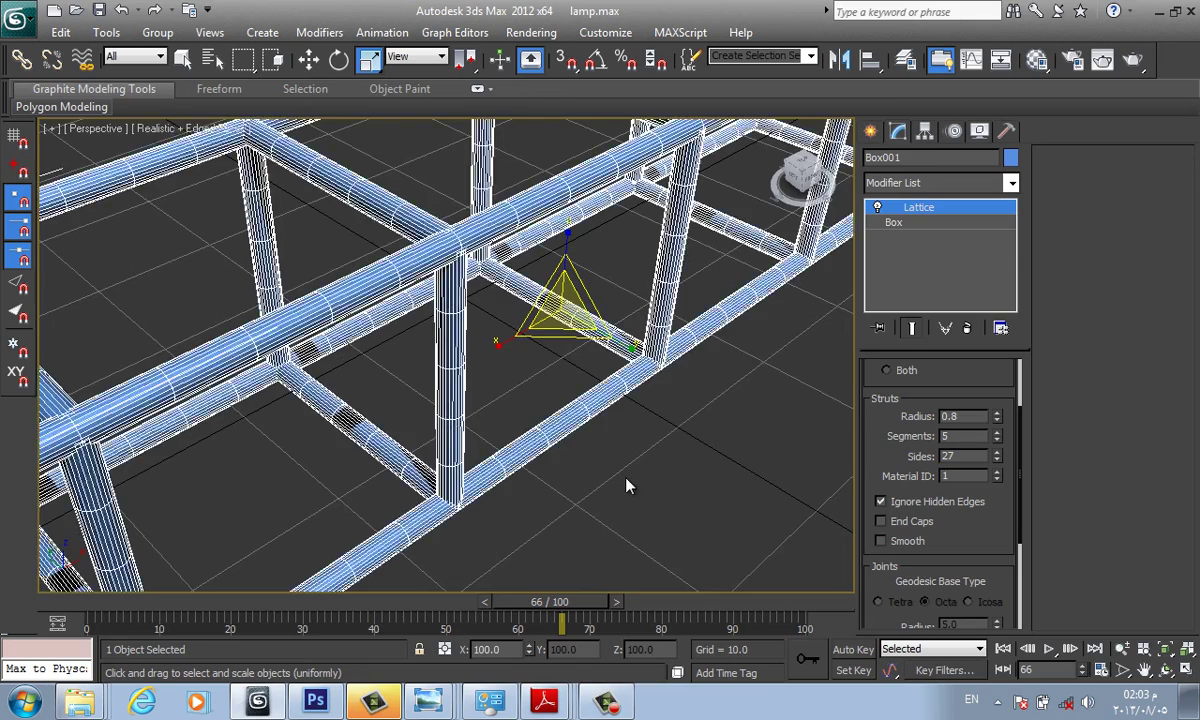
{"action": "key", "text": "F4"}
{"action": "scroll", "coordinate": [625, 479], "scroll_direction": "down", "scroll_amount": 3}
{"action": "middle_click_drag", "start_coordinate": [625, 479], "coordinate": [655, 469]}
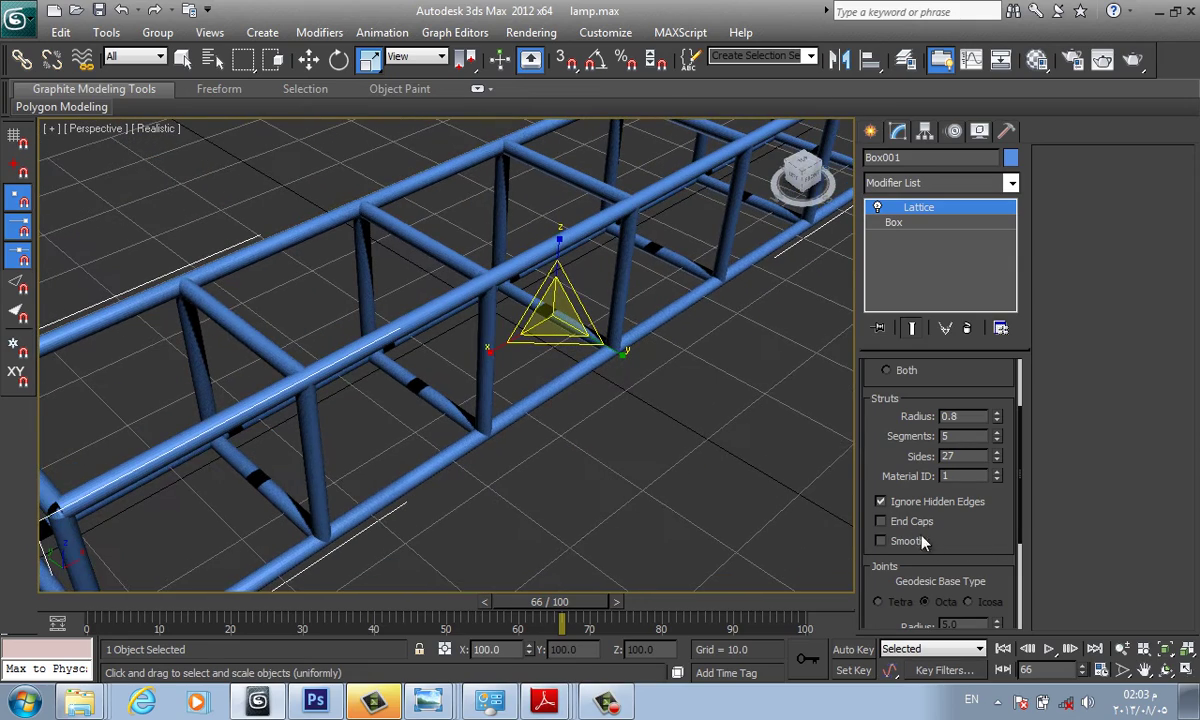
{"action": "scroll", "coordinate": [601, 450], "scroll_direction": "down", "scroll_amount": 3}
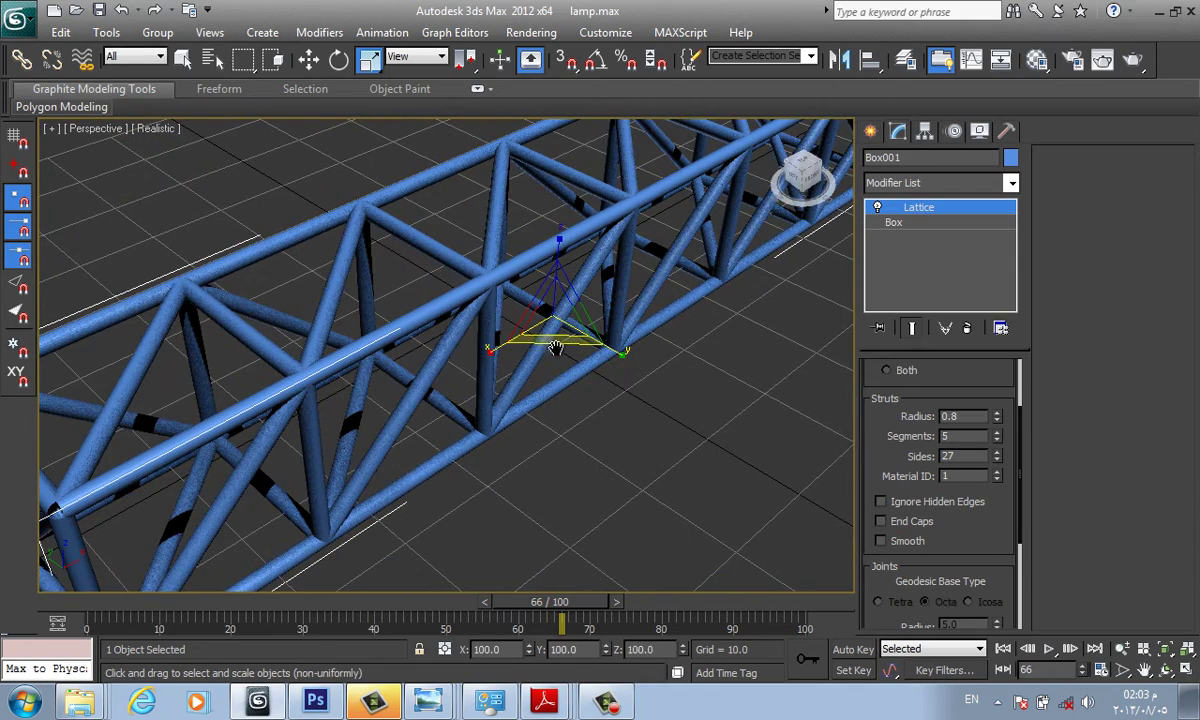
{"action": "left_click", "coordinate": [601, 450]}
{"action": "scroll", "coordinate": [624, 455], "scroll_direction": "down", "scroll_amount": 5}
{"action": "mouse_move", "coordinate": [624, 455]}
{"action": "middle_mouse_down", "text": "alt"}
{"action": "mouse_move", "coordinate": [590, 414]}
{"action": "mouse_move", "coordinate": [560, 407]}
{"action": "mouse_move", "coordinate": [536, 450]}
{"action": "mouse_move", "coordinate": [563, 485]}
{"action": "mouse_move", "coordinate": [622, 500]}
{"action": "mouse_move", "coordinate": [595, 487]}
{"action": "middle_mouse_up", "text": "alt"}
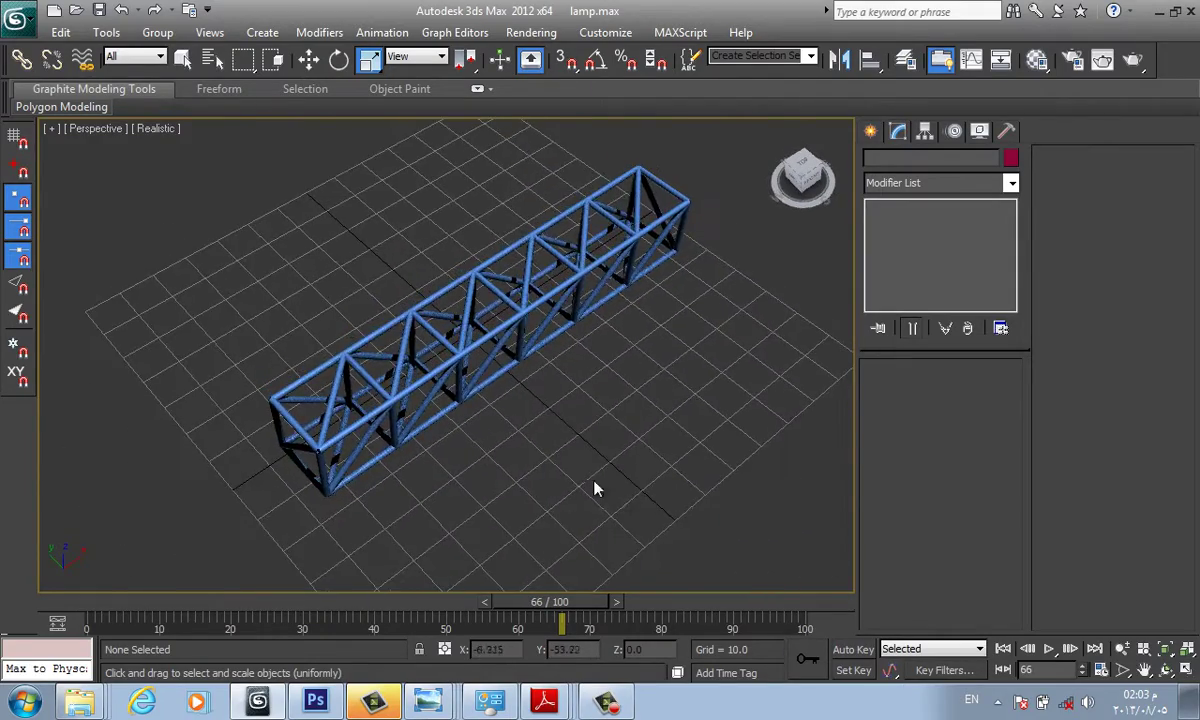
{"action": "scroll", "coordinate": [571, 364], "scroll_direction": "up", "scroll_amount": 4}
{"action": "left_click", "coordinate": [560, 321]}
{"action": "scroll", "coordinate": [560, 321], "scroll_direction": "down", "scroll_amount": 2}
{"action": "middle_click_drag", "start_coordinate": [599, 430], "coordinate": [570, 395]}
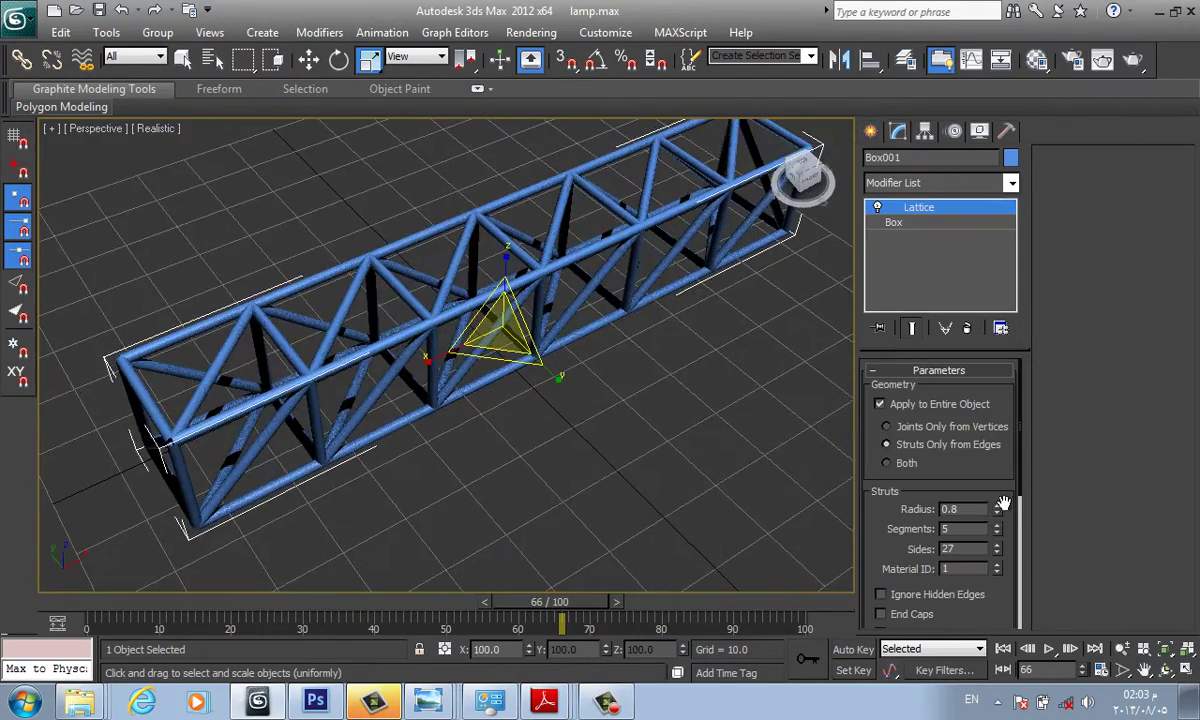
{"action": "scroll", "coordinate": [924, 493], "scroll_direction": "down", "scroll_amount": 2}
{"action": "scroll", "coordinate": [910, 545], "scroll_direction": "down", "scroll_amount": 2}
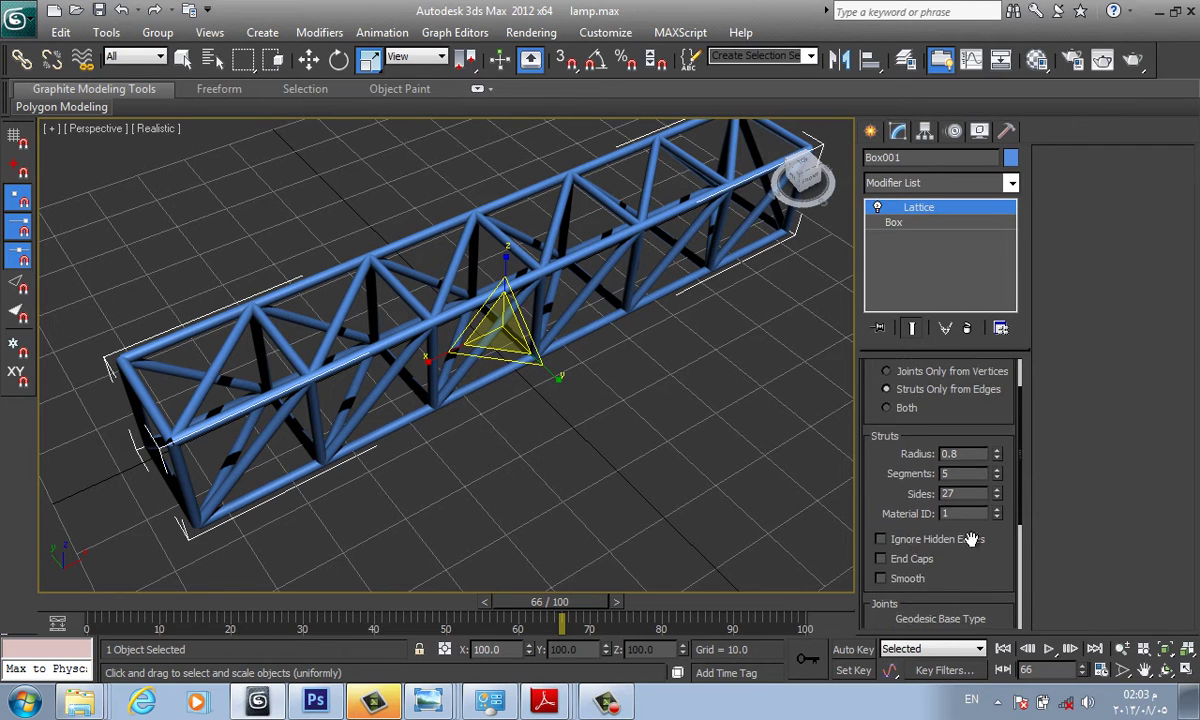
{"action": "scroll", "coordinate": [905, 520], "scroll_direction": "down", "scroll_amount": 3}
{"action": "scroll", "coordinate": [903, 495], "scroll_direction": "down", "scroll_amount": 1}
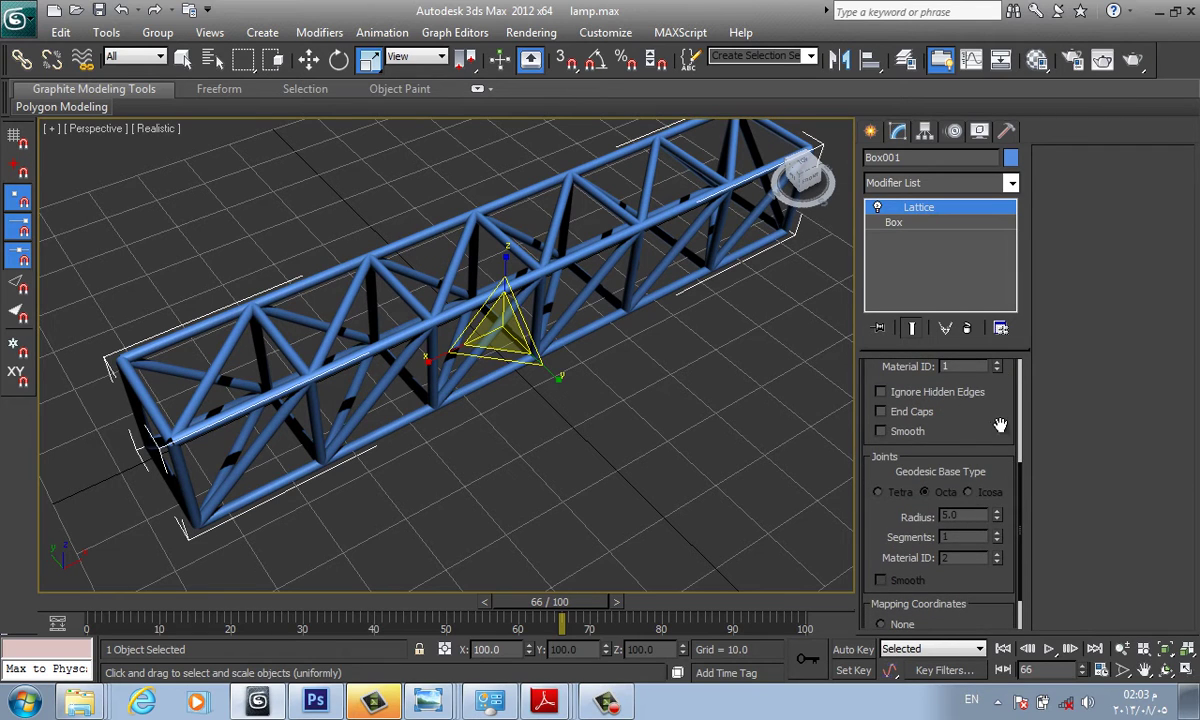
{"action": "scroll", "coordinate": [960, 435], "scroll_direction": "up", "scroll_amount": 6}
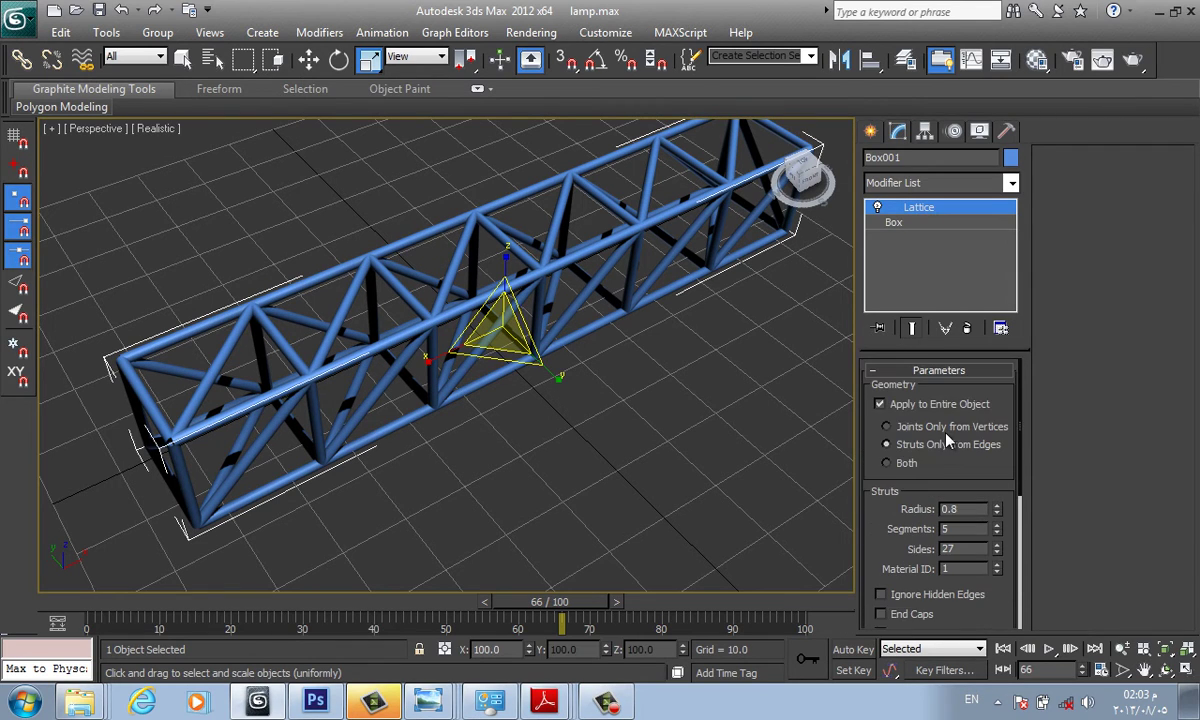
{"action": "left_click", "coordinate": [904, 472]}
{"action": "scroll", "coordinate": [904, 472], "scroll_direction": "down", "scroll_amount": 3}
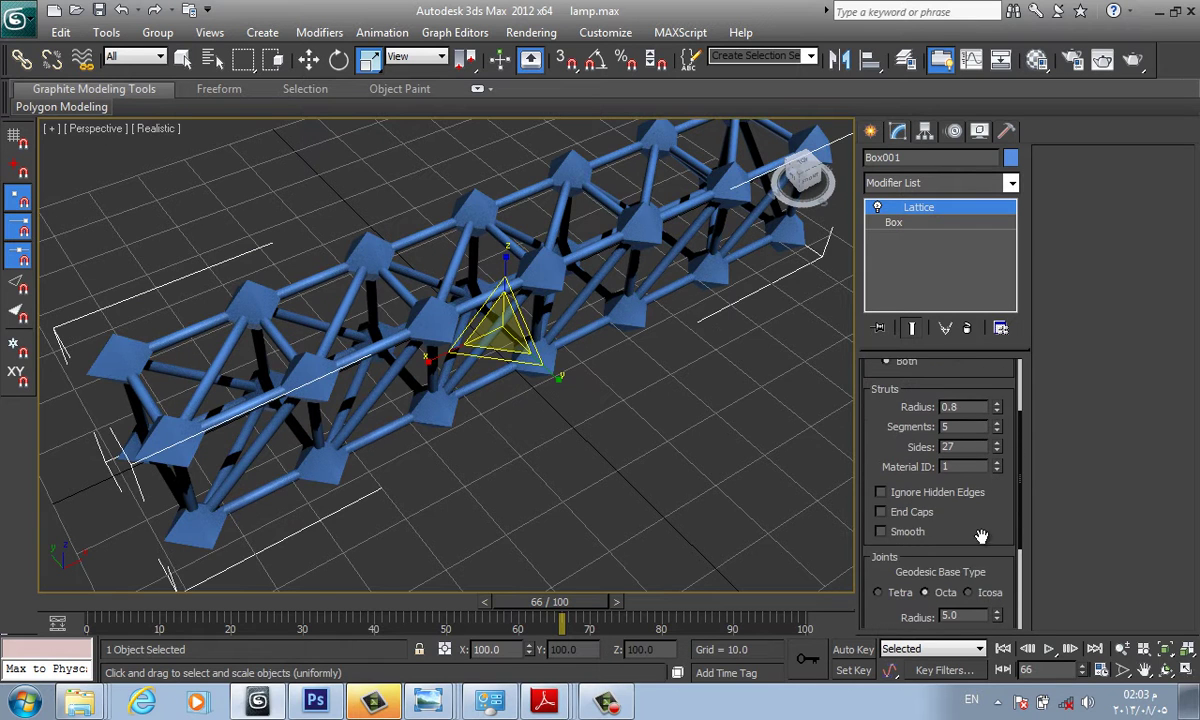
{"action": "left_click_drag", "start_coordinate": [981, 537], "coordinate": [962, 442]}
{"action": "mouse_move", "coordinate": [996, 519]}
{"action": "left_mouse_down"}
{"action": "mouse_move", "coordinate": [993, 474]}
{"action": "mouse_move", "coordinate": [996, 560]}
{"action": "left_mouse_up"}
{"action": "left_click", "coordinate": [878, 496]}
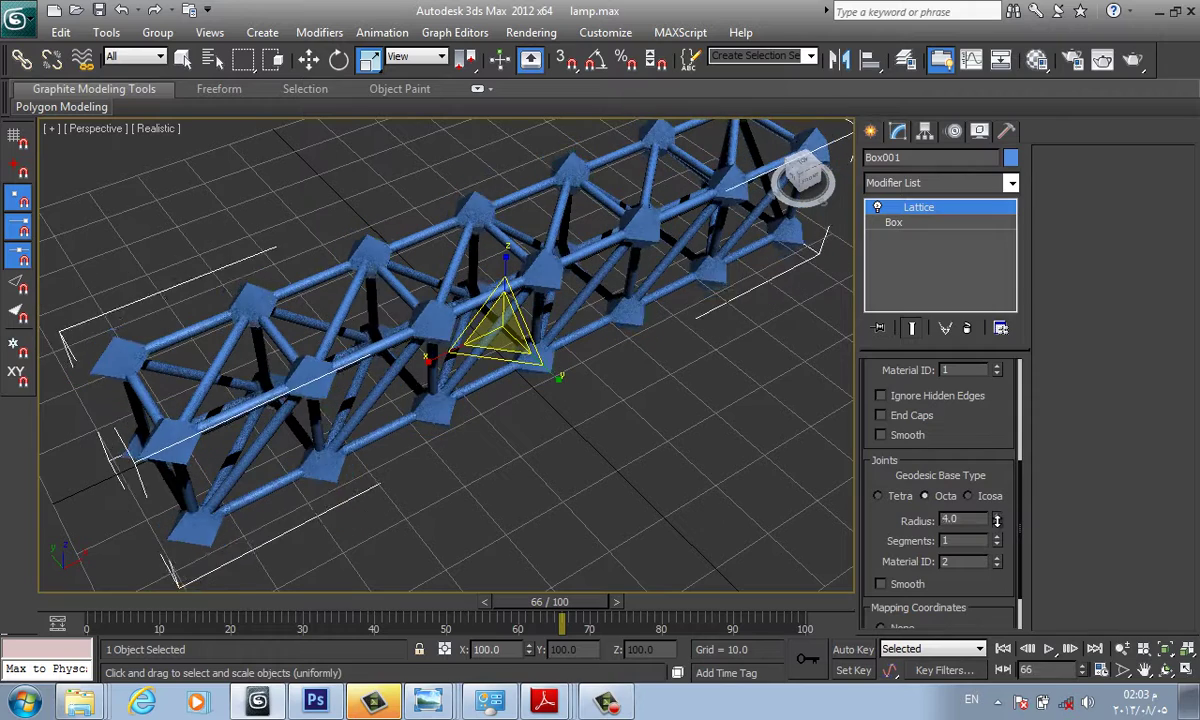
{"action": "left_click", "coordinate": [942, 496]}
{"action": "scroll", "coordinate": [595, 393], "scroll_direction": "up", "scroll_amount": 2}
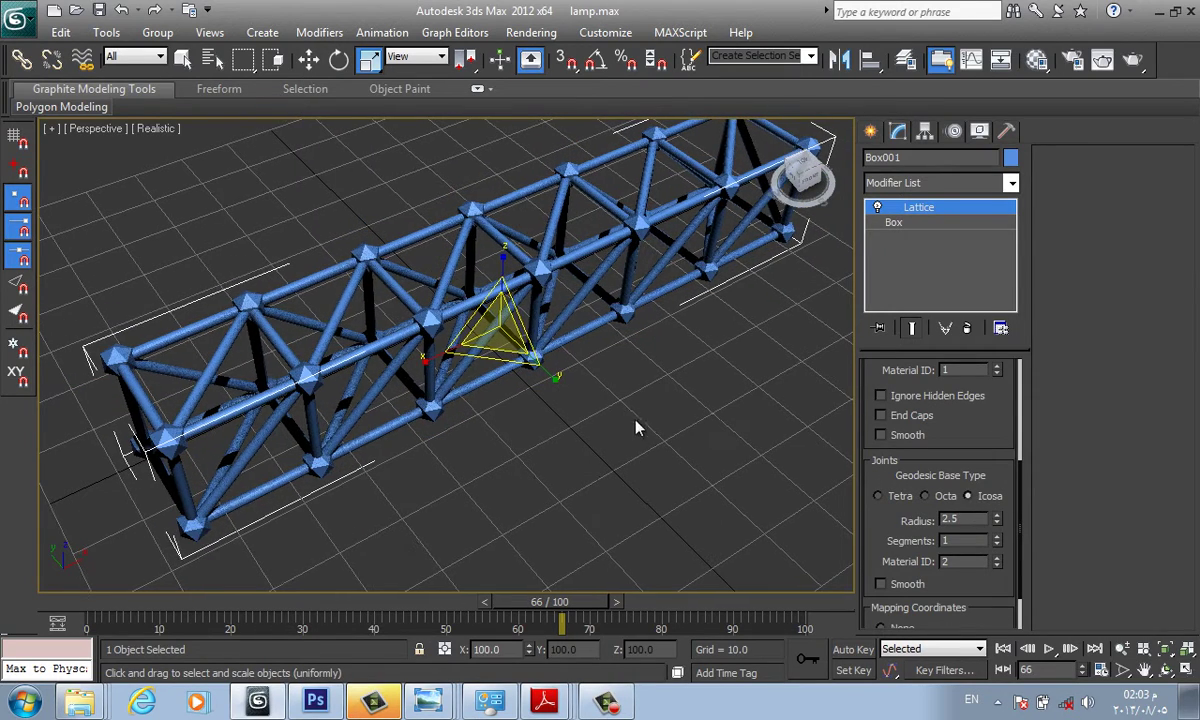
{"action": "scroll", "coordinate": [755, 447], "scroll_direction": "up", "scroll_amount": 2}
{"action": "left_click", "coordinate": [968, 496]}
{"action": "left_click_drag", "start_coordinate": [997, 540], "coordinate": [995, 522]}
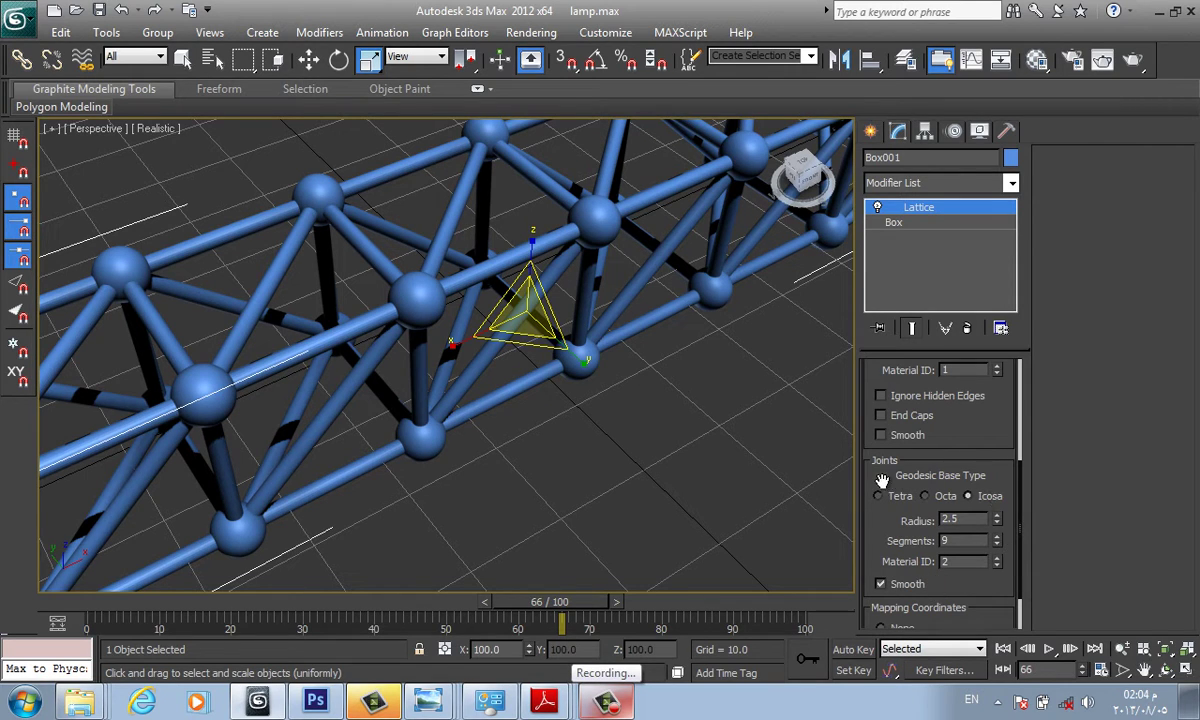
{"action": "mouse_move", "coordinate": [882, 481]}
{"action": "left_mouse_down"}
{"action": "mouse_move", "coordinate": [967, 450]}
{"action": "mouse_move", "coordinate": [959, 351]}
{"action": "mouse_move", "coordinate": [956, 535]}
{"action": "mouse_move", "coordinate": [970, 588]}
{"action": "left_mouse_up"}
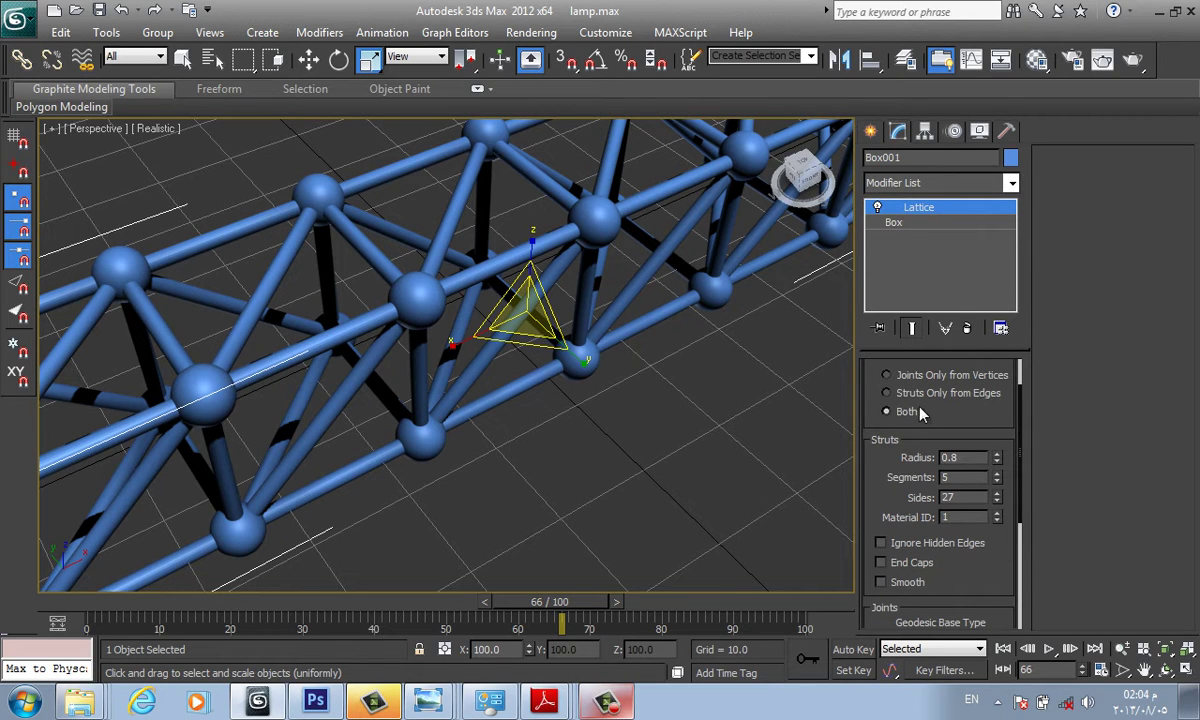
{"action": "middle_click_drag", "start_coordinate": [708, 297], "coordinate": [678, 260], "text": "alt"}
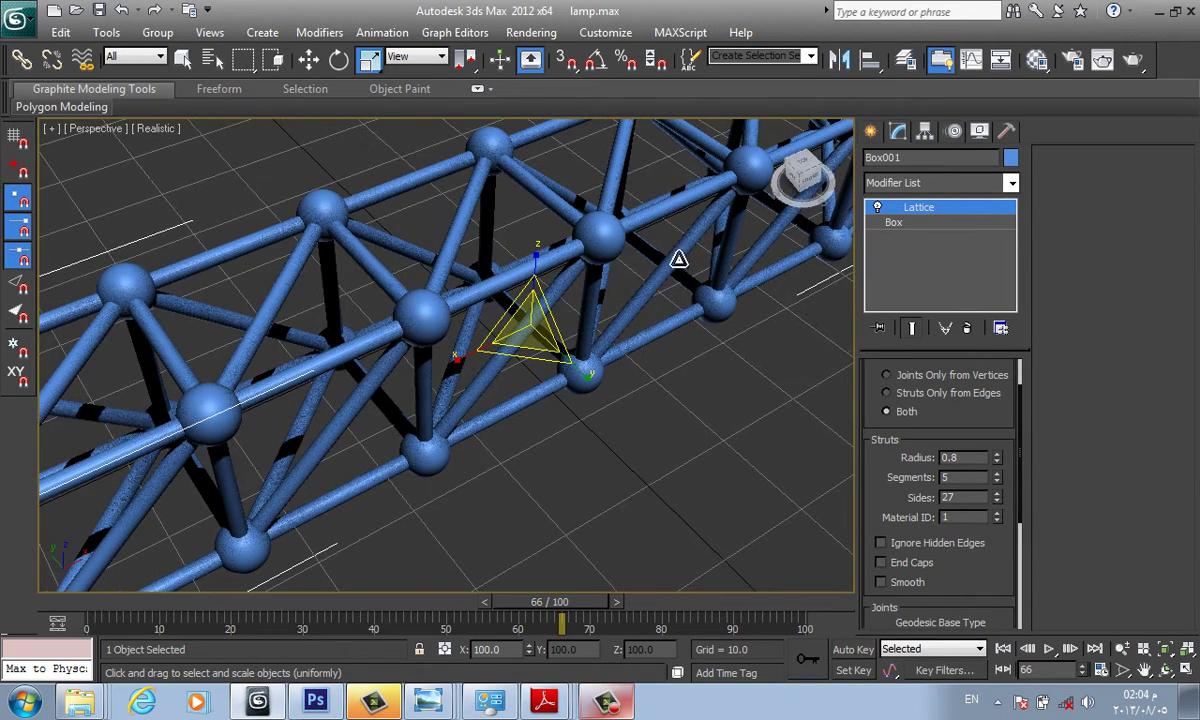
{"action": "left_click", "coordinate": [920, 397]}
{"action": "scroll", "coordinate": [714, 397], "scroll_direction": "down", "scroll_amount": 2}
{"action": "scroll", "coordinate": [713, 408], "scroll_direction": "down", "scroll_amount": 2}
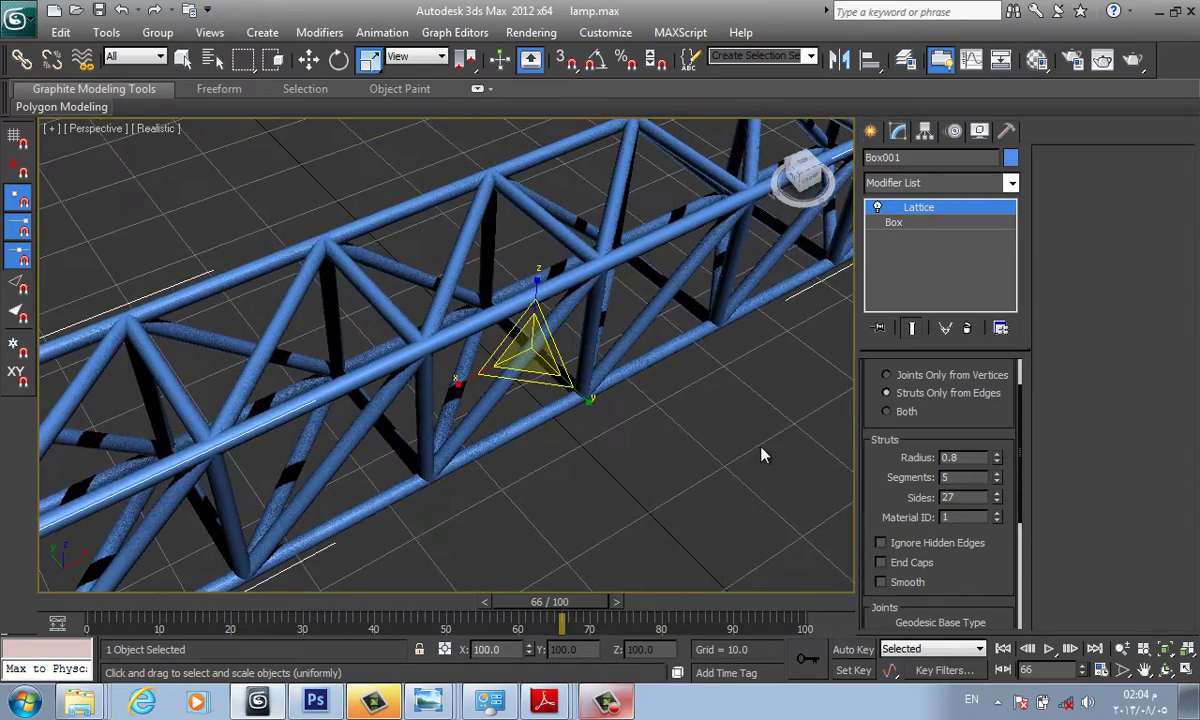
{"action": "scroll", "coordinate": [714, 420], "scroll_direction": "down", "scroll_amount": 2}
{"action": "mouse_move", "coordinate": [716, 422]}
{"action": "middle_mouse_down", "text": "alt"}
{"action": "mouse_move", "coordinate": [696, 367]}
{"action": "mouse_move", "coordinate": [715, 423]}
{"action": "mouse_move", "coordinate": [730, 430]}
{"action": "middle_mouse_up", "text": "alt"}
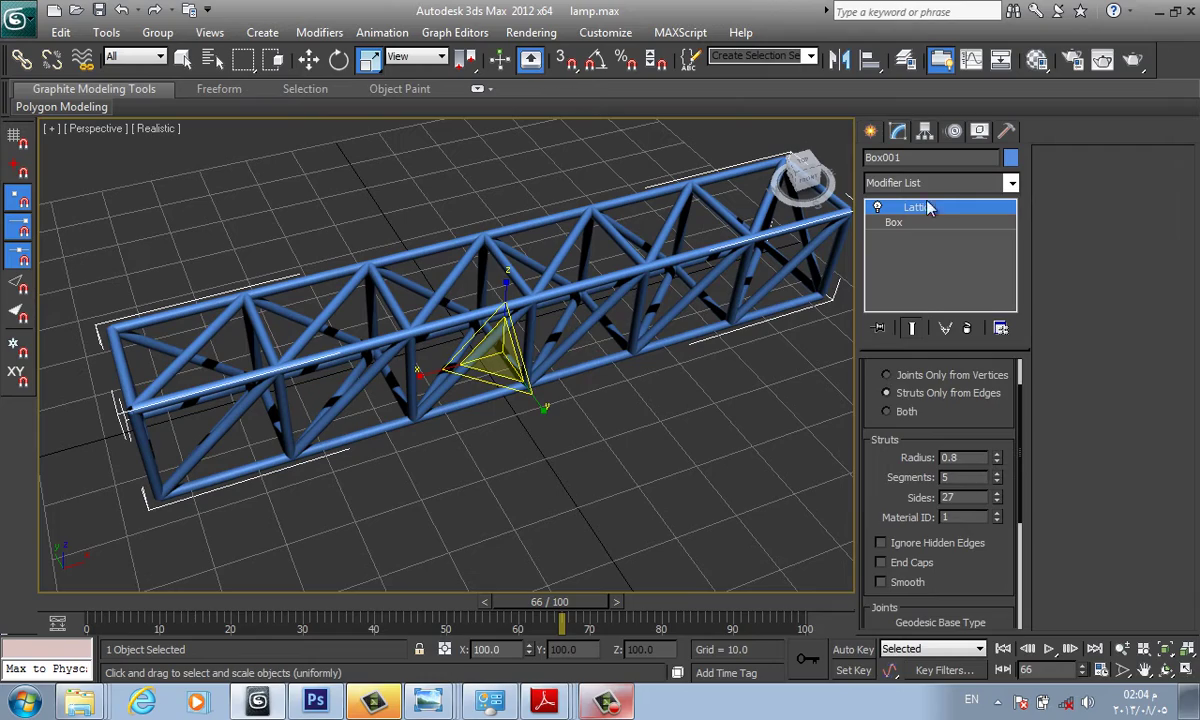
Add a Bend modifier above the Lattice and try a 34-degree bend.
{"action": "left_click", "coordinate": [874, 182]}
{"action": "left_click", "coordinate": [869, 190]}
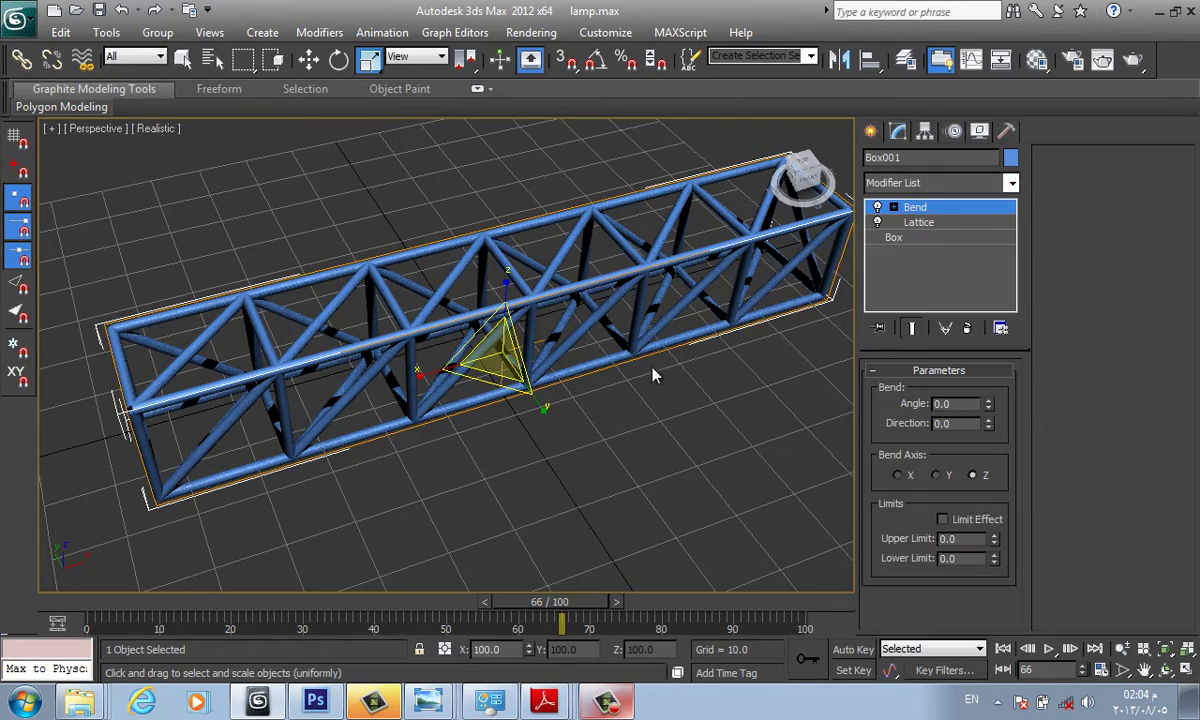
{"action": "middle_click_drag", "start_coordinate": [652, 375], "coordinate": [1107, 447], "text": "alt"}
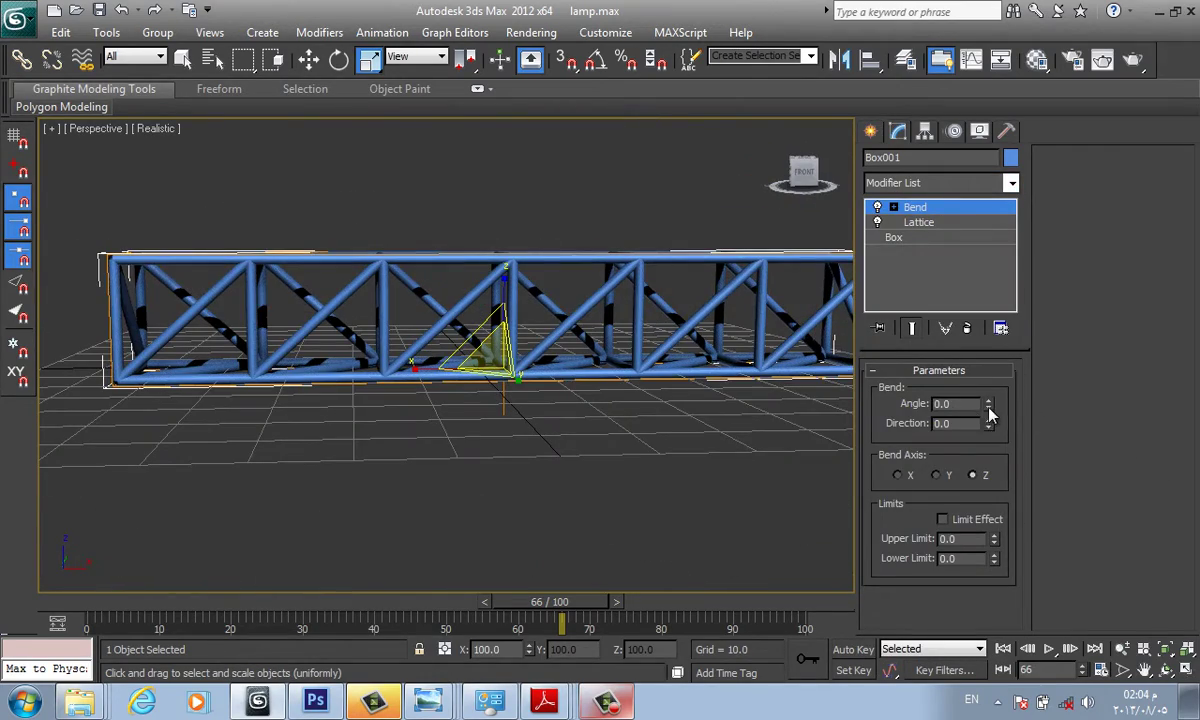
{"action": "left_click_drag", "start_coordinate": [990, 414], "coordinate": [982, 343]}
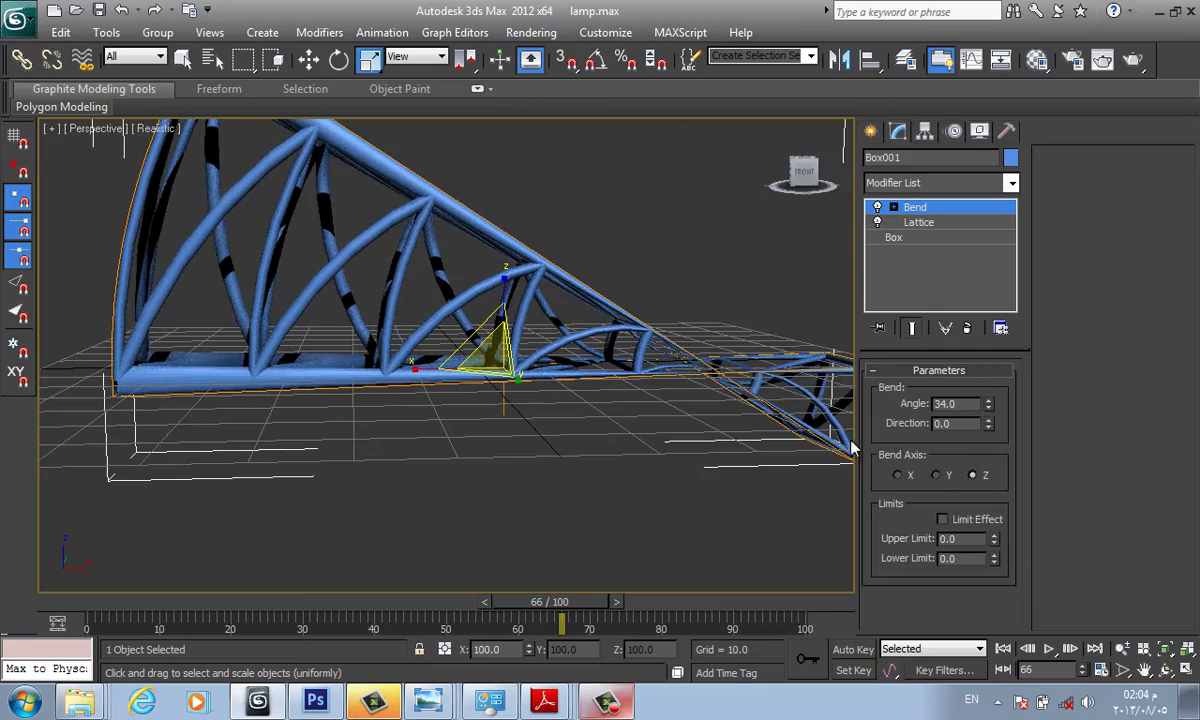
{"action": "mouse_move", "coordinate": [853, 449]}
{"action": "middle_mouse_down", "text": "alt"}
{"action": "mouse_move", "coordinate": [587, 436]}
{"action": "mouse_move", "coordinate": [920, 487]}
{"action": "middle_mouse_up", "text": "alt"}
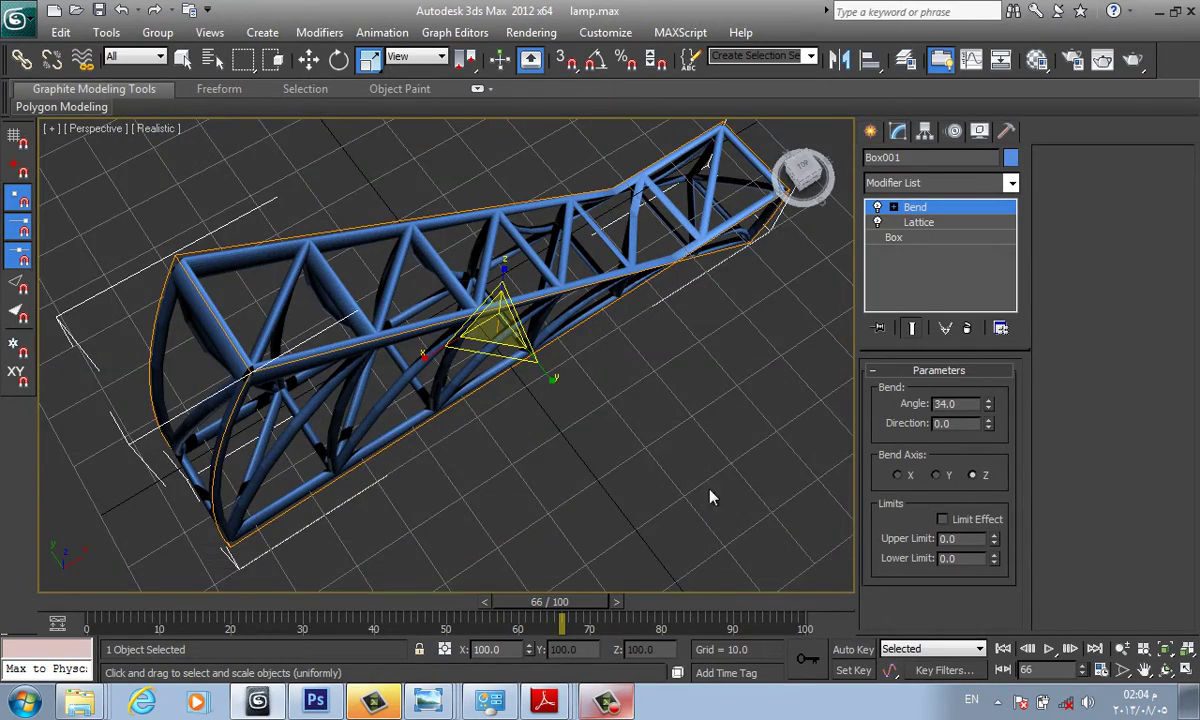
{"action": "middle_click_drag", "start_coordinate": [710, 497], "coordinate": [1040, 537], "text": "alt"}
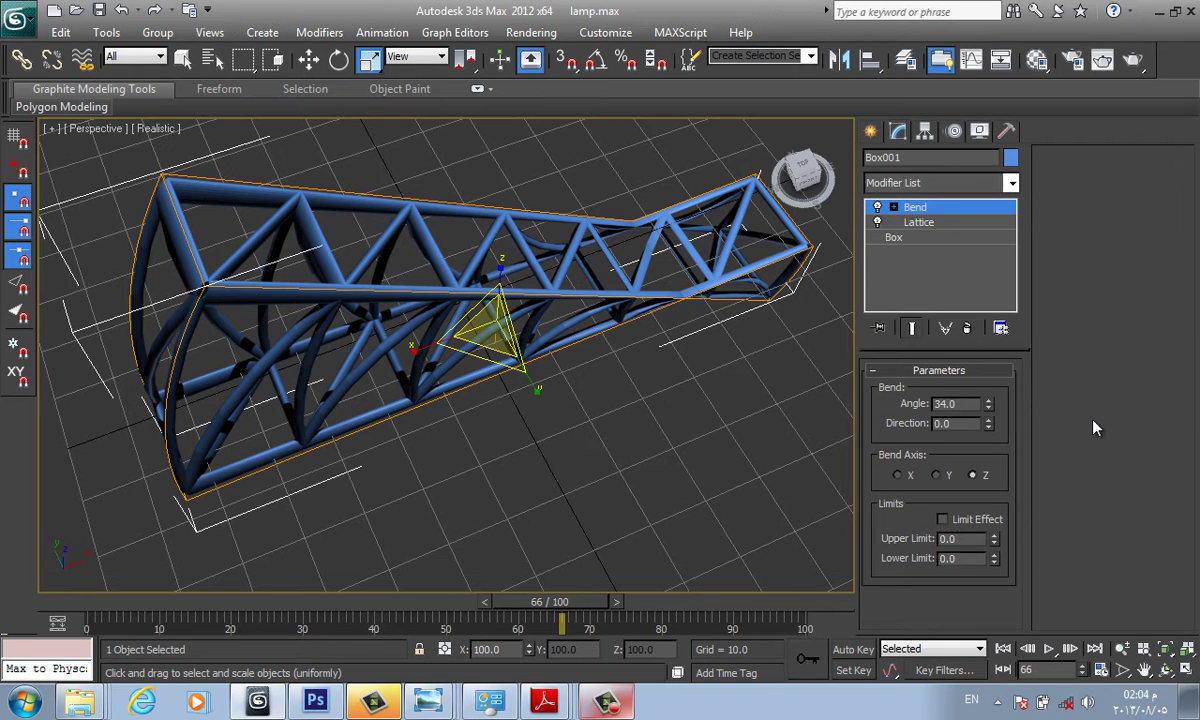
Reduce the bend angle to 1.5 degrees, straightening the truss.
{"action": "key", "text": "super"}
{"action": "key", "text": "super"}
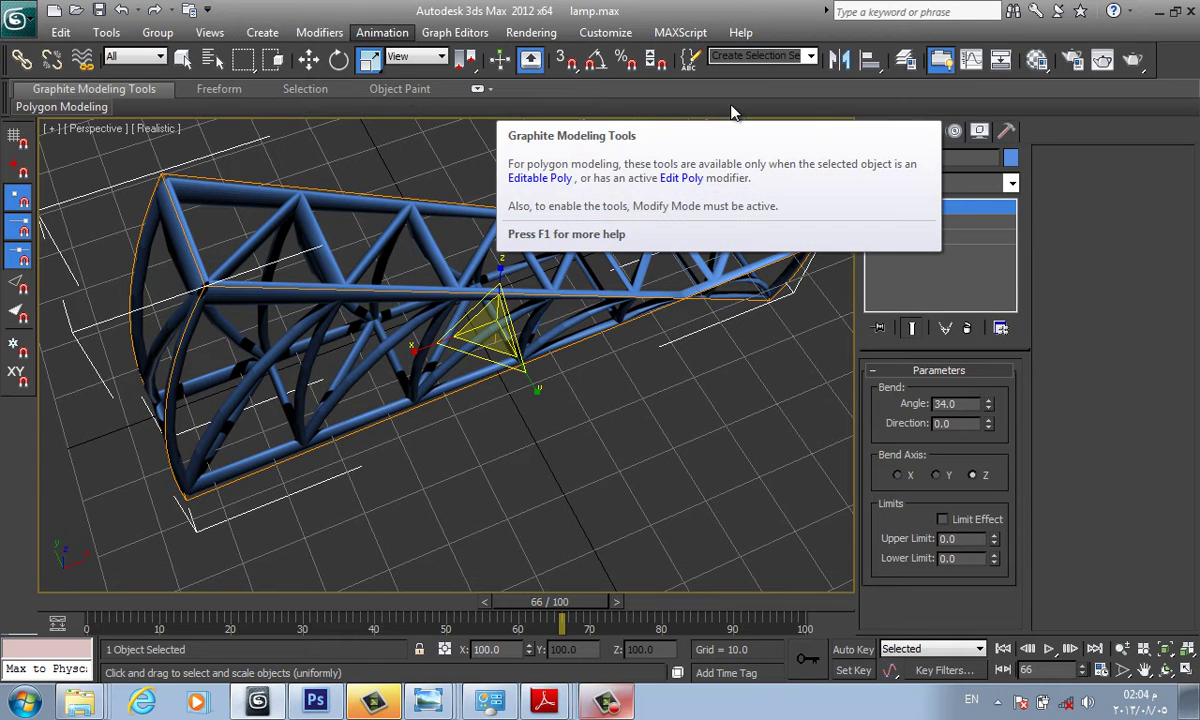
{"action": "middle_click_drag", "start_coordinate": [680, 322], "coordinate": [703, 343]}
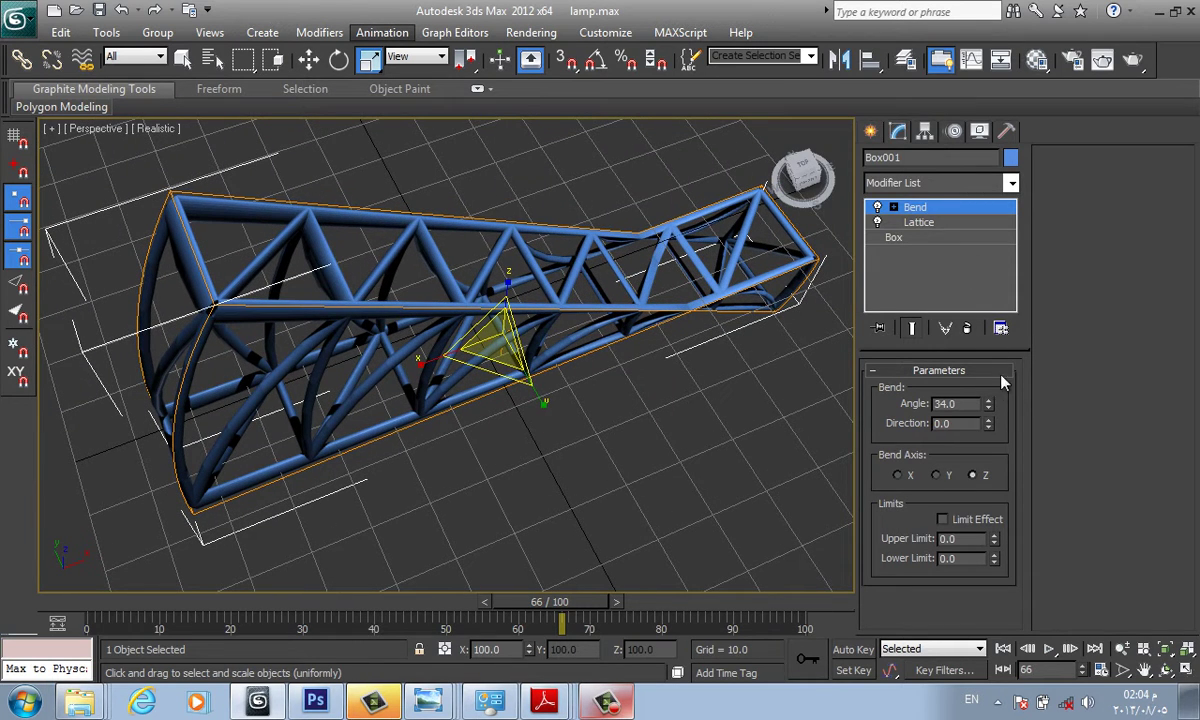
{"action": "left_click_drag", "start_coordinate": [988, 405], "coordinate": [852, 420]}
{"action": "middle_click_drag", "start_coordinate": [852, 420], "coordinate": [780, 351], "text": "alt"}
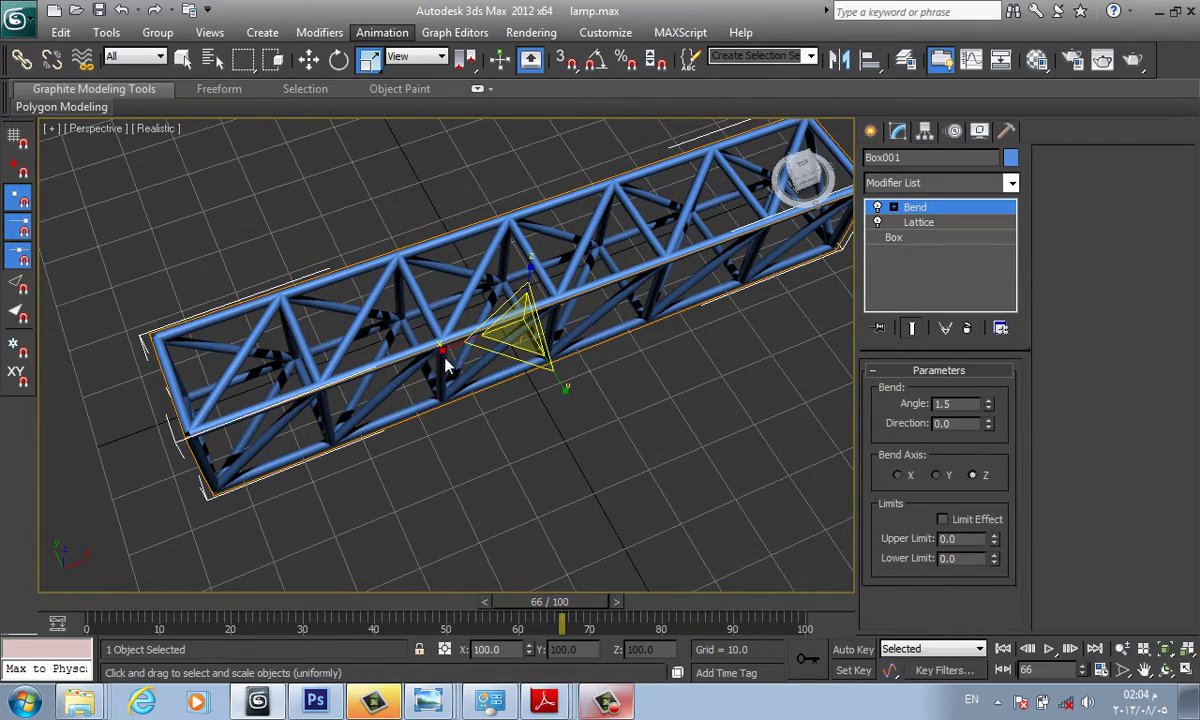
{"action": "middle_click_drag", "start_coordinate": [829, 229], "coordinate": [469, 356], "text": "alt"}
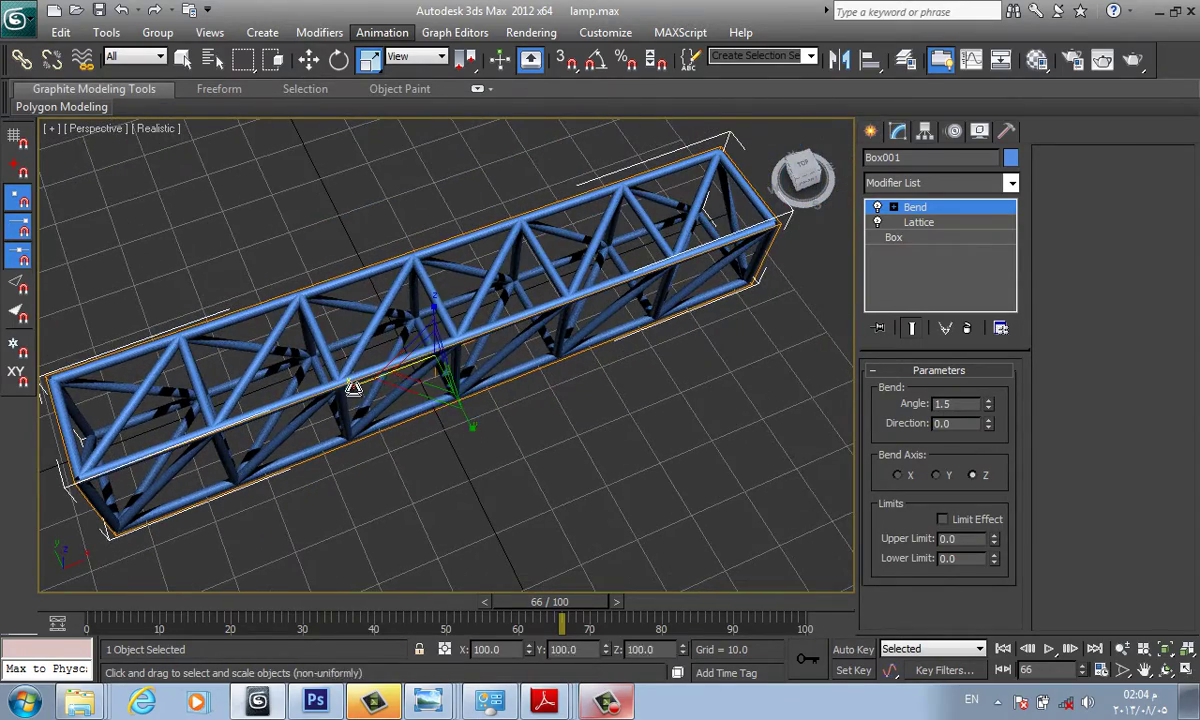
Switch the bend axis to X and raise the angle to 190.5 degrees.
{"action": "left_click", "coordinate": [898, 476]}
{"action": "left_click_drag", "start_coordinate": [988, 408], "coordinate": [931, 48]}
{"action": "mouse_move", "coordinate": [660, 430]}
{"action": "middle_mouse_down", "text": "alt"}
{"action": "mouse_move", "coordinate": [691, 477]}
{"action": "mouse_move", "coordinate": [644, 395]}
{"action": "middle_mouse_up", "text": "alt"}
{"action": "scroll", "coordinate": [691, 477], "scroll_direction": "down", "scroll_amount": 3}
{"action": "scroll", "coordinate": [505, 411], "scroll_direction": "up", "scroll_amount": 3}
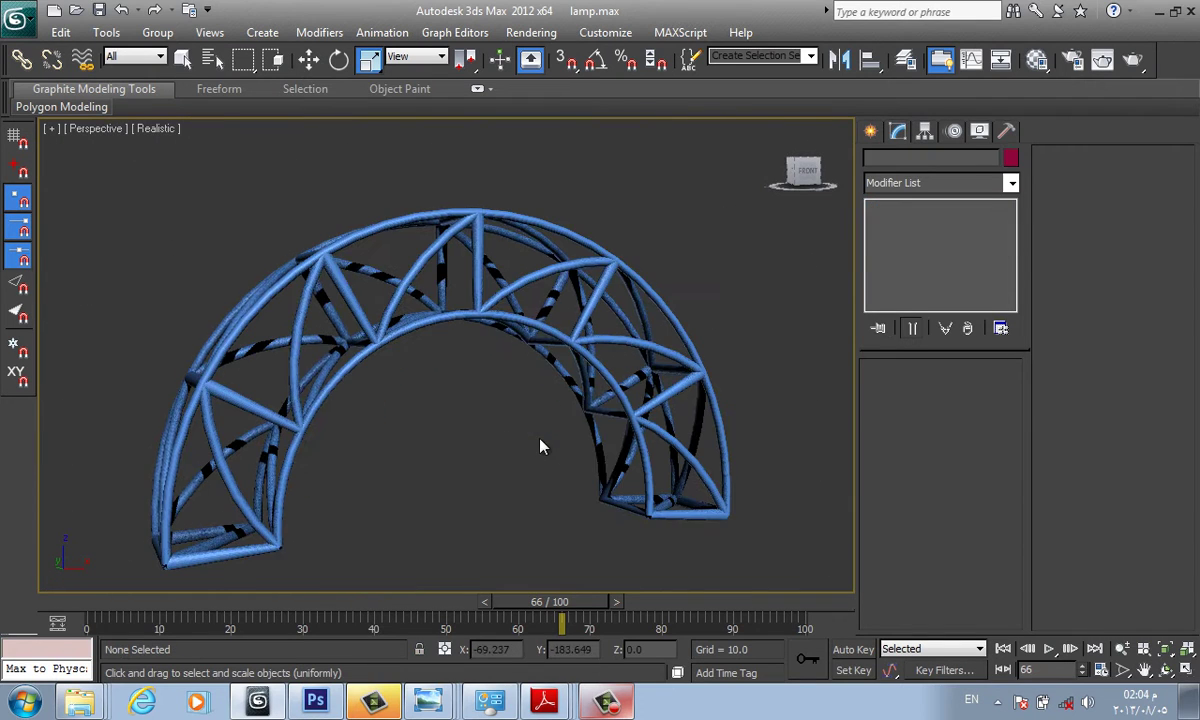
{"action": "middle_click_drag", "start_coordinate": [505, 411], "coordinate": [533, 348], "text": "alt"}
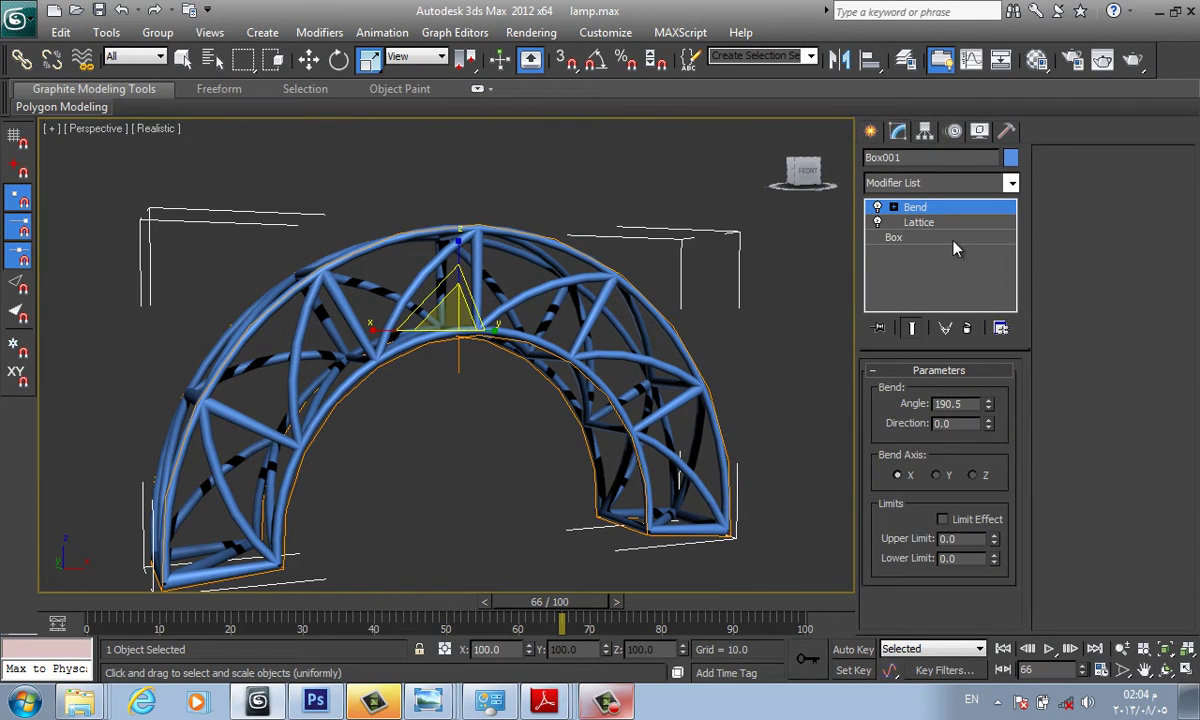
Add more width segments to the arch's base box.
{"action": "left_click", "coordinate": [954, 240]}
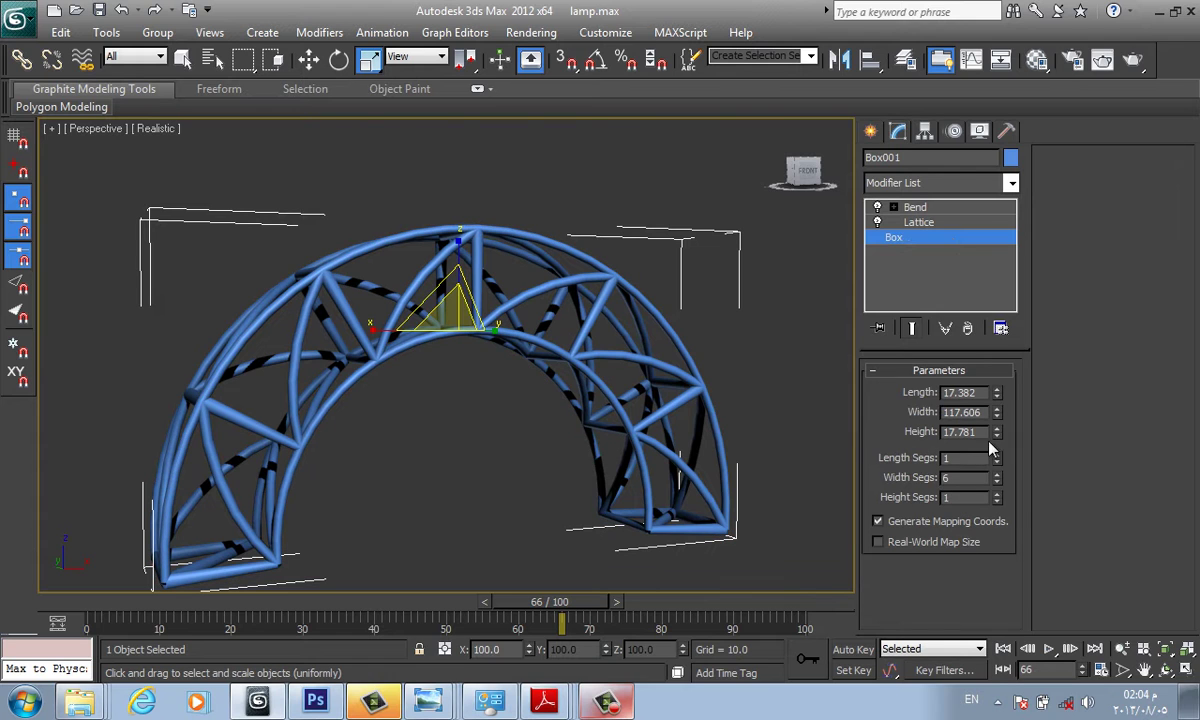
{"action": "left_click", "coordinate": [997, 473]}
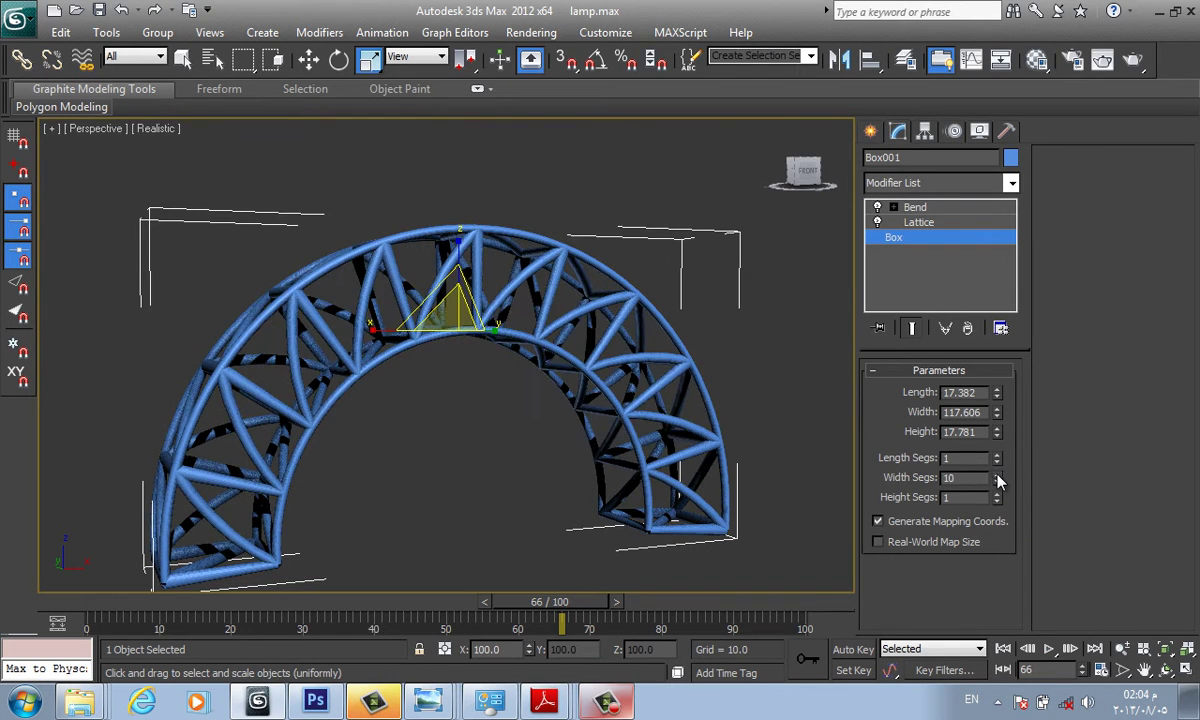
{"action": "left_click", "coordinate": [726, 363]}
{"action": "mouse_move", "coordinate": [726, 363]}
{"action": "middle_mouse_down", "text": "alt"}
{"action": "mouse_move", "coordinate": [637, 268]}
{"action": "mouse_move", "coordinate": [654, 343]}
{"action": "mouse_move", "coordinate": [702, 421]}
{"action": "mouse_move", "coordinate": [538, 303]}
{"action": "mouse_move", "coordinate": [549, 383]}
{"action": "mouse_move", "coordinate": [509, 313]}
{"action": "mouse_move", "coordinate": [530, 287]}
{"action": "middle_mouse_up", "text": "alt"}
{"action": "key", "text": "F4"}
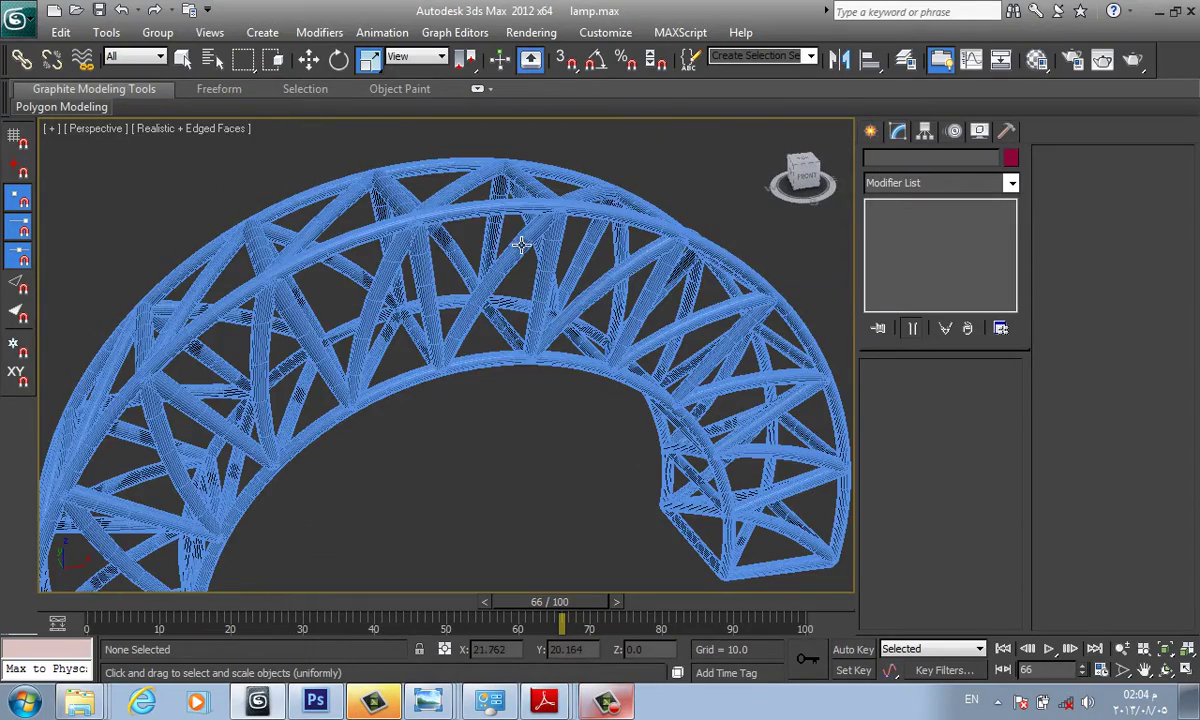
Lower the Lattice strut segment count and hide edged faces again.
{"action": "left_click", "coordinate": [490, 230]}
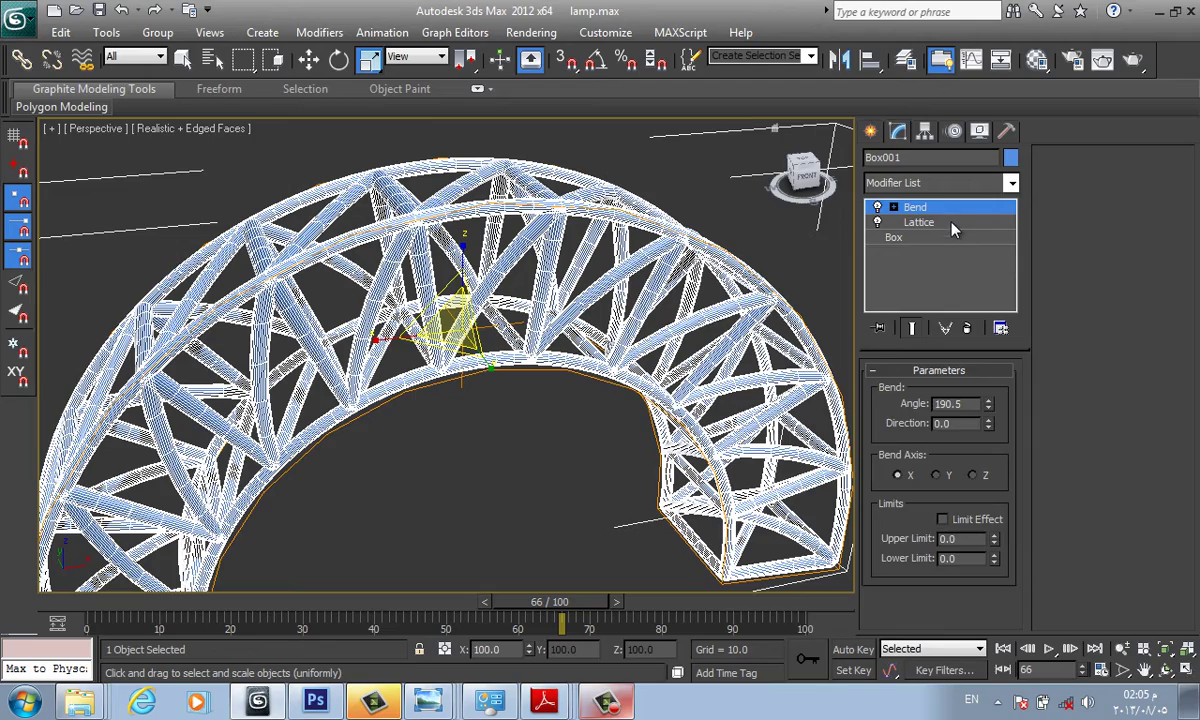
{"action": "left_click", "coordinate": [925, 222]}
{"action": "left_click", "coordinate": [997, 532]}
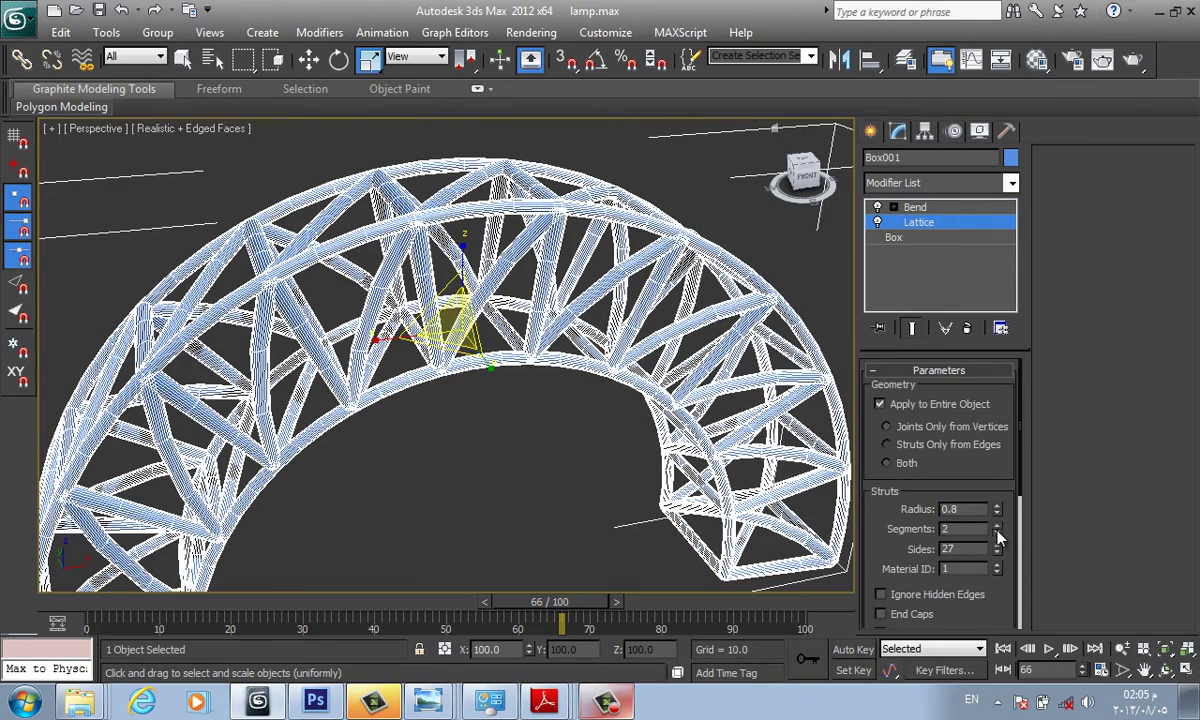
{"action": "key", "text": "F4"}
{"action": "left_click", "coordinate": [576, 488]}
{"action": "mouse_move", "coordinate": [604, 465]}
{"action": "middle_mouse_down", "text": "alt"}
{"action": "mouse_move", "coordinate": [603, 396]}
{"action": "mouse_move", "coordinate": [581, 387]}
{"action": "mouse_move", "coordinate": [565, 340]}
{"action": "mouse_move", "coordinate": [605, 378]}
{"action": "mouse_move", "coordinate": [597, 402]}
{"action": "middle_mouse_up", "text": "alt"}
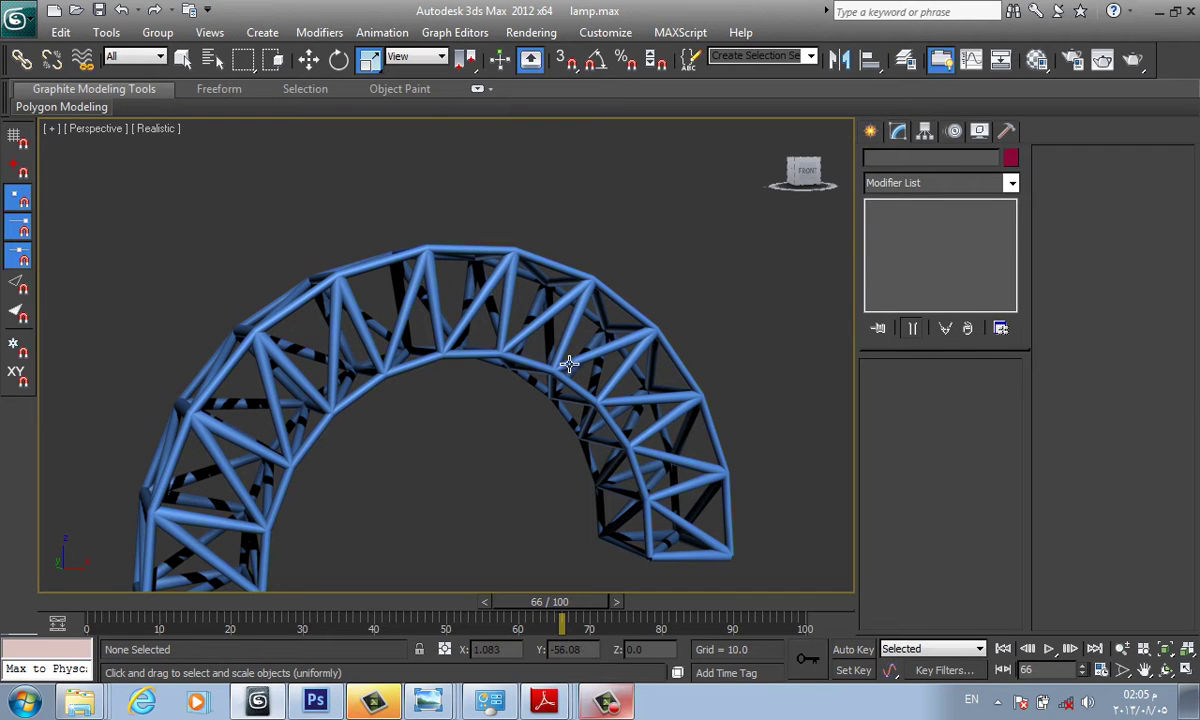
{"action": "mouse_move", "coordinate": [569, 363]}
{"action": "middle_mouse_down"}
{"action": "mouse_move", "coordinate": [522, 307]}
{"action": "mouse_move", "coordinate": [605, 347]}
{"action": "middle_mouse_up"}
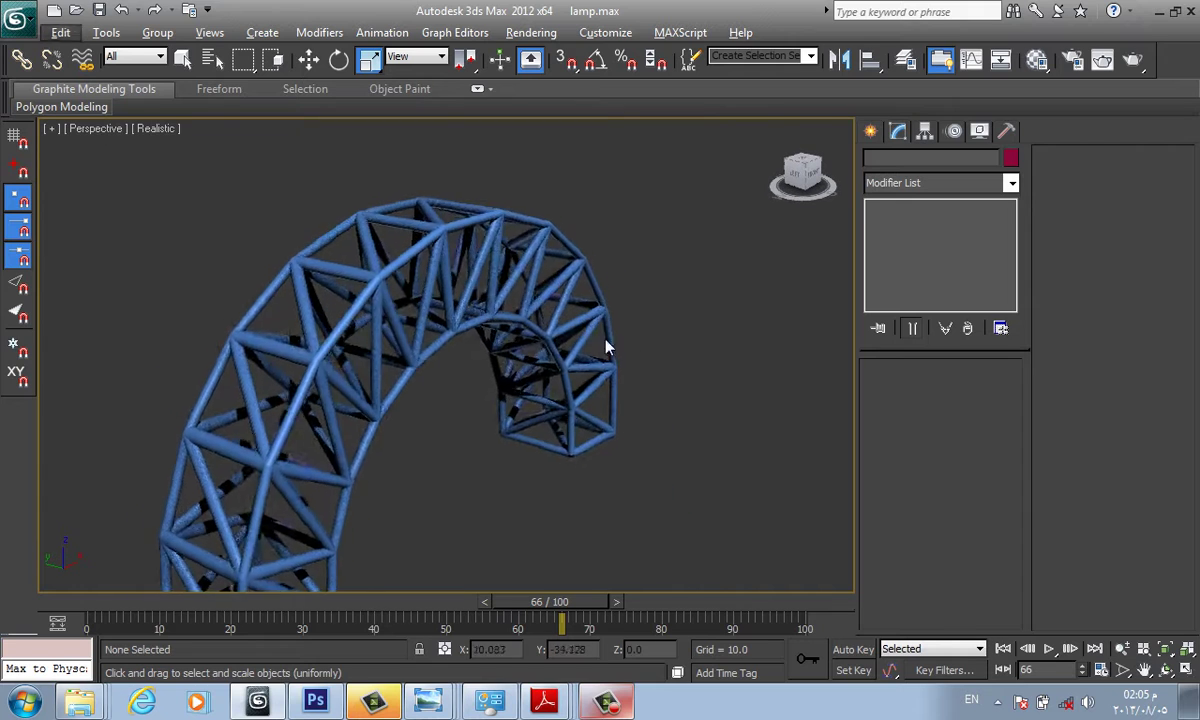
Select the lattice arch Box001 and delete it.
{"action": "scroll", "coordinate": [590, 335], "scroll_direction": "down", "scroll_amount": 4}
{"action": "scroll", "coordinate": [520, 318], "scroll_direction": "down", "scroll_amount": 3}
{"action": "left_click", "coordinate": [465, 335]}
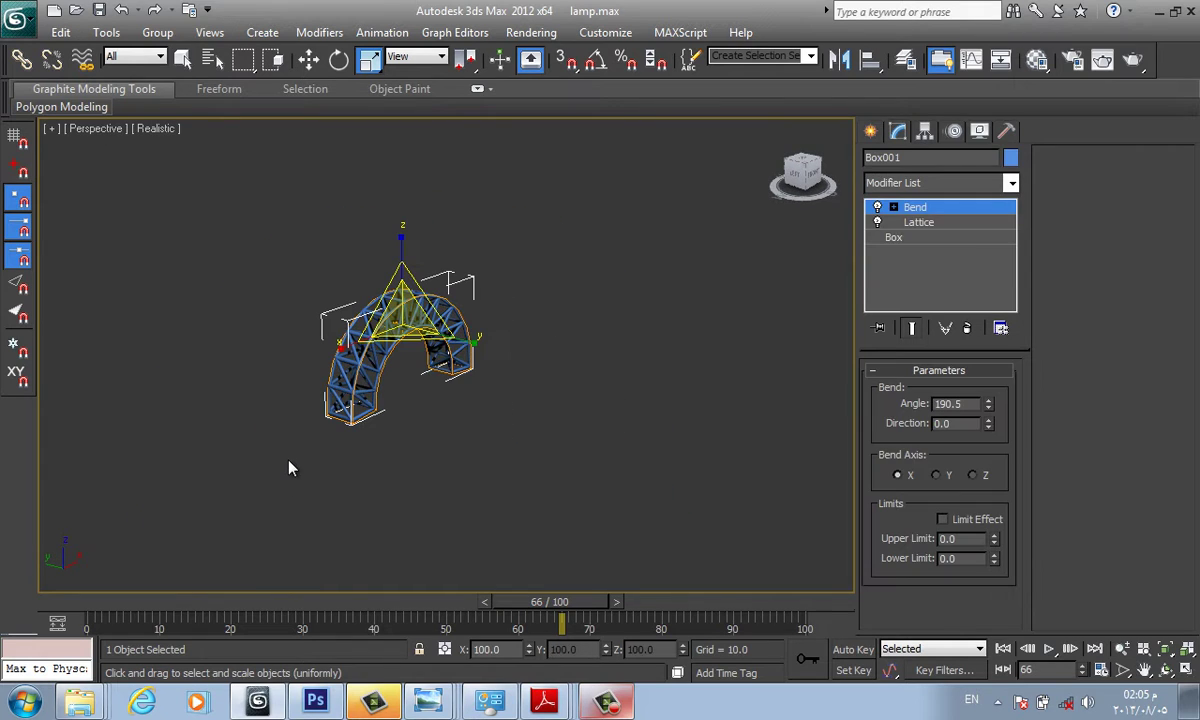
{"action": "key", "text": "Delete"}
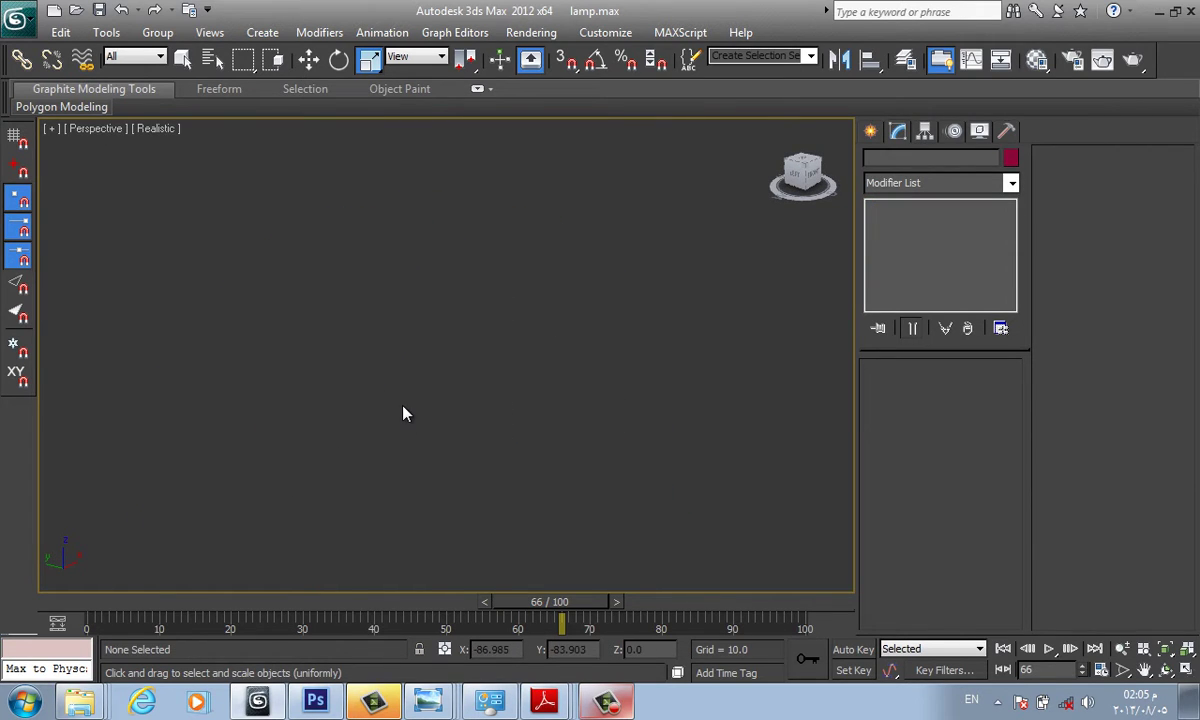
Show the home grid and create a sphere, abandoning an unfinished cylinder.
{"action": "key", "text": "g"}
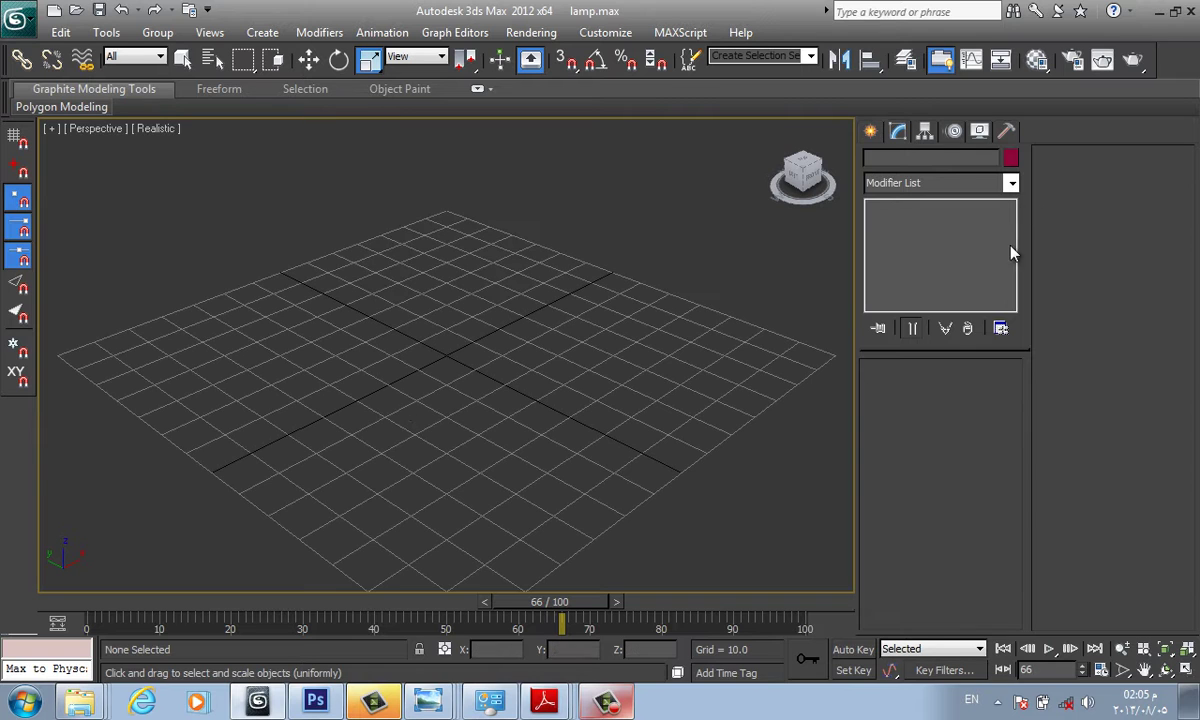
{"action": "left_click", "coordinate": [870, 131]}
{"action": "left_click", "coordinate": [926, 298]}
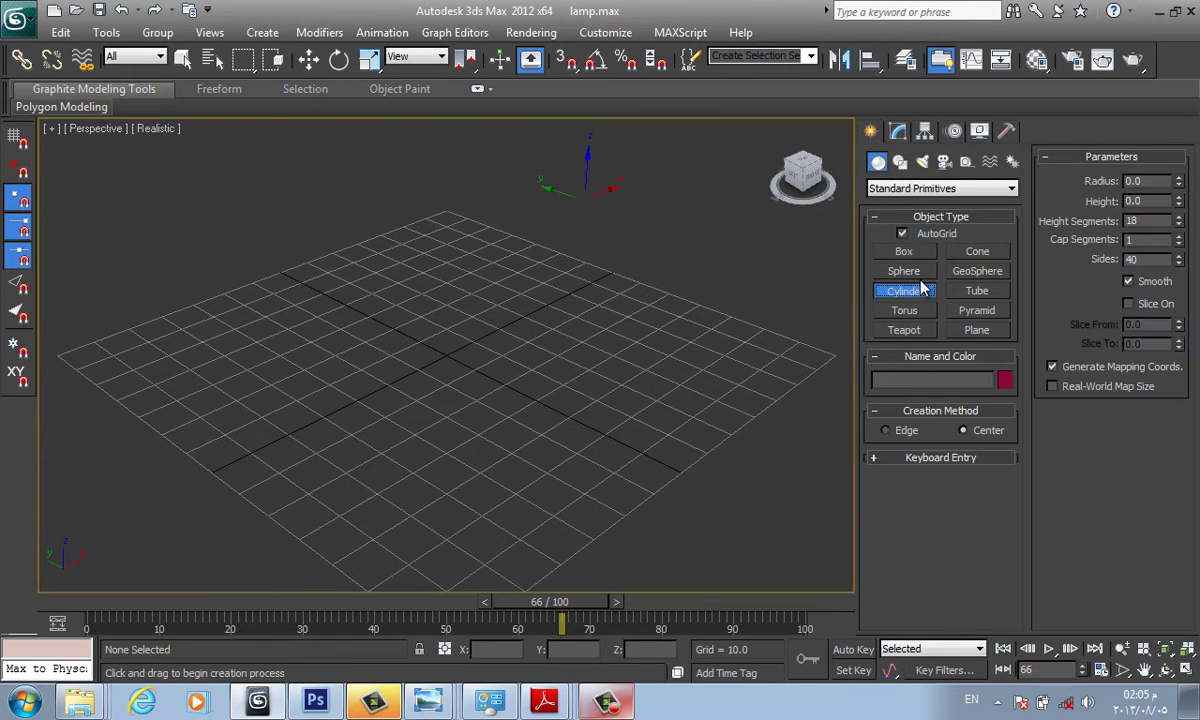
{"action": "mouse_move", "coordinate": [450, 343]}
{"action": "left_mouse_down"}
{"action": "mouse_move", "coordinate": [449, 397]}
{"action": "mouse_move", "coordinate": [423, 423]}
{"action": "left_mouse_up"}
{"action": "right_click", "coordinate": [449, 397]}
{"action": "left_click", "coordinate": [902, 270]}
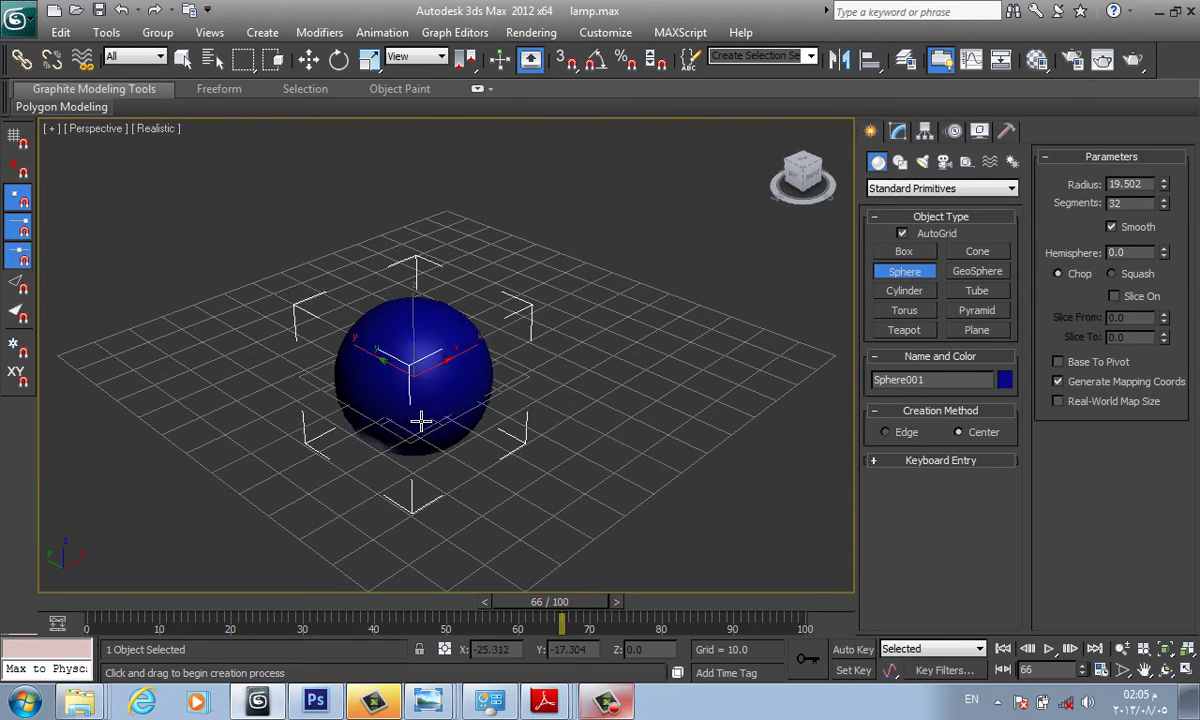
{"action": "key", "text": "r"}
{"action": "key", "text": "F4"}
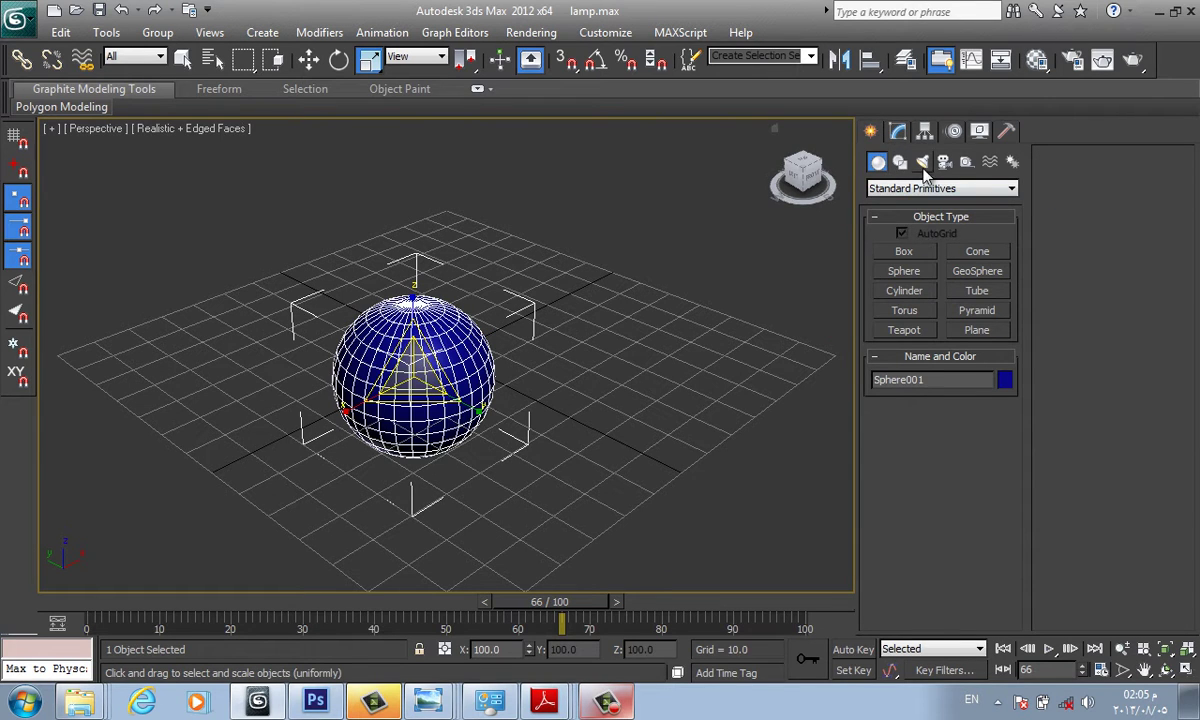
Apply a Normal modifier to the sphere, then remove it.
{"action": "left_click", "coordinate": [898, 131]}
{"action": "left_click", "coordinate": [922, 183]}
{"action": "key", "text": "n"}
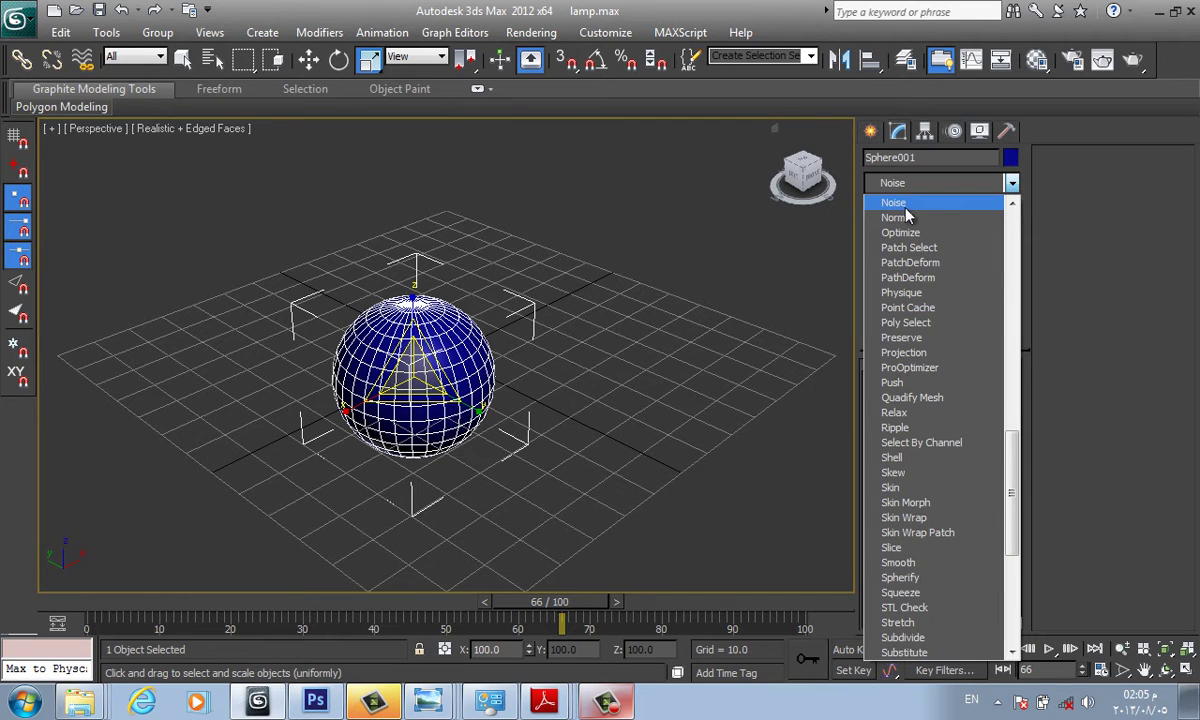
{"action": "left_click", "coordinate": [895, 217]}
{"action": "middle_click_drag", "start_coordinate": [528, 367], "coordinate": [568, 349]}
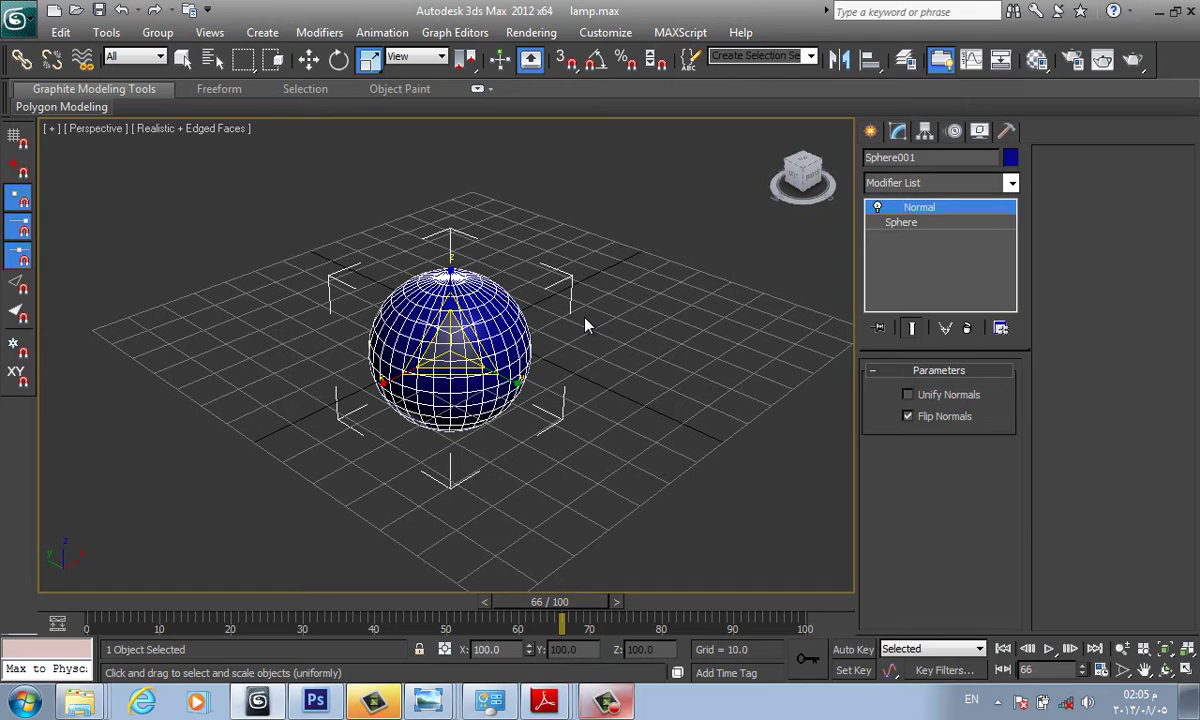
{"action": "left_click", "coordinate": [966, 328]}
Add a Noise modifier to the sphere and zoom in on it.
{"action": "left_click", "coordinate": [963, 185]}
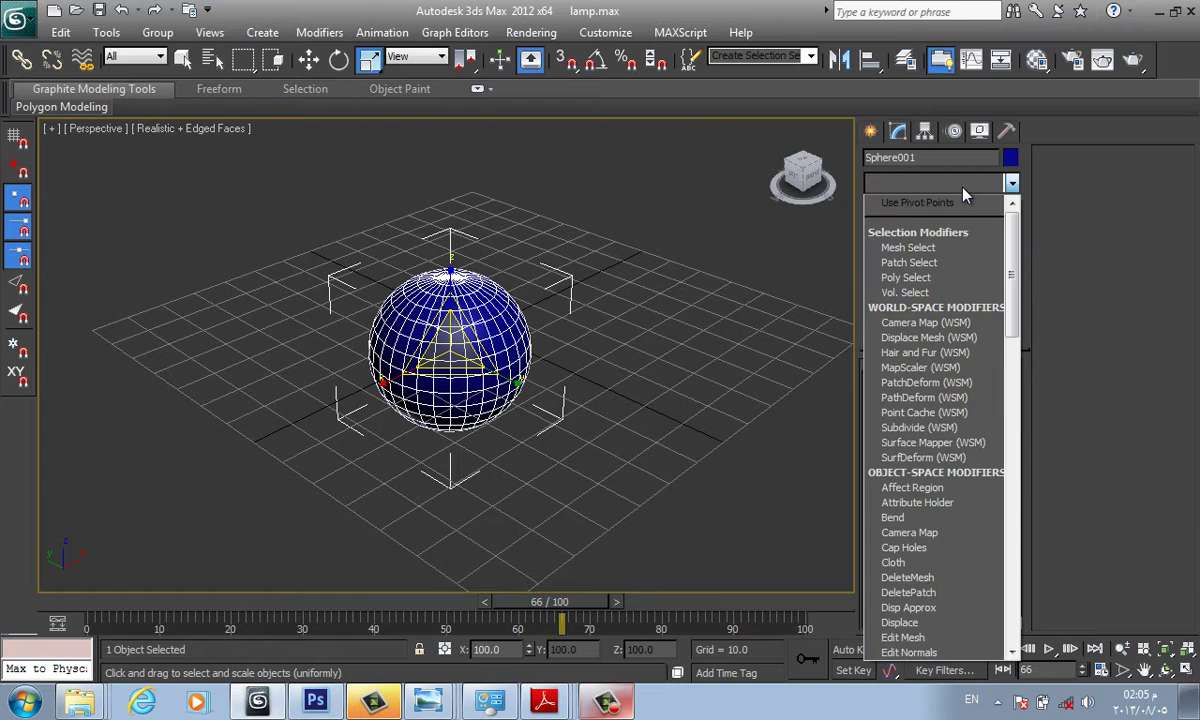
{"action": "key", "text": "n"}
{"action": "left_click", "coordinate": [945, 206]}
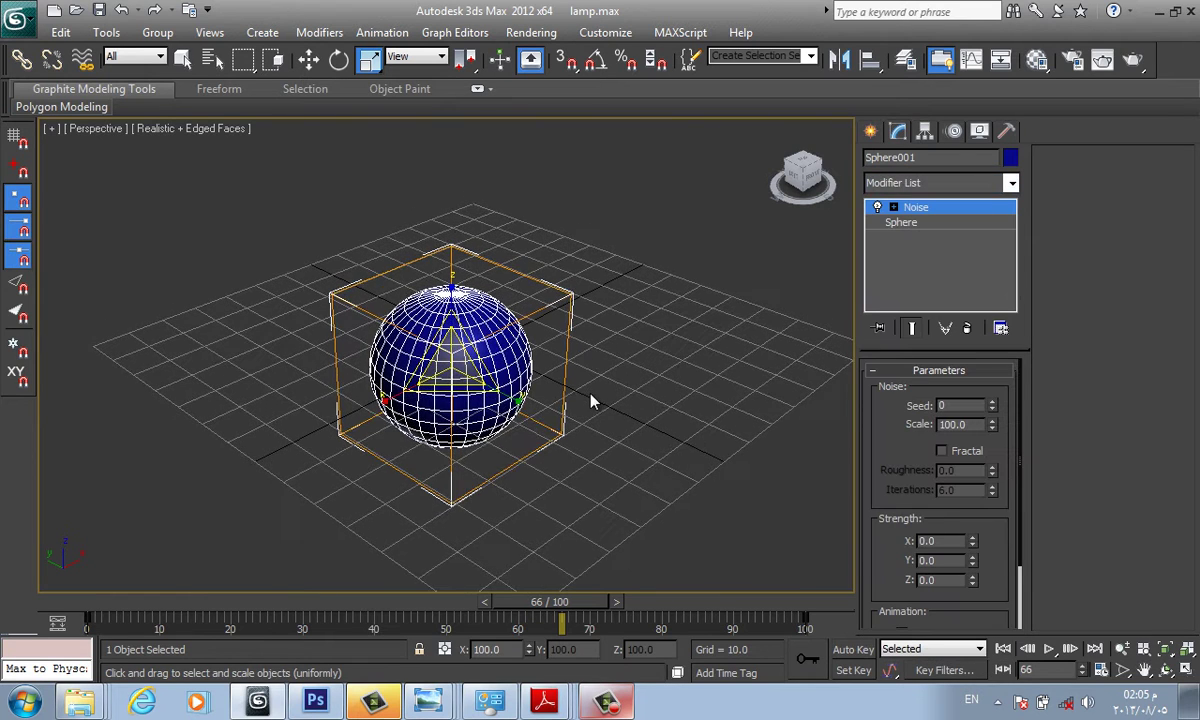
{"action": "key", "text": "z"}
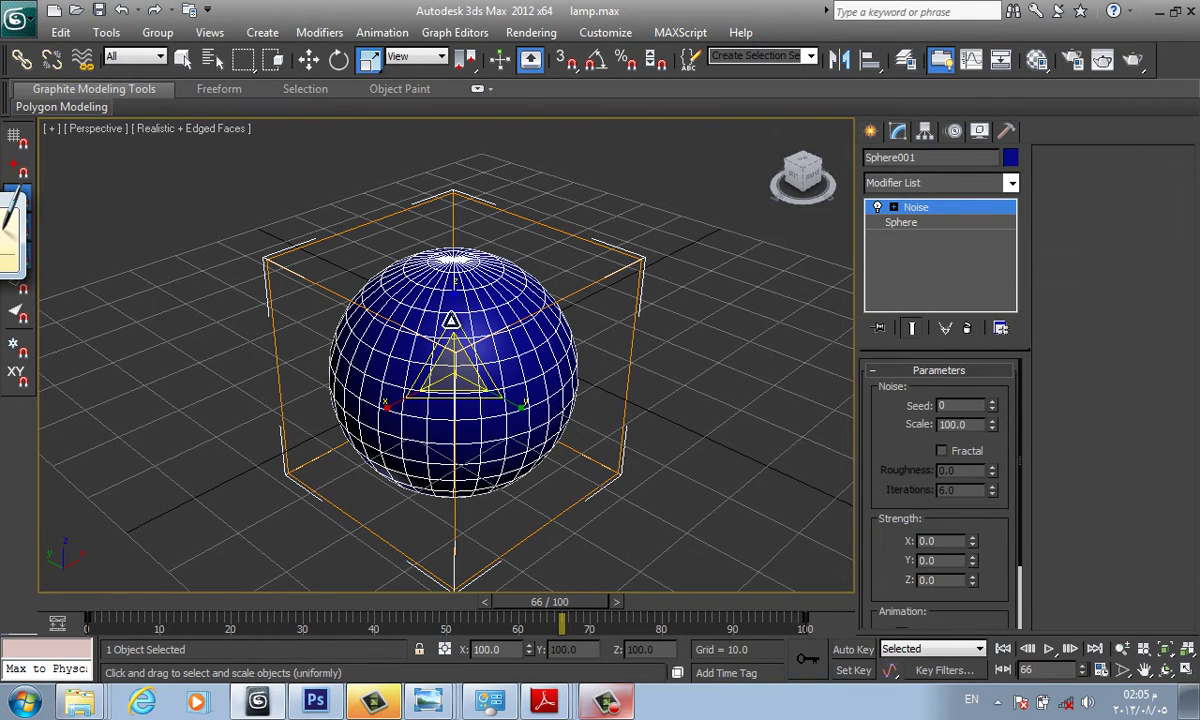
{"action": "left_click", "coordinate": [257, 700]}
On the Photoshop whiteboard, sketch a blue circle with a red wavy outline and two arrows.
{"action": "left_click", "coordinate": [315, 700]}
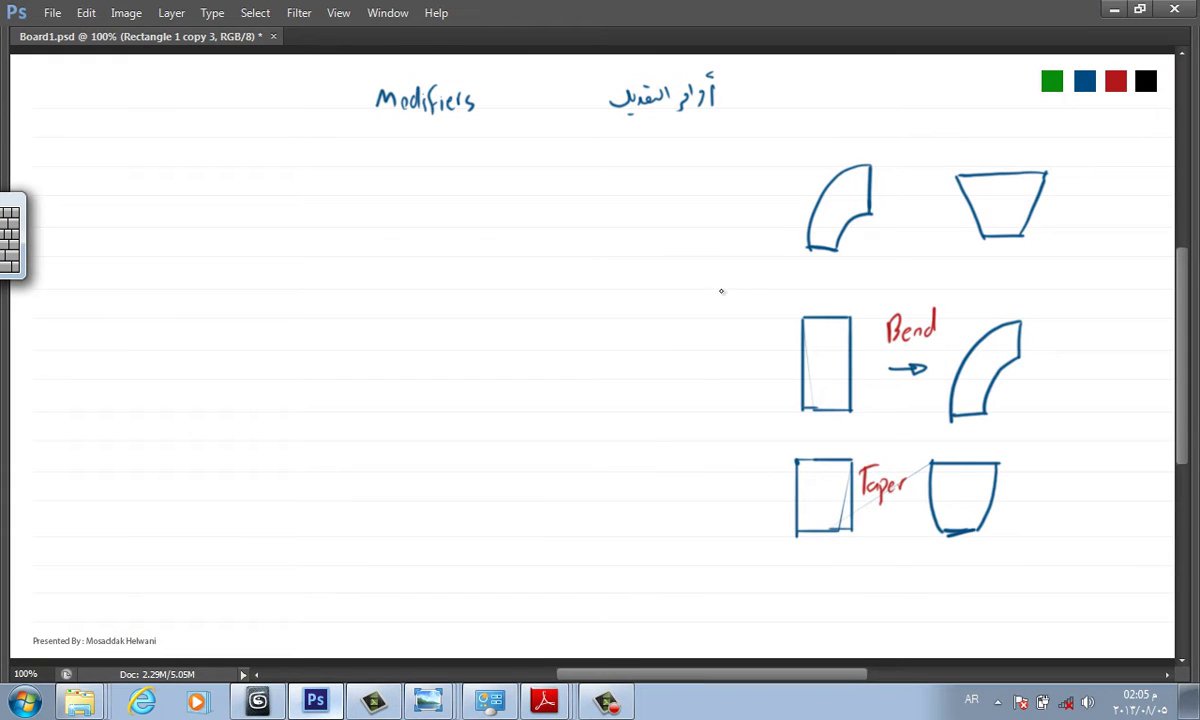
{"action": "left_click", "coordinate": [1093, 80], "text": "alt"}
{"action": "mouse_move", "coordinate": [462, 240]}
{"action": "left_mouse_down"}
{"action": "mouse_move", "coordinate": [483, 240]}
{"action": "mouse_move", "coordinate": [405, 248]}
{"action": "left_mouse_up"}
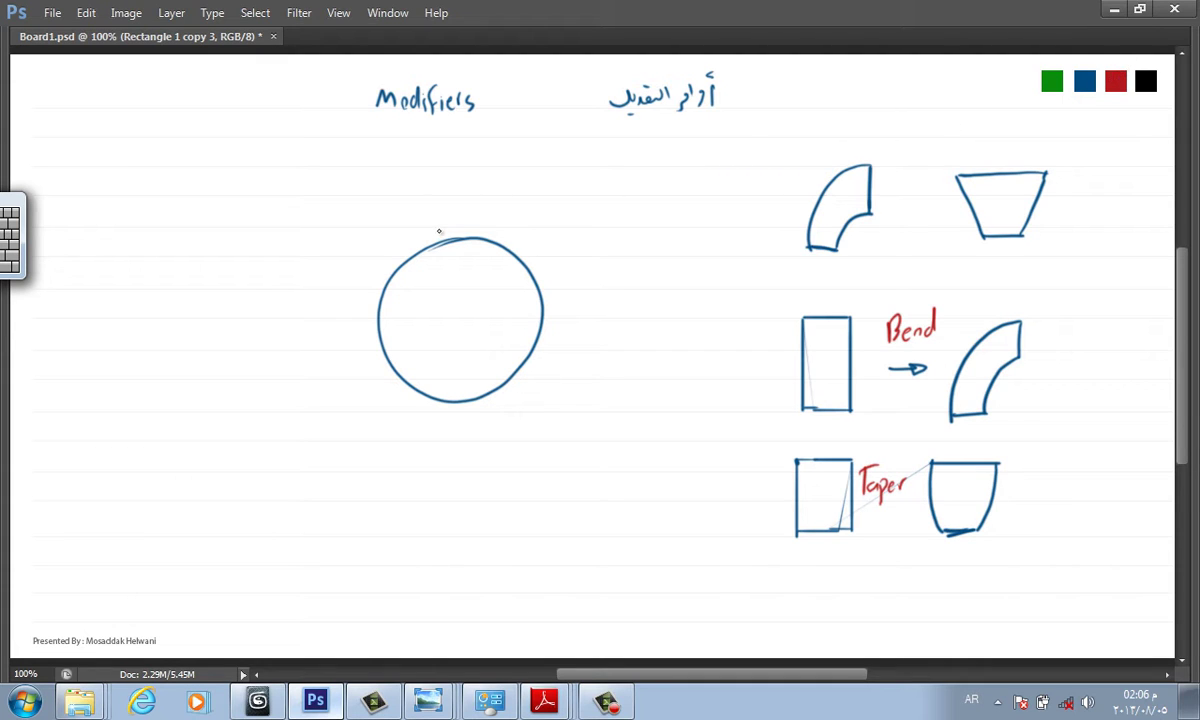
{"action": "mouse_move", "coordinate": [413, 238]}
{"action": "left_mouse_down"}
{"action": "mouse_move", "coordinate": [386, 295]}
{"action": "mouse_move", "coordinate": [392, 362]}
{"action": "mouse_move", "coordinate": [461, 391]}
{"action": "mouse_move", "coordinate": [533, 316]}
{"action": "mouse_move", "coordinate": [485, 235]}
{"action": "mouse_move", "coordinate": [400, 238]}
{"action": "left_mouse_up"}
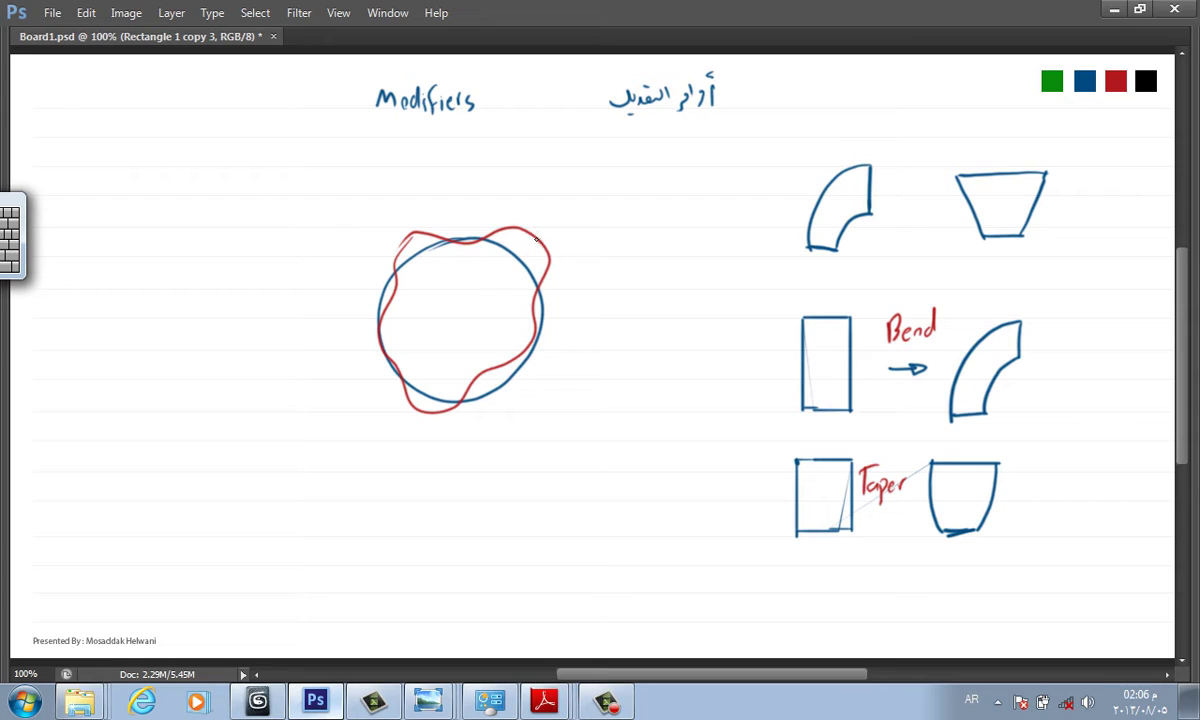
{"action": "left_click_drag", "start_coordinate": [535, 241], "coordinate": [494, 286]}
{"action": "left_click_drag", "start_coordinate": [541, 251], "coordinate": [526, 243]}
{"action": "left_click_drag", "start_coordinate": [559, 318], "coordinate": [532, 389]}
{"action": "left_click_drag", "start_coordinate": [556, 322], "coordinate": [471, 384]}
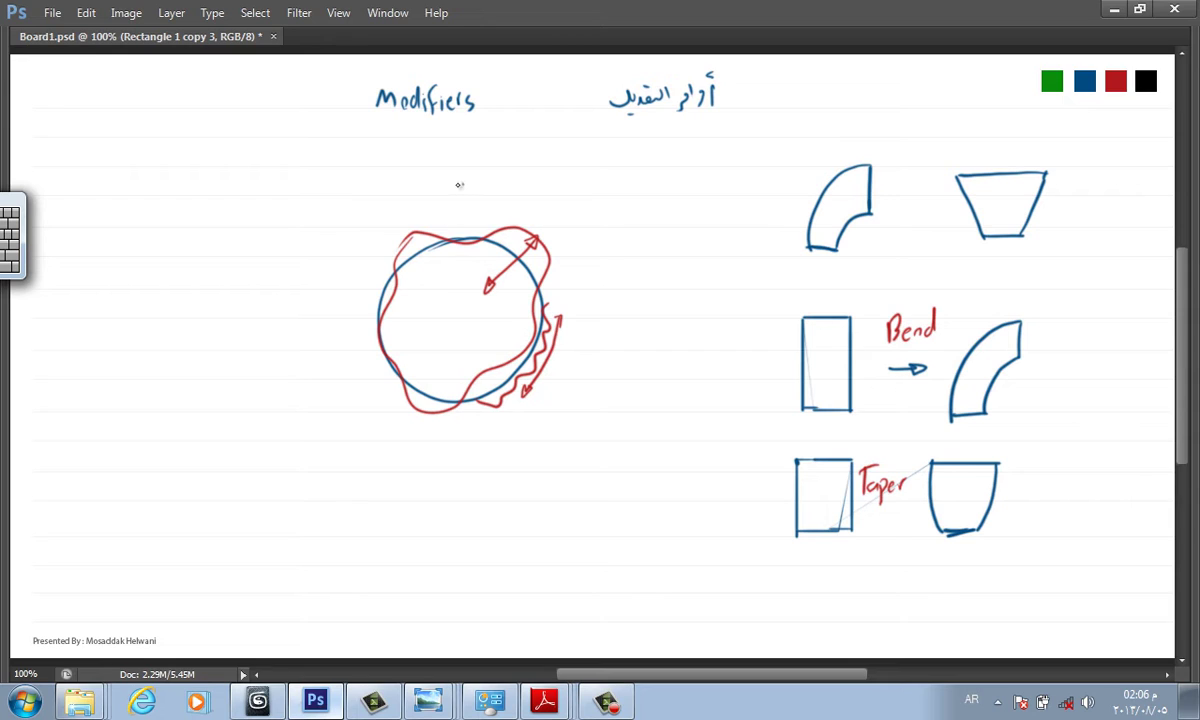
Label the arrows 'Strength' and 'scale', then return to 3ds Max.
{"action": "left_click_drag", "start_coordinate": [459, 185], "coordinate": [510, 206]}
{"action": "left_click_drag", "start_coordinate": [513, 178], "coordinate": [520, 200]}
{"action": "mouse_move", "coordinate": [569, 367]}
{"action": "left_mouse_down"}
{"action": "mouse_move", "coordinate": [560, 386]}
{"action": "mouse_move", "coordinate": [620, 381]}
{"action": "left_mouse_up"}
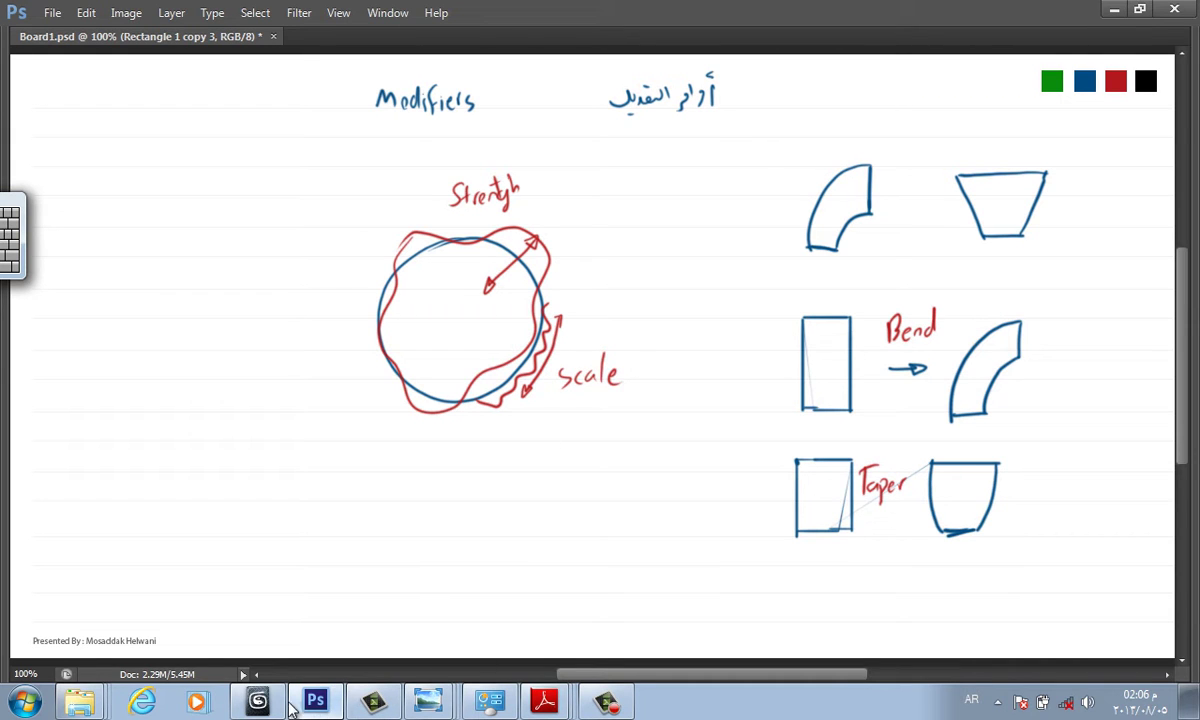
{"action": "left_click", "coordinate": [258, 700]}
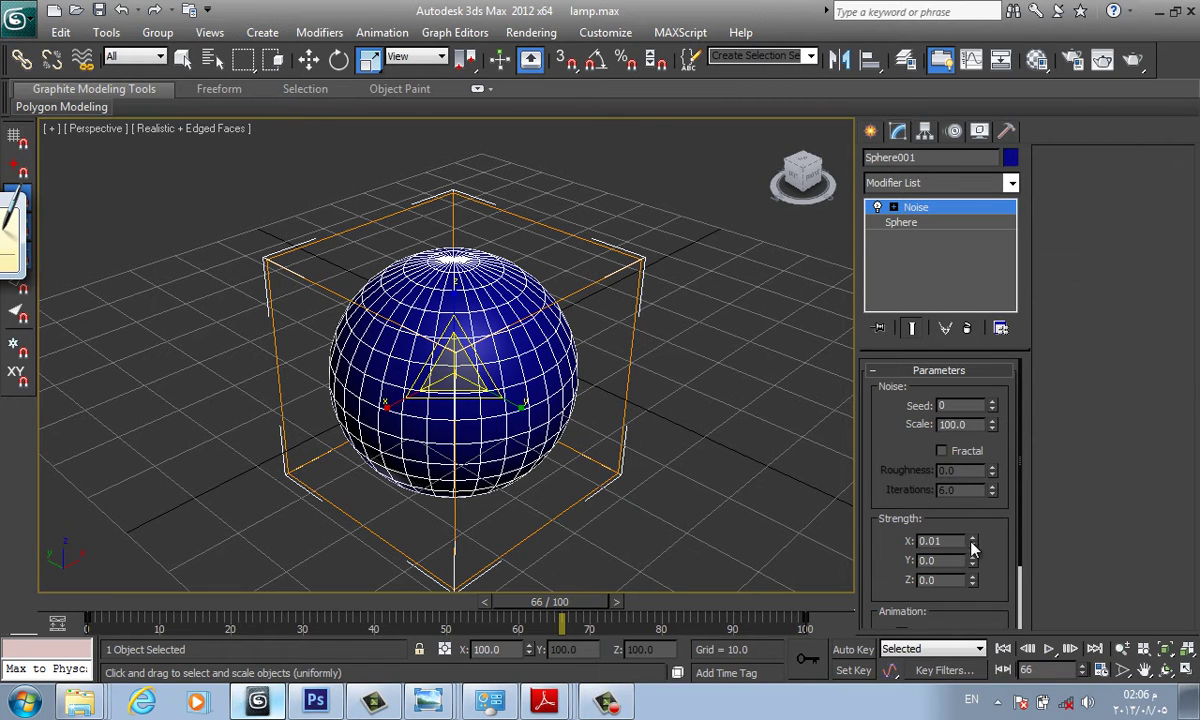
Set the Noise strength to X 4.750, Y 50, Z 50 and lower the noise scale.
{"action": "left_click_drag", "start_coordinate": [973, 545], "coordinate": [975, 227]}
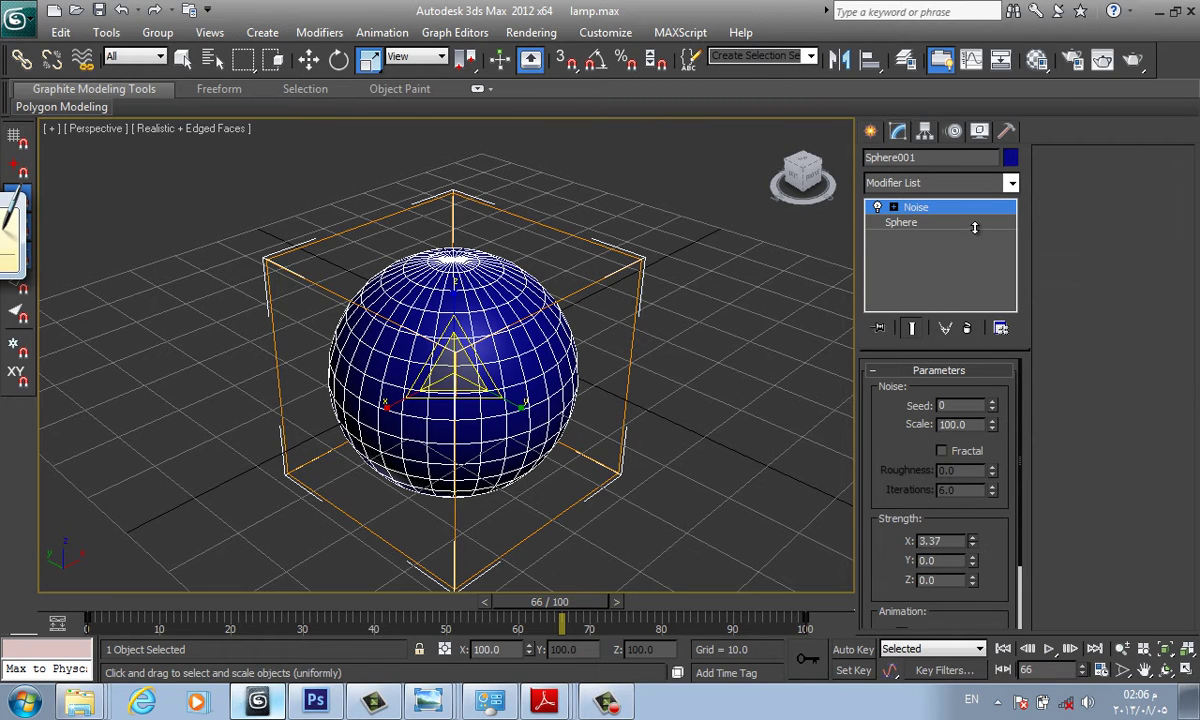
{"action": "double_click", "coordinate": [930, 541]}
{"action": "type", "text": "4.750"}
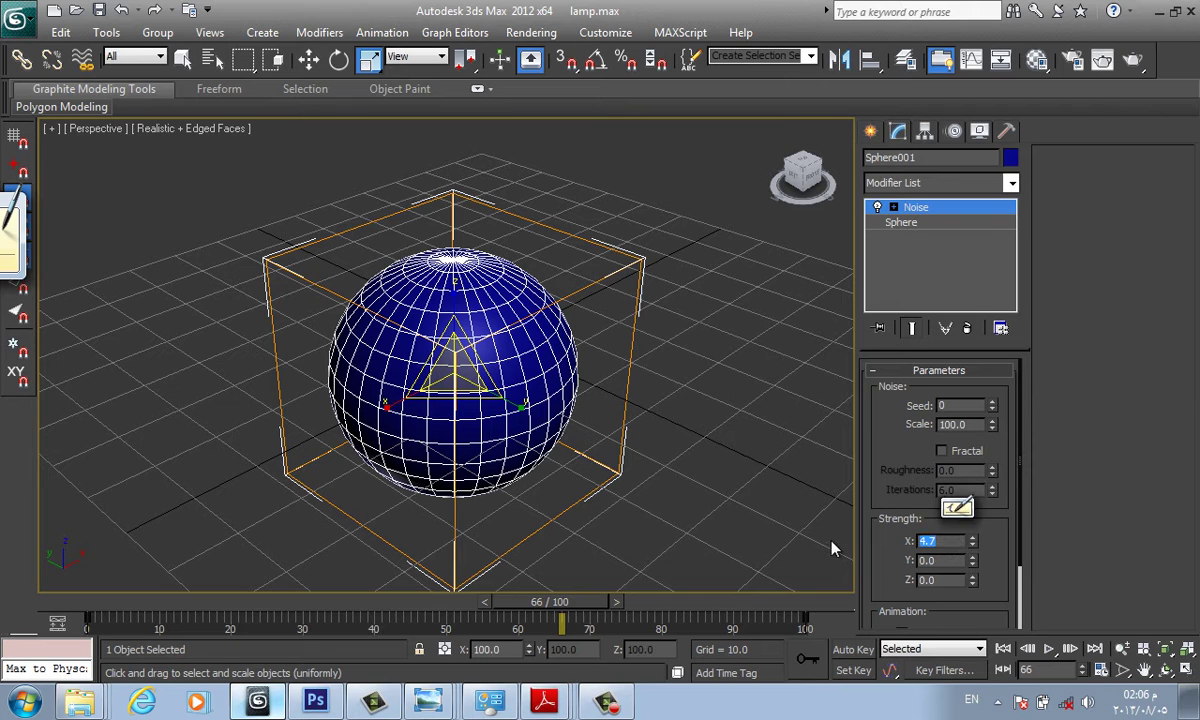
{"action": "key", "text": "Tab"}
{"action": "type", "text": "50"}
{"action": "key", "text": "Tab"}
{"action": "type", "text": "50"}
{"action": "key", "text": "Tab"}
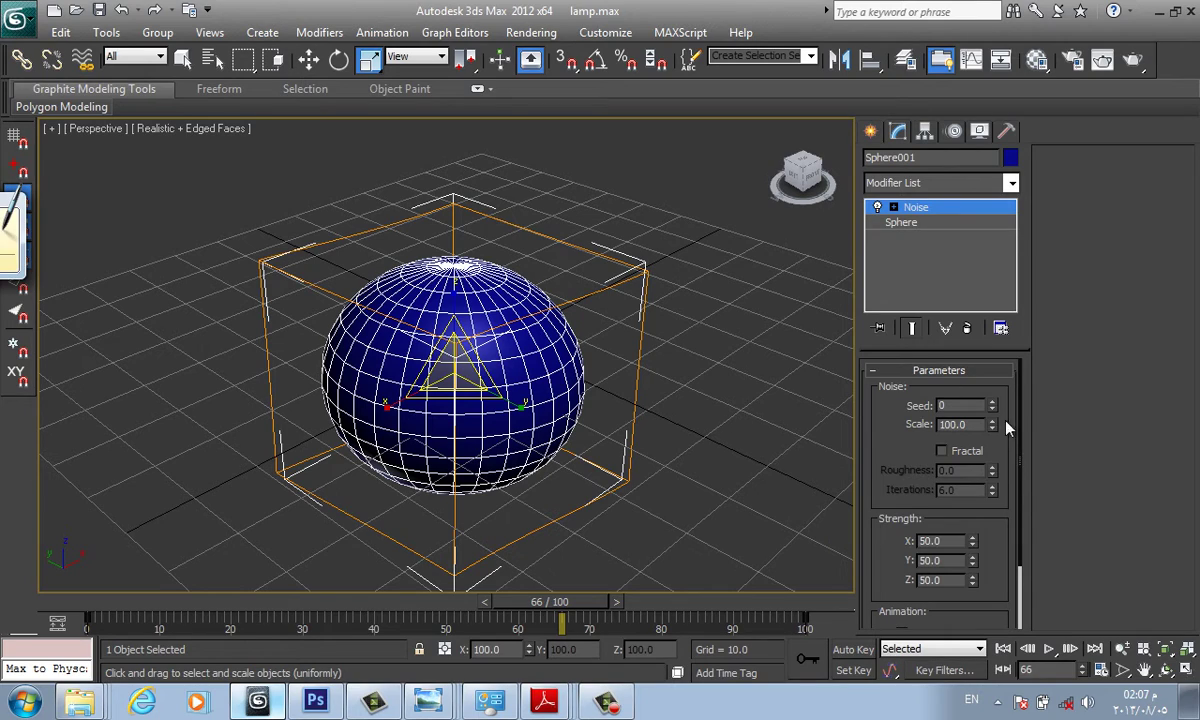
{"action": "left_click_drag", "start_coordinate": [992, 426], "coordinate": [980, 506]}
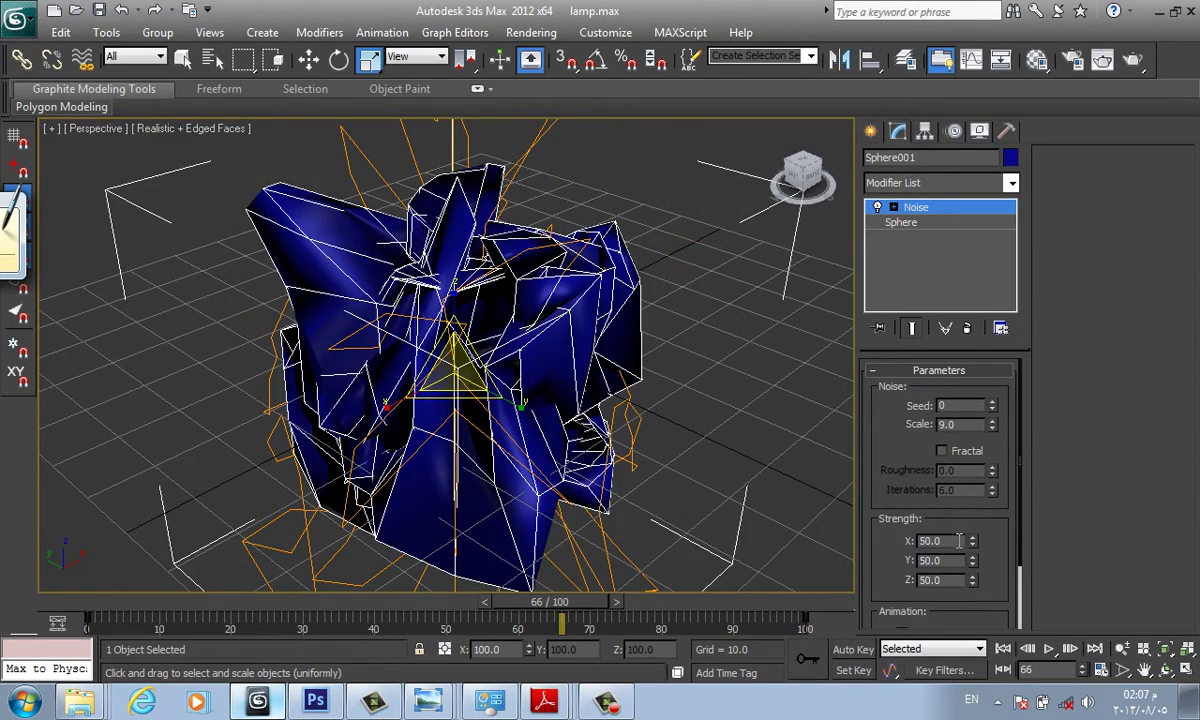
Change the Noise strength to 10 on all three axes and inspect the sphere without edges.
{"action": "double_click", "coordinate": [959, 540]}
{"action": "type", "text": "10"}
{"action": "key", "text": "Tab"}
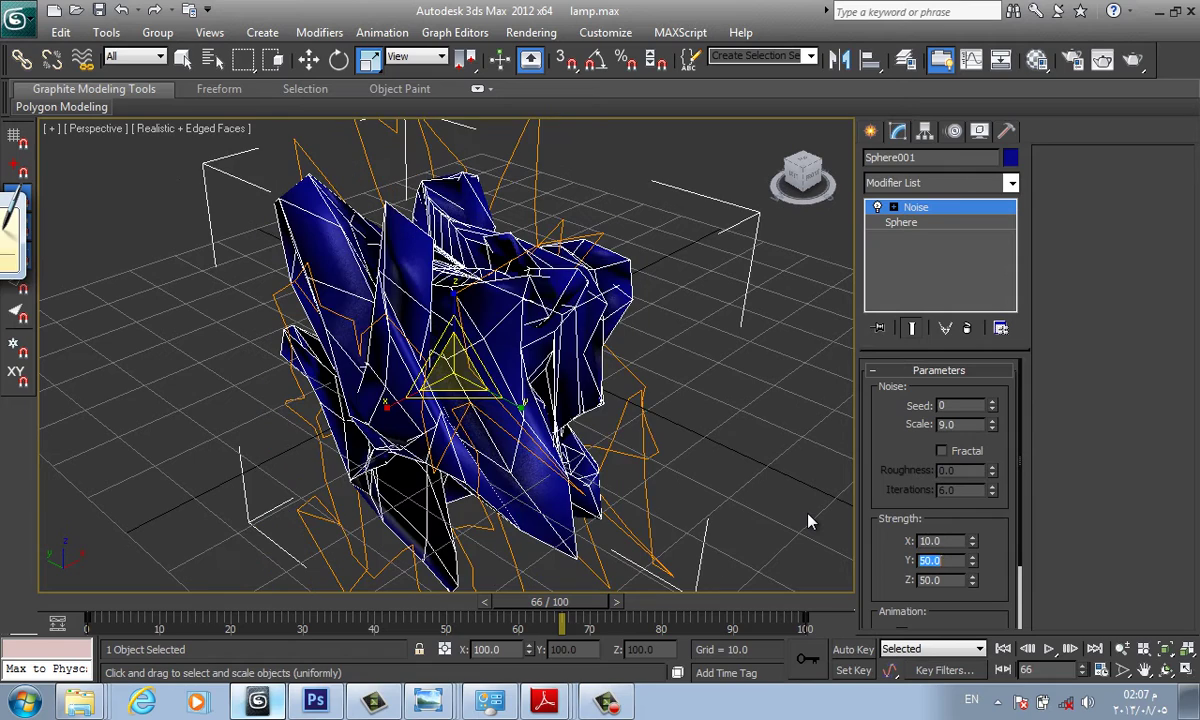
{"action": "type", "text": "10"}
{"action": "key", "text": "Tab"}
{"action": "type", "text": "10"}
{"action": "key", "text": "Return"}
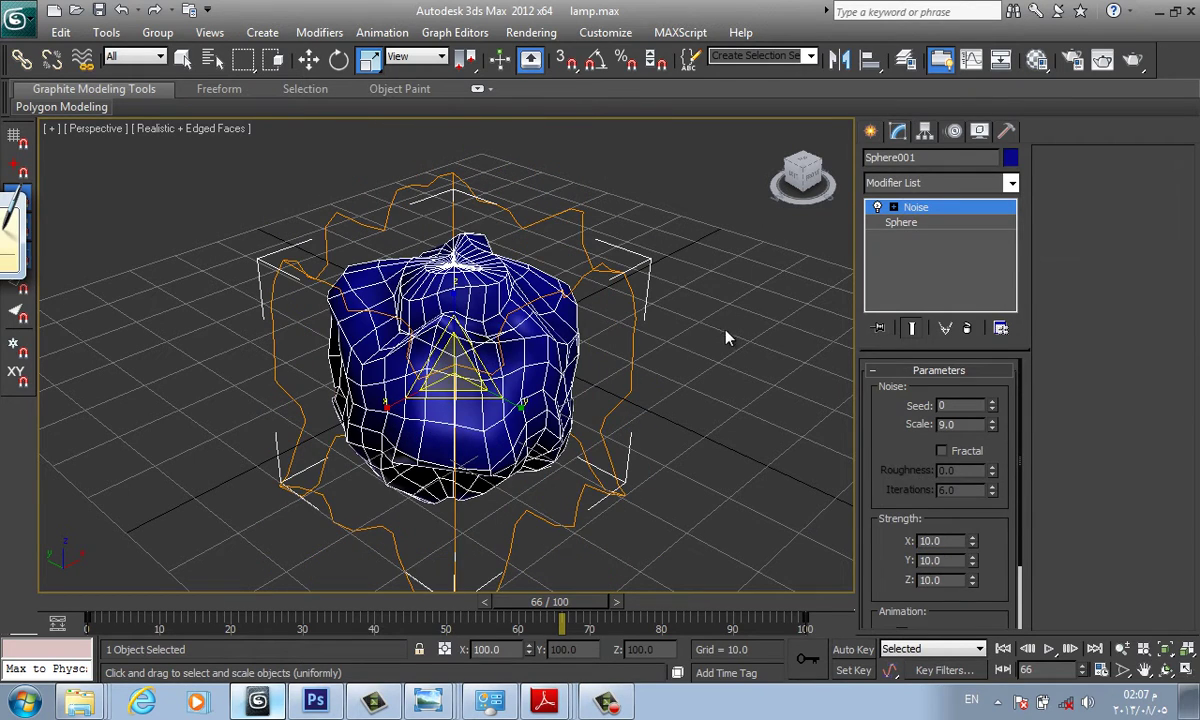
{"action": "key", "text": "F4"}
{"action": "mouse_move", "coordinate": [726, 401]}
{"action": "middle_mouse_down", "text": "alt"}
{"action": "mouse_move", "coordinate": [690, 414]}
{"action": "mouse_move", "coordinate": [729, 343]}
{"action": "mouse_move", "coordinate": [761, 461]}
{"action": "middle_mouse_up", "text": "alt"}
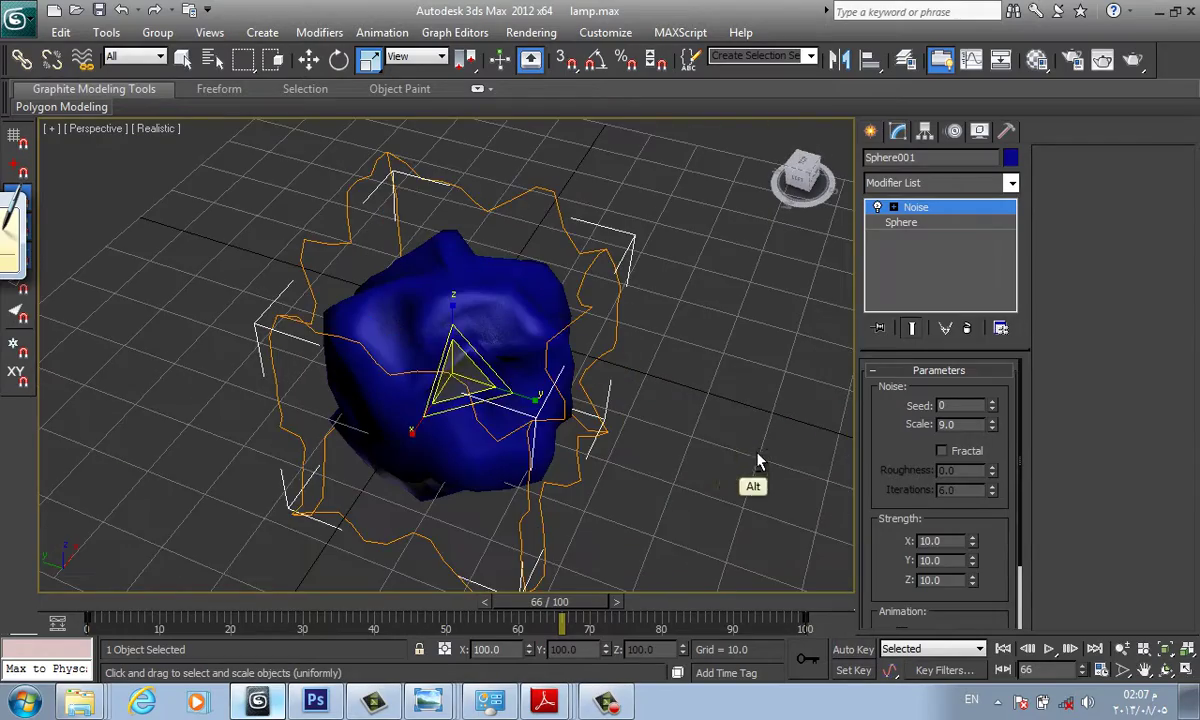
Undo back to the smooth sphere settings, then delete Sphere001.
{"action": "key", "text": "ctrl+z"}
{"action": "key", "text": "ctrl+z"}
{"action": "key", "text": "ctrl+z"}
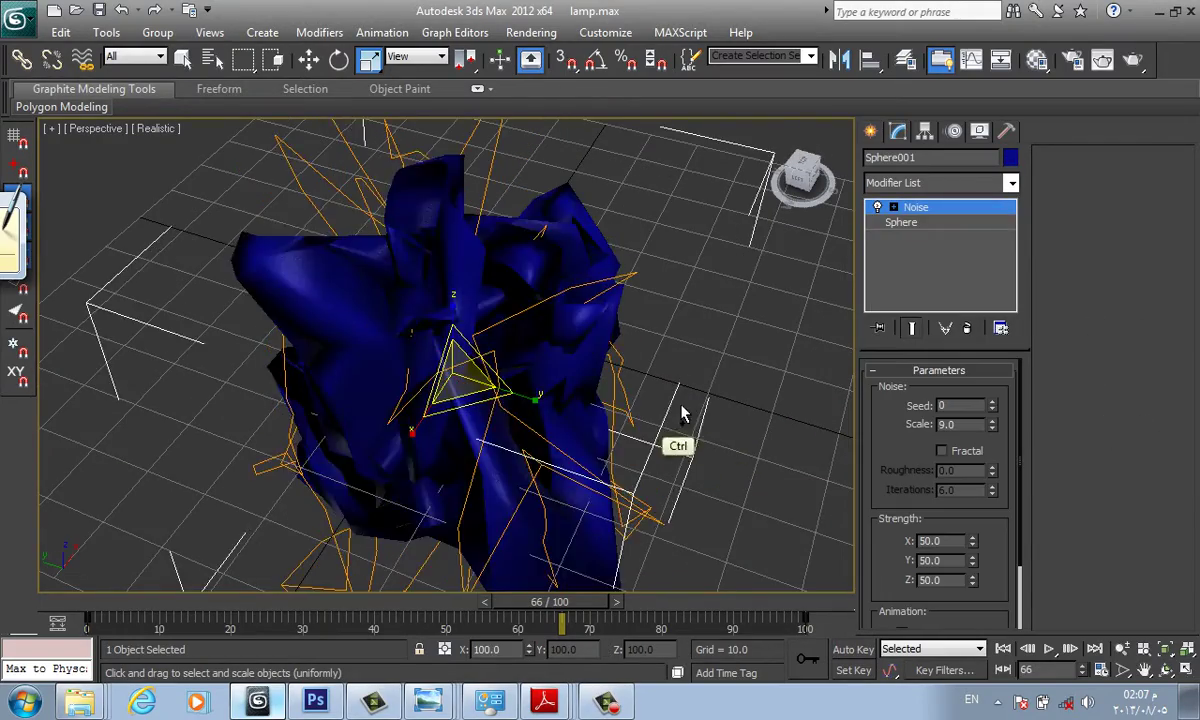
{"action": "key", "text": "ctrl+z"}
{"action": "key", "text": "F4"}
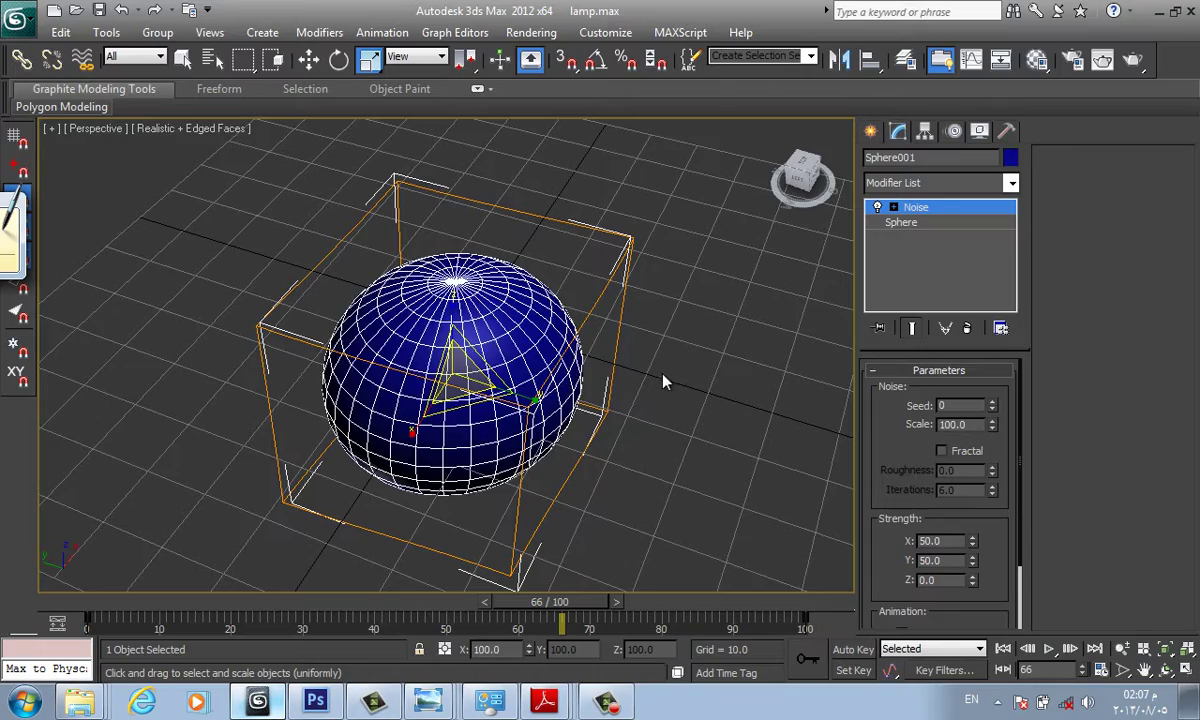
{"action": "key", "text": "F4"}
{"action": "middle_click_drag", "start_coordinate": [665, 378], "coordinate": [571, 455], "text": "alt"}
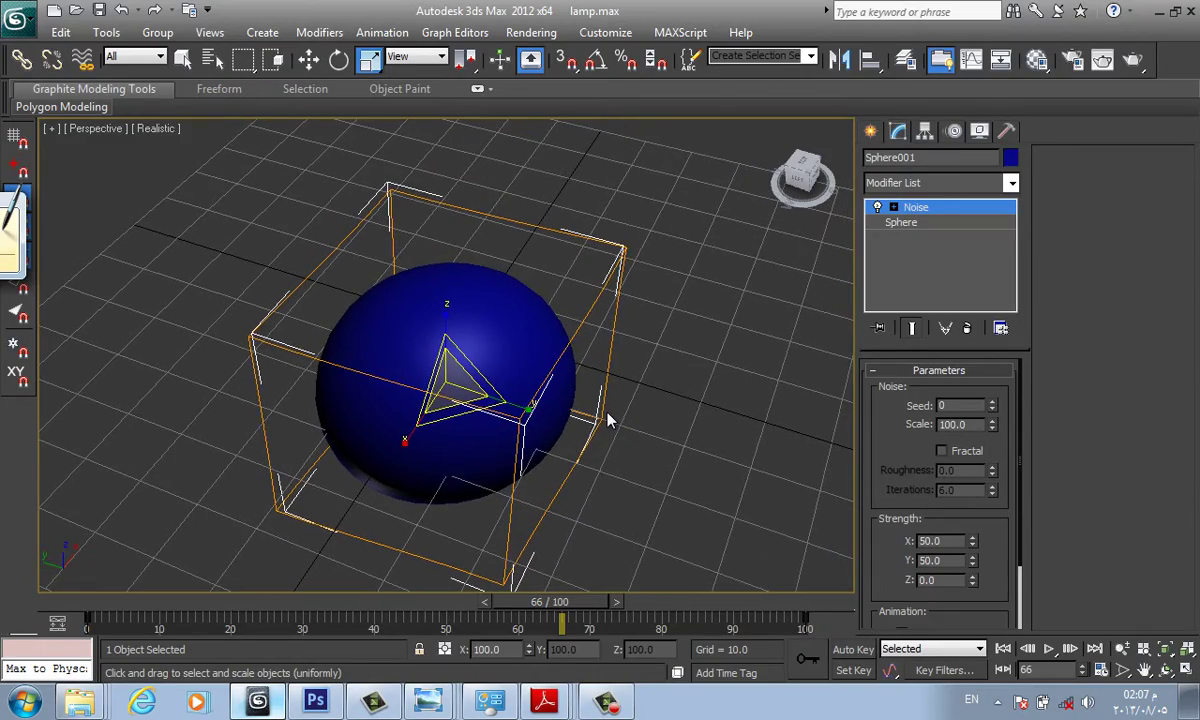
{"action": "mouse_move", "coordinate": [608, 415]}
{"action": "middle_mouse_down", "text": "alt"}
{"action": "mouse_move", "coordinate": [595, 389]}
{"action": "mouse_move", "coordinate": [608, 273]}
{"action": "mouse_move", "coordinate": [675, 483]}
{"action": "mouse_move", "coordinate": [653, 396]}
{"action": "mouse_move", "coordinate": [624, 401]}
{"action": "mouse_move", "coordinate": [630, 392]}
{"action": "middle_mouse_up", "text": "alt"}
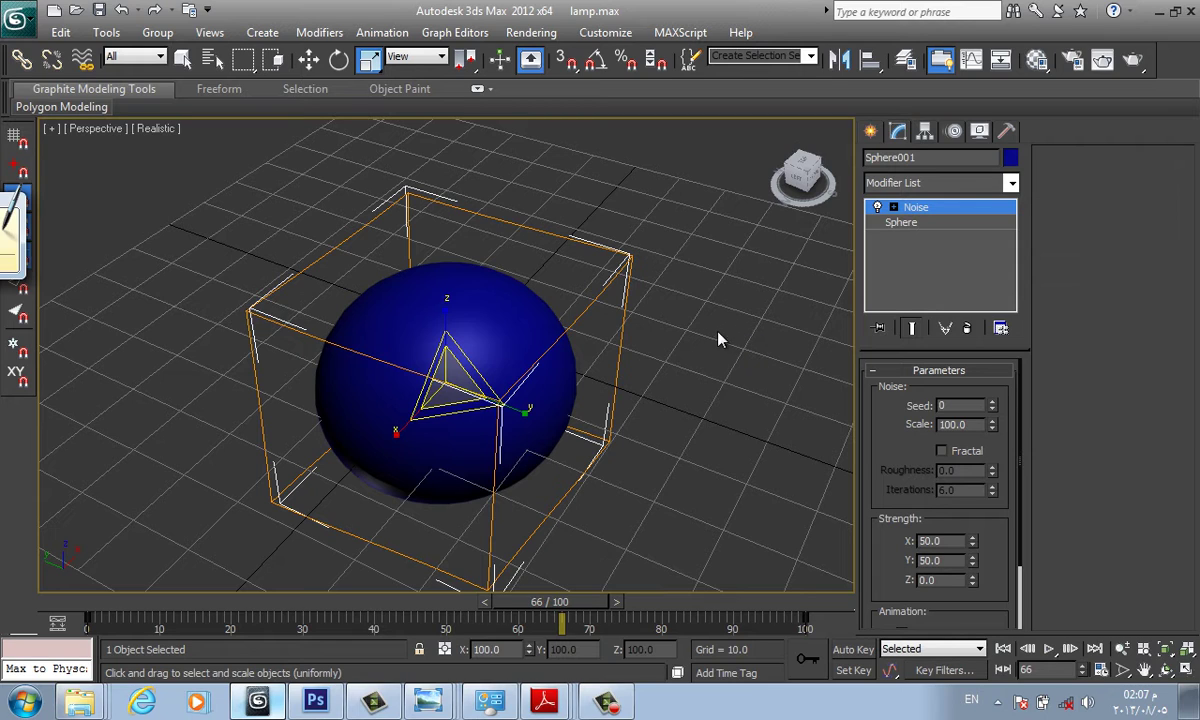
{"action": "key", "text": "Delete"}
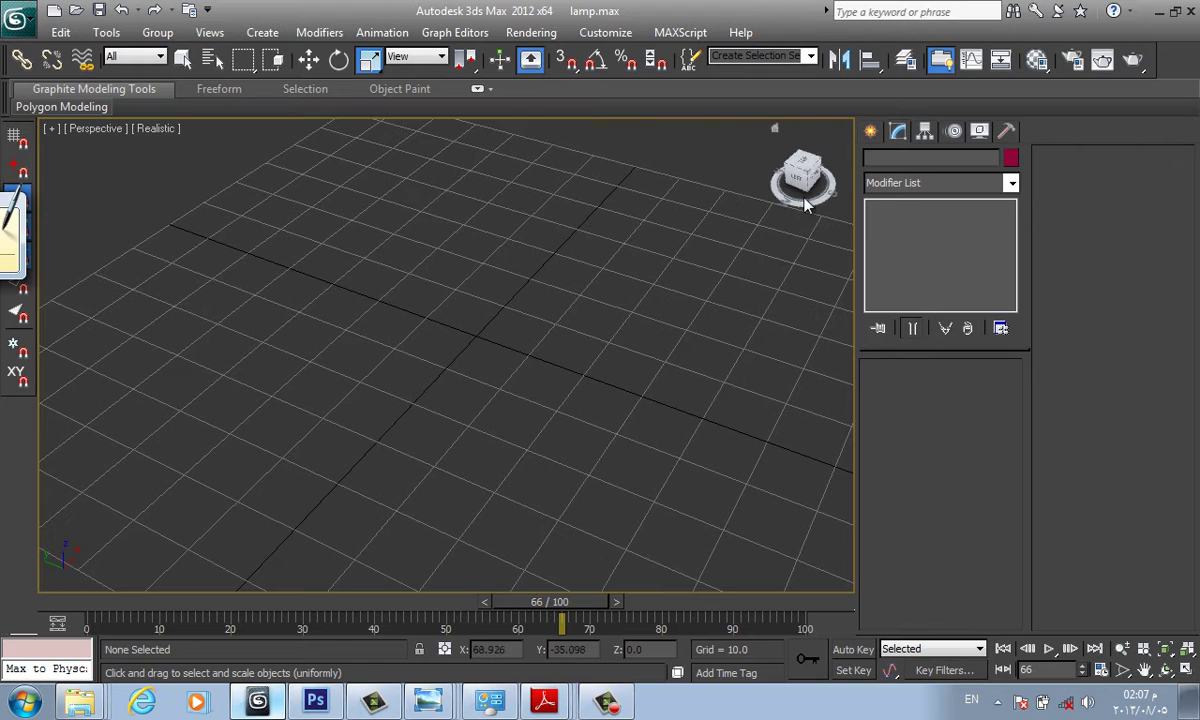
Draw Box001 as a Standard Primitives box in the viewport, then bring Photoshop forward.
{"action": "left_click", "coordinate": [774, 128]}
{"action": "left_click", "coordinate": [870, 131]}
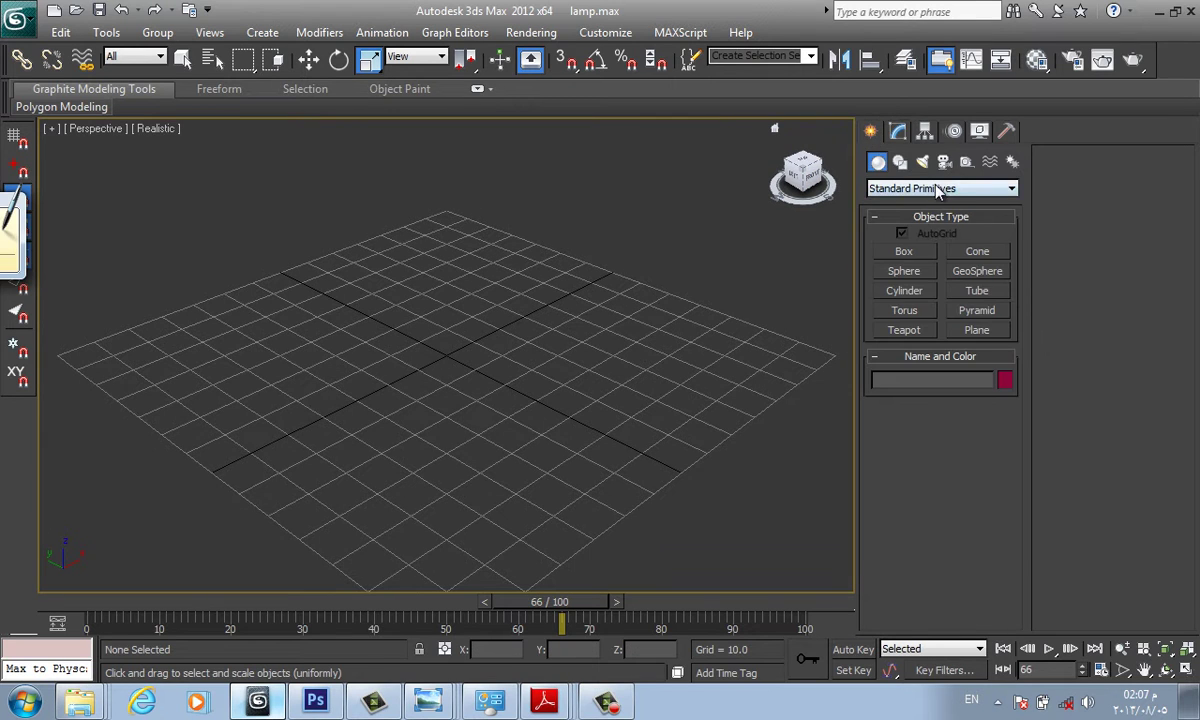
{"action": "left_click", "coordinate": [880, 188]}
{"action": "left_click", "coordinate": [882, 188]}
{"action": "left_click", "coordinate": [904, 252]}
{"action": "mouse_move", "coordinate": [479, 501]}
{"action": "left_mouse_down"}
{"action": "mouse_move", "coordinate": [408, 310]}
{"action": "mouse_move", "coordinate": [442, 262]}
{"action": "left_mouse_up"}
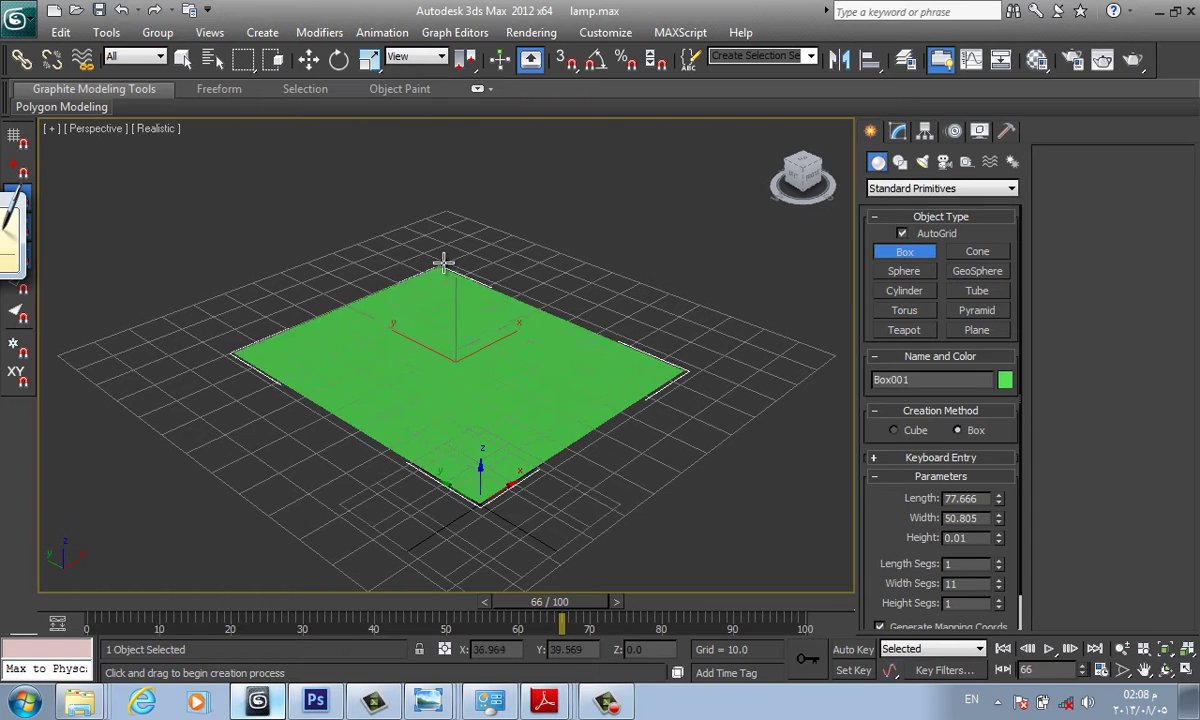
{"action": "left_click", "coordinate": [423, 254]}
{"action": "left_click", "coordinate": [333, 704]}
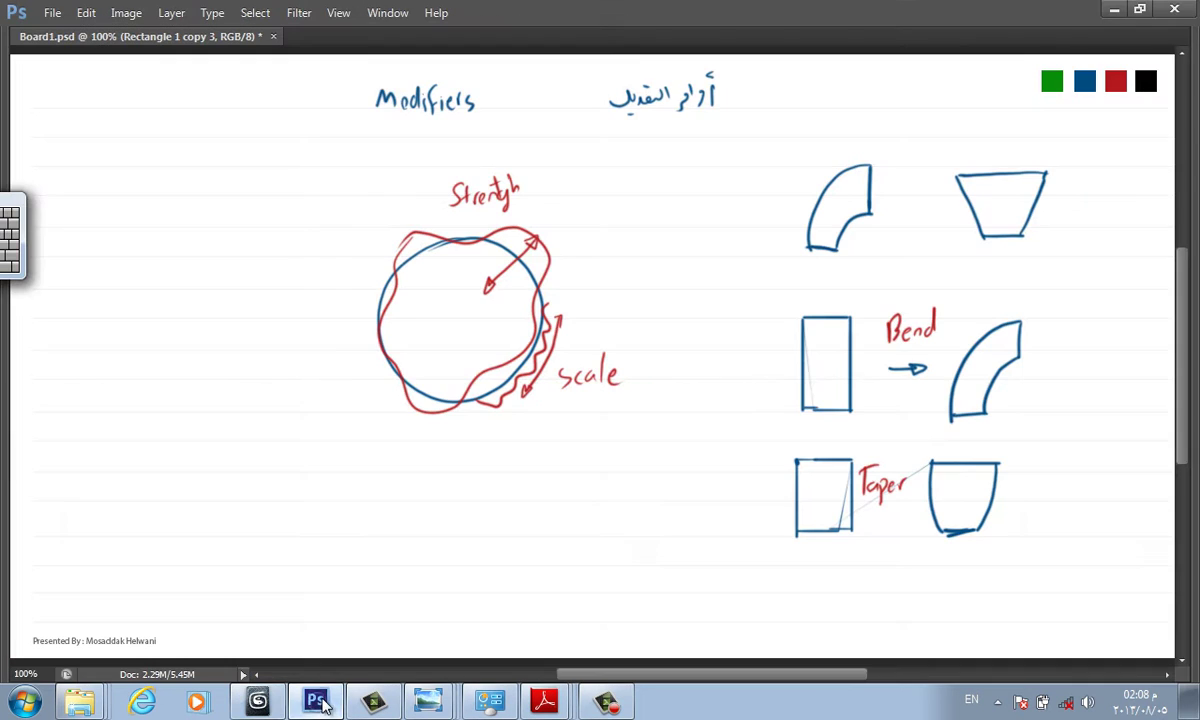
Sample the blue swatch and brush a rectangle on the whiteboard.
{"action": "key", "text": "alt"}
{"action": "left_click", "coordinate": [1058, 79], "text": "alt"}
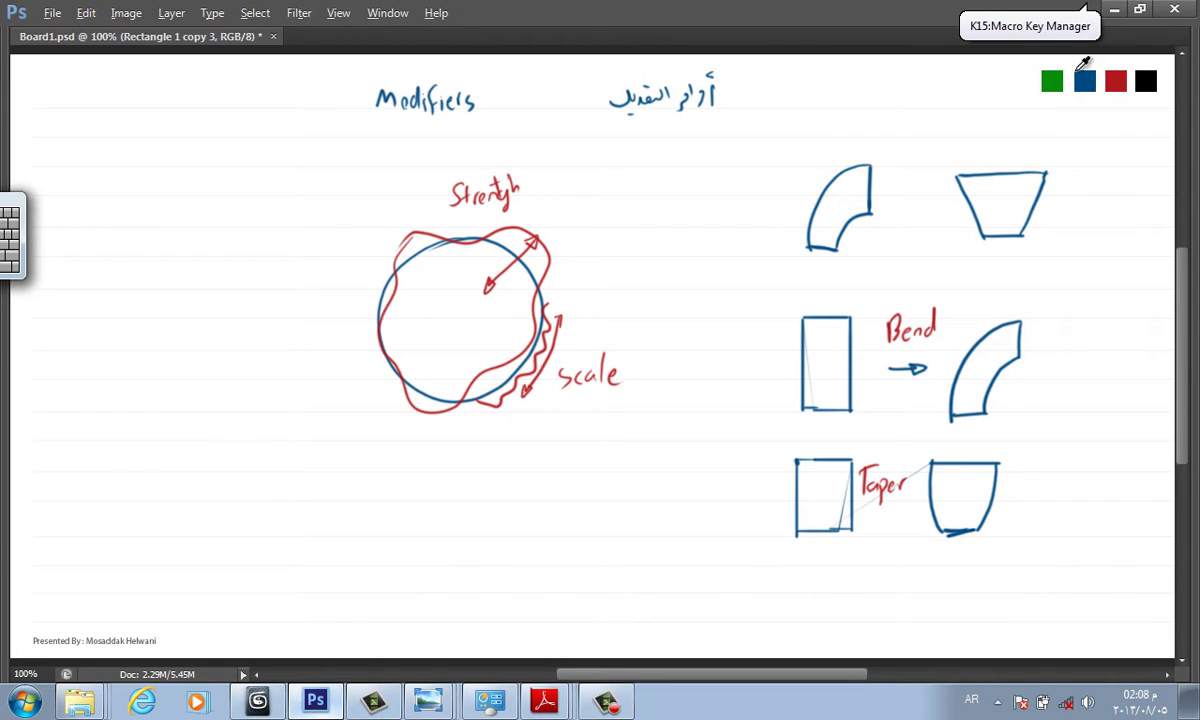
{"action": "left_click_drag", "start_coordinate": [278, 506], "coordinate": [526, 568], "text": "shift"}
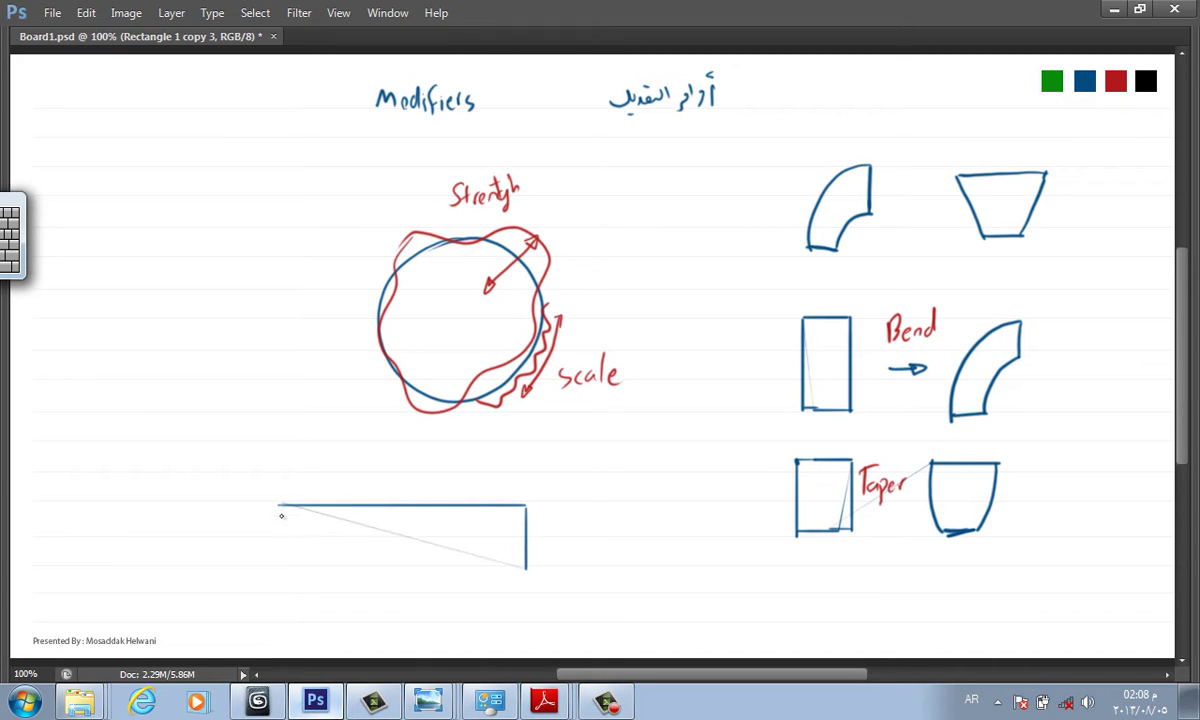
{"action": "left_click_drag", "start_coordinate": [280, 506], "coordinate": [285, 554], "text": "shift"}
{"action": "mouse_move", "coordinate": [280, 507]}
{"action": "left_mouse_down", "text": "shift"}
{"action": "mouse_move", "coordinate": [284, 569]}
{"action": "mouse_move", "coordinate": [521, 570]}
{"action": "left_mouse_up", "text": "shift"}
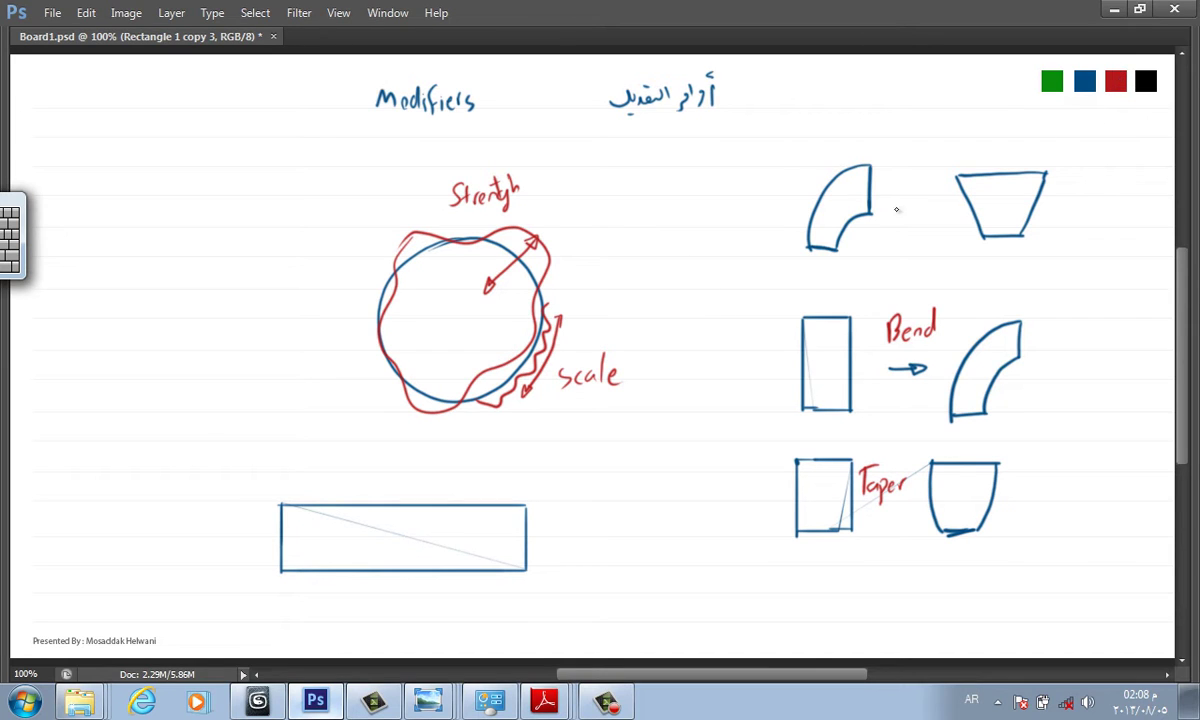
Add a red bulging curve and bottom line, plus green lattice lines around the rectangle.
{"action": "mouse_move", "coordinate": [282, 568]}
{"action": "left_mouse_down"}
{"action": "mouse_move", "coordinate": [259, 516]}
{"action": "mouse_move", "coordinate": [518, 469]}
{"action": "left_mouse_up"}
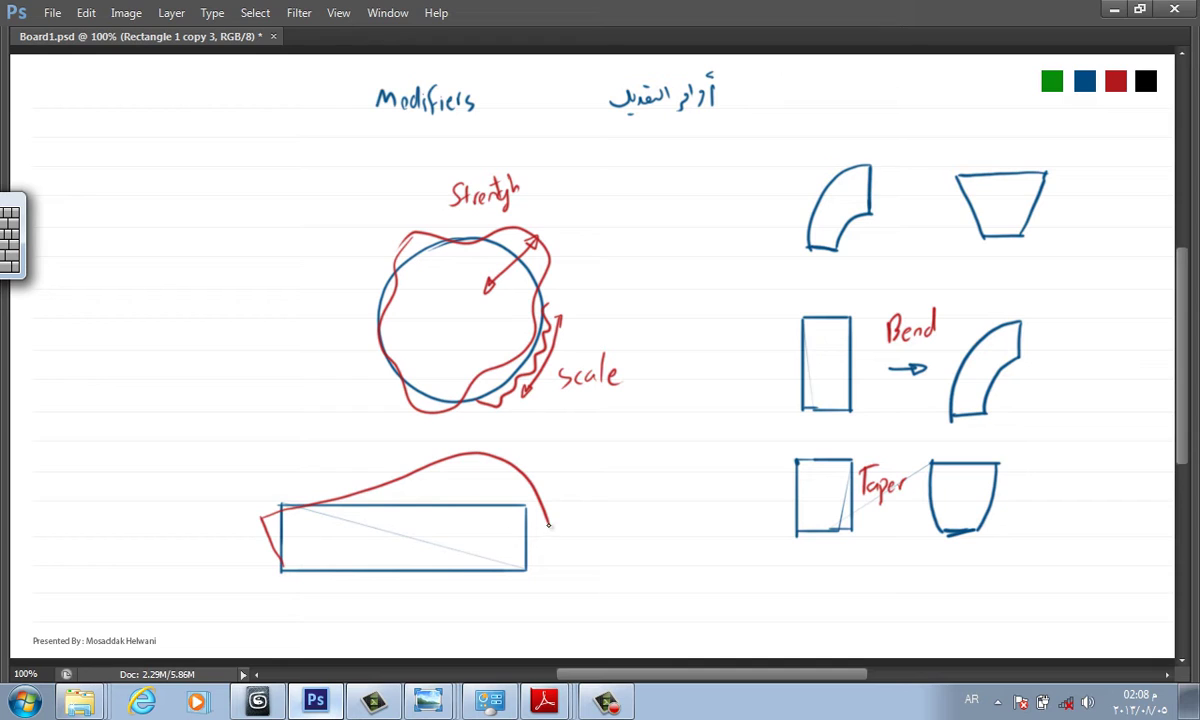
{"action": "left_click_drag", "start_coordinate": [543, 565], "coordinate": [288, 552]}
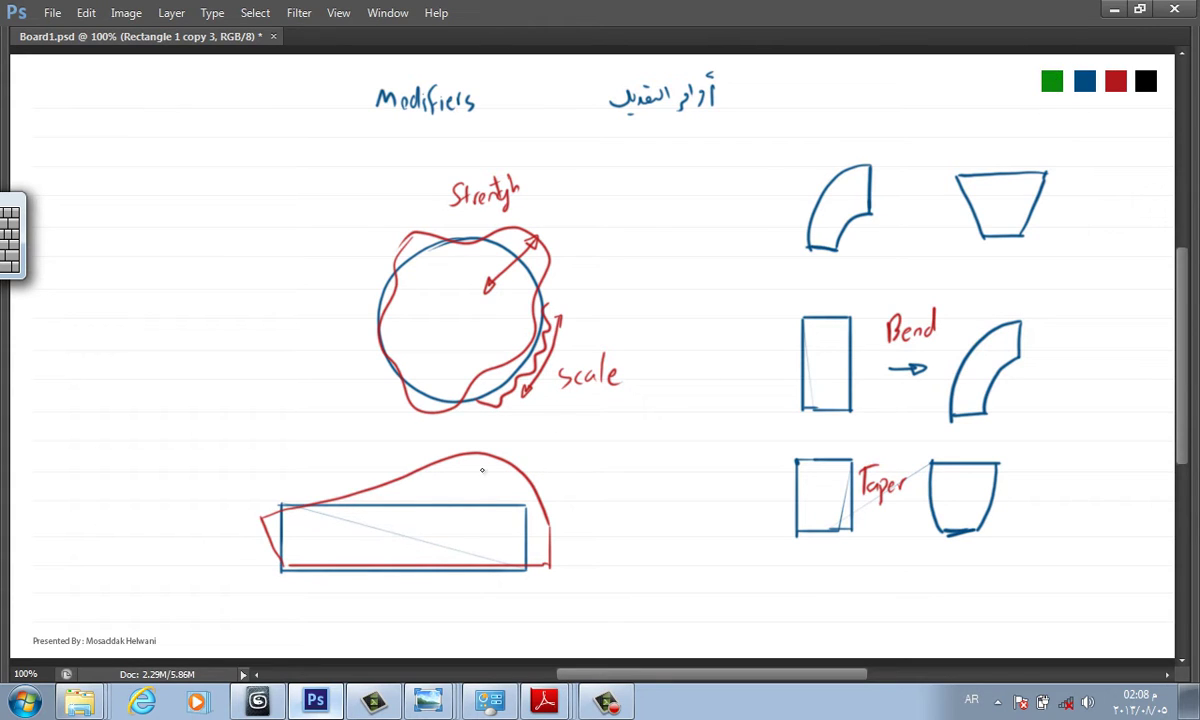
{"action": "left_click_drag", "start_coordinate": [275, 525], "coordinate": [356, 552], "text": "shift"}
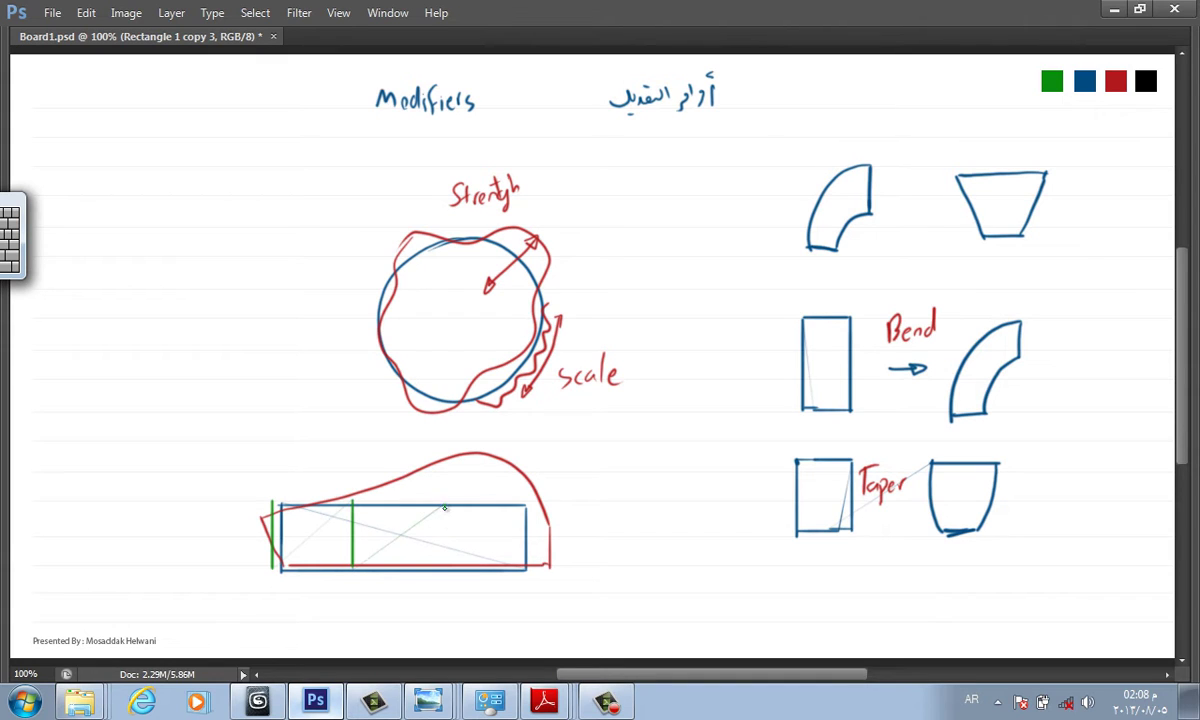
{"action": "left_click_drag", "start_coordinate": [439, 503], "coordinate": [452, 560], "text": "shift"}
{"action": "left_click_drag", "start_coordinate": [530, 505], "coordinate": [522, 571], "text": "shift"}
{"action": "left_click_drag", "start_coordinate": [468, 504], "coordinate": [277, 510], "text": "shift"}
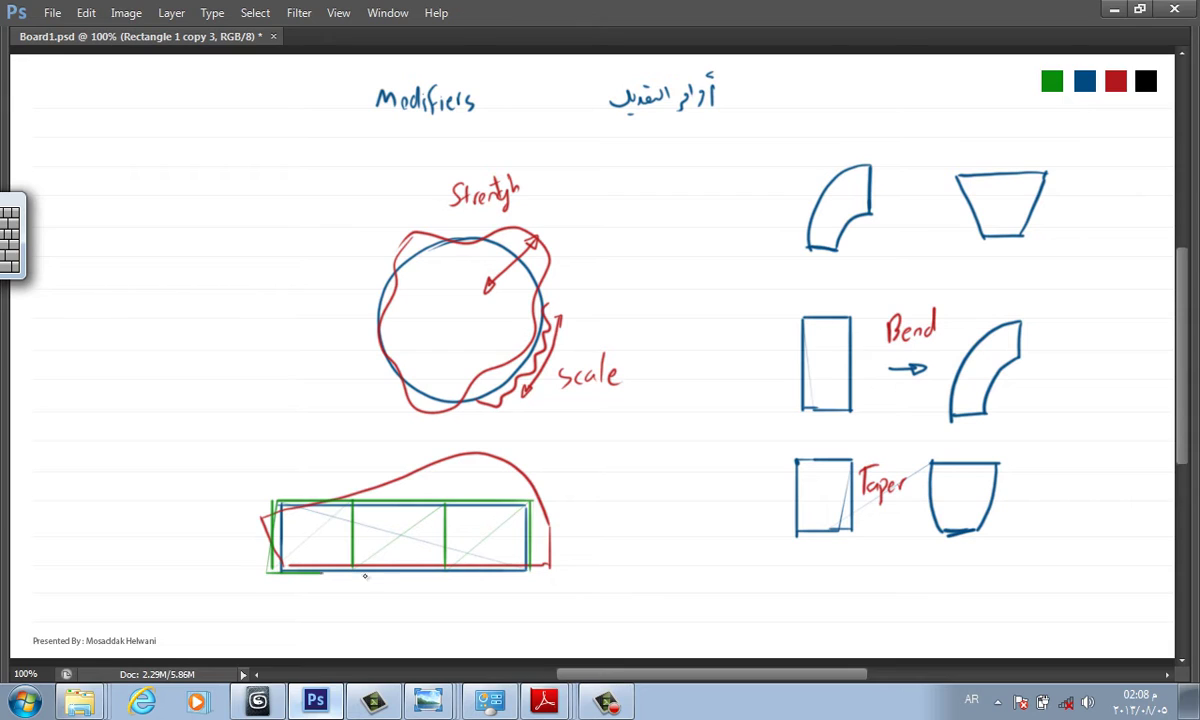
{"action": "left_click_drag", "start_coordinate": [270, 571], "coordinate": [519, 581], "text": "shift"}
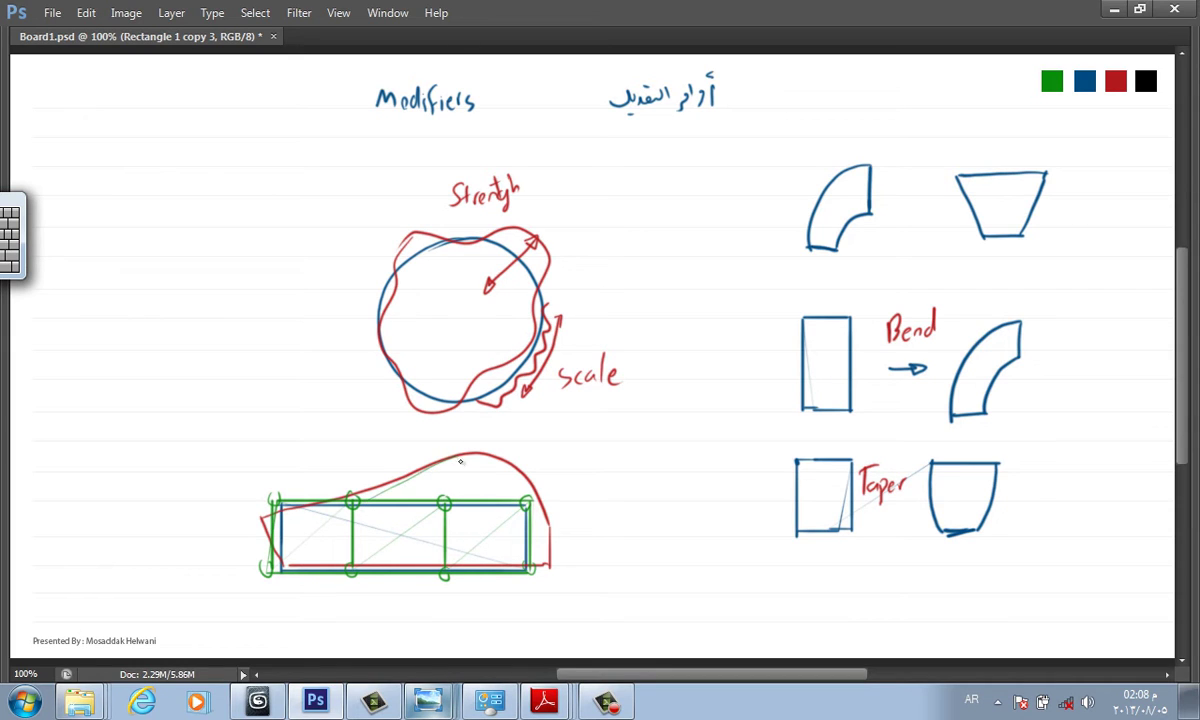
Undo the stray green diagonal strokes and return to 3ds Max.
{"action": "key", "text": "ctrl+z"}
{"action": "left_click_drag", "start_coordinate": [533, 564], "coordinate": [572, 493]}
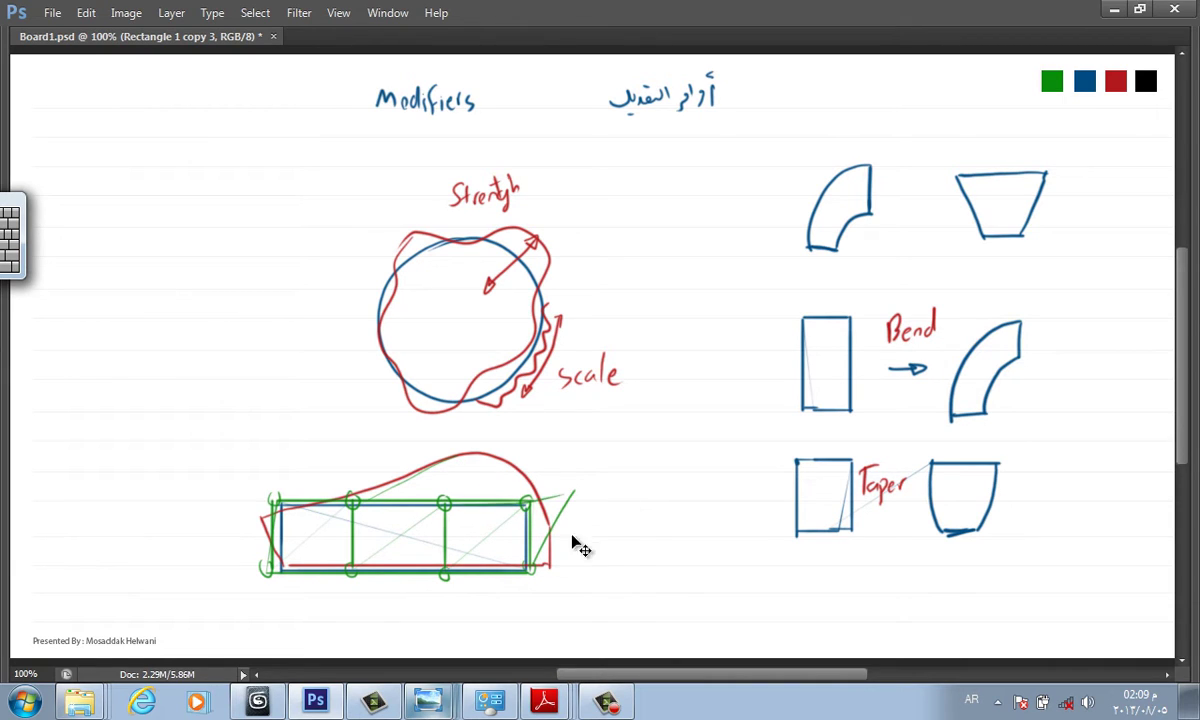
{"action": "key", "text": "ctrl+z"}
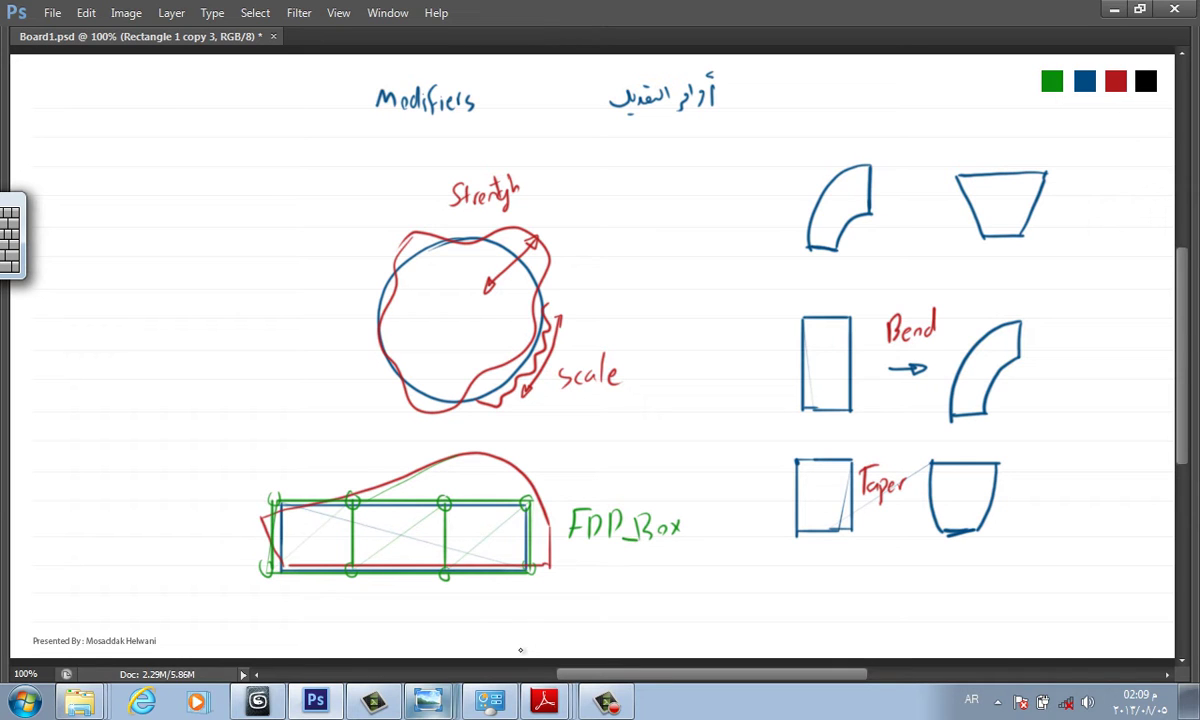
{"action": "left_click", "coordinate": [258, 702]}
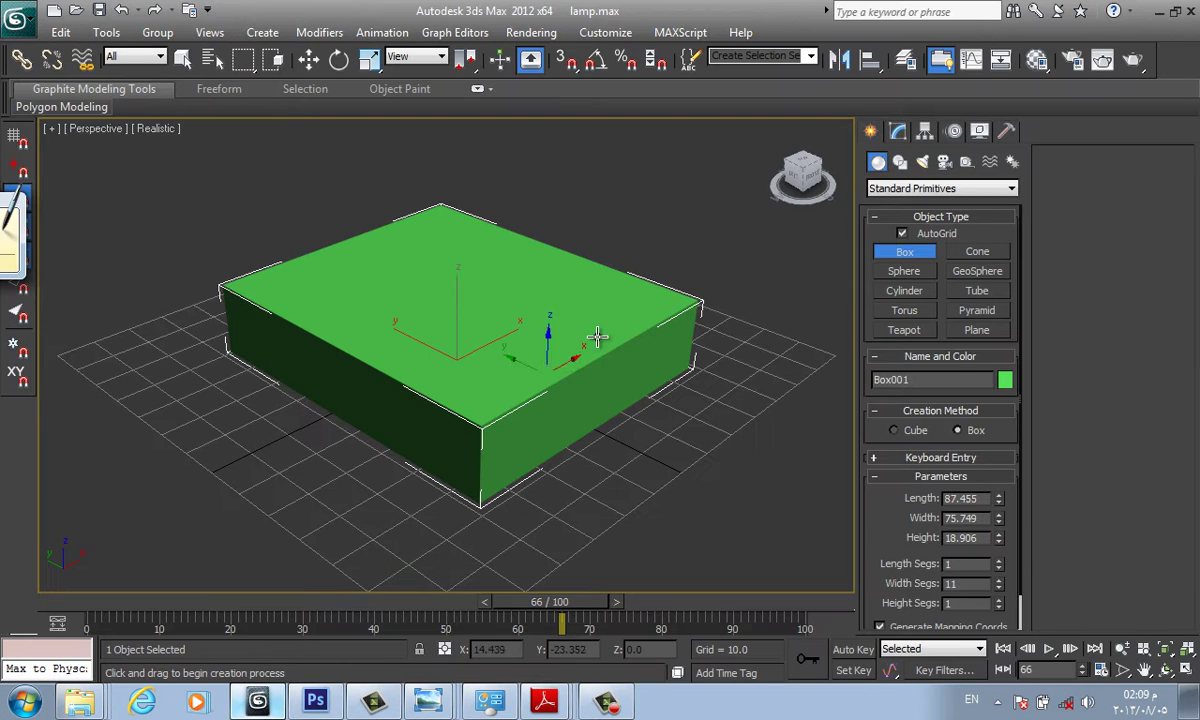
Turn on Edged Faces for the box and open the Modifier List at the F entries.
{"action": "key", "text": "F4"}
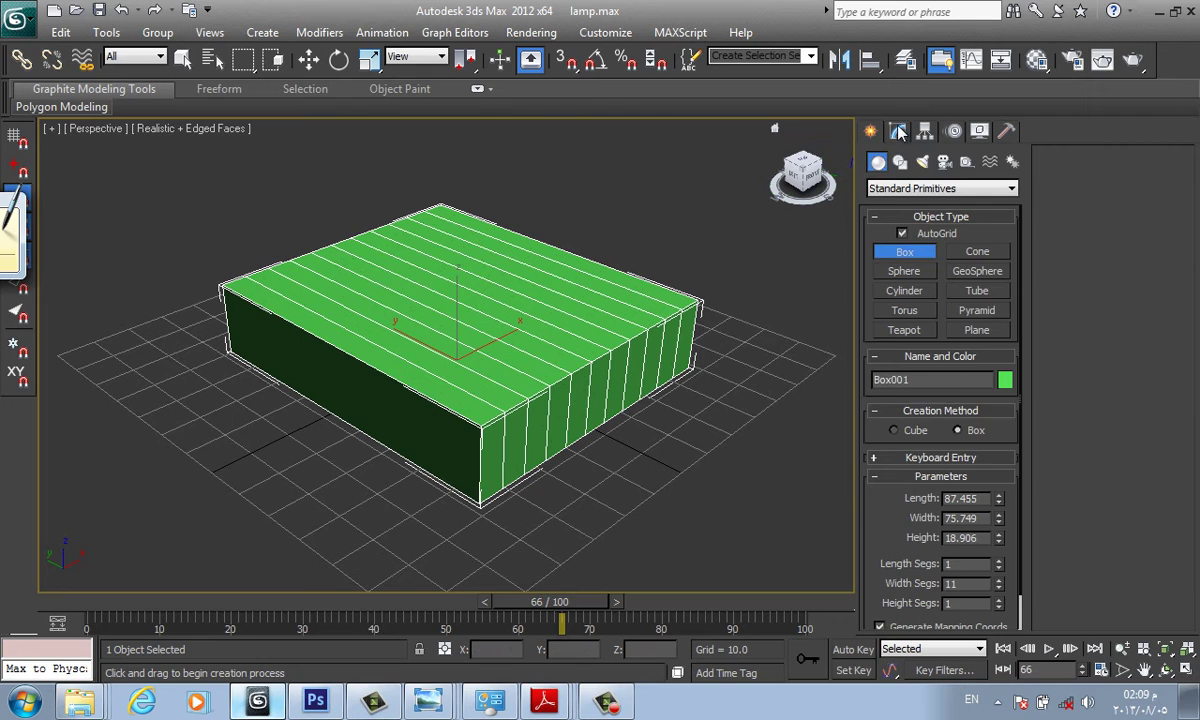
{"action": "left_click", "coordinate": [898, 131]}
{"action": "left_click", "coordinate": [922, 184]}
{"action": "key", "text": "f"}
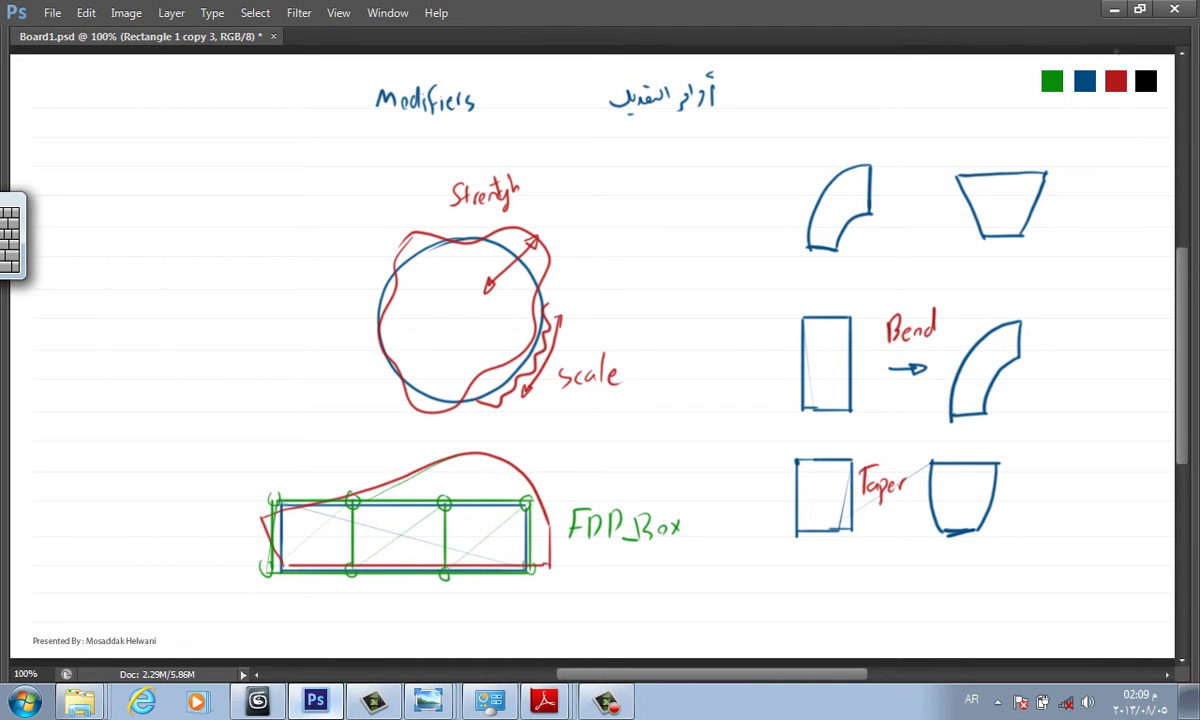
Alt+Tab from the Photoshop whiteboard back to the 3ds Max window.
{"action": "key", "text": "alt+Tab"}
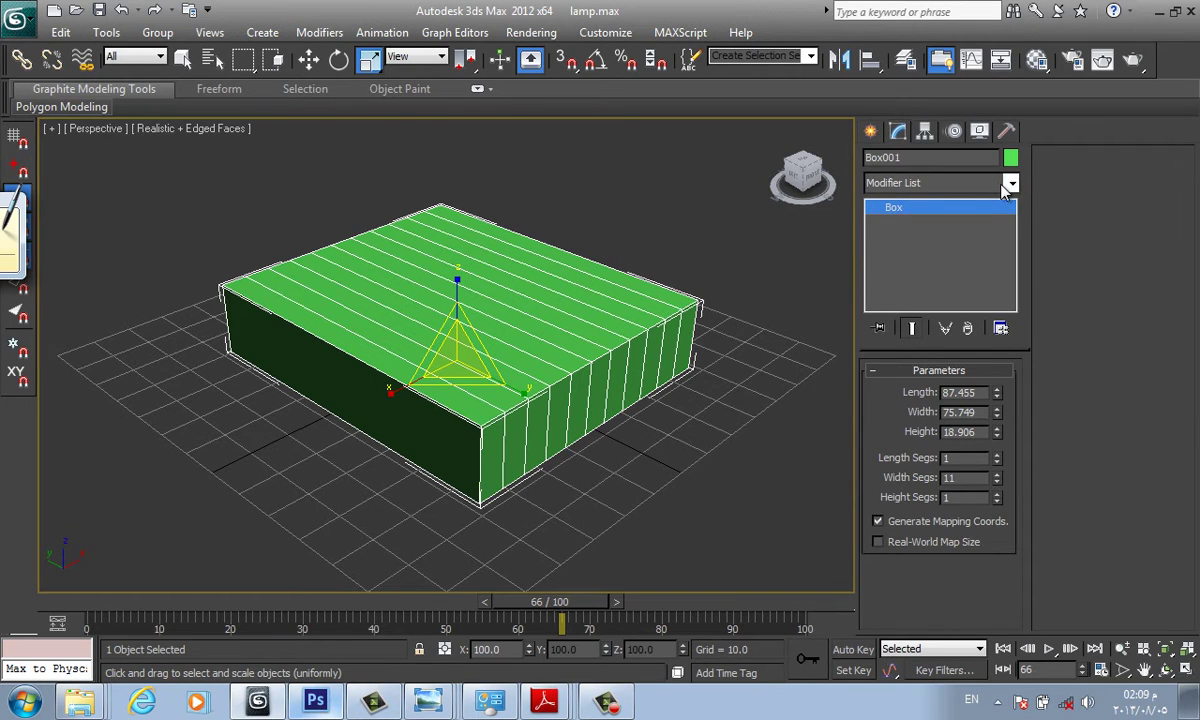
Add FFD 3x3x3 to Box001 in wireframe and enter its Control Points level with Select and Move.
{"action": "left_click", "coordinate": [960, 188]}
{"action": "key", "text": "f"}
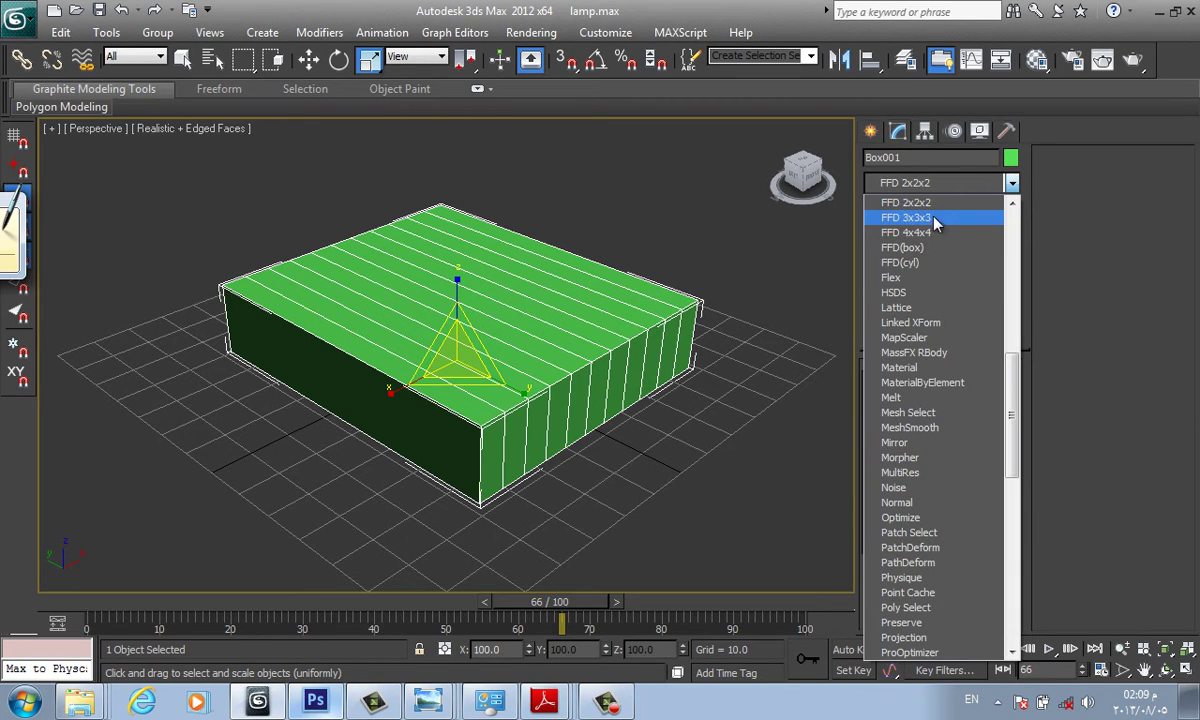
{"action": "left_click", "coordinate": [920, 217]}
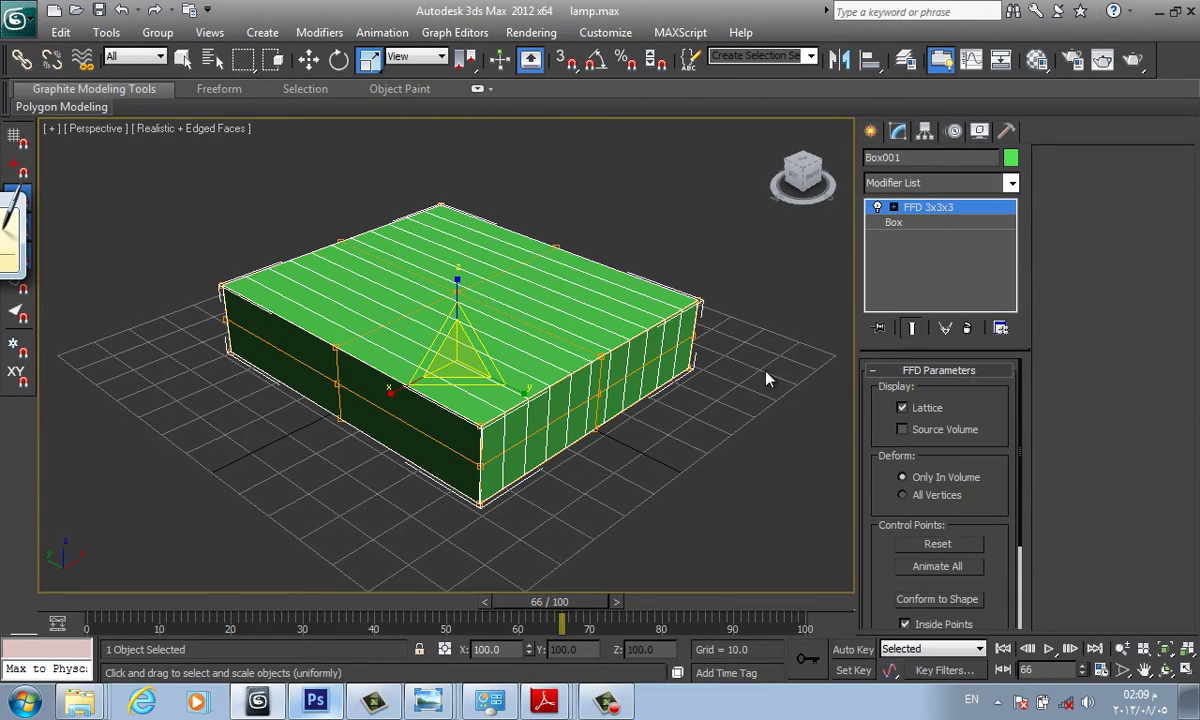
{"action": "key", "text": "F3"}
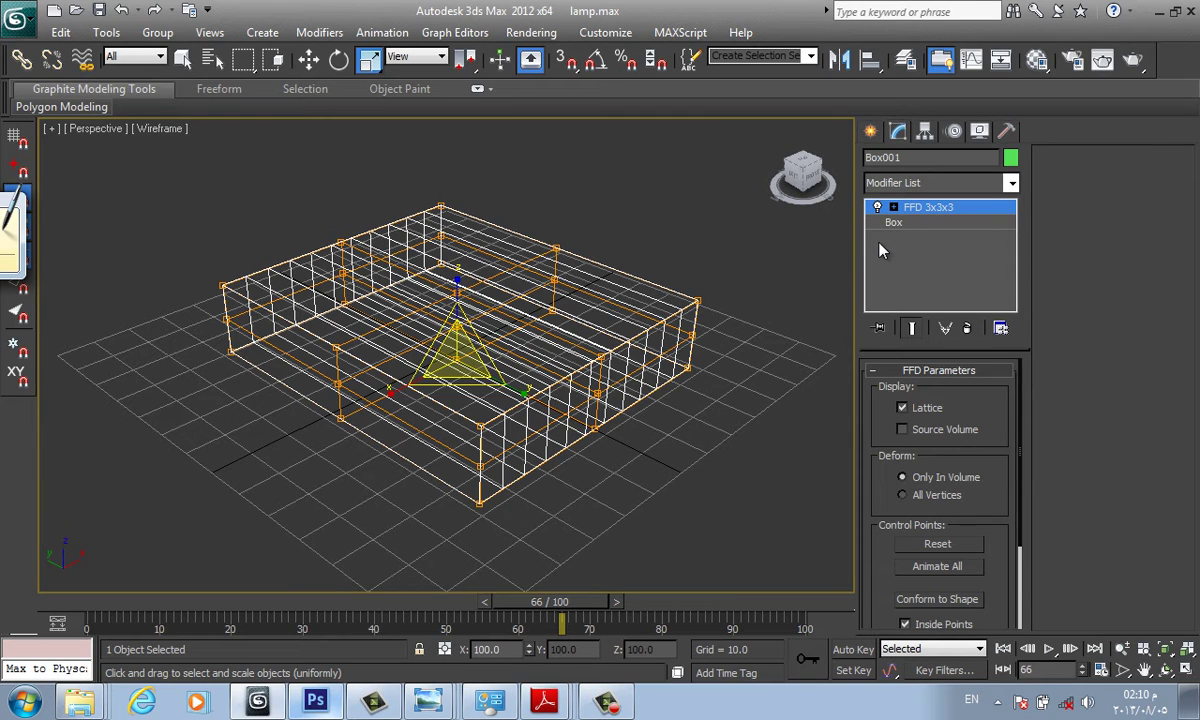
{"action": "left_click", "coordinate": [310, 60]}
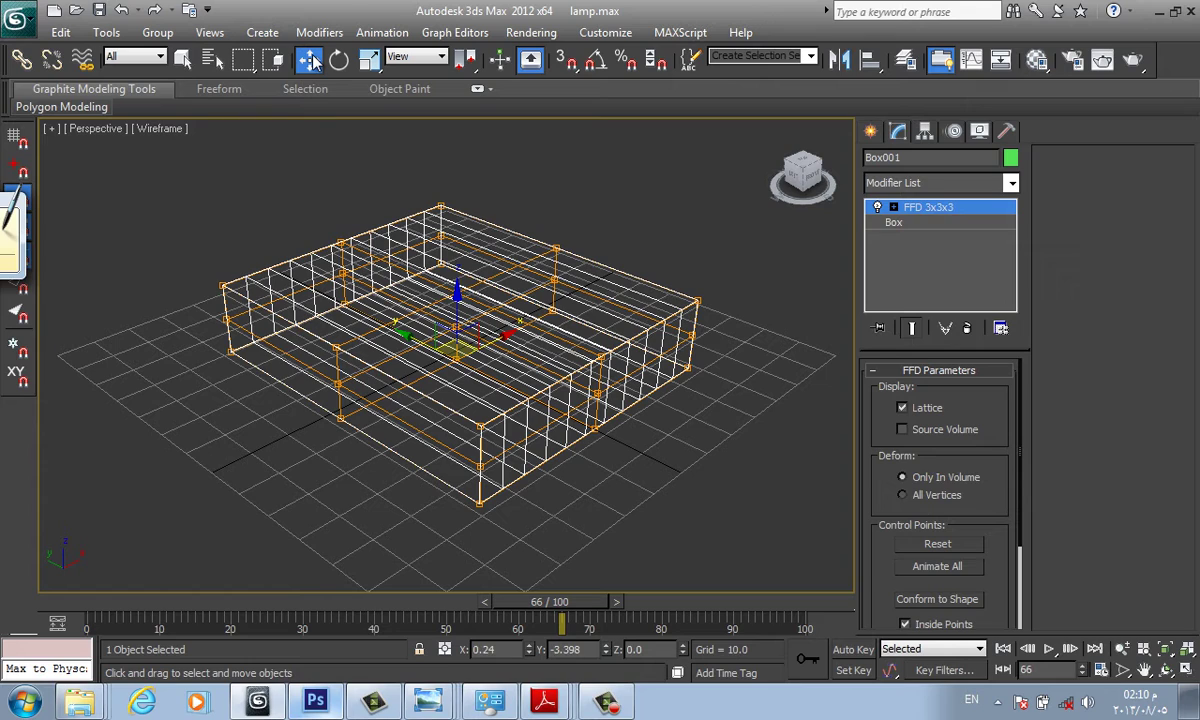
{"action": "left_click", "coordinate": [894, 208]}
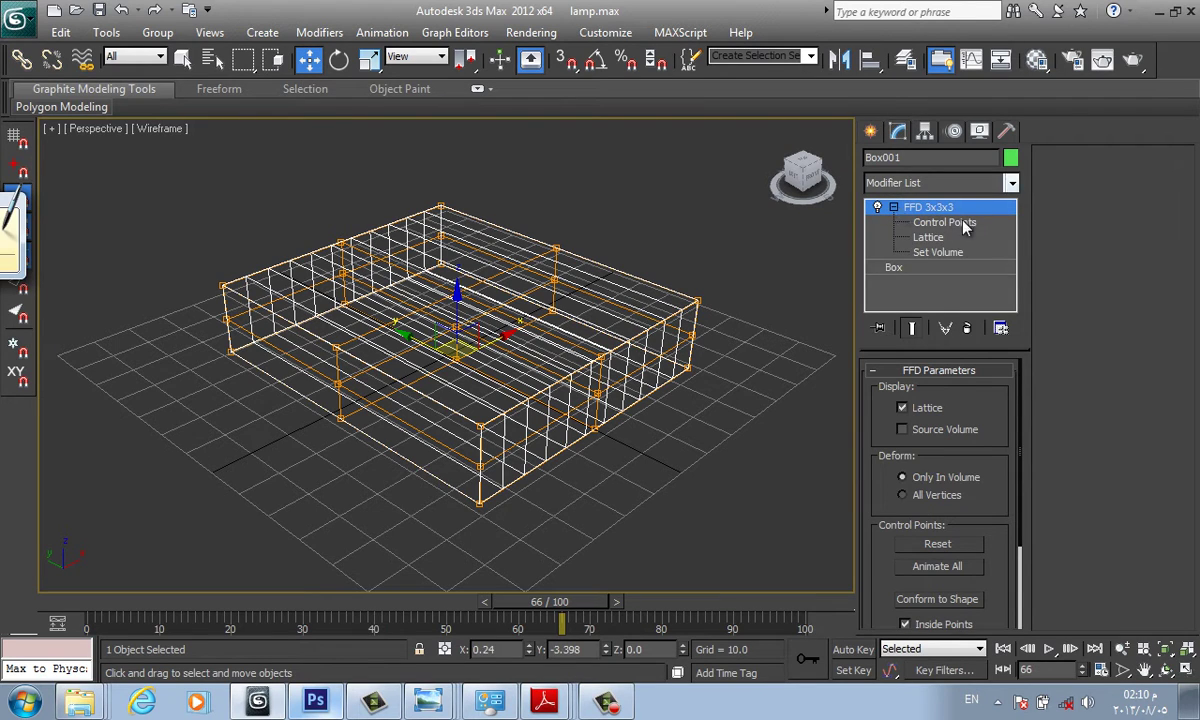
{"action": "left_click", "coordinate": [944, 222]}
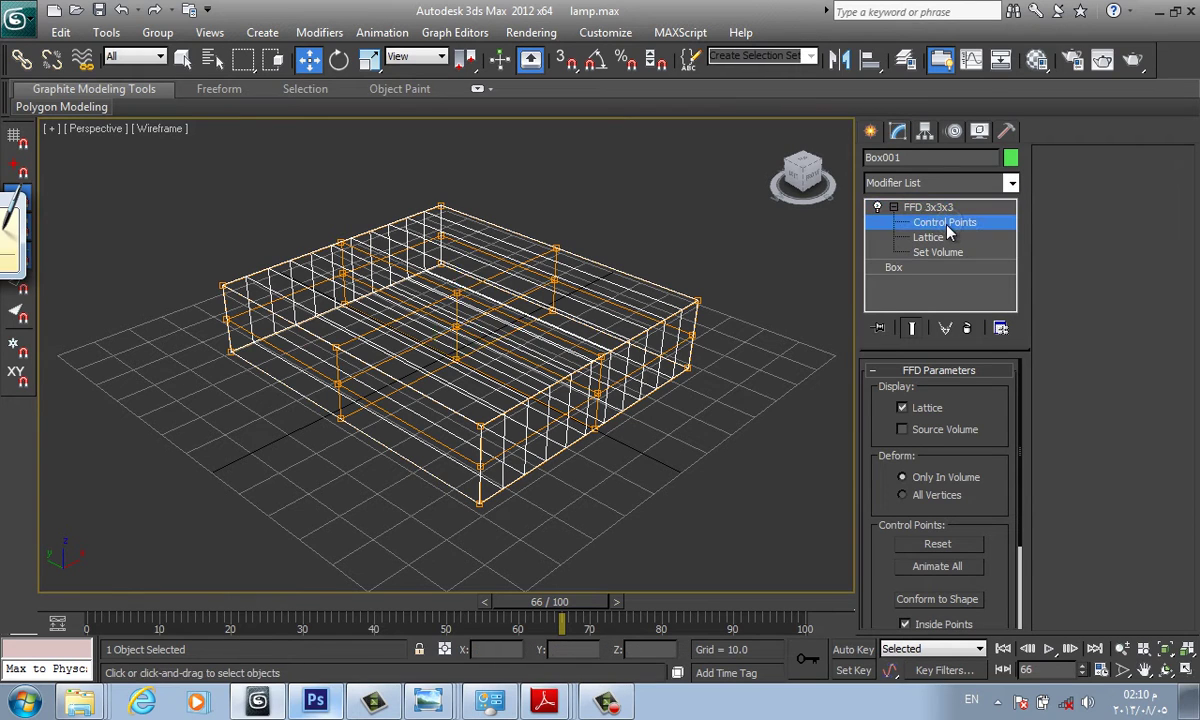
Raise the top-centre and front-right FFD control points upward.
{"action": "left_click", "coordinate": [555, 248]}
{"action": "mouse_move", "coordinate": [561, 195]}
{"action": "left_mouse_down"}
{"action": "mouse_move", "coordinate": [562, 105]}
{"action": "mouse_move", "coordinate": [577, 112]}
{"action": "left_mouse_up"}
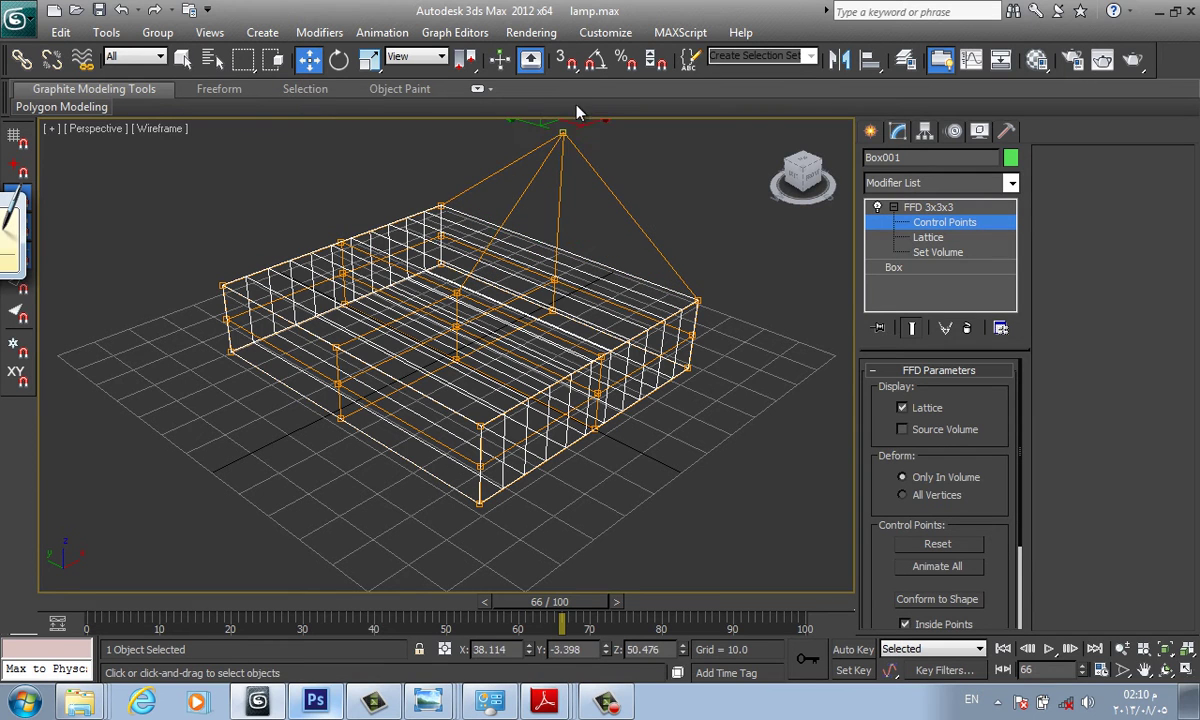
{"action": "left_click", "coordinate": [697, 300]}
{"action": "left_click_drag", "start_coordinate": [699, 285], "coordinate": [709, 140]}
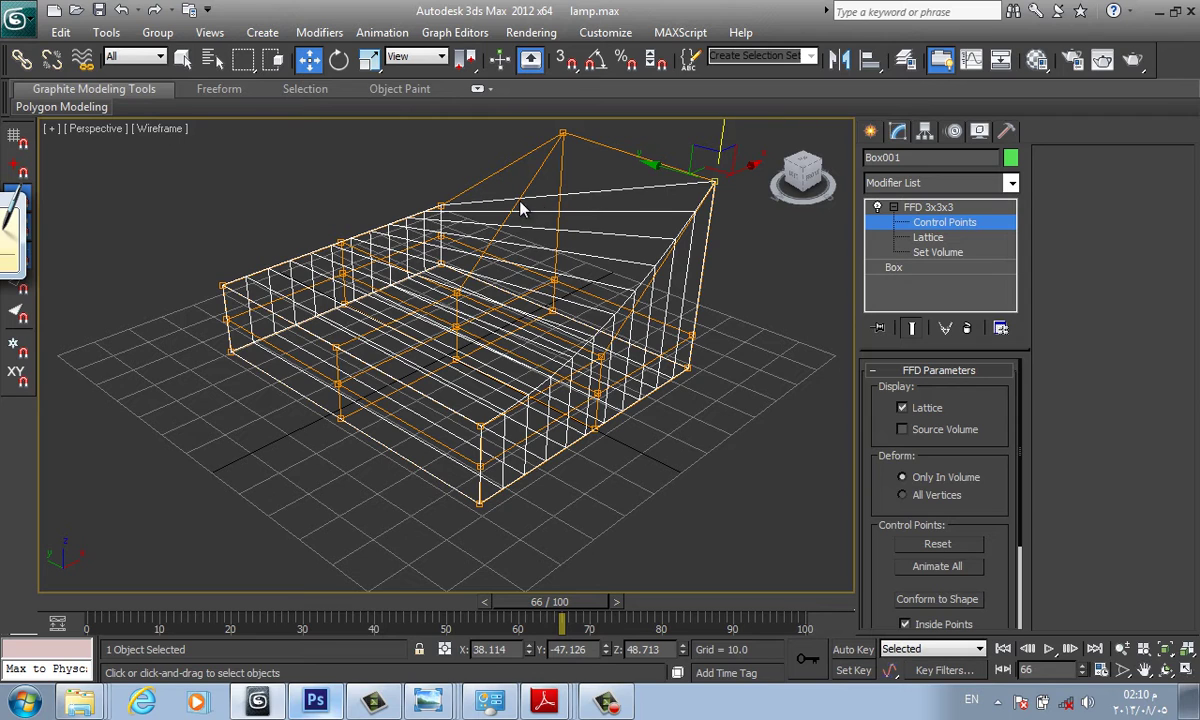
Set the box's Length Segs to 7 so the bend looks smoother.
{"action": "key", "text": "F3"}
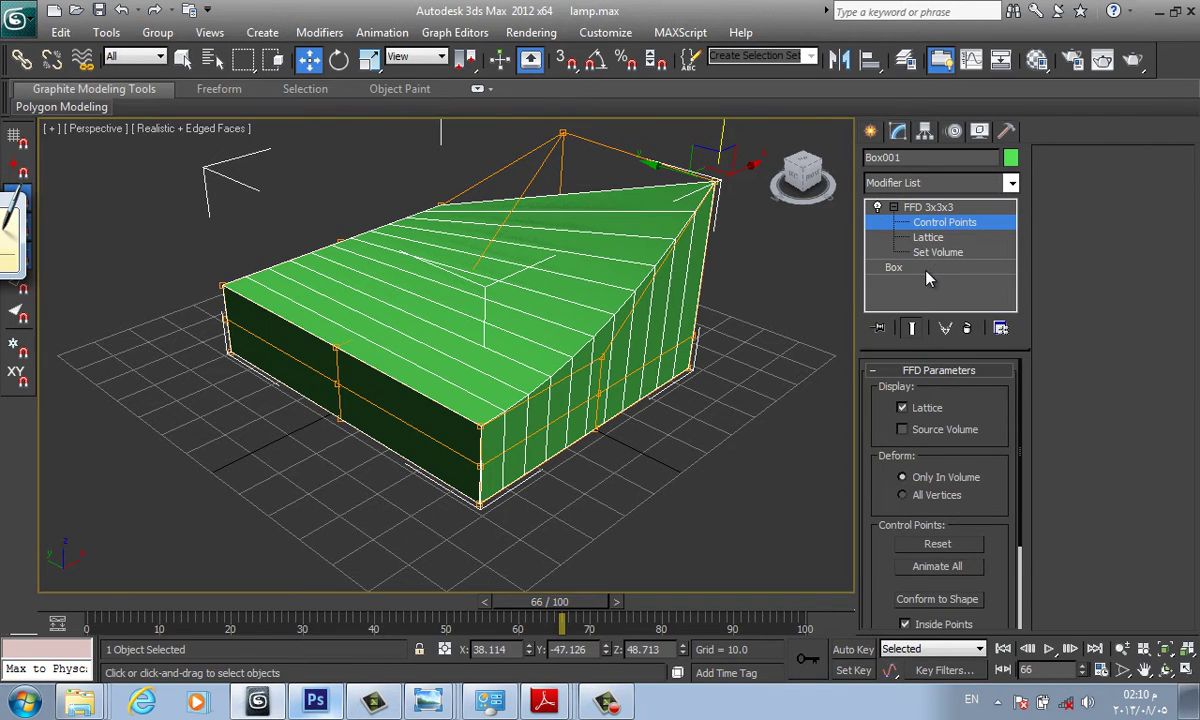
{"action": "left_click", "coordinate": [926, 268]}
{"action": "key", "text": "F3"}
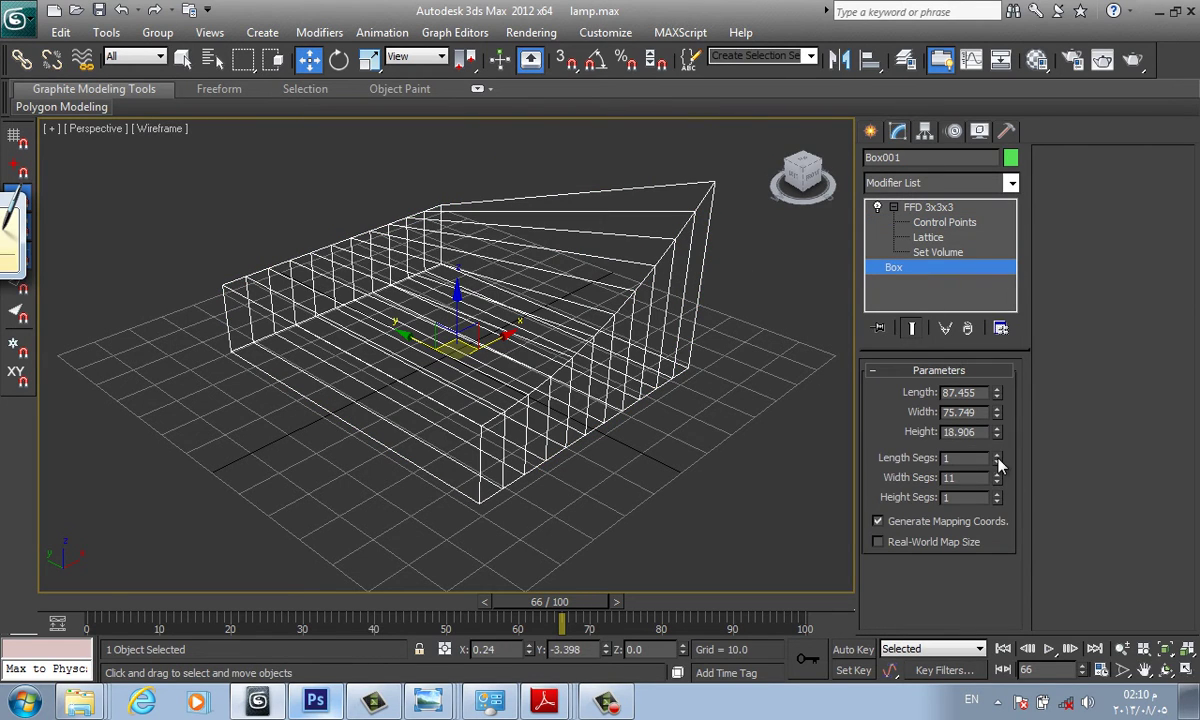
{"action": "left_click_drag", "start_coordinate": [998, 458], "coordinate": [998, 430]}
{"action": "key", "text": "F3"}
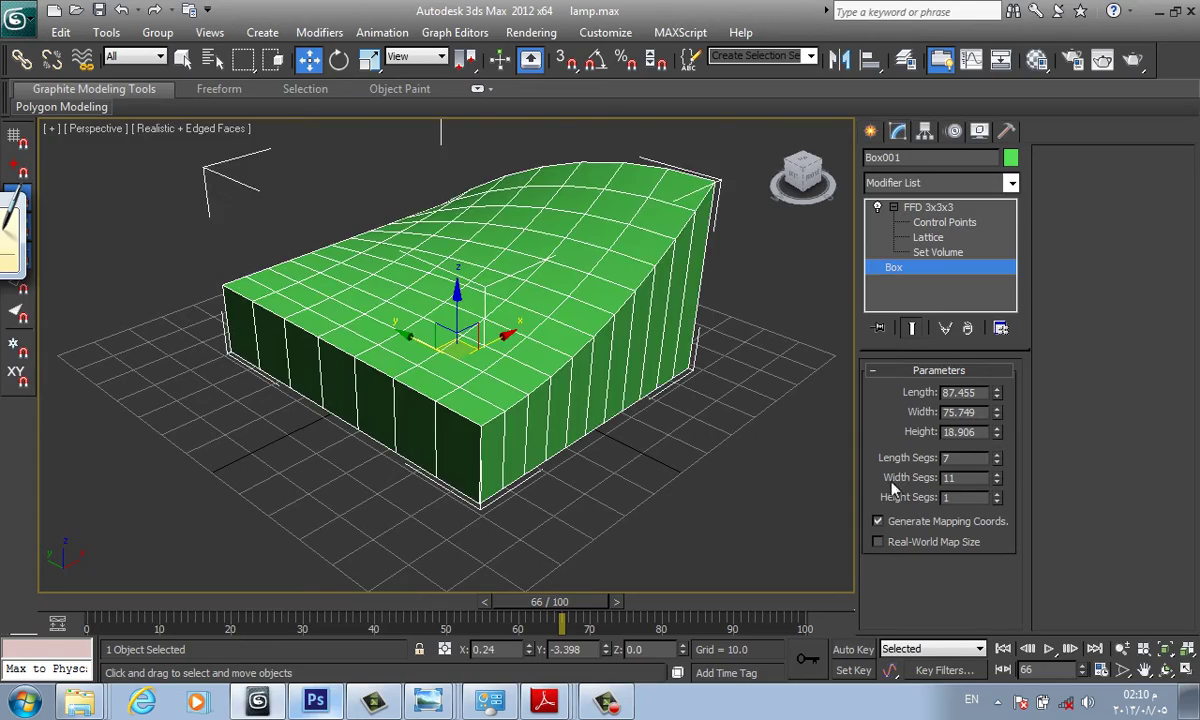
{"action": "mouse_move", "coordinate": [676, 348]}
{"action": "middle_mouse_down", "text": "alt"}
{"action": "mouse_move", "coordinate": [600, 350]}
{"action": "mouse_move", "coordinate": [520, 316]}
{"action": "mouse_move", "coordinate": [400, 356]}
{"action": "mouse_move", "coordinate": [523, 378]}
{"action": "mouse_move", "coordinate": [467, 443]}
{"action": "mouse_move", "coordinate": [628, 344]}
{"action": "mouse_move", "coordinate": [722, 339]}
{"action": "mouse_move", "coordinate": [692, 364]}
{"action": "middle_mouse_up", "text": "alt"}
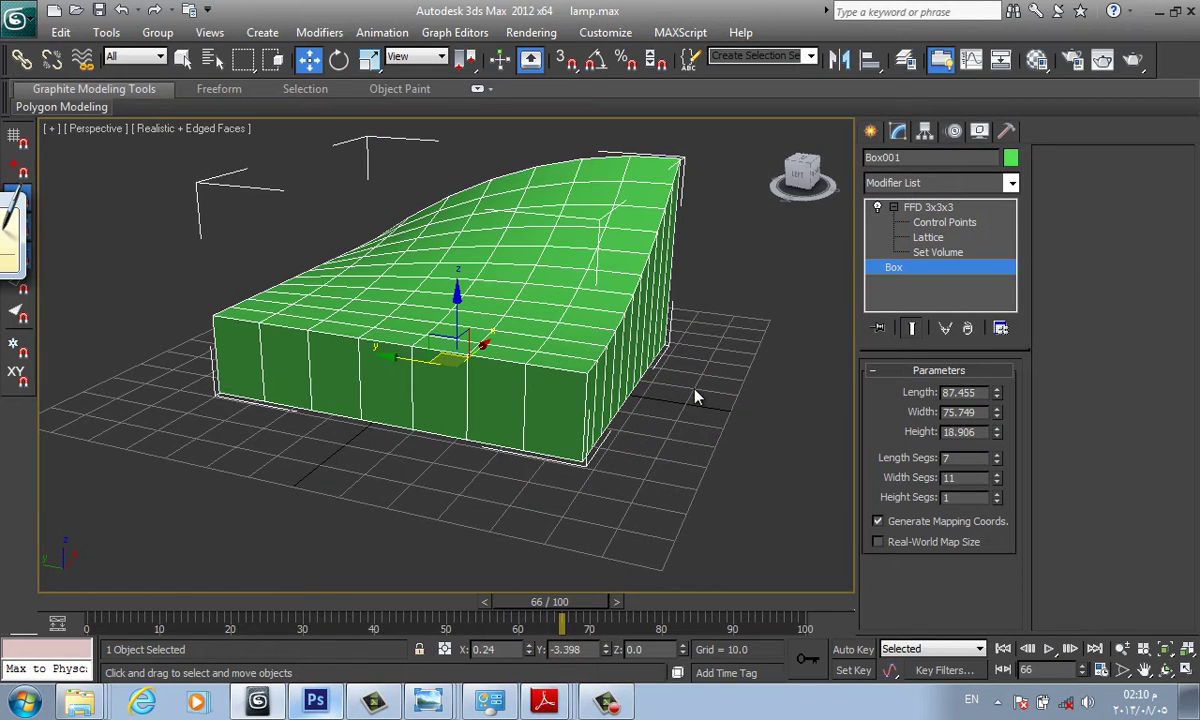
Pull the back-left corner and top control points up to finish the curved shell.
{"action": "left_click", "coordinate": [960, 222]}
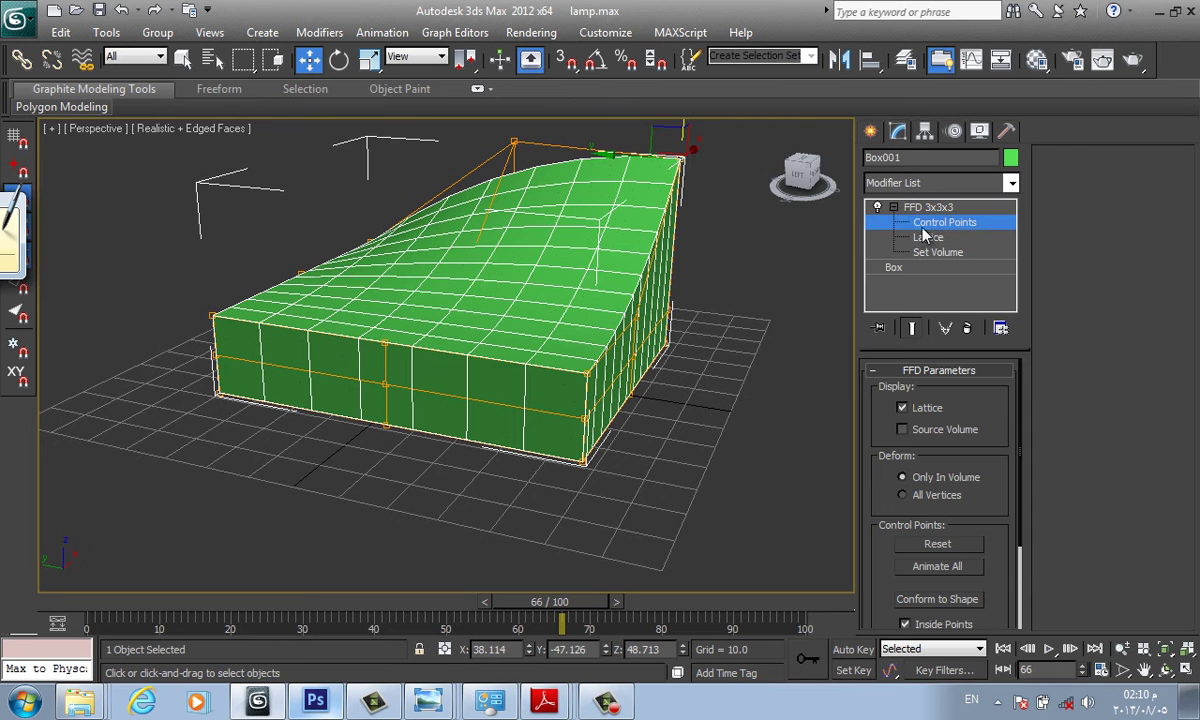
{"action": "middle_click_drag", "start_coordinate": [640, 345], "coordinate": [383, 372], "text": "alt"}
{"action": "key", "text": "F3"}
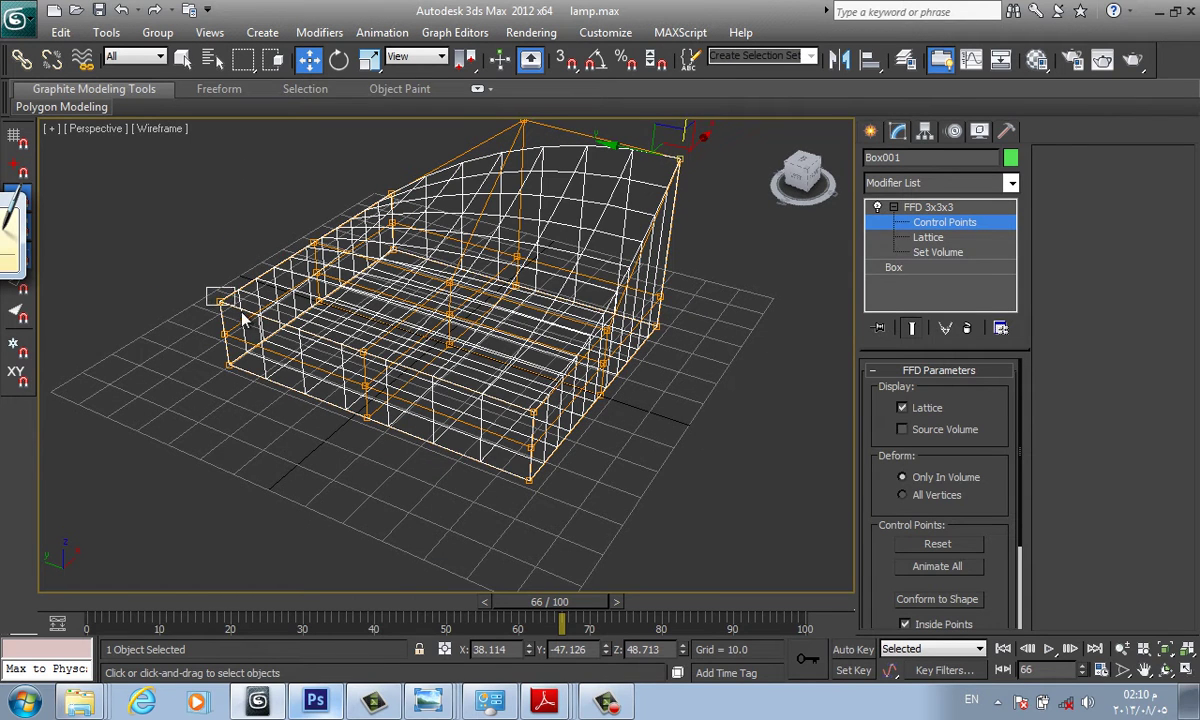
{"action": "left_click_drag", "start_coordinate": [242, 318], "coordinate": [240, 316]}
{"action": "left_click_drag", "start_coordinate": [185, 270], "coordinate": [122, 268]}
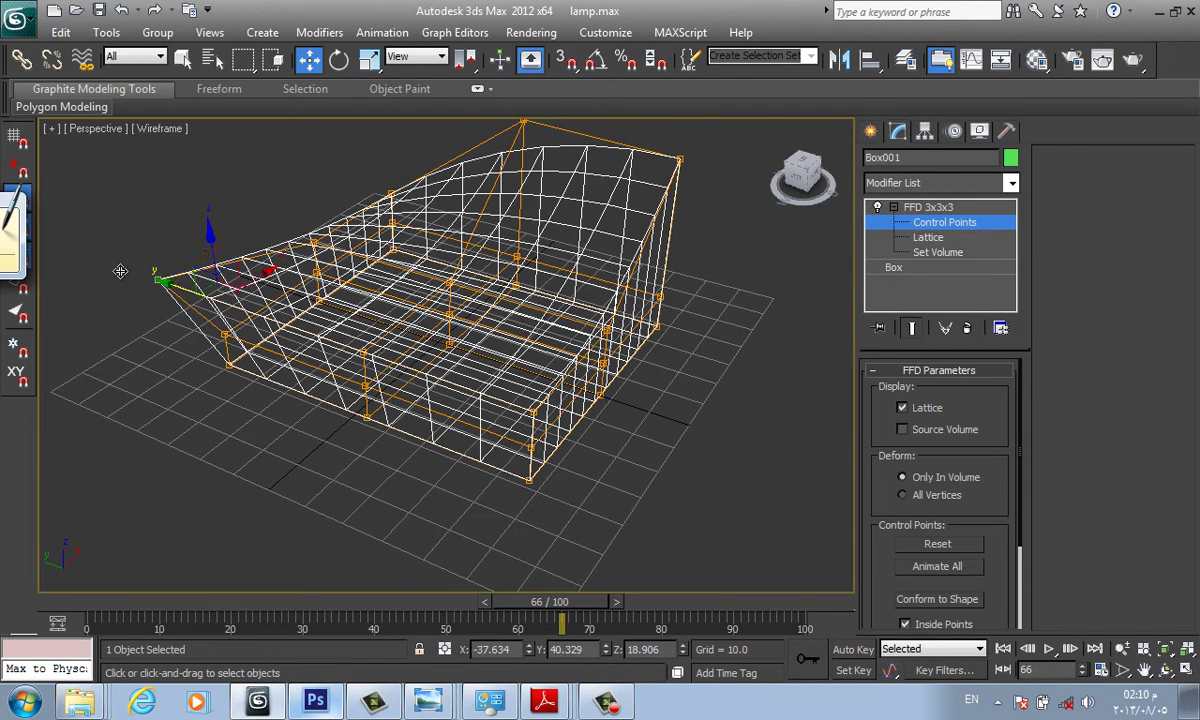
{"action": "left_click", "coordinate": [366, 350]}
{"action": "left_click_drag", "start_coordinate": [342, 292], "coordinate": [366, 180]}
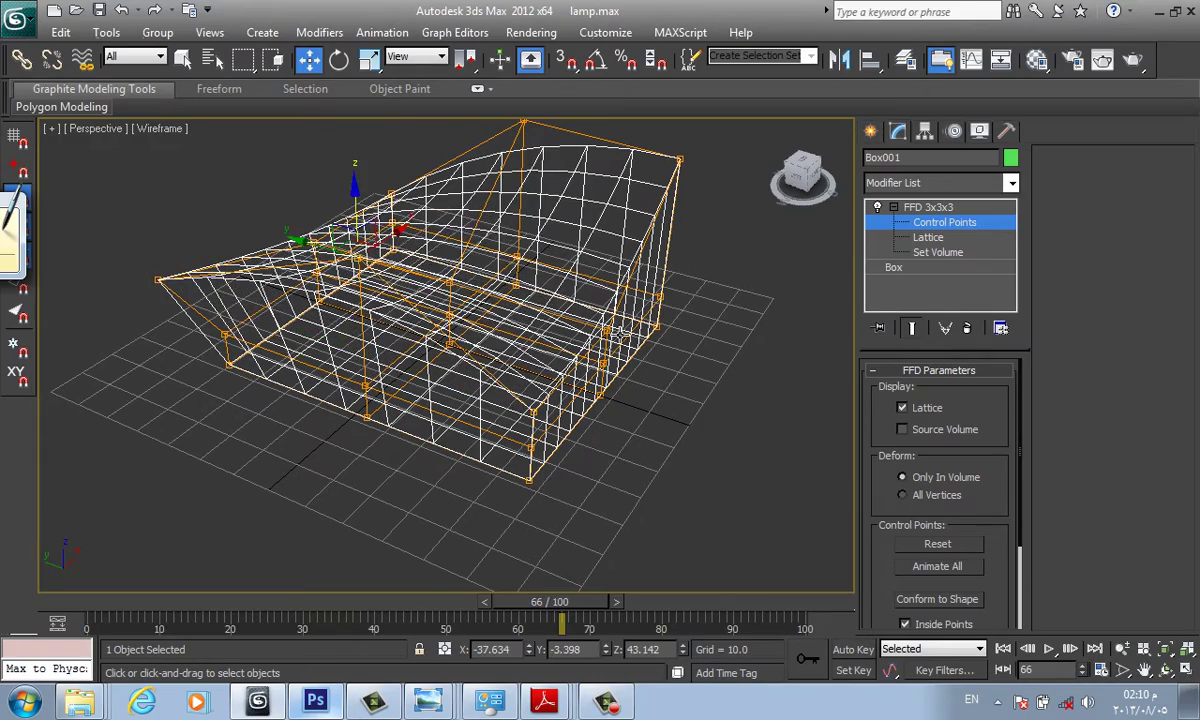
{"action": "mouse_move", "coordinate": [618, 332]}
{"action": "middle_mouse_down", "text": "alt"}
{"action": "mouse_move", "coordinate": [603, 335]}
{"action": "mouse_move", "coordinate": [620, 320]}
{"action": "mouse_move", "coordinate": [675, 345]}
{"action": "mouse_move", "coordinate": [632, 316]}
{"action": "mouse_move", "coordinate": [415, 370]}
{"action": "mouse_move", "coordinate": [359, 343]}
{"action": "mouse_move", "coordinate": [437, 372]}
{"action": "mouse_move", "coordinate": [621, 348]}
{"action": "mouse_move", "coordinate": [705, 383]}
{"action": "middle_mouse_up", "text": "alt"}
{"action": "key", "text": "F3"}
{"action": "key", "text": "F4"}
{"action": "key", "text": "F4"}
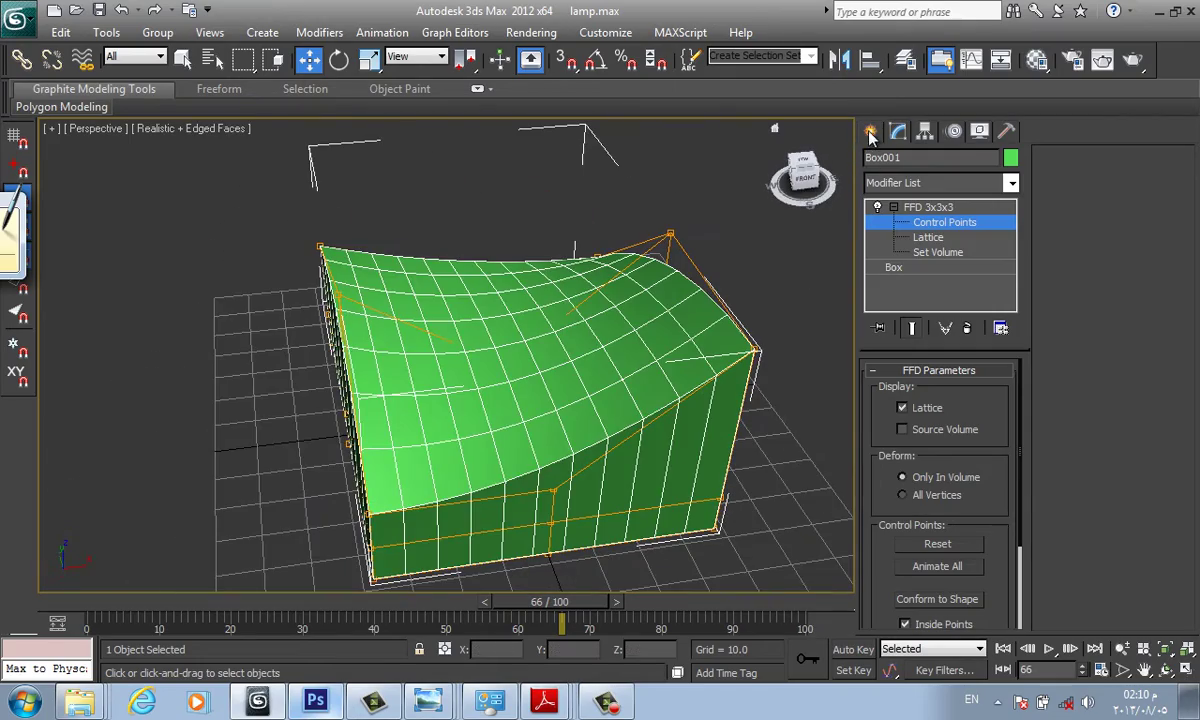
{"action": "left_click", "coordinate": [870, 137]}
{"action": "mouse_move", "coordinate": [695, 261]}
{"action": "middle_mouse_down", "text": "alt"}
{"action": "mouse_move", "coordinate": [702, 300]}
{"action": "mouse_move", "coordinate": [550, 265]}
{"action": "mouse_move", "coordinate": [525, 350]}
{"action": "mouse_move", "coordinate": [560, 391]}
{"action": "mouse_move", "coordinate": [552, 322]}
{"action": "mouse_move", "coordinate": [539, 324]}
{"action": "middle_mouse_up", "text": "alt"}
Draw a new box, Box002, beside the shell and apply FFD 3x3x3 to it.
{"action": "left_click", "coordinate": [903, 251]}
{"action": "mouse_move", "coordinate": [651, 361]}
{"action": "left_mouse_down"}
{"action": "mouse_move", "coordinate": [703, 305]}
{"action": "mouse_move", "coordinate": [770, 175]}
{"action": "left_mouse_up"}
{"action": "left_click", "coordinate": [688, 130]}
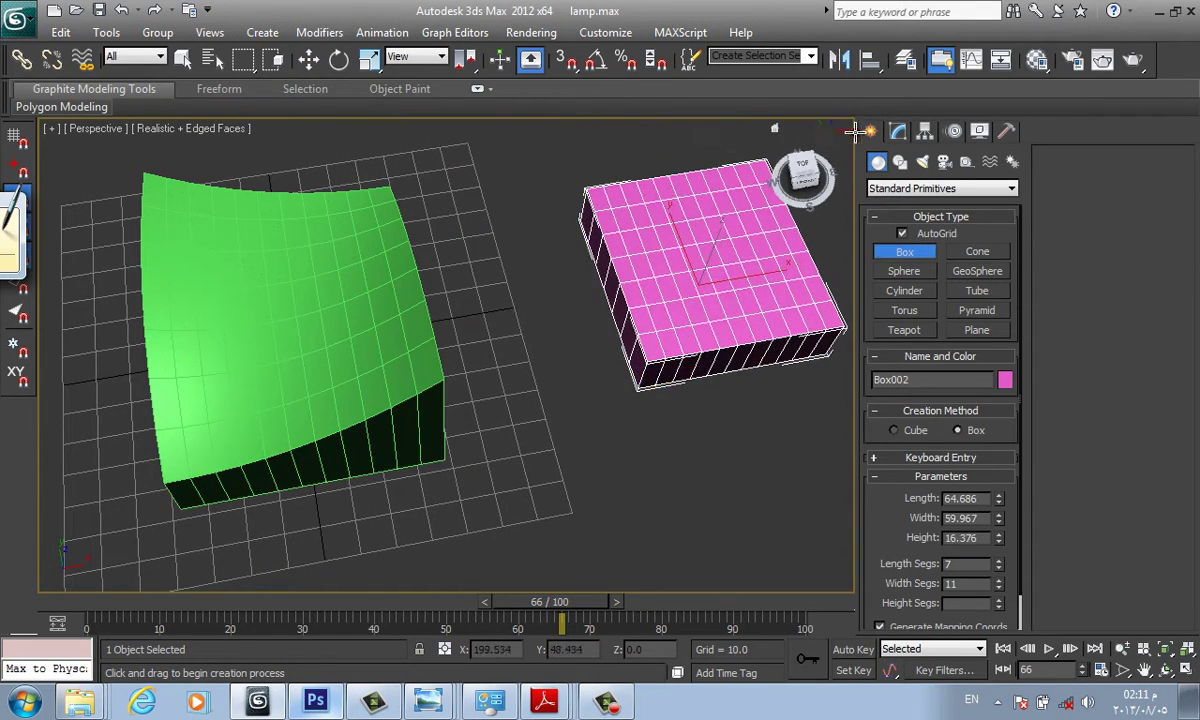
{"action": "left_click", "coordinate": [897, 131]}
{"action": "left_click", "coordinate": [935, 183]}
{"action": "scroll", "coordinate": [930, 187], "scroll_direction": "up", "scroll_amount": 3}
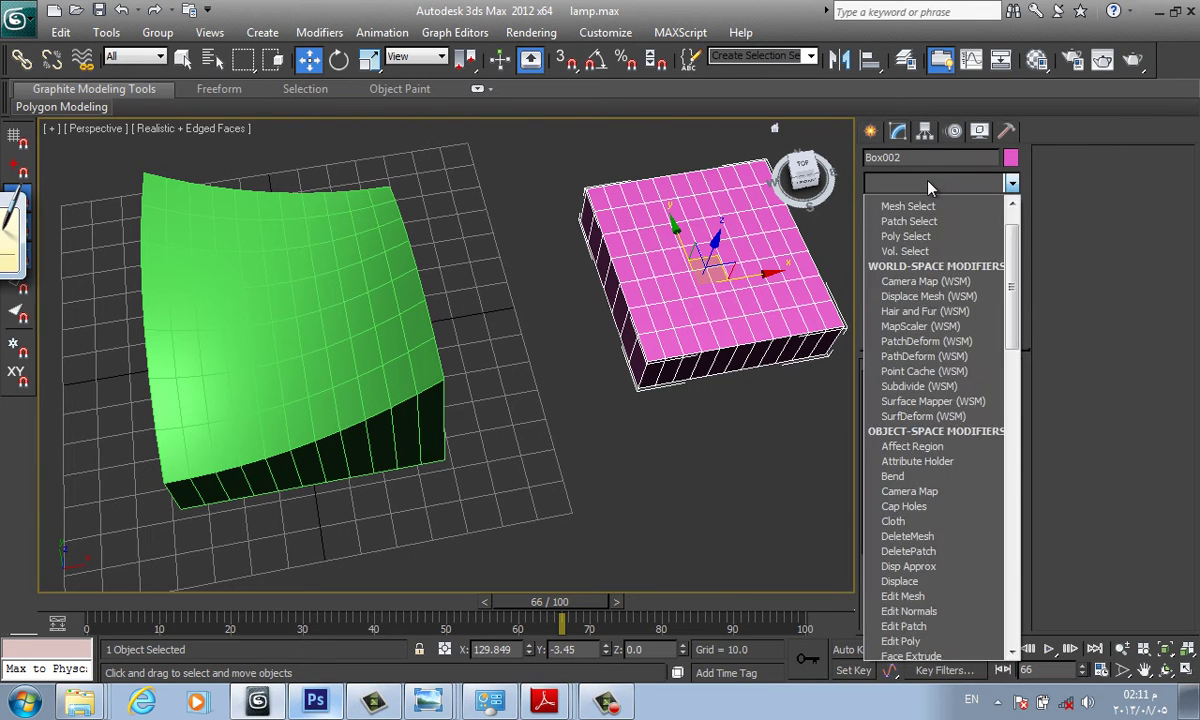
{"action": "scroll", "coordinate": [930, 250], "scroll_direction": "down", "scroll_amount": 5}
{"action": "left_click", "coordinate": [910, 217]}
Delete the green shell Box001 and open Box002's FFD Control Points level.
{"action": "middle_click_drag", "start_coordinate": [718, 303], "coordinate": [536, 363]}
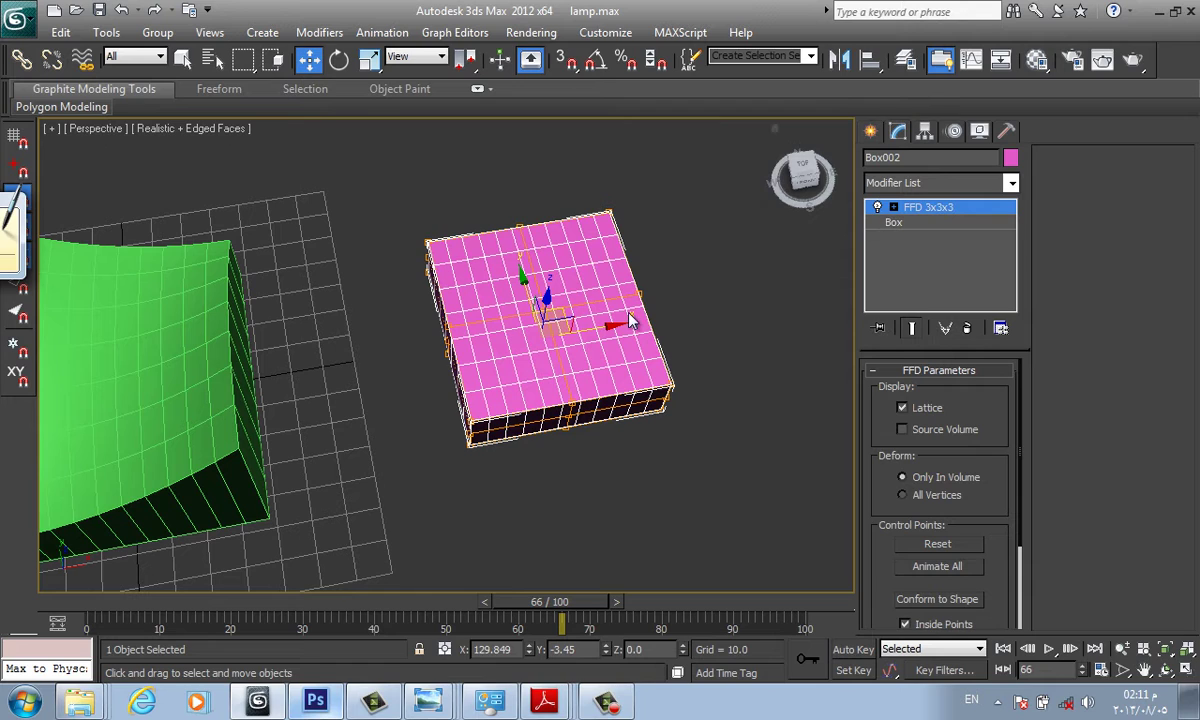
{"action": "left_click", "coordinate": [202, 396]}
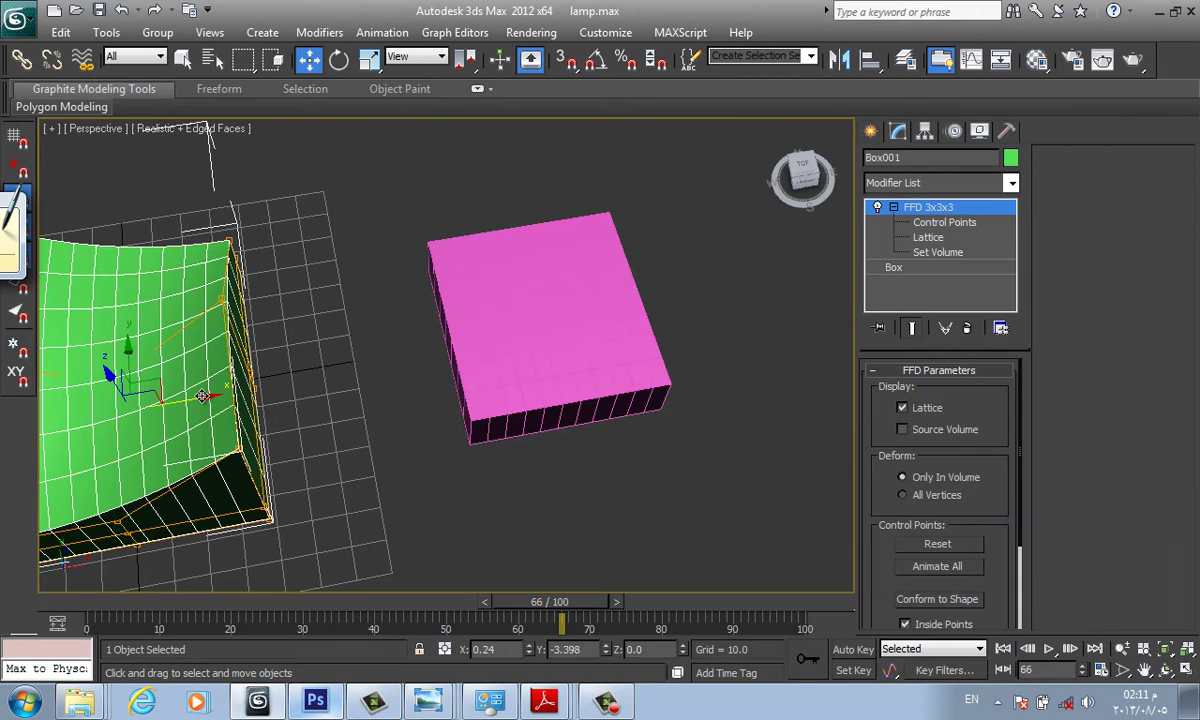
{"action": "key", "text": "Delete"}
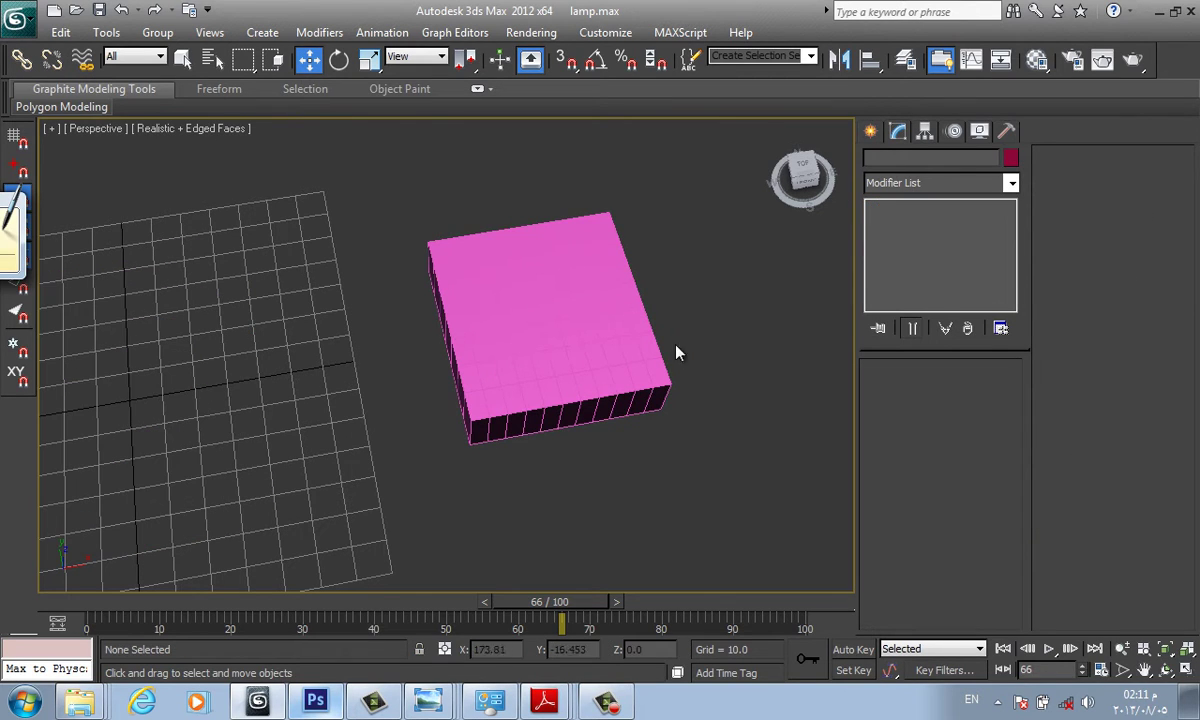
{"action": "left_click", "coordinate": [640, 359]}
{"action": "key", "text": "F4"}
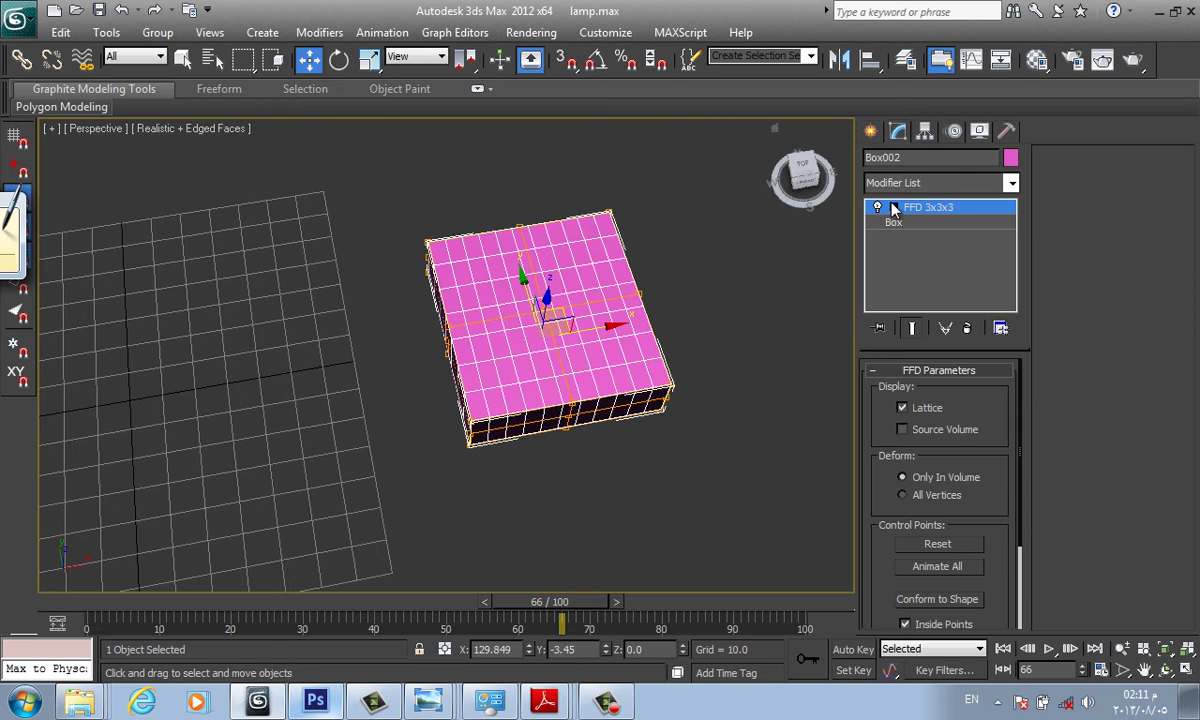
{"action": "left_click", "coordinate": [893, 207]}
{"action": "left_click", "coordinate": [944, 222]}
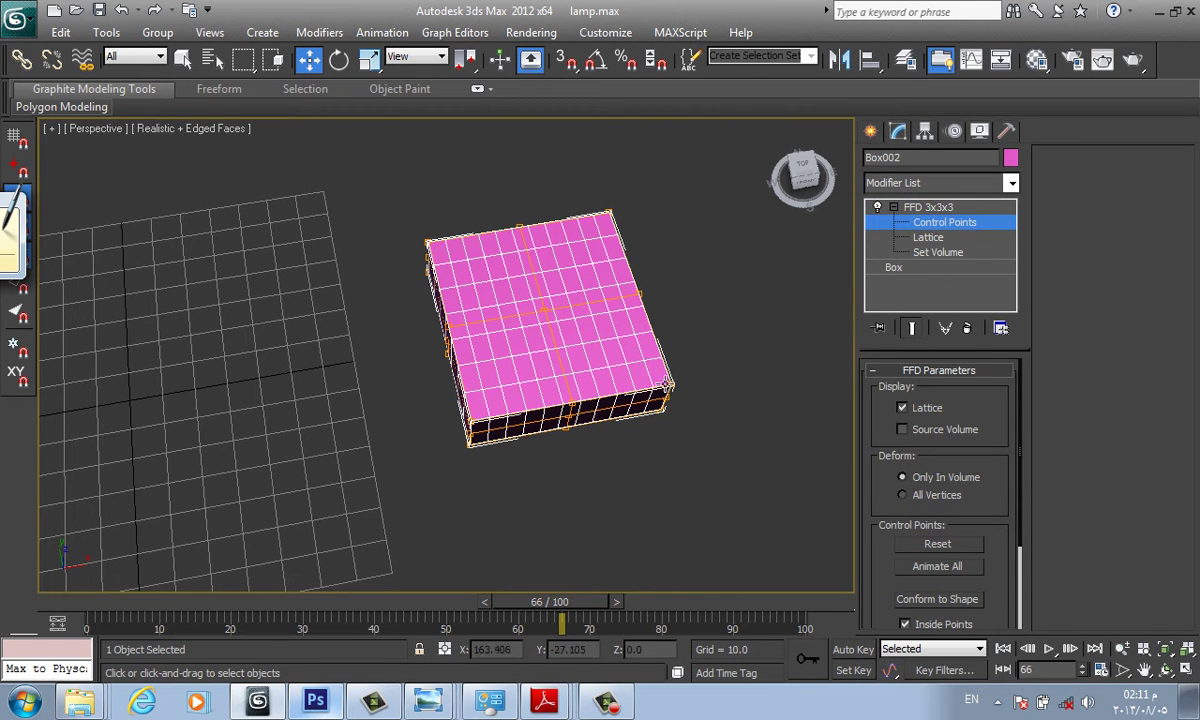
Test-move the box's corner control points to sag the corner, then undo it.
{"action": "left_click_drag", "start_coordinate": [640, 361], "coordinate": [698, 408]}
{"action": "mouse_move", "coordinate": [698, 408]}
{"action": "middle_mouse_down", "text": "alt"}
{"action": "mouse_move", "coordinate": [735, 282]}
{"action": "mouse_move", "coordinate": [613, 276]}
{"action": "middle_mouse_up", "text": "alt"}
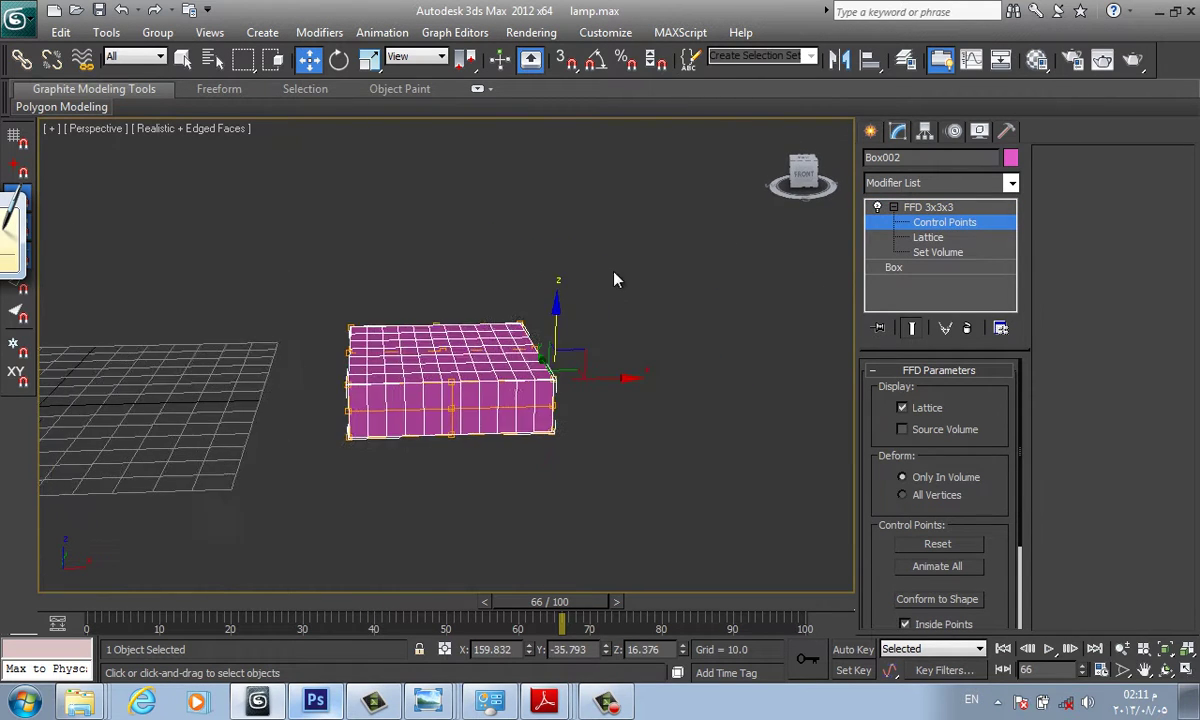
{"action": "scroll", "coordinate": [613, 276], "scroll_direction": "up", "scroll_amount": 3}
{"action": "scroll", "coordinate": [662, 300], "scroll_direction": "up", "scroll_amount": 2}
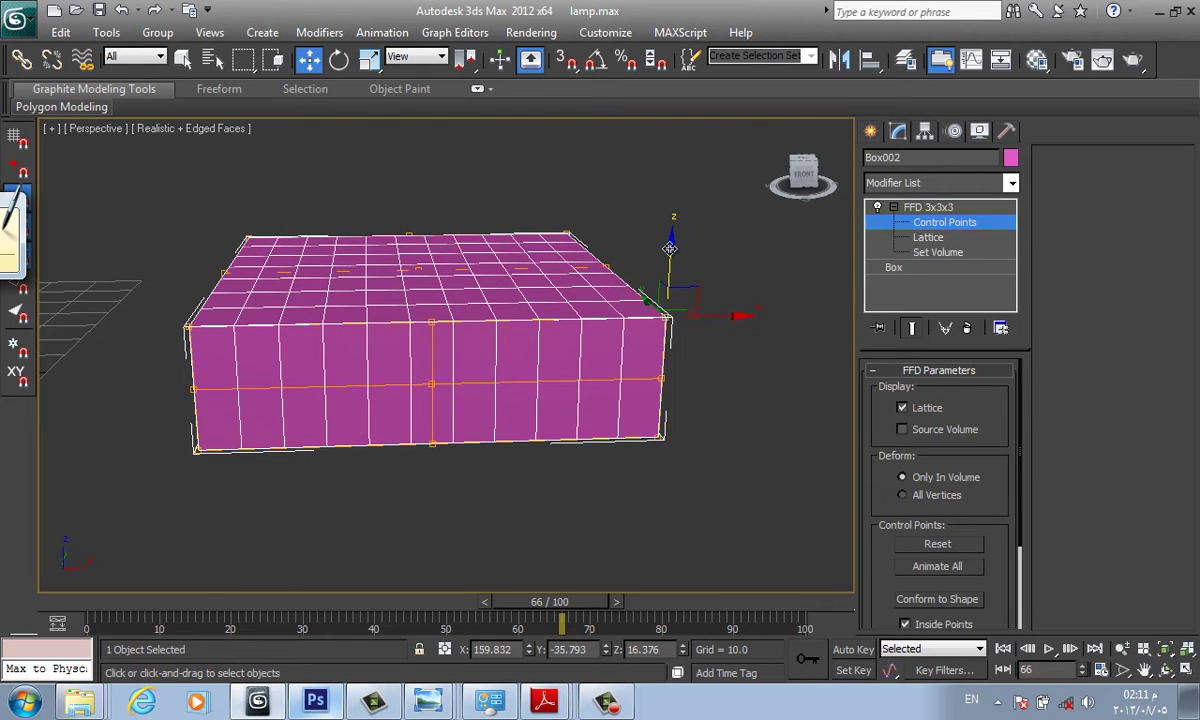
{"action": "mouse_move", "coordinate": [678, 270]}
{"action": "left_mouse_down"}
{"action": "mouse_move", "coordinate": [660, 416]}
{"action": "mouse_move", "coordinate": [661, 251]}
{"action": "mouse_move", "coordinate": [661, 303]}
{"action": "left_mouse_up"}
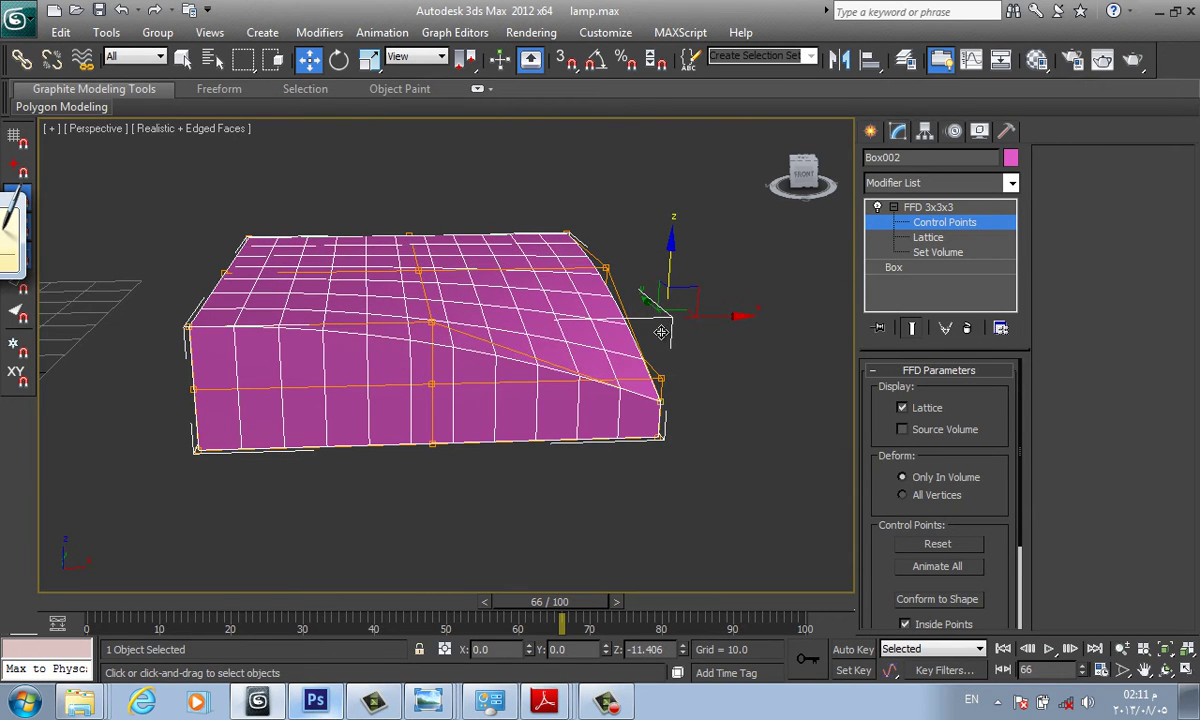
{"action": "mouse_move", "coordinate": [661, 303]}
{"action": "left_mouse_down"}
{"action": "mouse_move", "coordinate": [666, 293]}
{"action": "mouse_move", "coordinate": [666, 368]}
{"action": "left_mouse_up"}
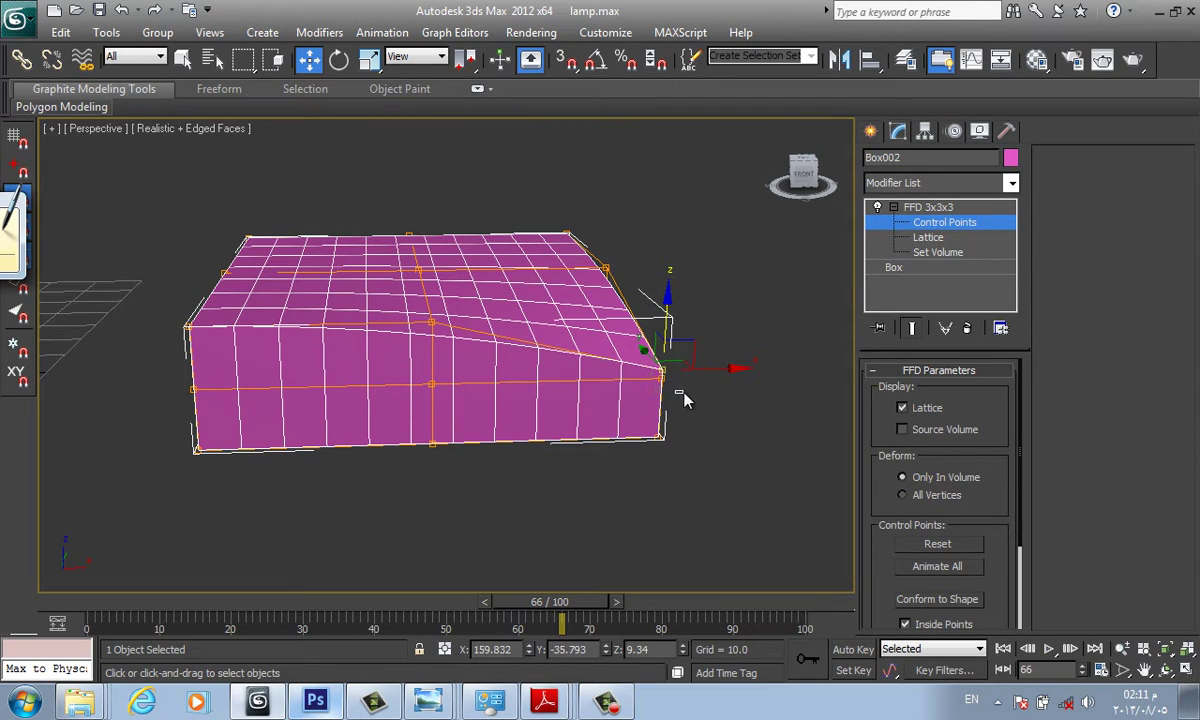
{"action": "left_click_drag", "start_coordinate": [679, 400], "coordinate": [643, 362]}
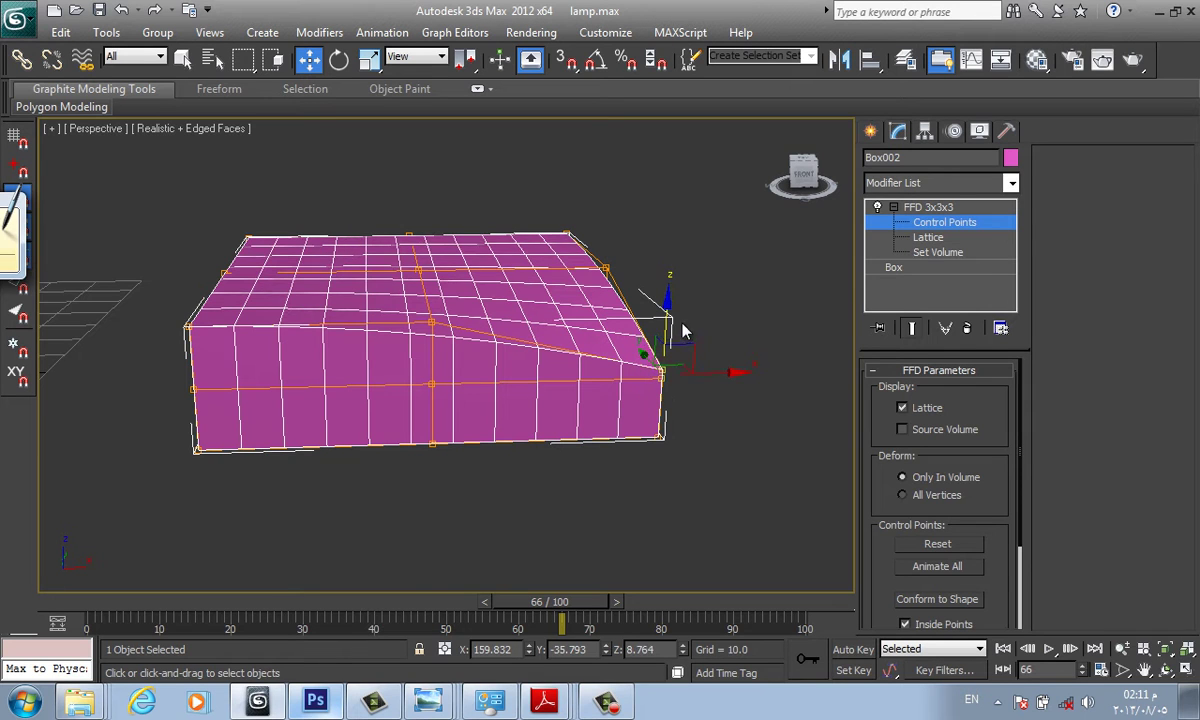
{"action": "mouse_move", "coordinate": [666, 330]}
{"action": "left_mouse_down"}
{"action": "mouse_move", "coordinate": [668, 364]}
{"action": "mouse_move", "coordinate": [676, 350]}
{"action": "left_mouse_up"}
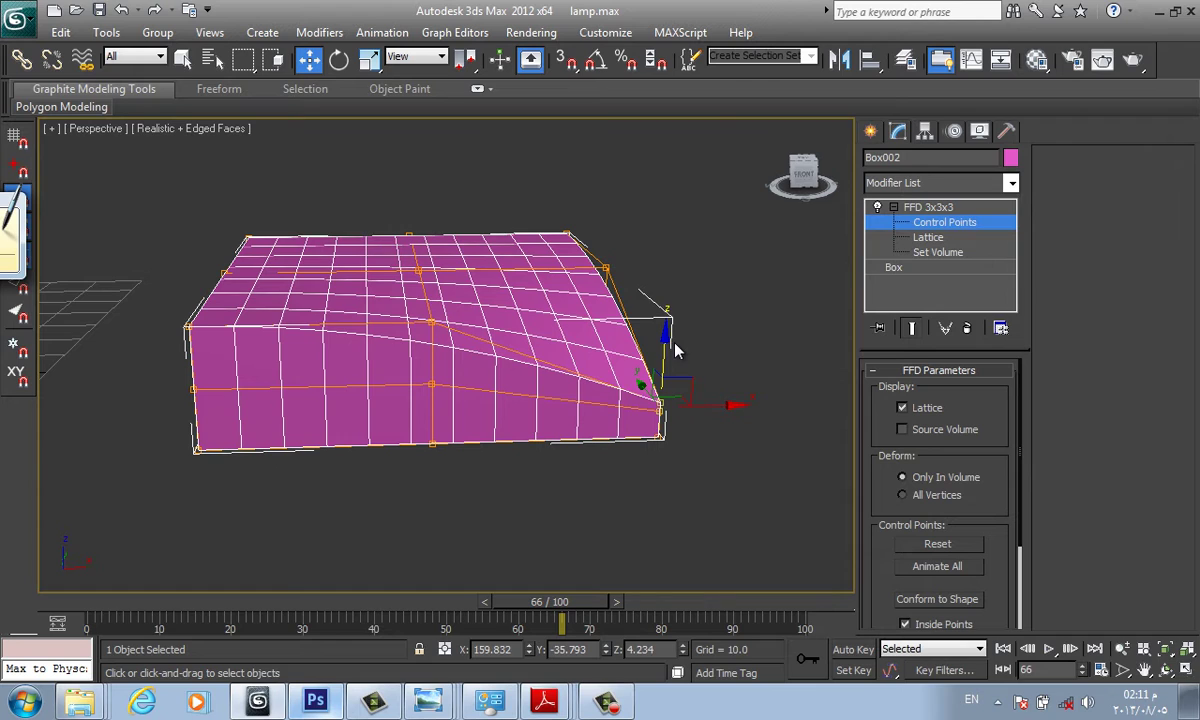
{"action": "key", "text": "ctrl+z"}
{"action": "key", "text": "ctrl+z"}
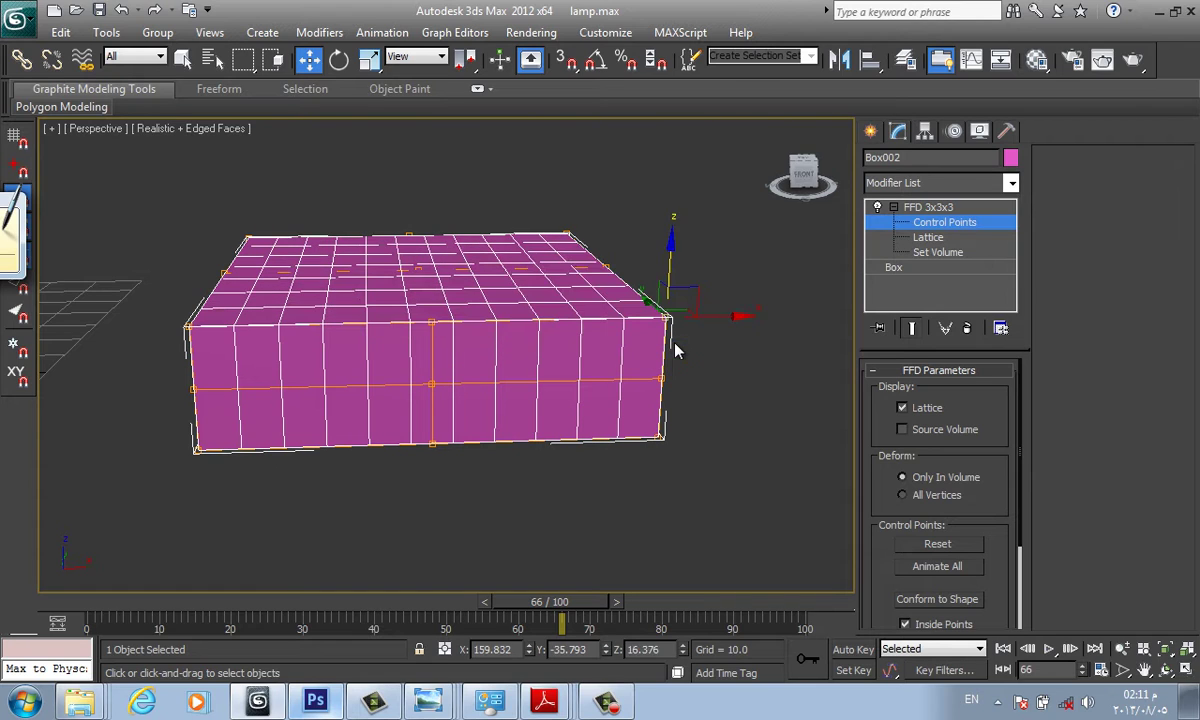
{"action": "left_click", "coordinate": [676, 350]}
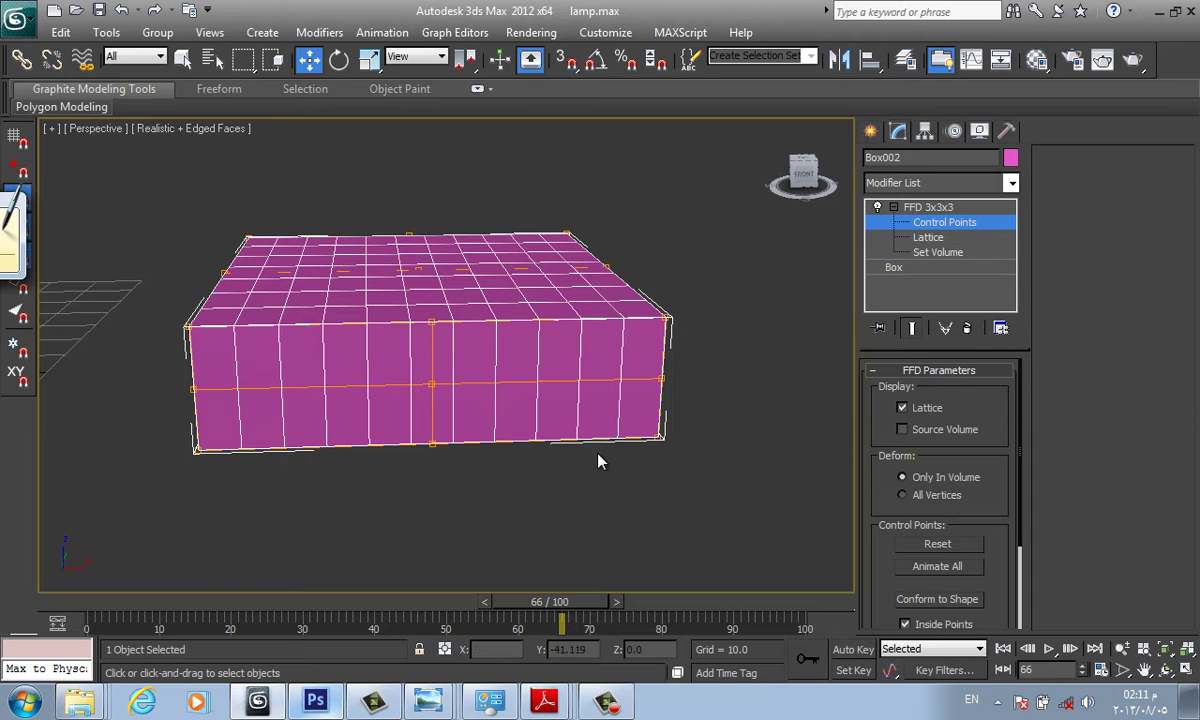
In a wireframe Top view, try pushing a right-side control point outward, then undo.
{"action": "key", "text": "t"}
{"action": "key", "text": "z"}
{"action": "mouse_move", "coordinate": [642, 368]}
{"action": "middle_mouse_down"}
{"action": "mouse_move", "coordinate": [648, 407]}
{"action": "mouse_move", "coordinate": [641, 373]}
{"action": "mouse_move", "coordinate": [656, 363]}
{"action": "middle_mouse_up"}
{"action": "key", "text": "F3"}
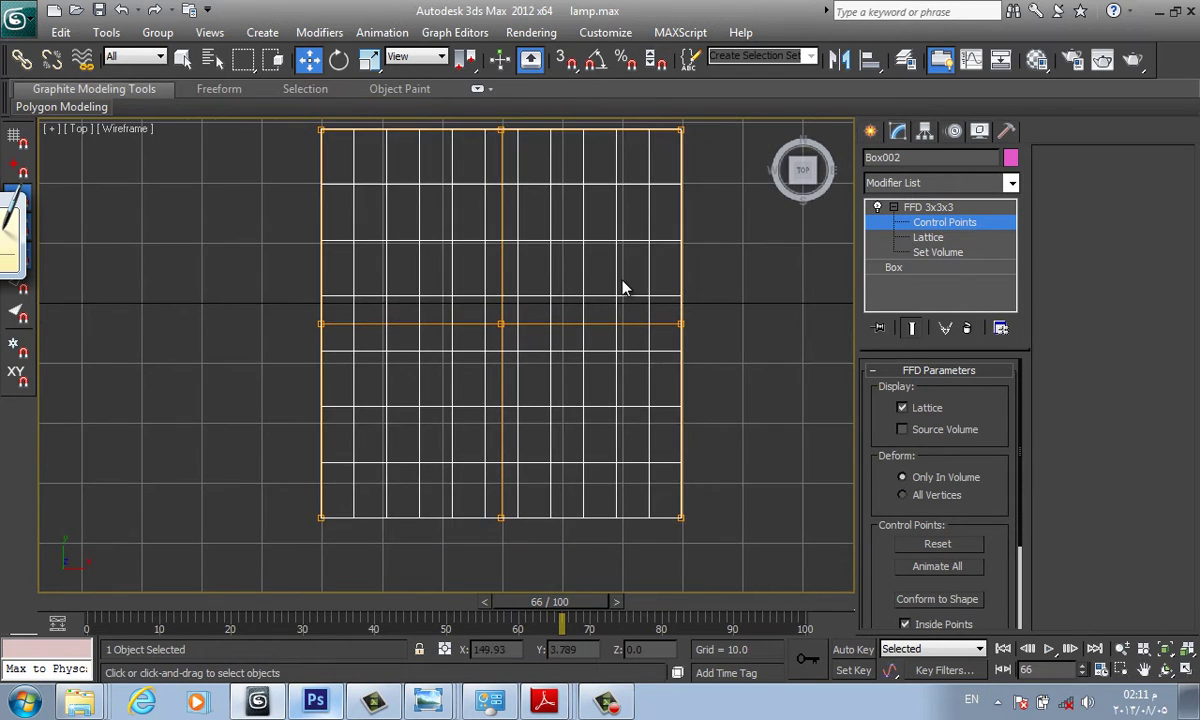
{"action": "left_click_drag", "start_coordinate": [627, 271], "coordinate": [622, 287]}
{"action": "middle_click_drag", "start_coordinate": [622, 287], "coordinate": [589, 352]}
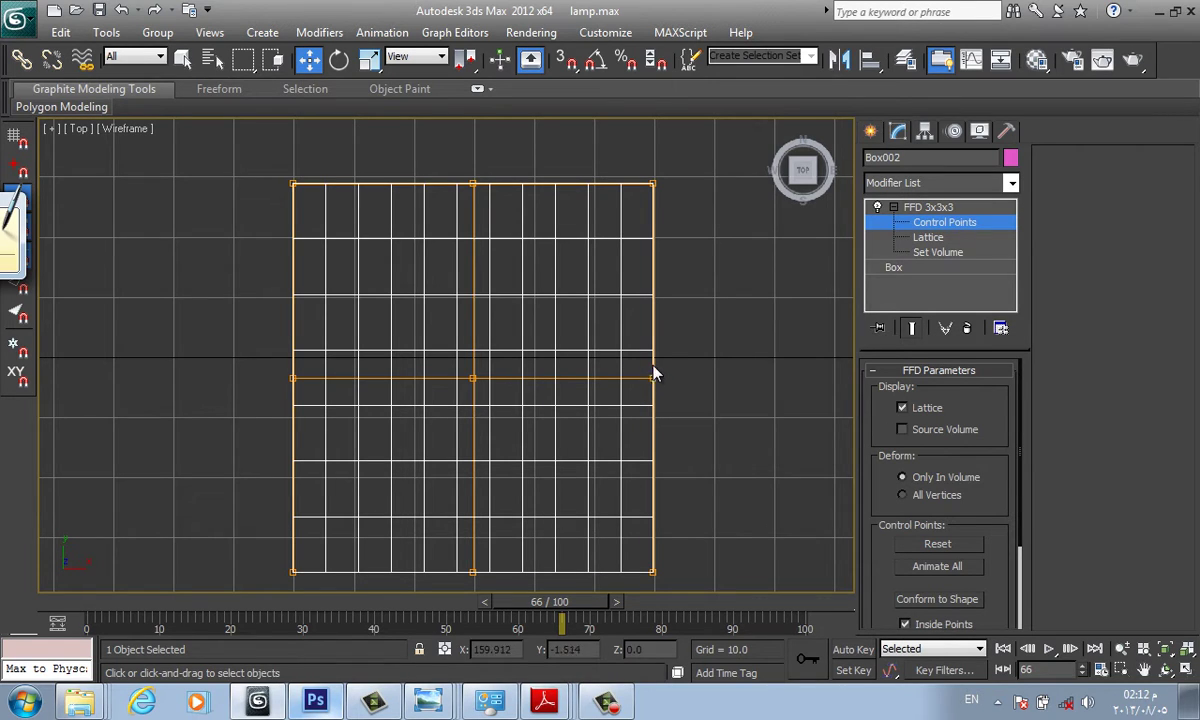
{"action": "mouse_move", "coordinate": [655, 382]}
{"action": "left_mouse_down"}
{"action": "mouse_move", "coordinate": [714, 378]}
{"action": "mouse_move", "coordinate": [783, 403]}
{"action": "left_mouse_up"}
{"action": "key", "text": "ctrl+z"}
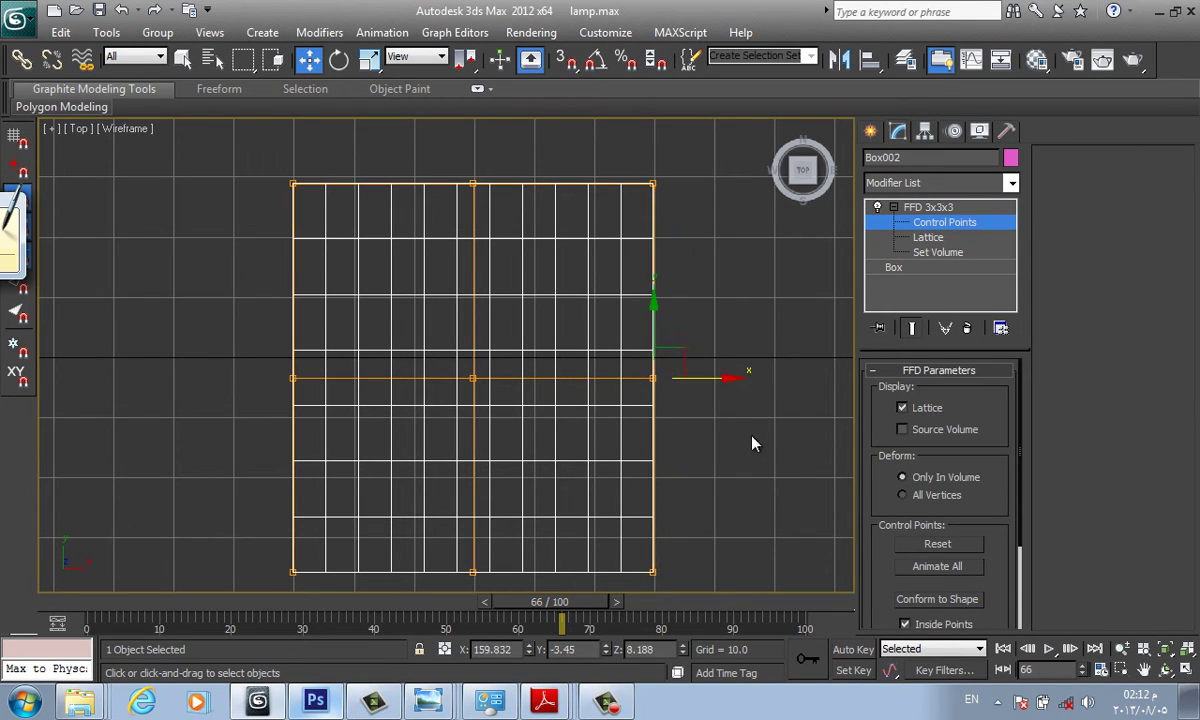
{"action": "left_click", "coordinate": [746, 443]}
Pull the right-middle control point into a bulge and undo it, keeping the box square.
{"action": "left_click_drag", "start_coordinate": [613, 341], "coordinate": [731, 432]}
{"action": "mouse_move", "coordinate": [699, 378]}
{"action": "left_mouse_down"}
{"action": "mouse_move", "coordinate": [800, 400]}
{"action": "mouse_move", "coordinate": [797, 416]}
{"action": "left_mouse_up"}
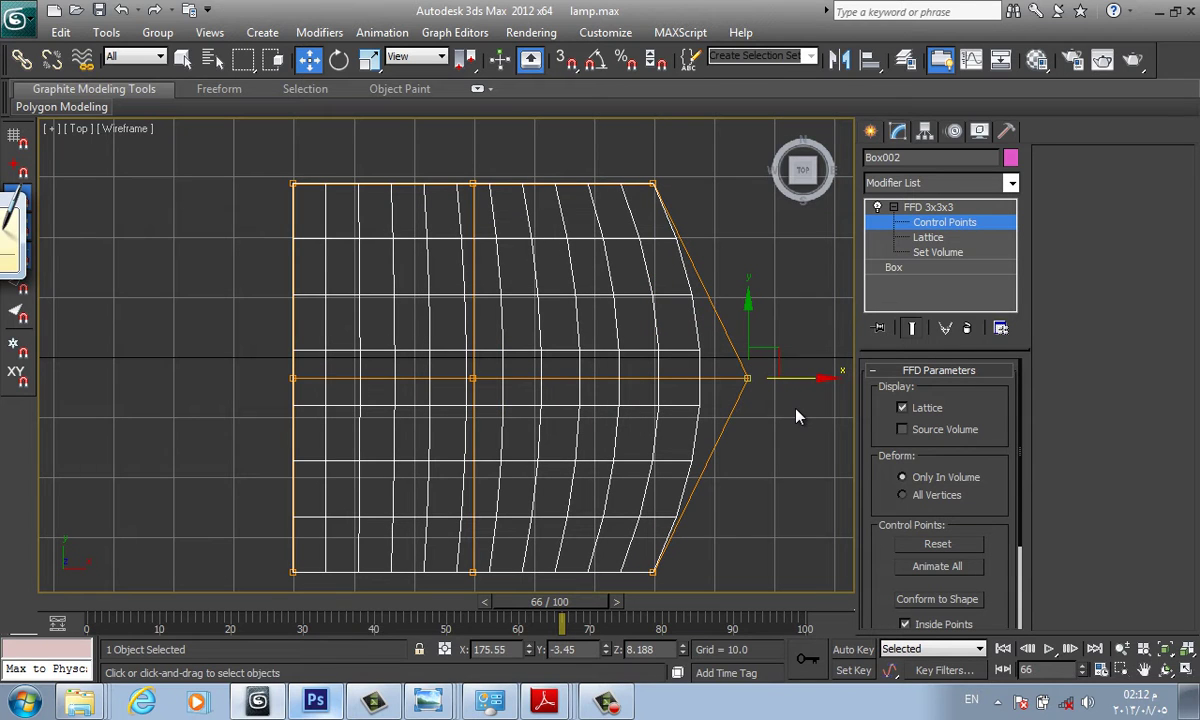
{"action": "key", "text": "ctrl+z"}
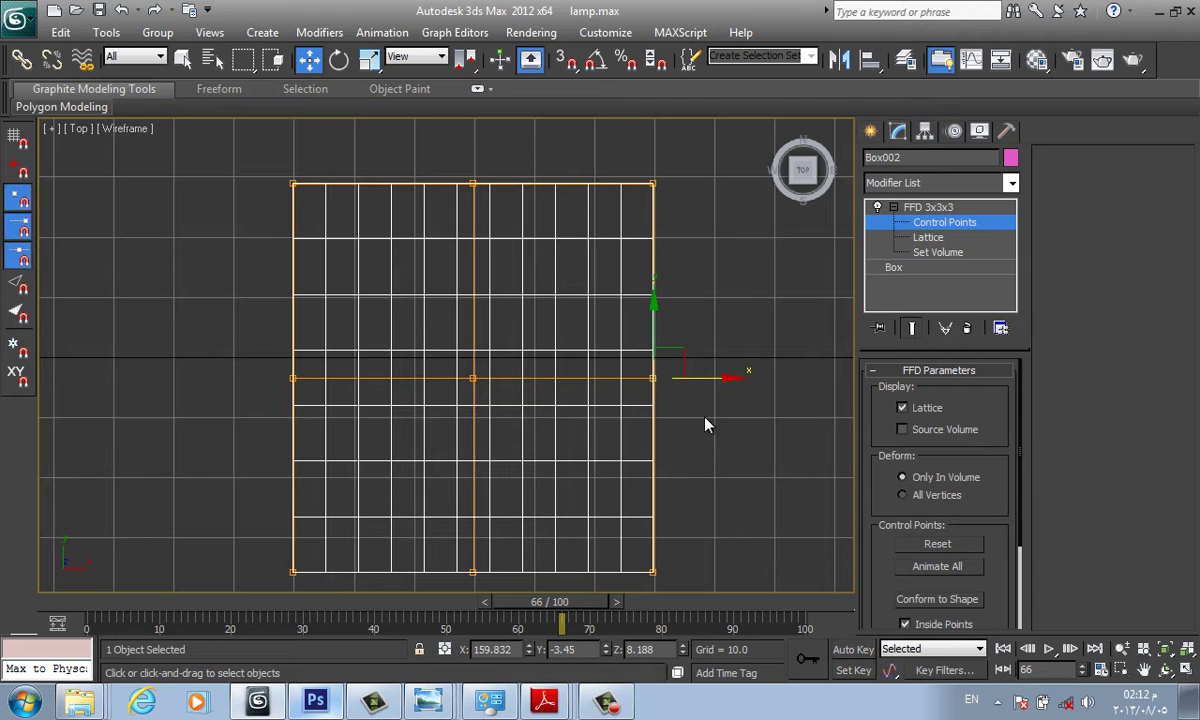
{"action": "mouse_move", "coordinate": [642, 184]}
{"action": "middle_mouse_down"}
{"action": "mouse_move", "coordinate": [645, 204]}
{"action": "mouse_move", "coordinate": [632, 185]}
{"action": "middle_mouse_up"}
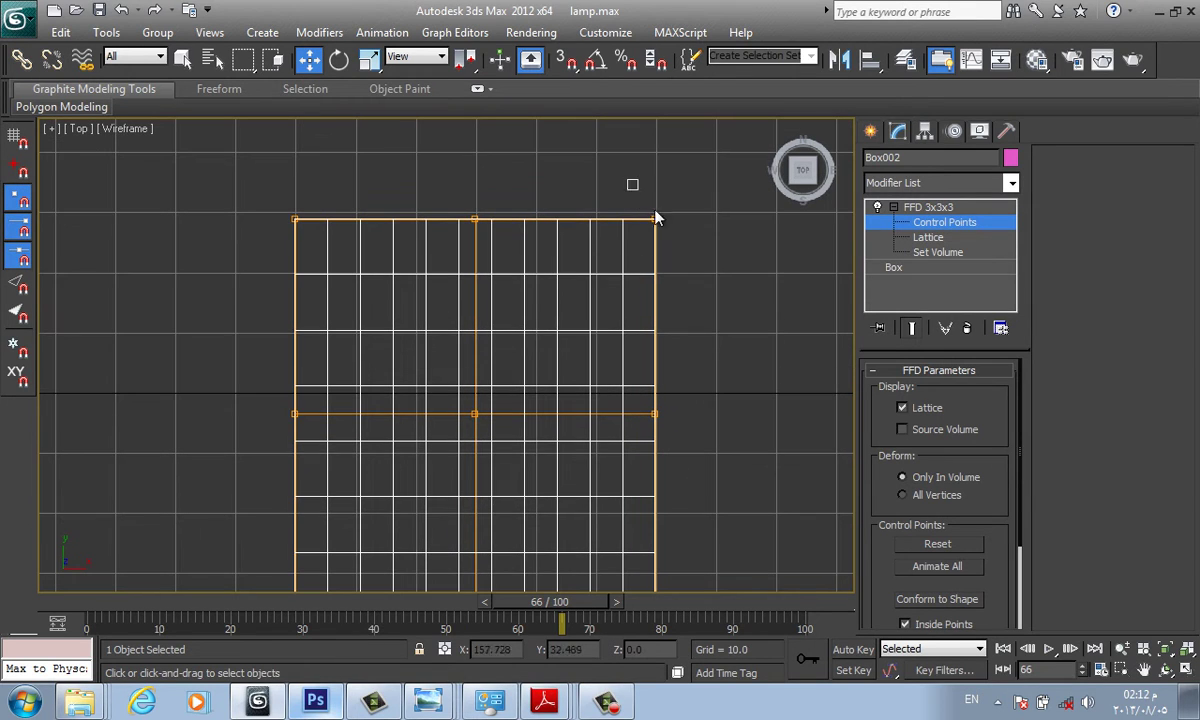
Try peaking, then tapering, the top row of the pink box's FFD control points.
{"action": "left_click_drag", "start_coordinate": [257, 183], "coordinate": [305, 235], "text": "ctrl"}
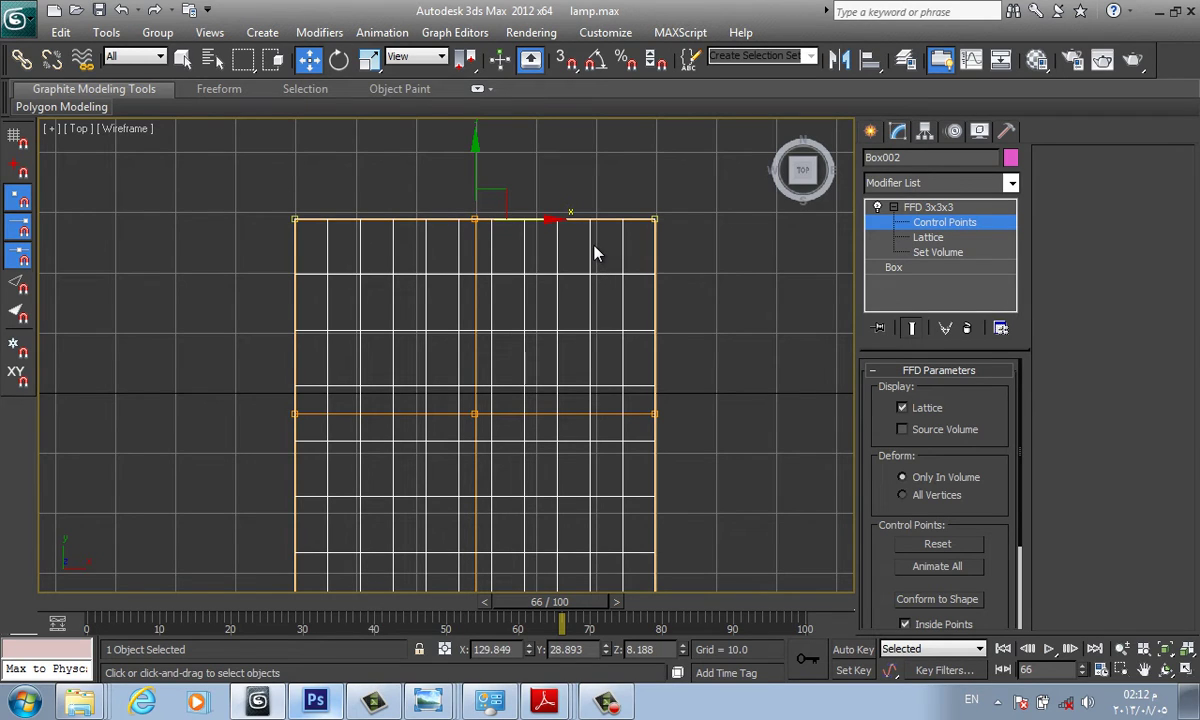
{"action": "left_click_drag", "start_coordinate": [478, 149], "coordinate": [510, 230]}
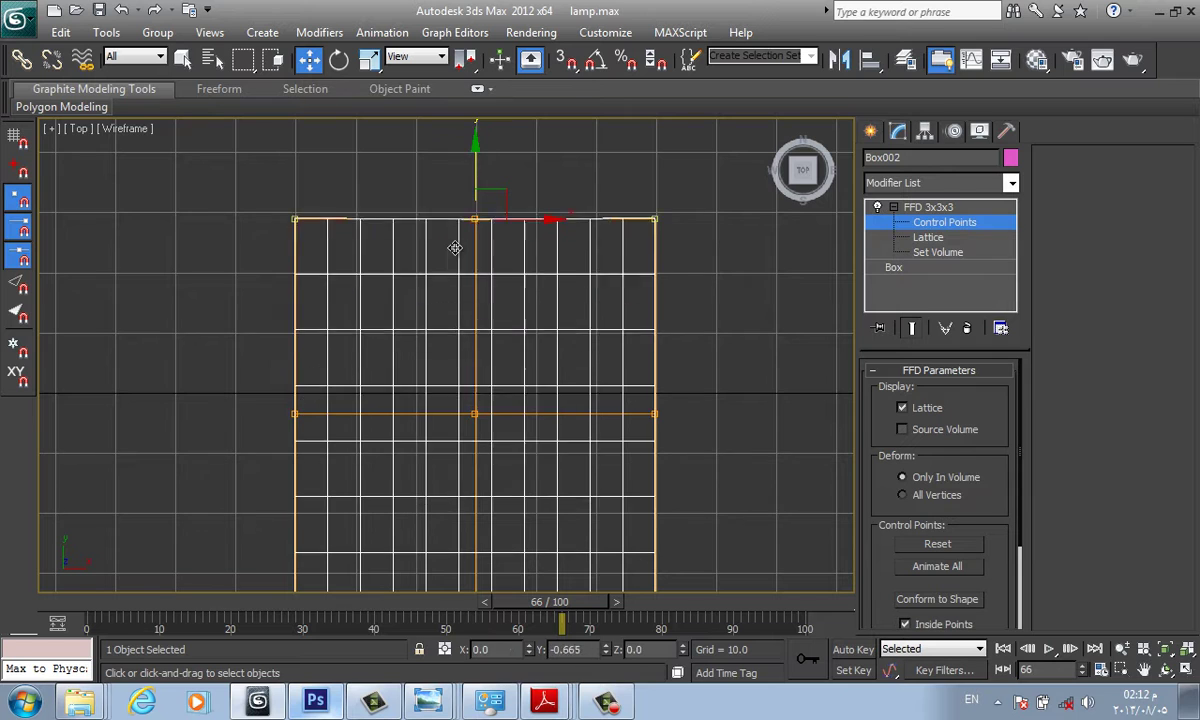
{"action": "key", "text": "ctrl+z"}
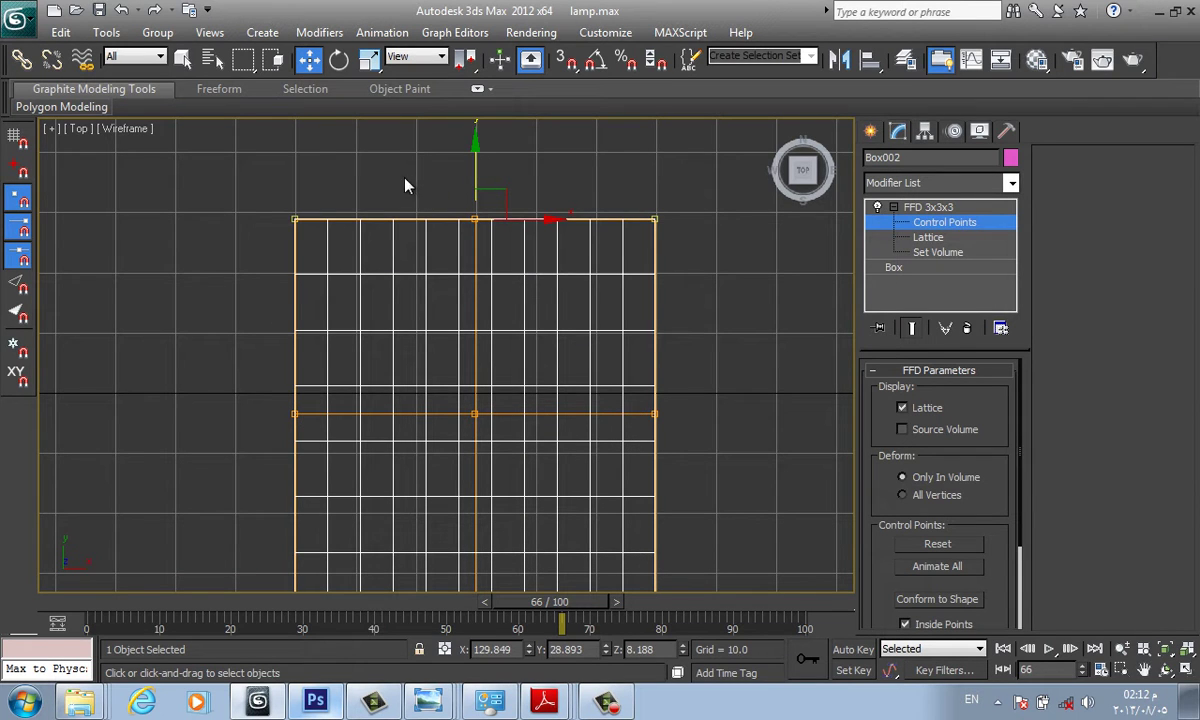
{"action": "left_click", "coordinate": [369, 61]}
{"action": "middle_click_drag", "start_coordinate": [394, 179], "coordinate": [394, 214]}
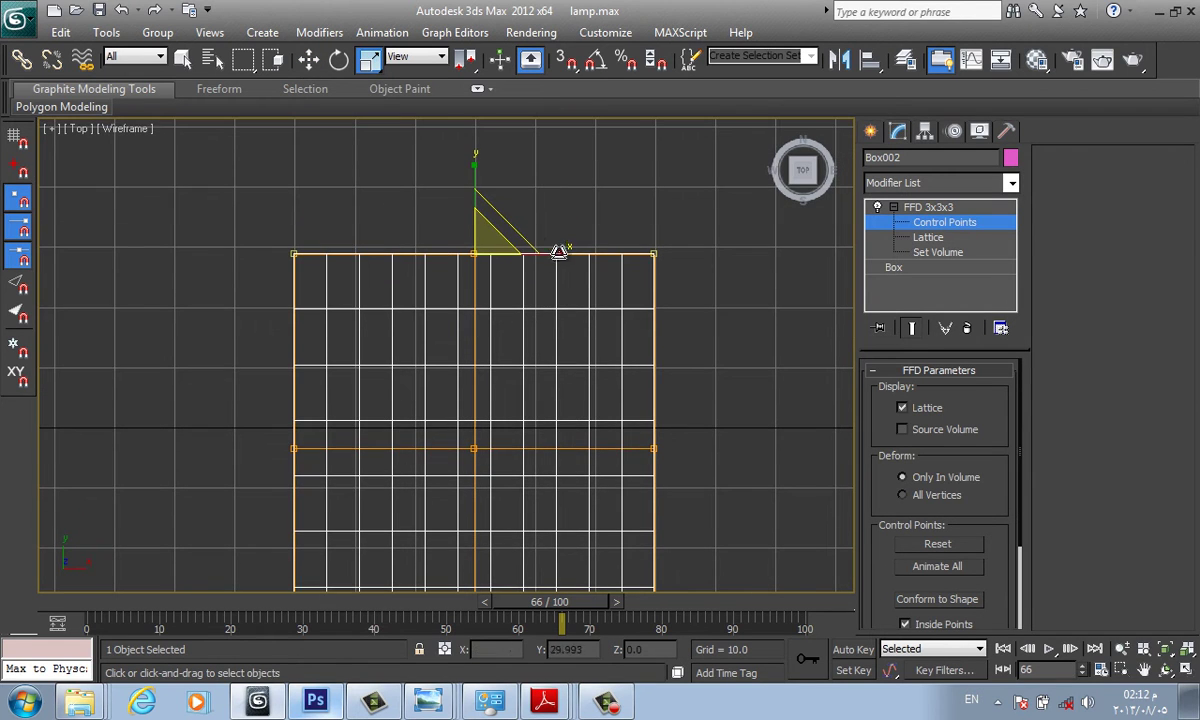
{"action": "mouse_move", "coordinate": [563, 249]}
{"action": "left_mouse_down"}
{"action": "mouse_move", "coordinate": [485, 259]}
{"action": "mouse_move", "coordinate": [637, 262]}
{"action": "mouse_move", "coordinate": [511, 276]}
{"action": "mouse_move", "coordinate": [580, 283]}
{"action": "mouse_move", "coordinate": [565, 249]}
{"action": "left_mouse_up"}
View the box in Perspective with Realistic shading, then return to Top view.
{"action": "key", "text": "p"}
{"action": "mouse_move", "coordinate": [584, 289]}
{"action": "middle_mouse_down", "text": "alt"}
{"action": "mouse_move", "coordinate": [571, 370]}
{"action": "mouse_move", "coordinate": [400, 305]}
{"action": "mouse_move", "coordinate": [405, 318]}
{"action": "mouse_move", "coordinate": [447, 321]}
{"action": "middle_mouse_up", "text": "alt"}
{"action": "key", "text": "F3"}
{"action": "key", "text": "t"}
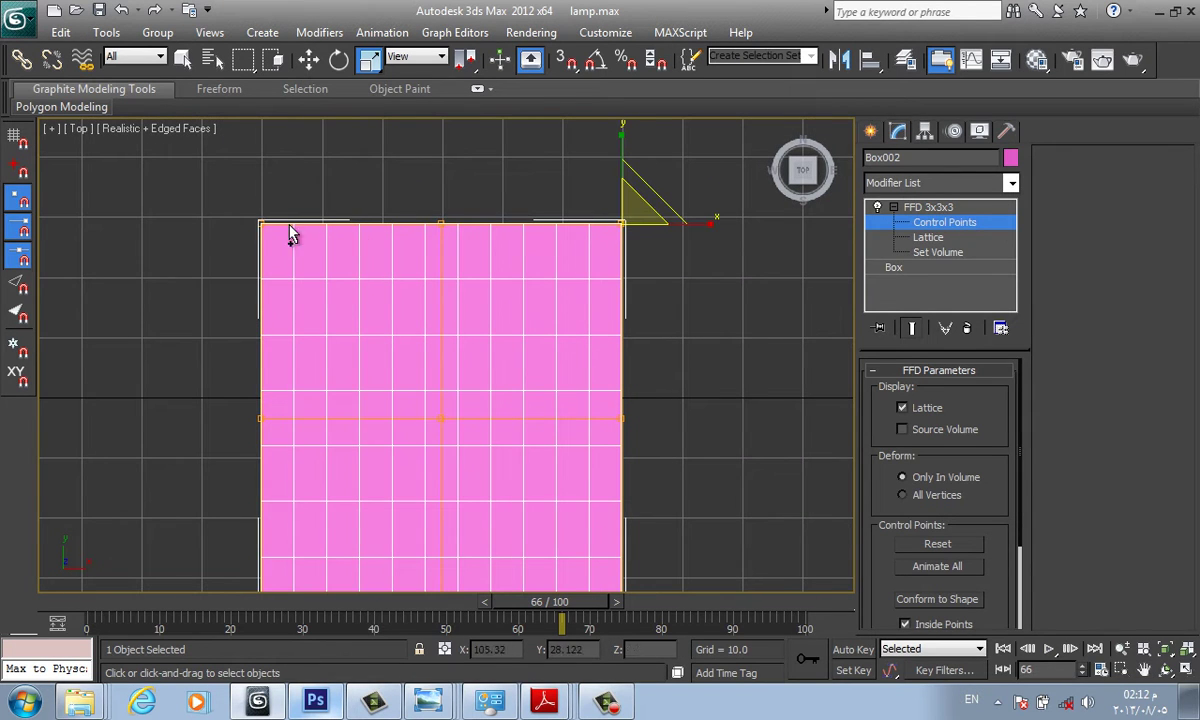
Select the top lattice points, narrow them along X, then undo the scaling.
{"action": "left_click_drag", "start_coordinate": [221, 173], "coordinate": [306, 316]}
{"action": "left_click_drag", "start_coordinate": [585, 166], "coordinate": [640, 235], "text": "ctrl"}
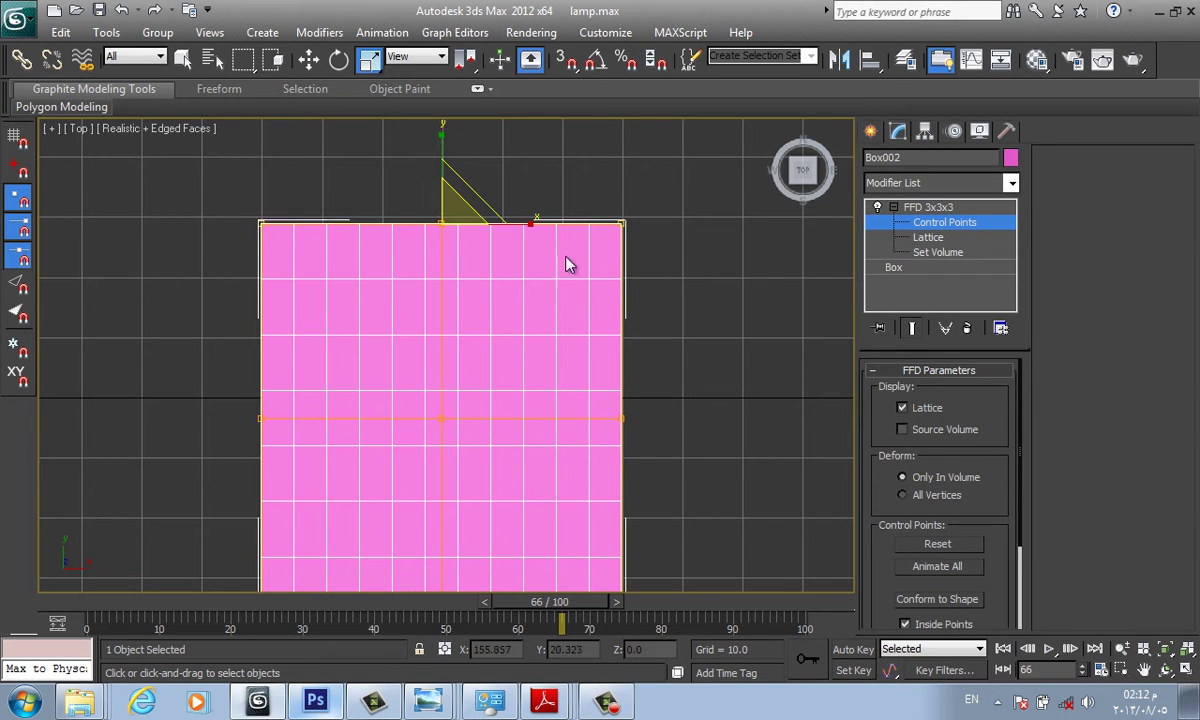
{"action": "mouse_move", "coordinate": [524, 231]}
{"action": "left_mouse_down"}
{"action": "mouse_move", "coordinate": [565, 238]}
{"action": "mouse_move", "coordinate": [463, 241]}
{"action": "mouse_move", "coordinate": [613, 270]}
{"action": "mouse_move", "coordinate": [486, 273]}
{"action": "left_mouse_up"}
{"action": "key", "text": "ctrl+z"}
{"action": "key", "text": "ctrl+z"}
{"action": "key", "text": "ctrl+z"}
{"action": "key", "text": "ctrl+z"}
{"action": "key", "text": "ctrl+z"}
Orbit and zoom the Perspective view to an angled look at the undeformed box.
{"action": "scroll", "coordinate": [585, 270], "scroll_direction": "down", "scroll_amount": 3}
{"action": "key", "text": "p"}
{"action": "scroll", "coordinate": [571, 308], "scroll_direction": "up", "scroll_amount": 2}
{"action": "middle_click_drag", "start_coordinate": [571, 308], "coordinate": [555, 230], "text": "alt"}
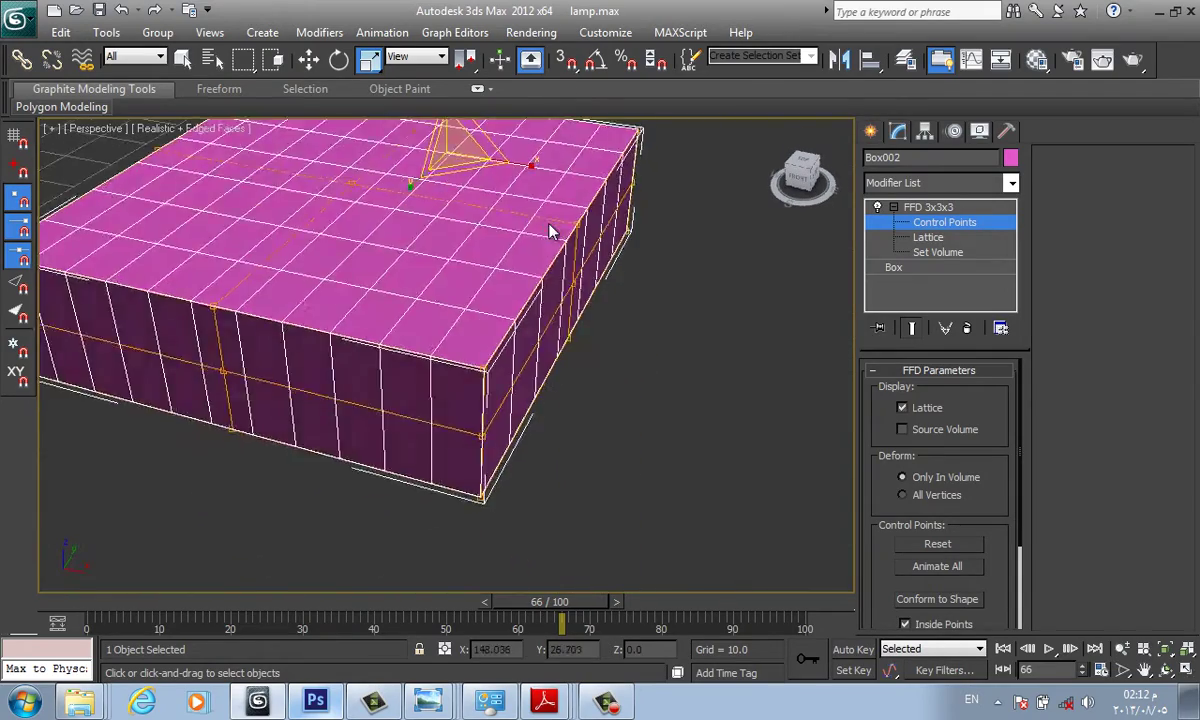
{"action": "scroll", "coordinate": [599, 295], "scroll_direction": "down", "scroll_amount": 4}
{"action": "scroll", "coordinate": [599, 295], "scroll_direction": "up", "scroll_amount": 1}
{"action": "scroll", "coordinate": [836, 180], "scroll_direction": "up", "scroll_amount": 2}
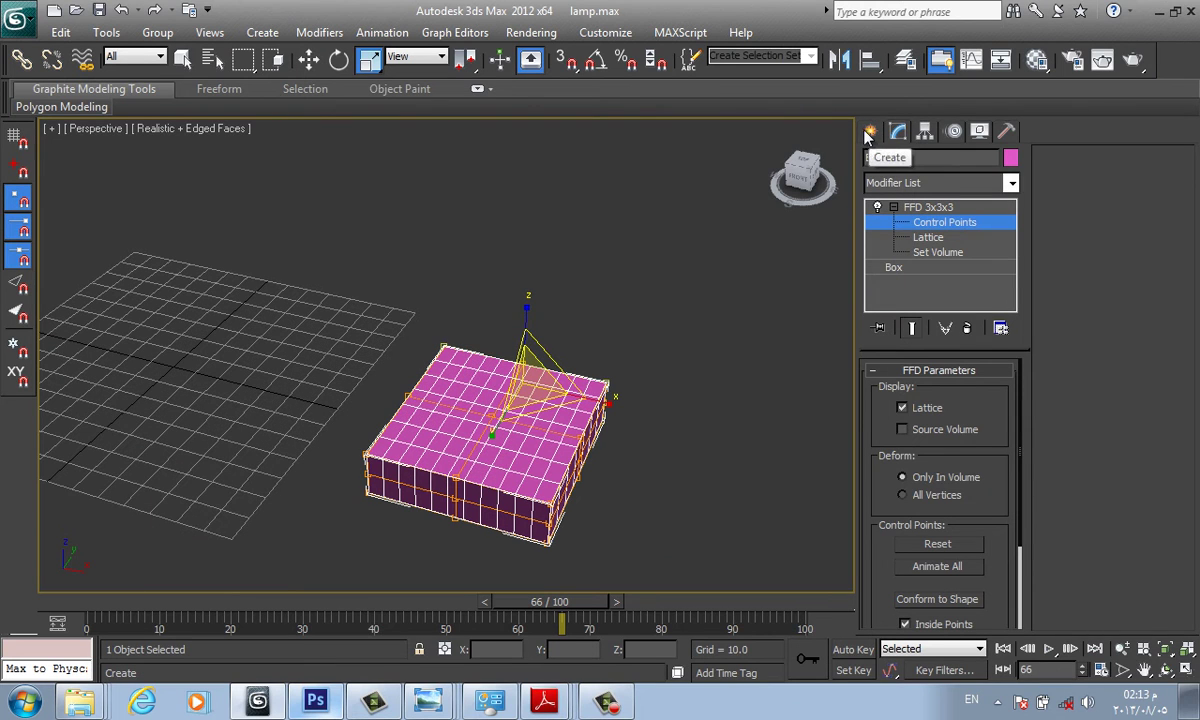
Show the Create panel's object options and zoom out to the empty grid.
{"action": "left_click", "coordinate": [868, 135]}
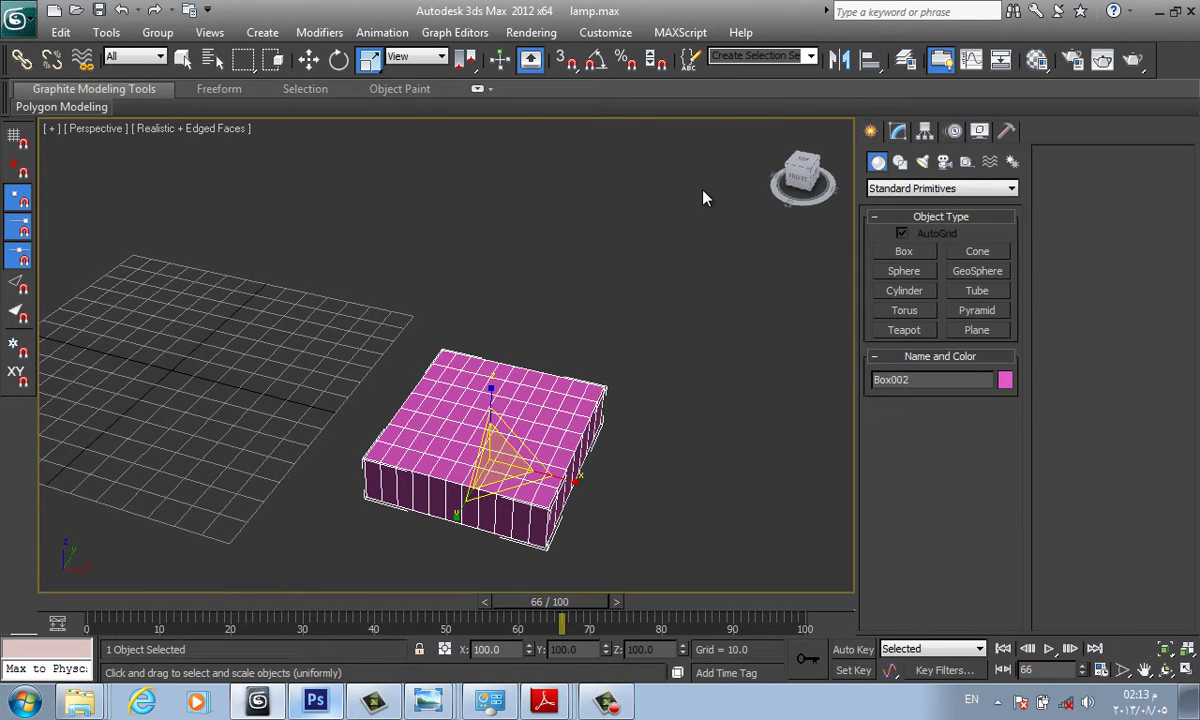
{"action": "left_click_drag", "start_coordinate": [670, 220], "coordinate": [593, 304]}
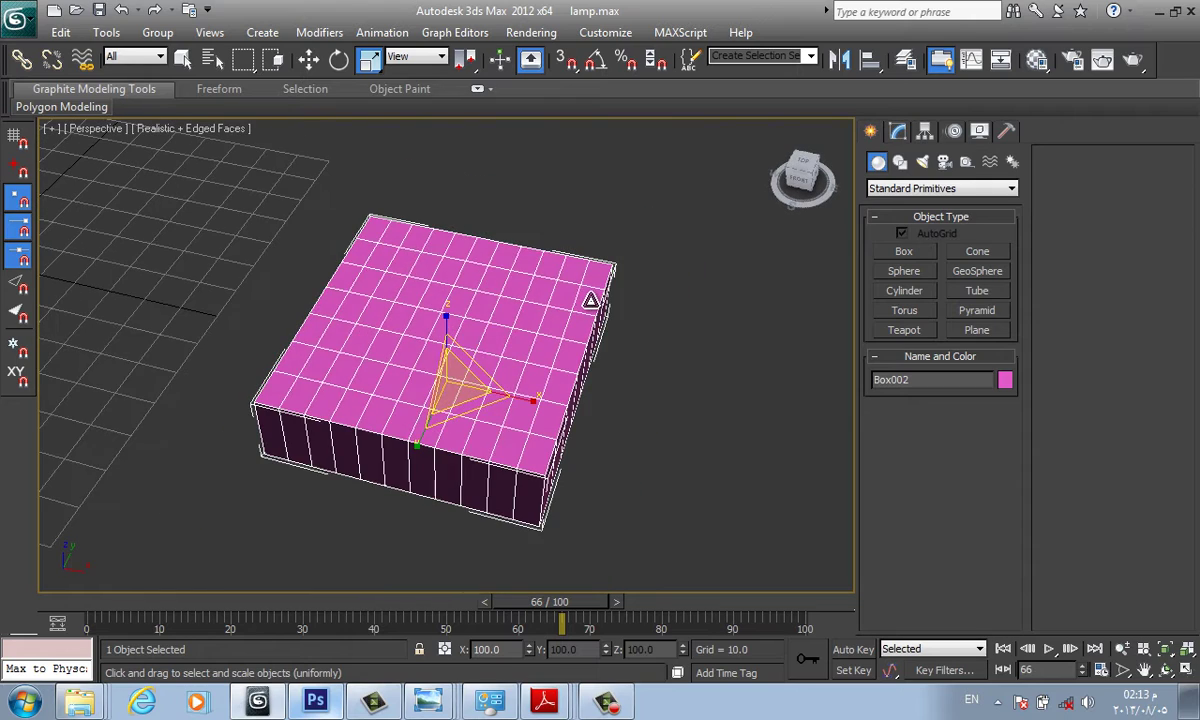
{"action": "scroll", "coordinate": [610, 315], "scroll_direction": "down", "scroll_amount": 2}
{"action": "scroll", "coordinate": [300, 250], "scroll_direction": "down", "scroll_amount": 3}
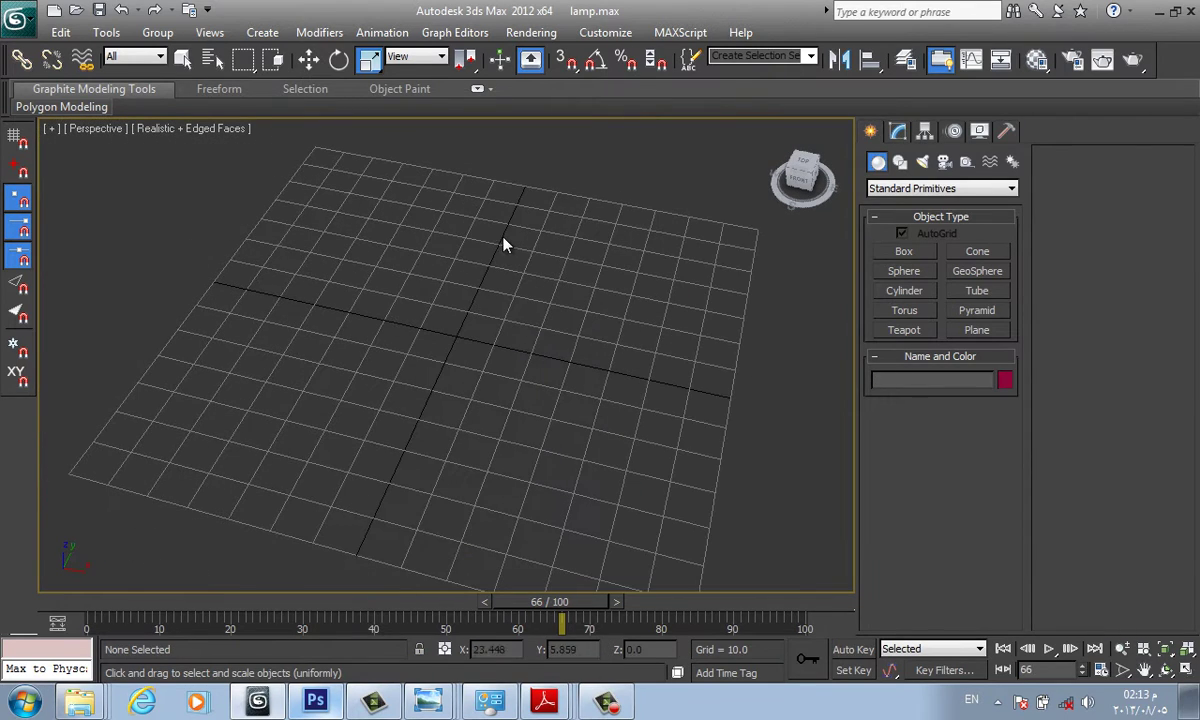
Glance at the Tutorial 3 lamp image, close it, and bring up Explorer's recent folders.
{"action": "left_click", "coordinate": [428, 698]}
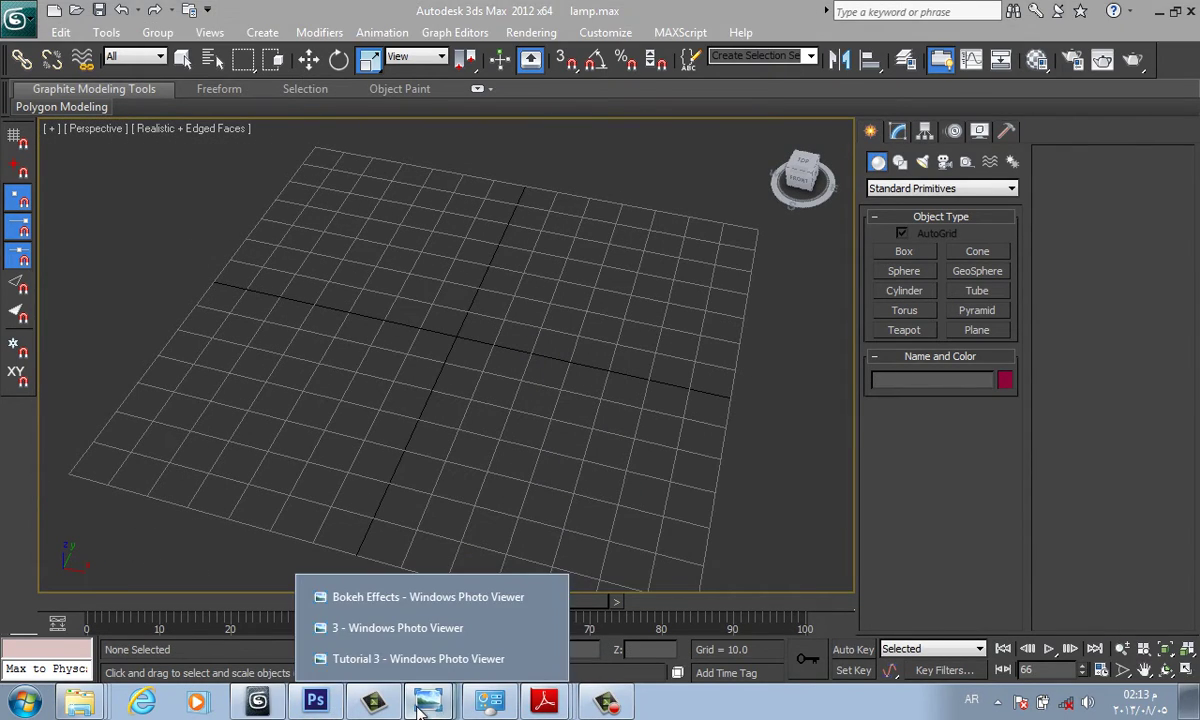
{"action": "left_click", "coordinate": [410, 659]}
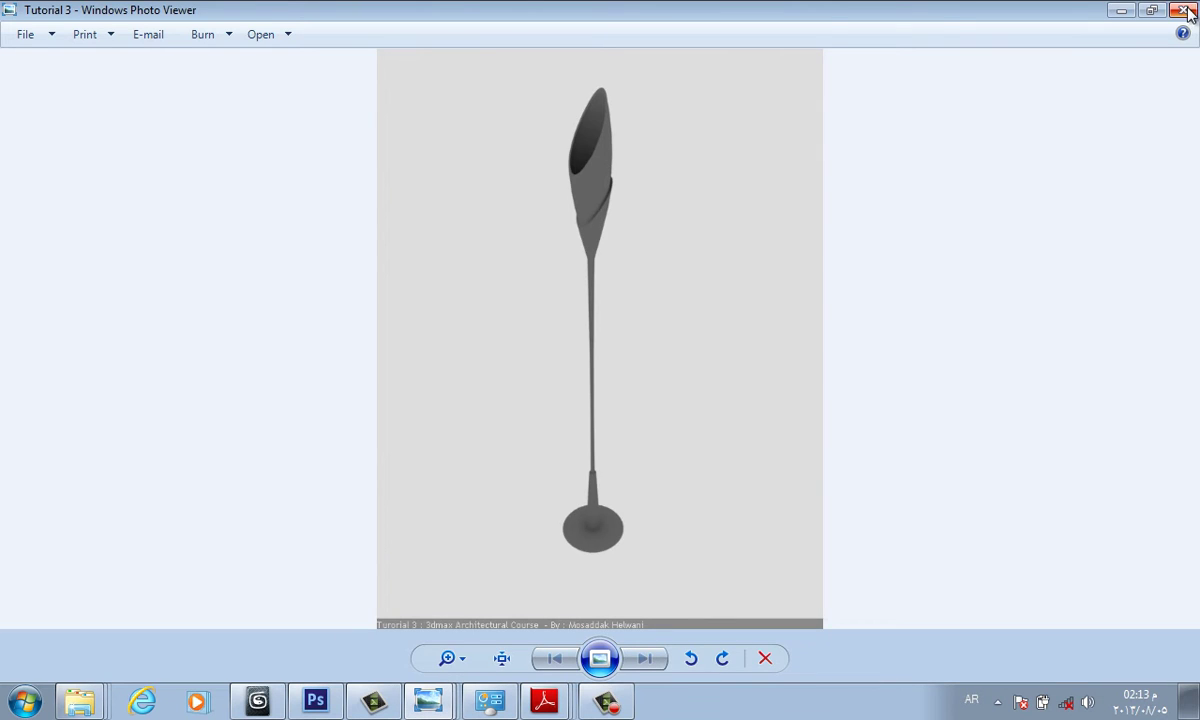
{"action": "left_click", "coordinate": [1185, 10]}
{"action": "right_click", "coordinate": [80, 700]}
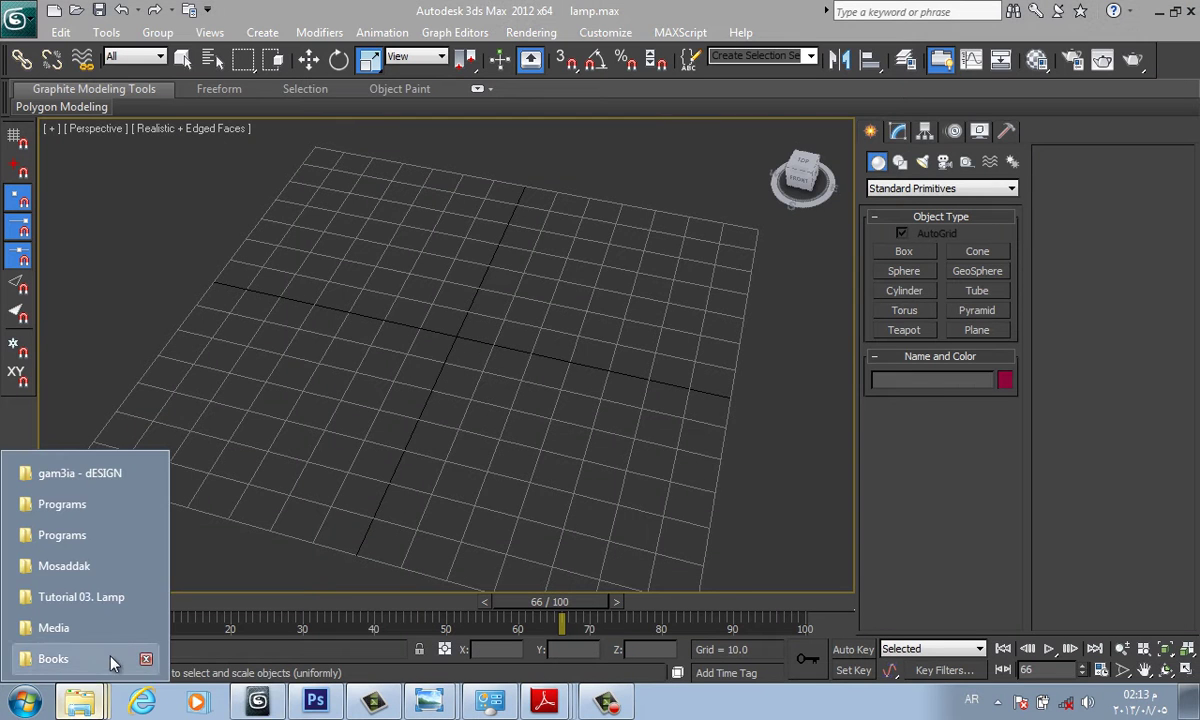
Go from Tutorial 03. Lamp back to lecture 02 and open image 1 in Tutorial 04. Sofa.
{"action": "left_click", "coordinate": [90, 597]}
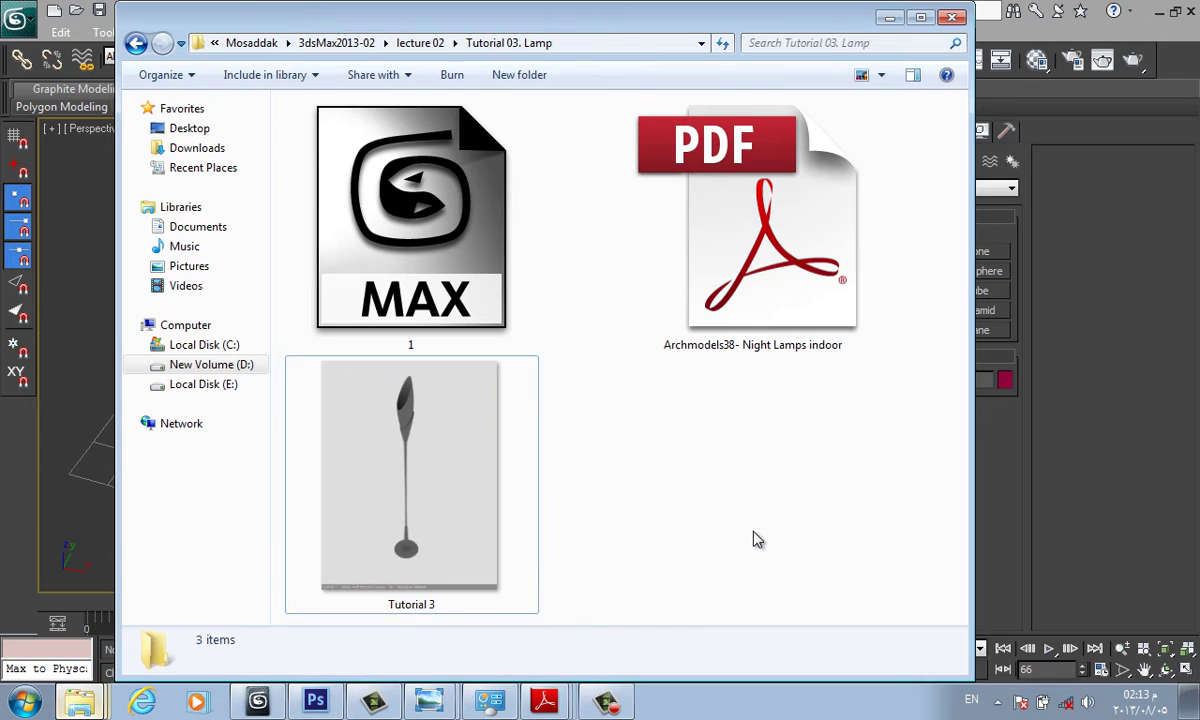
{"action": "key", "text": "BackSpace"}
{"action": "double_click", "coordinate": [410, 131]}
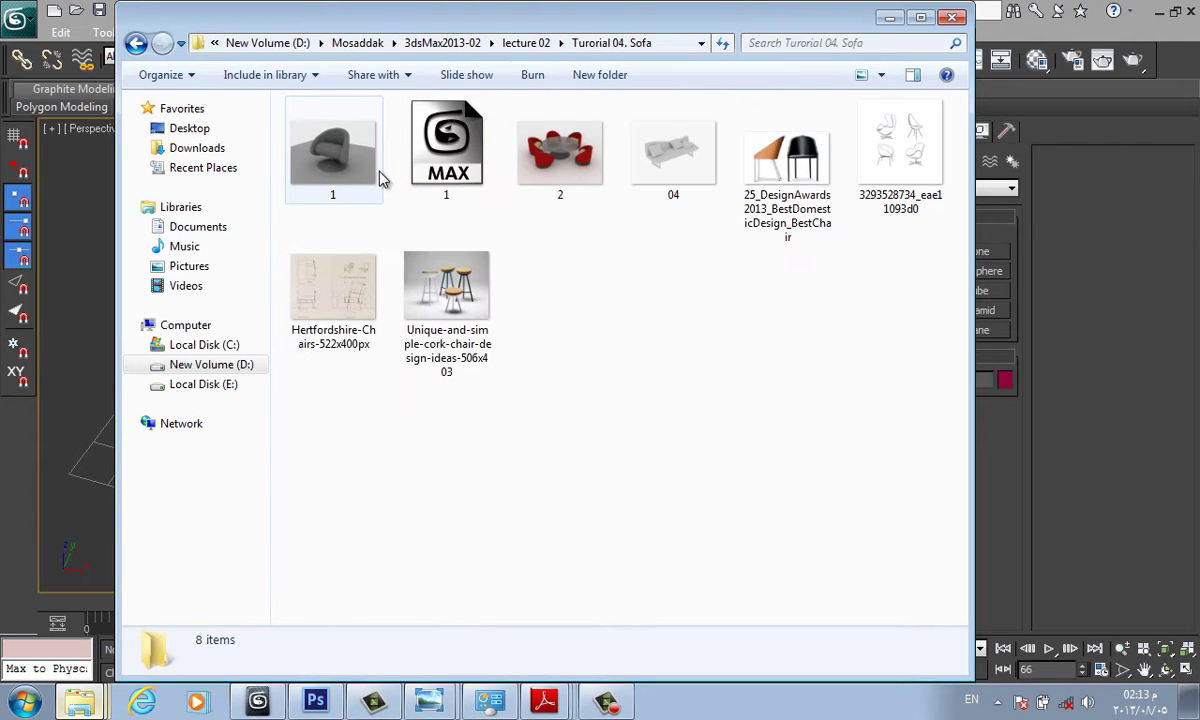
{"action": "double_click", "coordinate": [340, 166]}
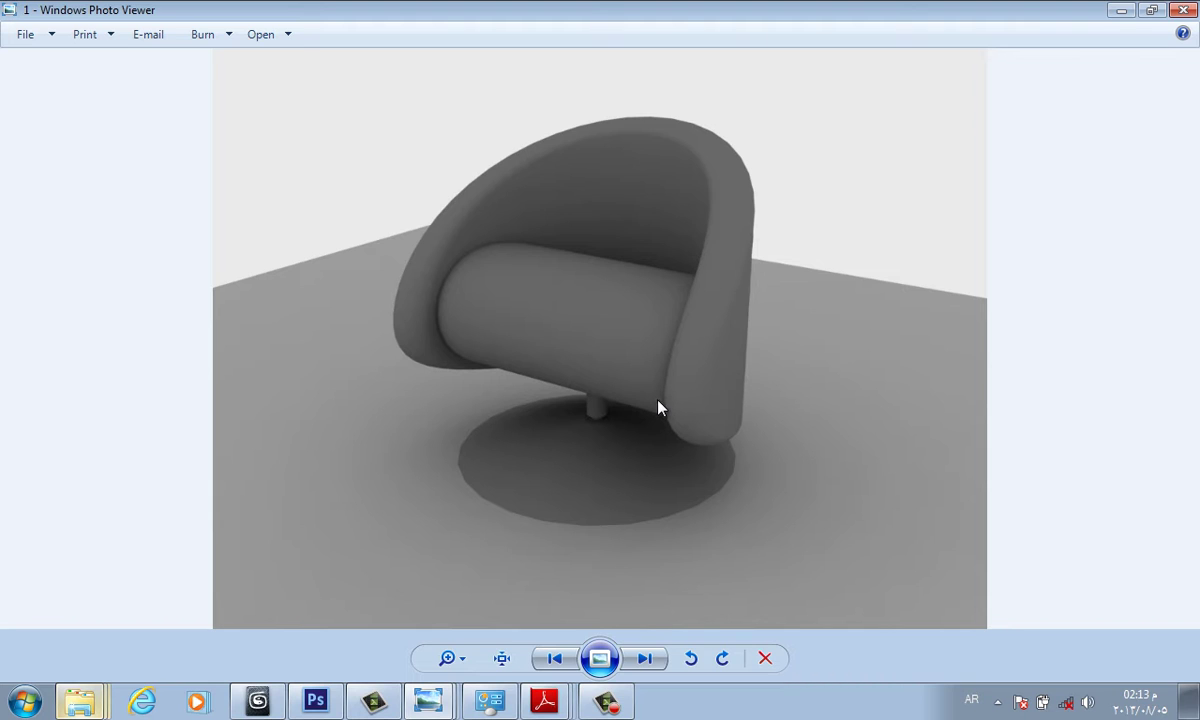
Step forward to images 2 and 04, back to image 1, then bring up the Photoshop sketch board.
{"action": "left_click", "coordinate": [648, 664]}
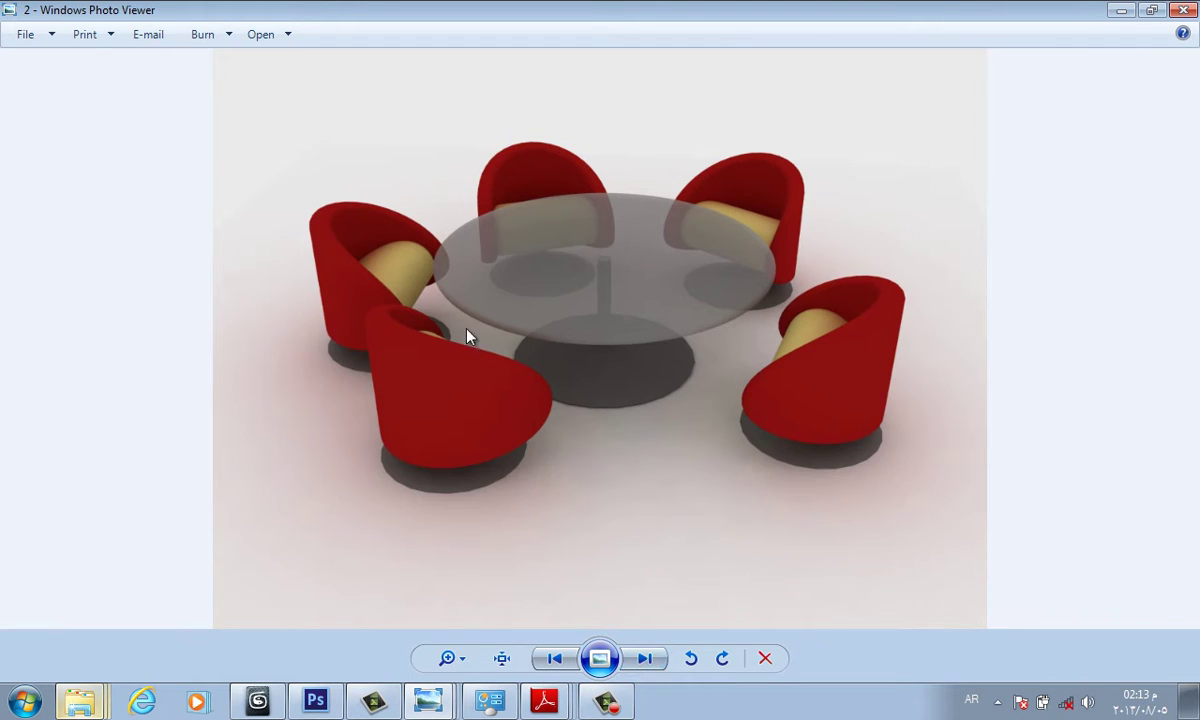
{"action": "left_click", "coordinate": [645, 660]}
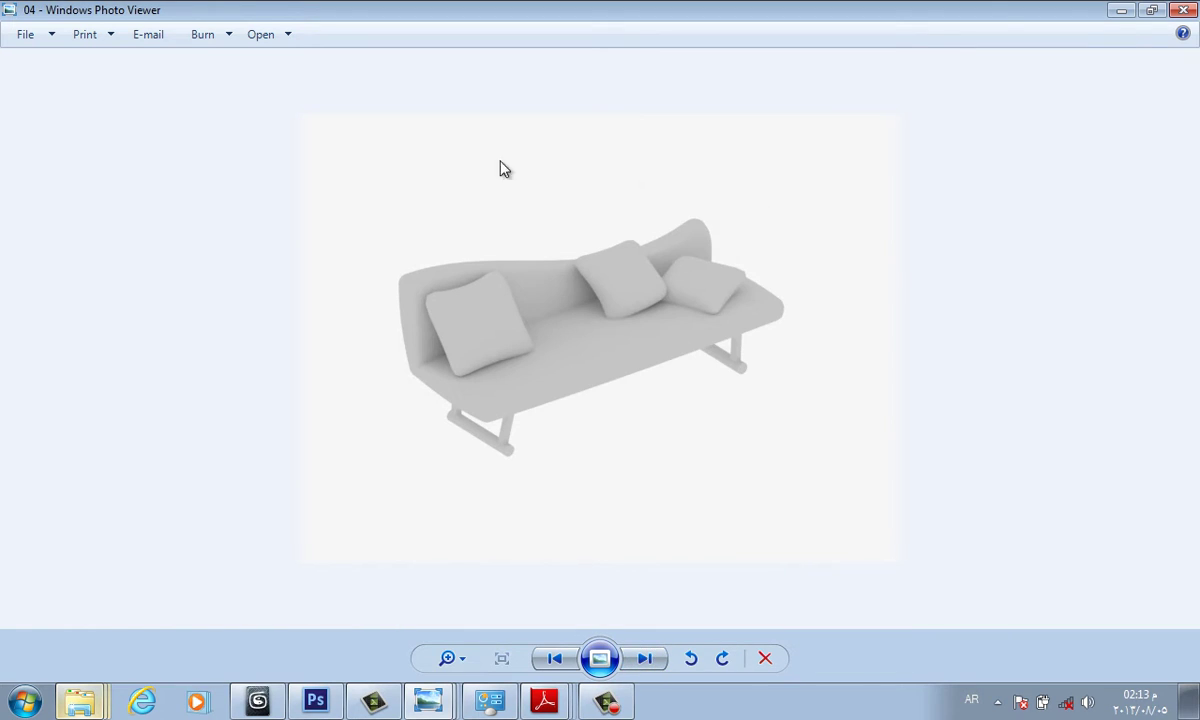
{"action": "left_click", "coordinate": [556, 659]}
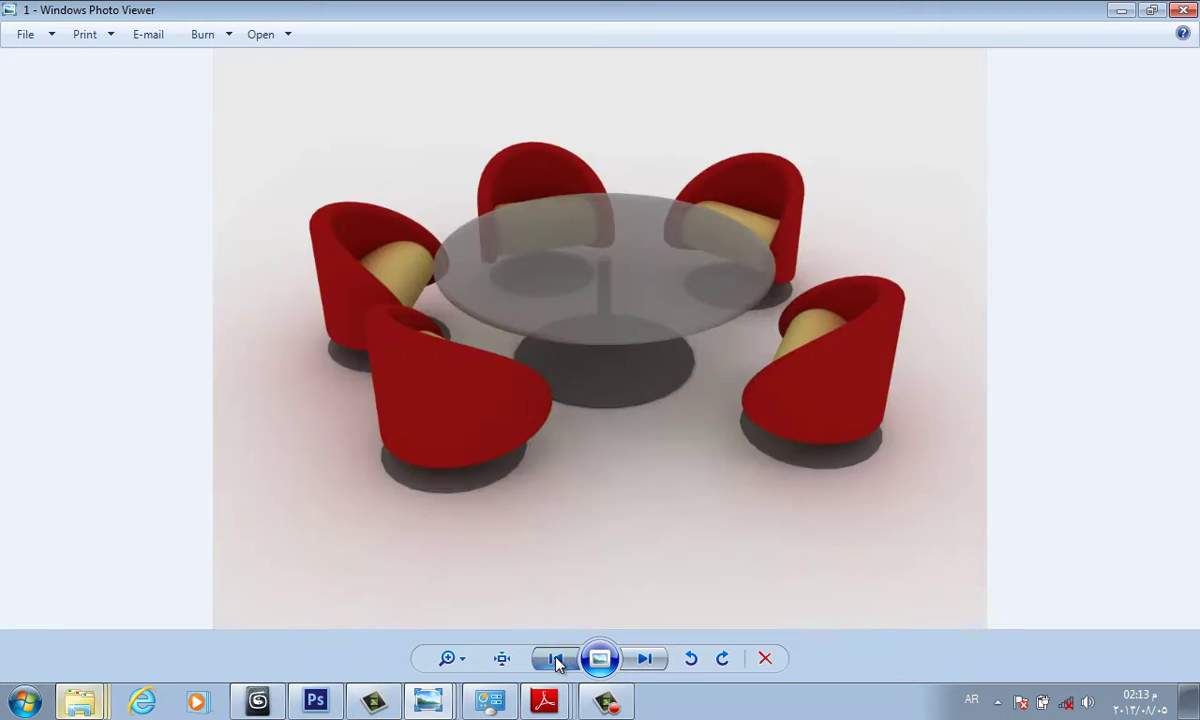
{"action": "left_click", "coordinate": [556, 659]}
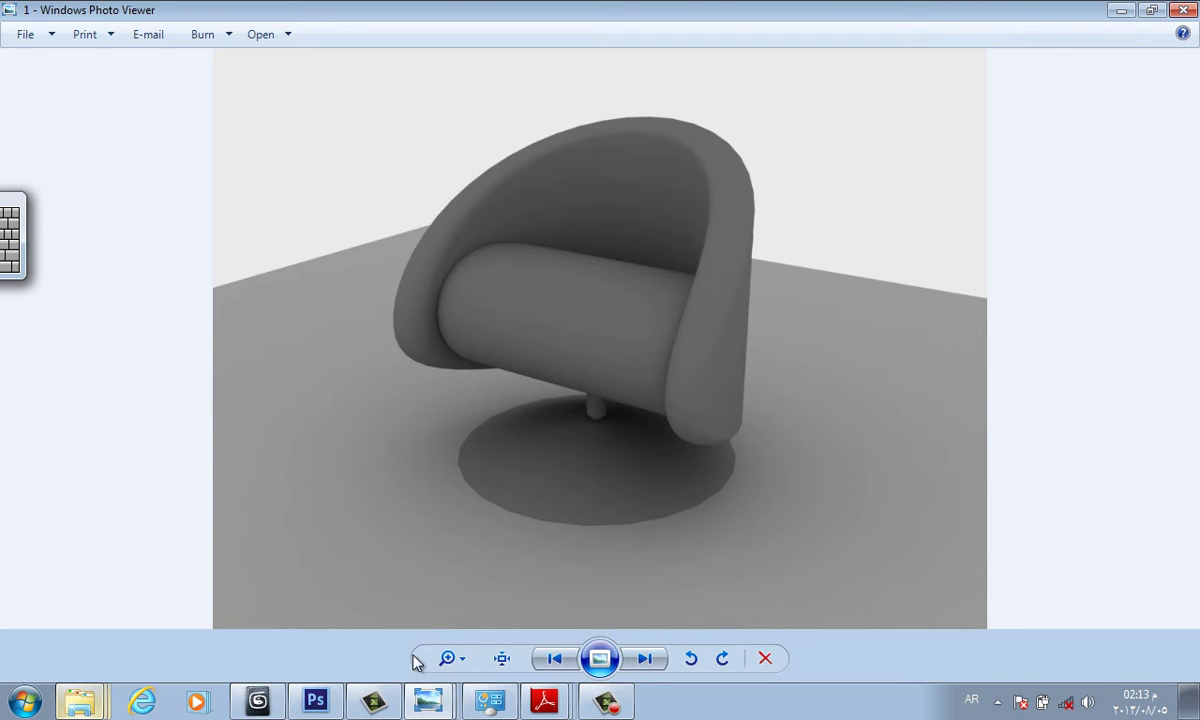
{"action": "left_click", "coordinate": [316, 700]}
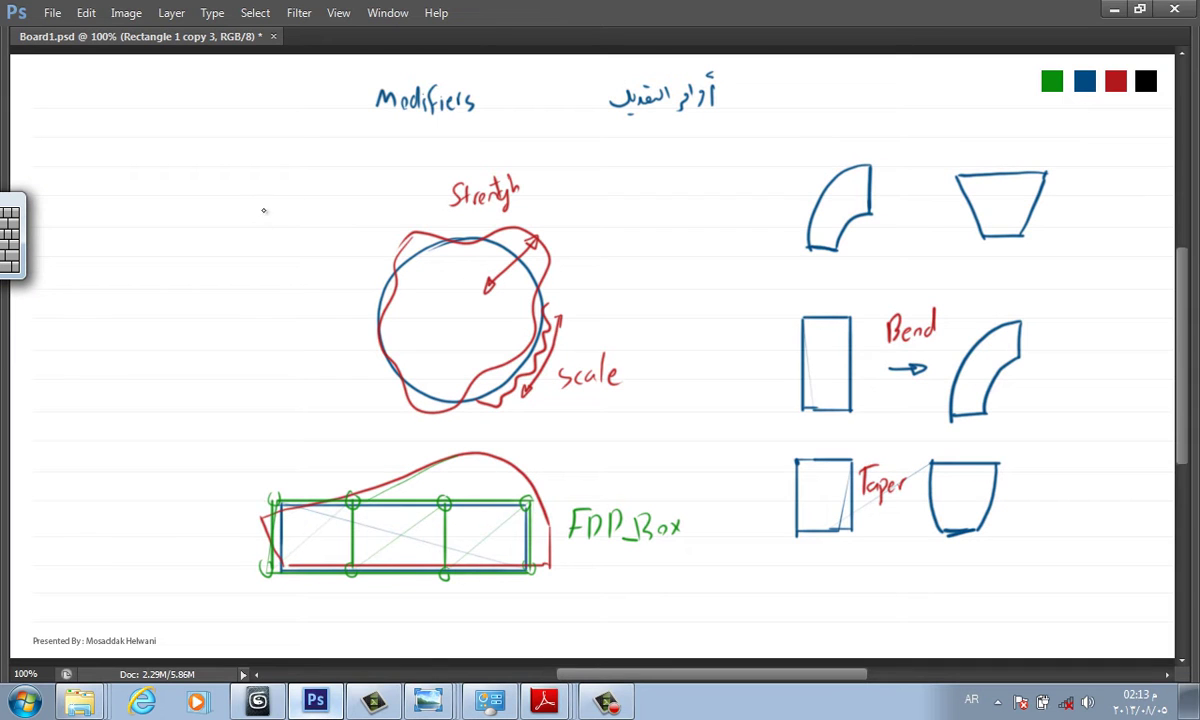
Sketch a green curved profile beside the circle on the Modifiers board, redoing missteps.
{"action": "left_click", "coordinate": [233, 380], "text": "shift"}
{"action": "mouse_move", "coordinate": [239, 388]}
{"action": "left_mouse_down"}
{"action": "mouse_move", "coordinate": [191, 219]}
{"action": "mouse_move", "coordinate": [245, 173]}
{"action": "left_mouse_up"}
{"action": "key", "text": "ctrl+z"}
{"action": "left_click_drag", "start_coordinate": [285, 246], "coordinate": [202, 362]}
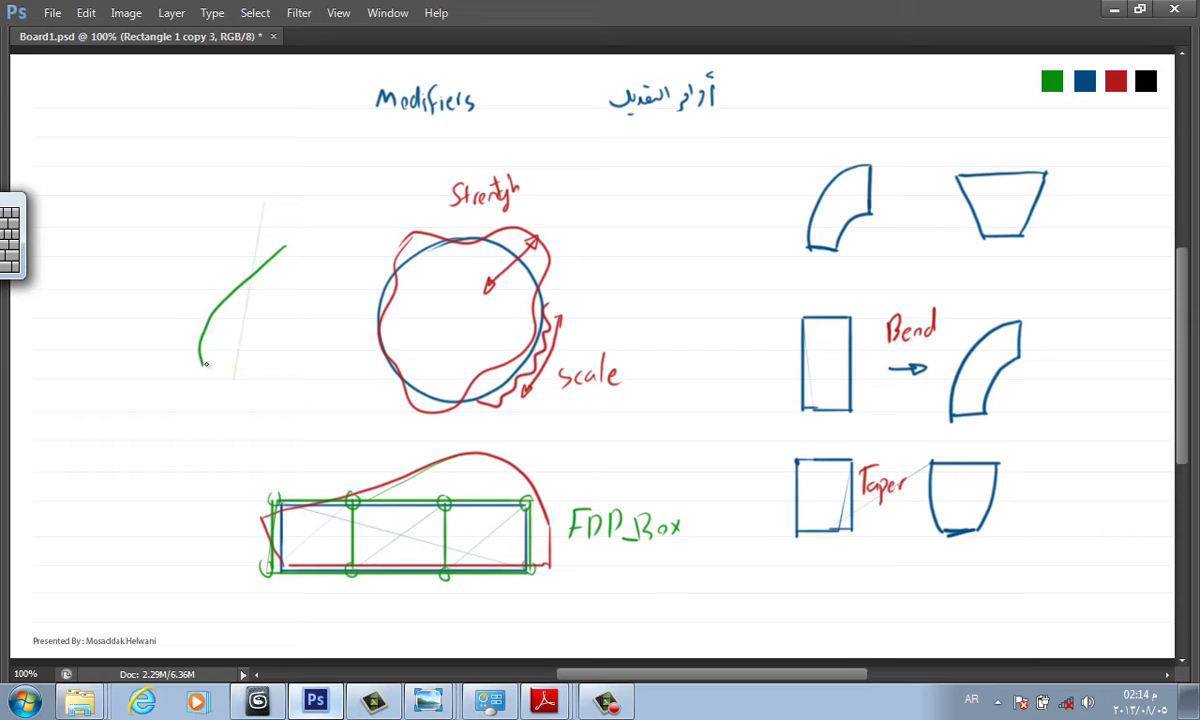
{"action": "left_click_drag", "start_coordinate": [289, 246], "coordinate": [298, 348]}
{"action": "key", "text": "ctrl+z"}
{"action": "mouse_move", "coordinate": [289, 246]}
{"action": "left_mouse_down"}
{"action": "mouse_move", "coordinate": [289, 358]}
{"action": "mouse_move", "coordinate": [206, 360]}
{"action": "left_mouse_up"}
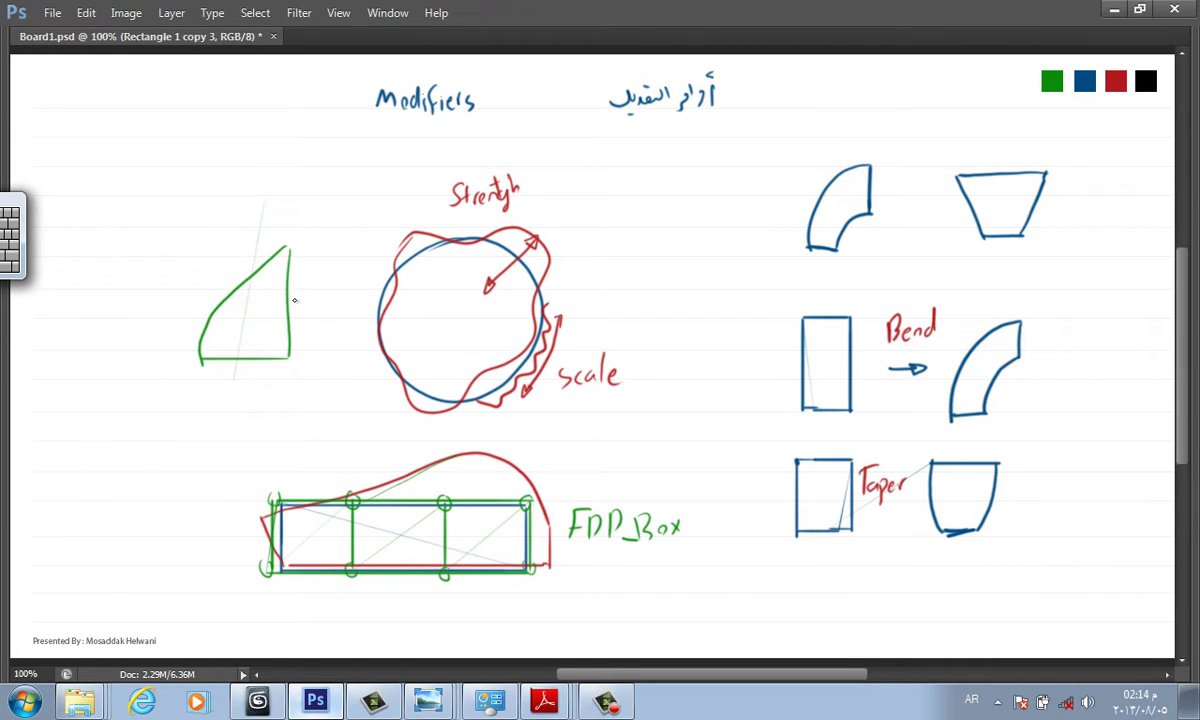
Bring the grey chair render in Windows Photo Viewer back to the front.
{"action": "left_click", "coordinate": [373, 700]}
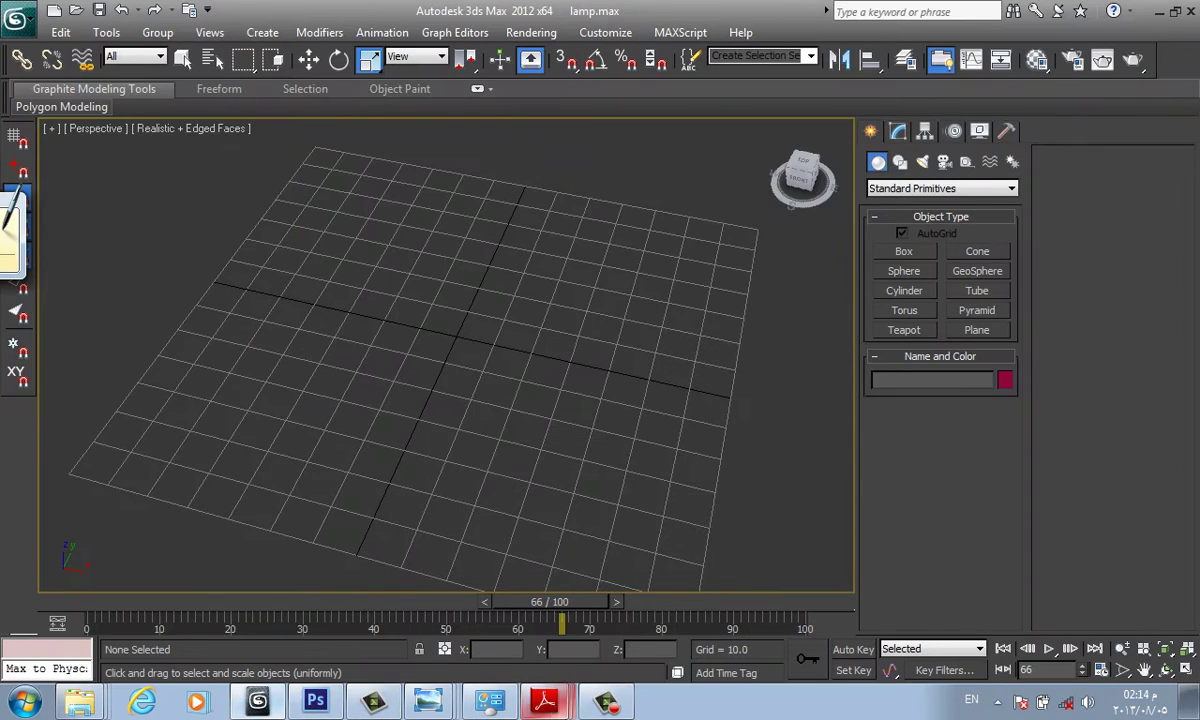
{"action": "left_click", "coordinate": [544, 700]}
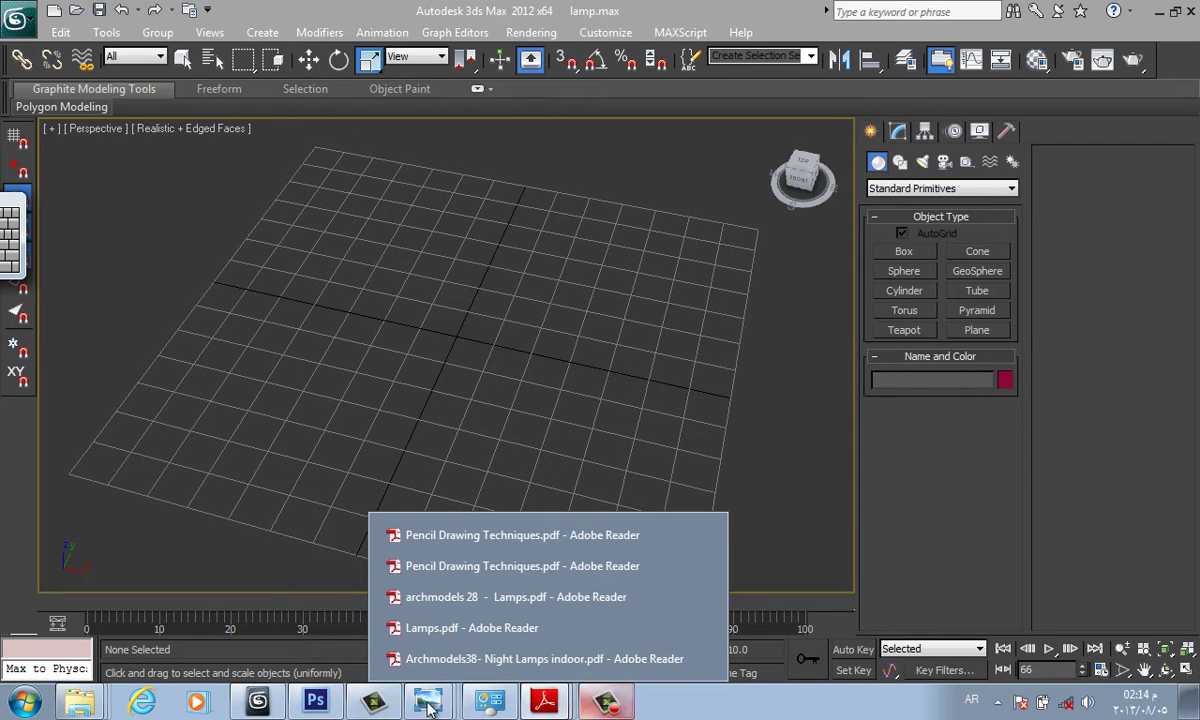
{"action": "left_click", "coordinate": [450, 655]}
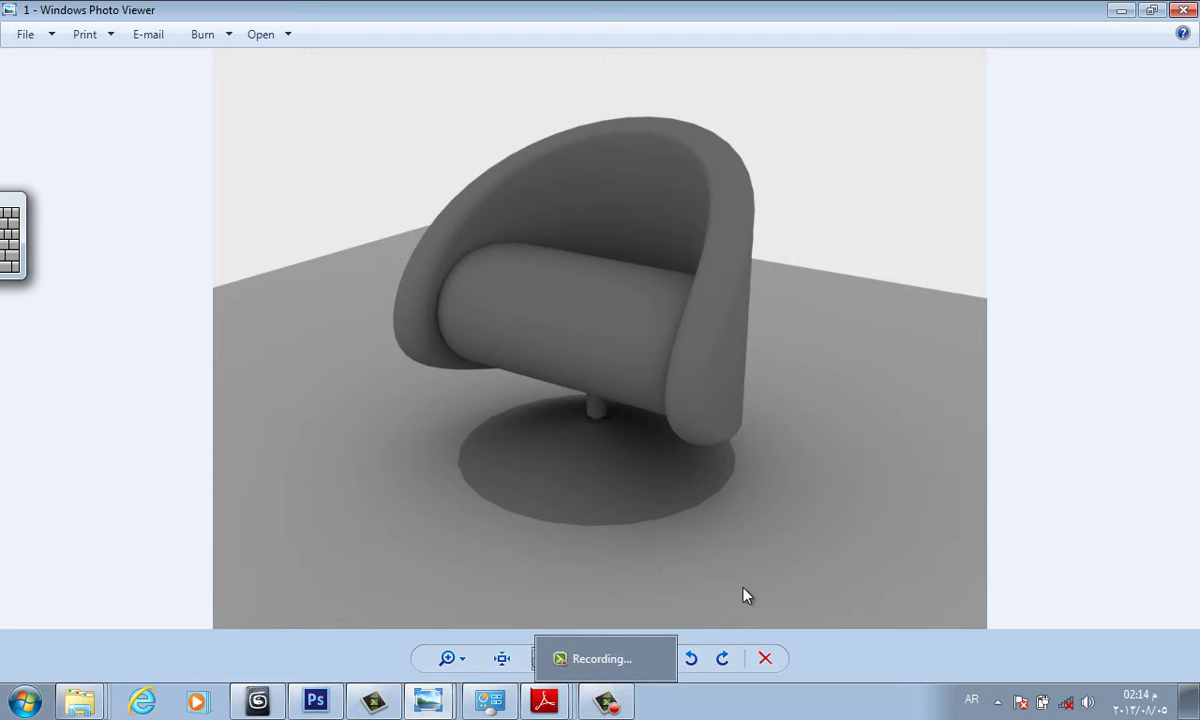
Step through the grey chair, red table-set and grey sofa reference renders.
{"action": "left_click", "coordinate": [647, 662]}
{"action": "left_click", "coordinate": [647, 662]}
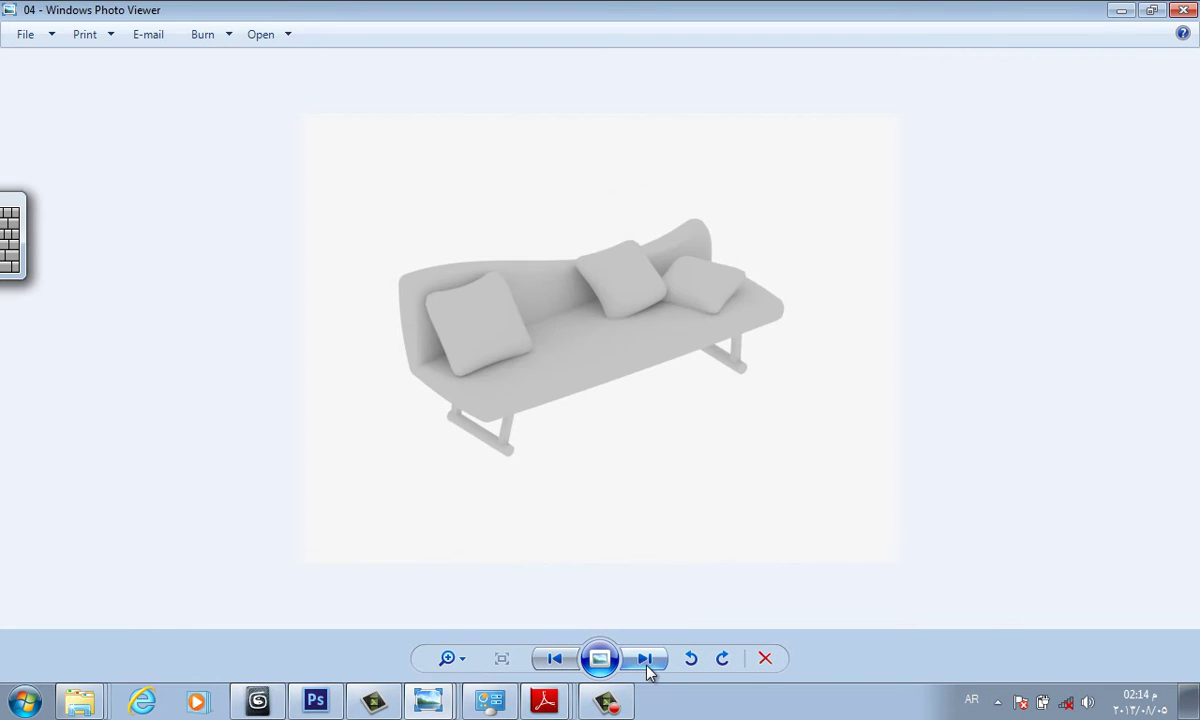
{"action": "left_click", "coordinate": [556, 657]}
{"action": "left_click", "coordinate": [556, 657]}
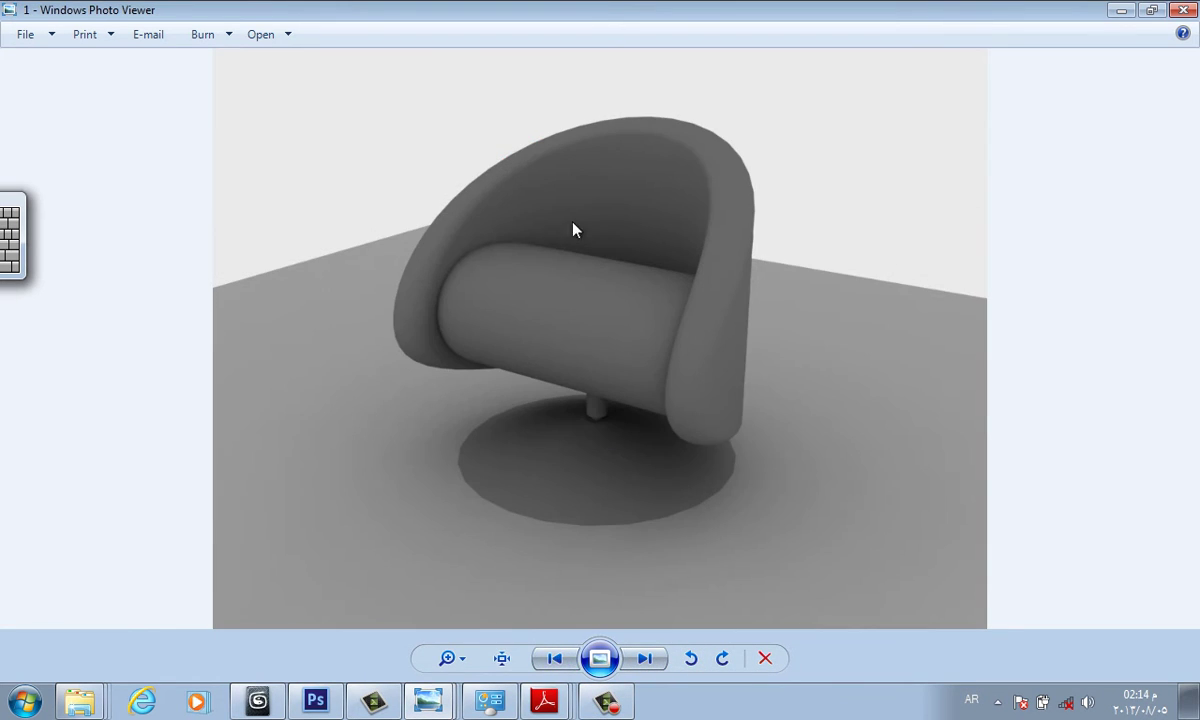
{"action": "left_click", "coordinate": [650, 660]}
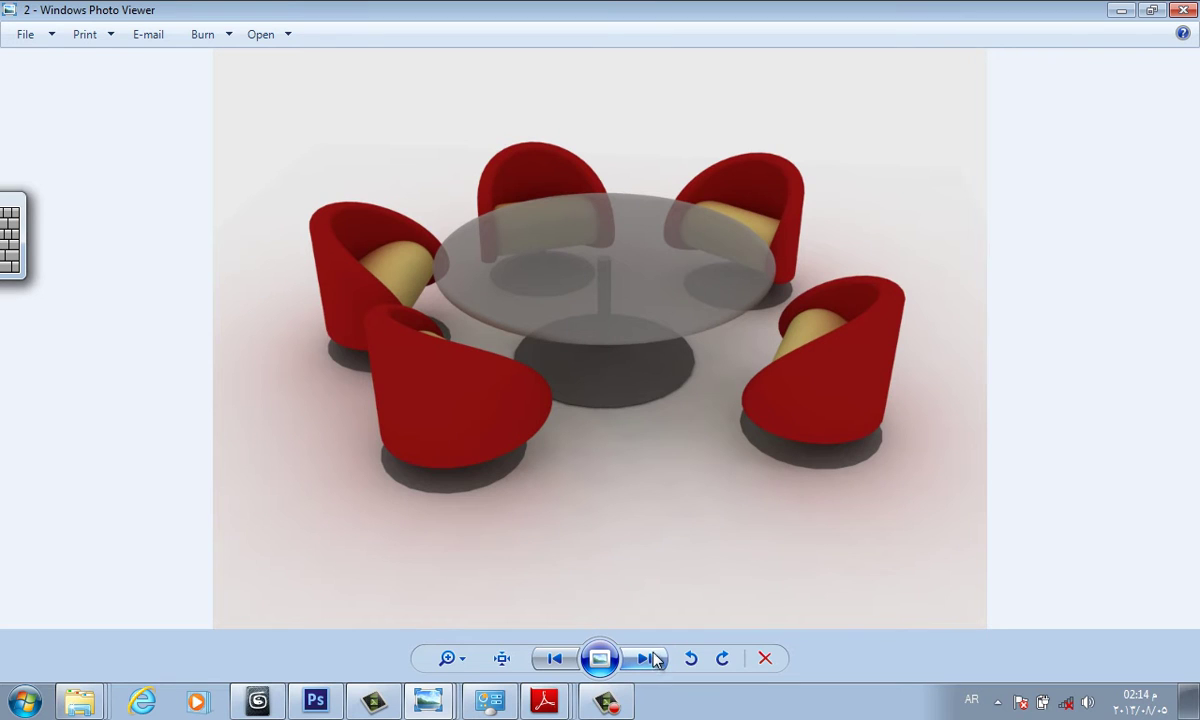
{"action": "left_click", "coordinate": [648, 658]}
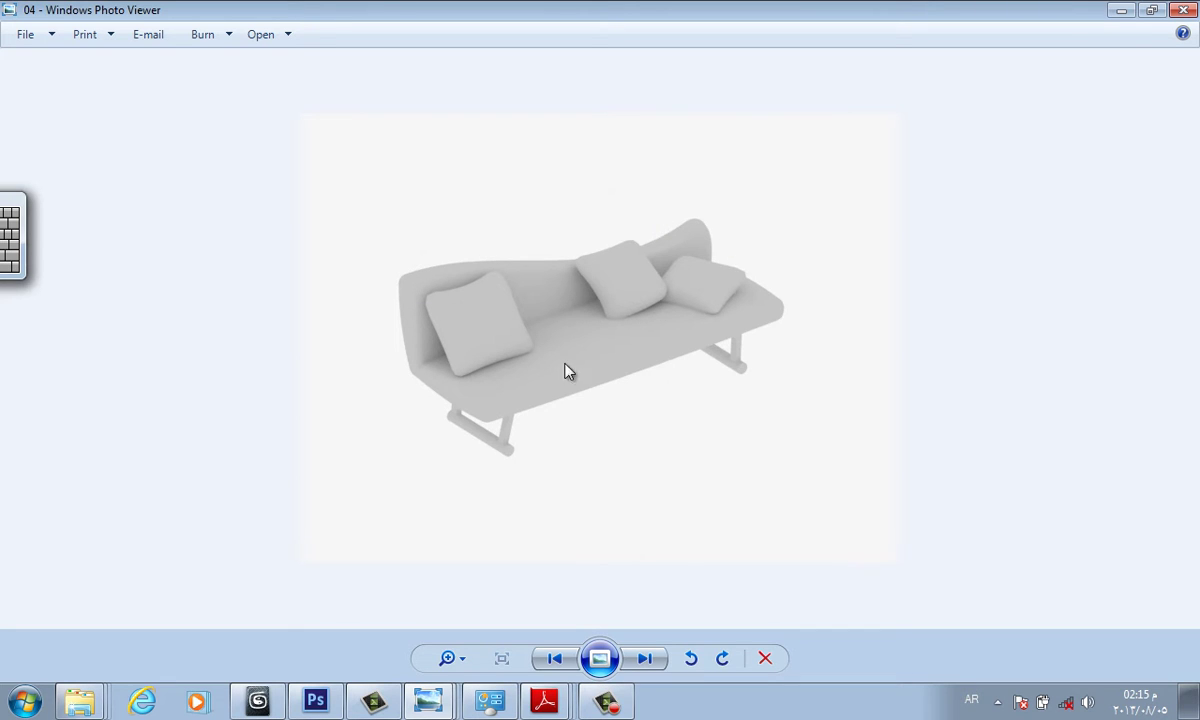
Zoom into the sofa render, pan to inspect its legs, then restore the full image.
{"action": "scroll", "coordinate": [497, 314], "scroll_direction": "up", "scroll_amount": 2}
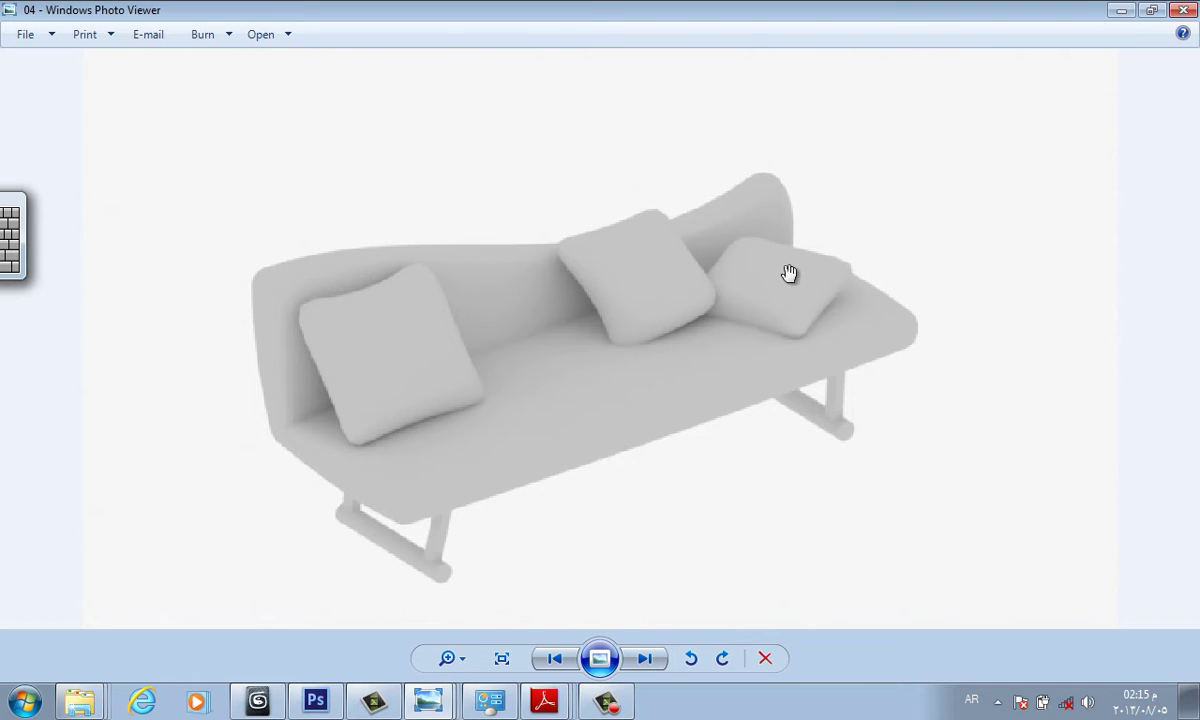
{"action": "left_click_drag", "start_coordinate": [710, 512], "coordinate": [675, 351]}
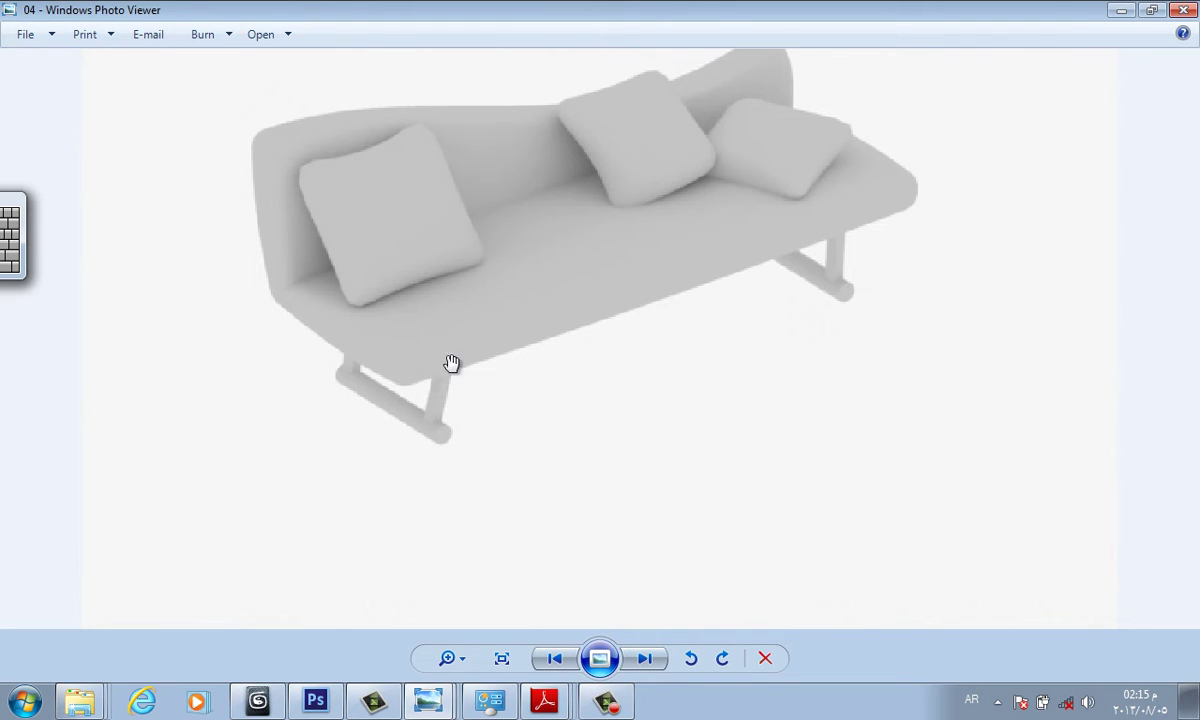
{"action": "left_click_drag", "start_coordinate": [473, 434], "coordinate": [533, 554]}
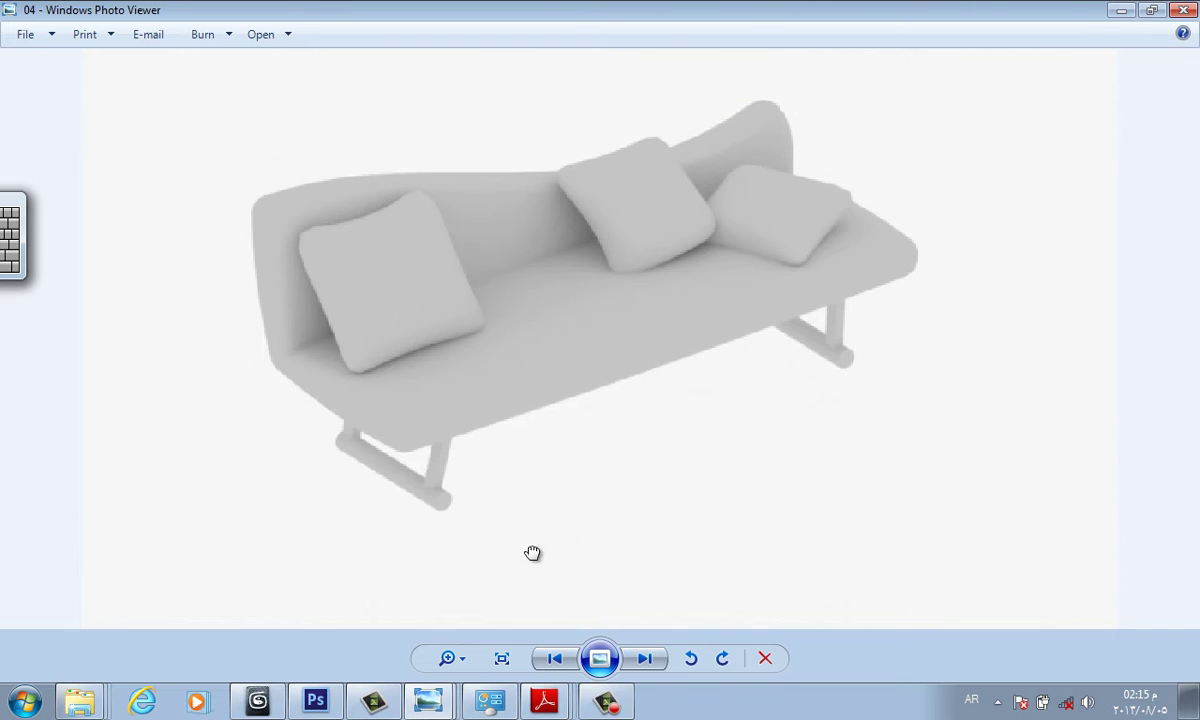
{"action": "left_click", "coordinate": [645, 658]}
Browse on to the red chairs render, then return to the empty 3ds Max scene.
{"action": "left_click", "coordinate": [643, 660]}
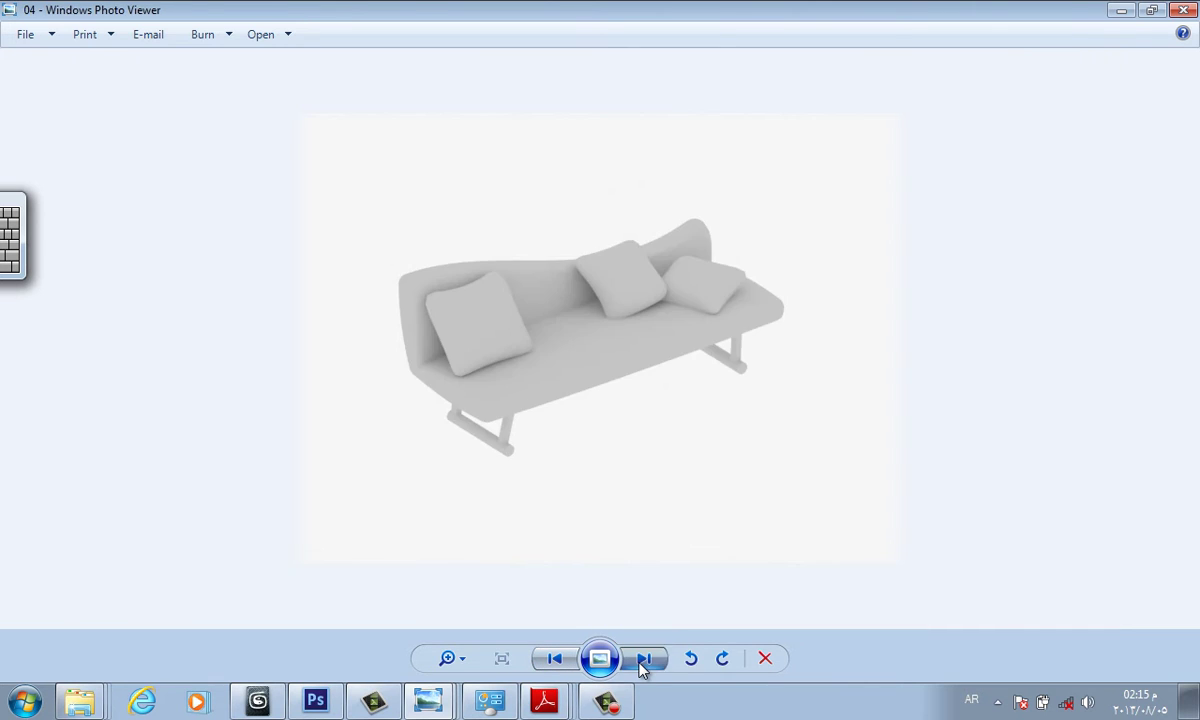
{"action": "left_click", "coordinate": [643, 660]}
{"action": "left_click", "coordinate": [643, 660]}
{"action": "left_click", "coordinate": [556, 659]}
{"action": "left_click", "coordinate": [556, 659]}
{"action": "left_click", "coordinate": [556, 659]}
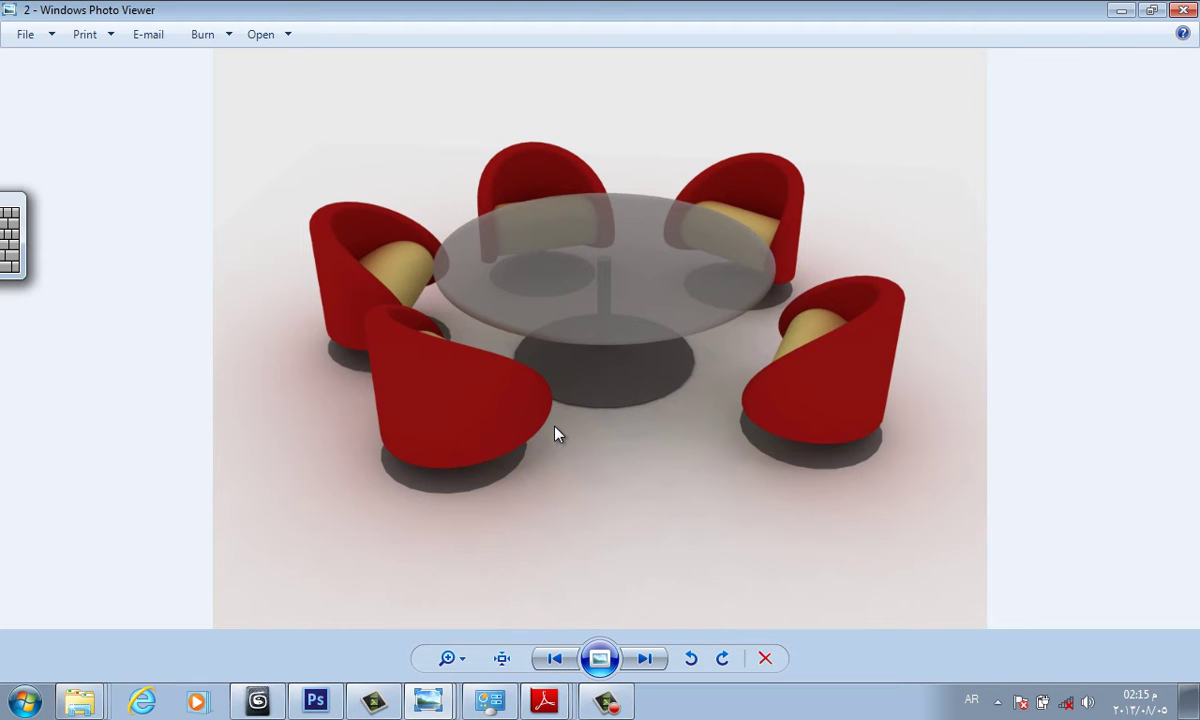
{"action": "left_click", "coordinate": [258, 700]}
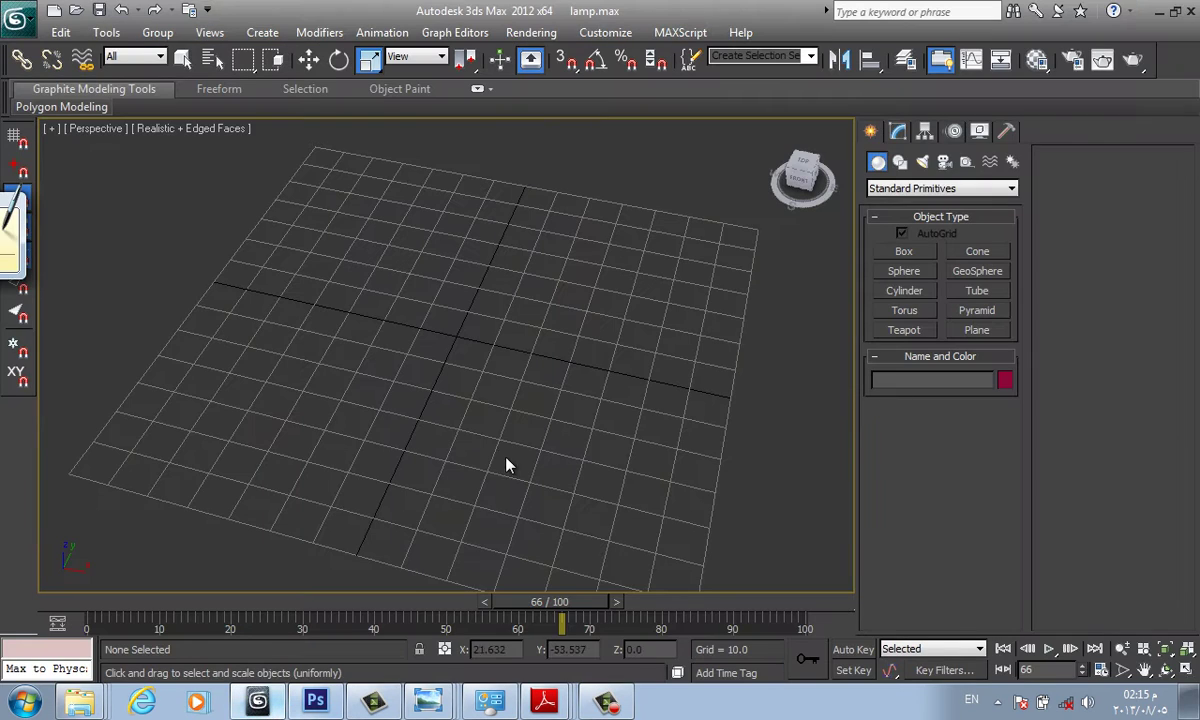
Drag out a flat ChamferCyl from Extended Primitives near the grid centre.
{"action": "scroll", "coordinate": [489, 401], "scroll_direction": "up", "scroll_amount": 2}
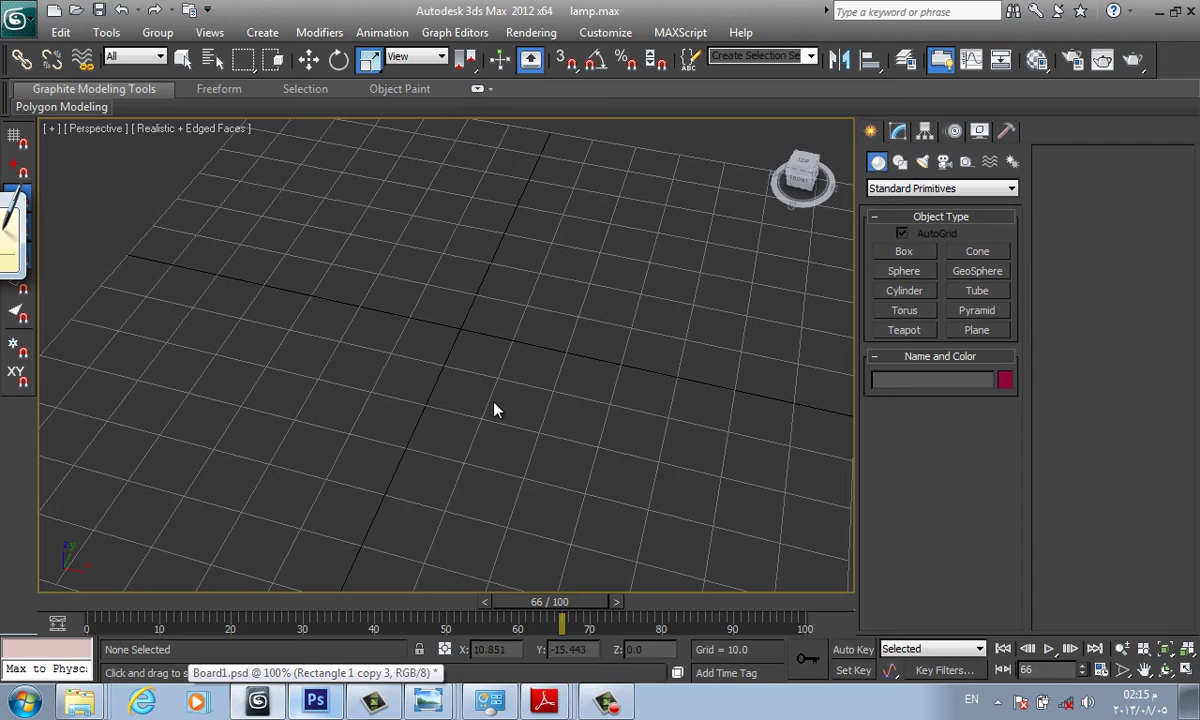
{"action": "middle_click_drag", "start_coordinate": [494, 410], "coordinate": [595, 457], "text": "alt"}
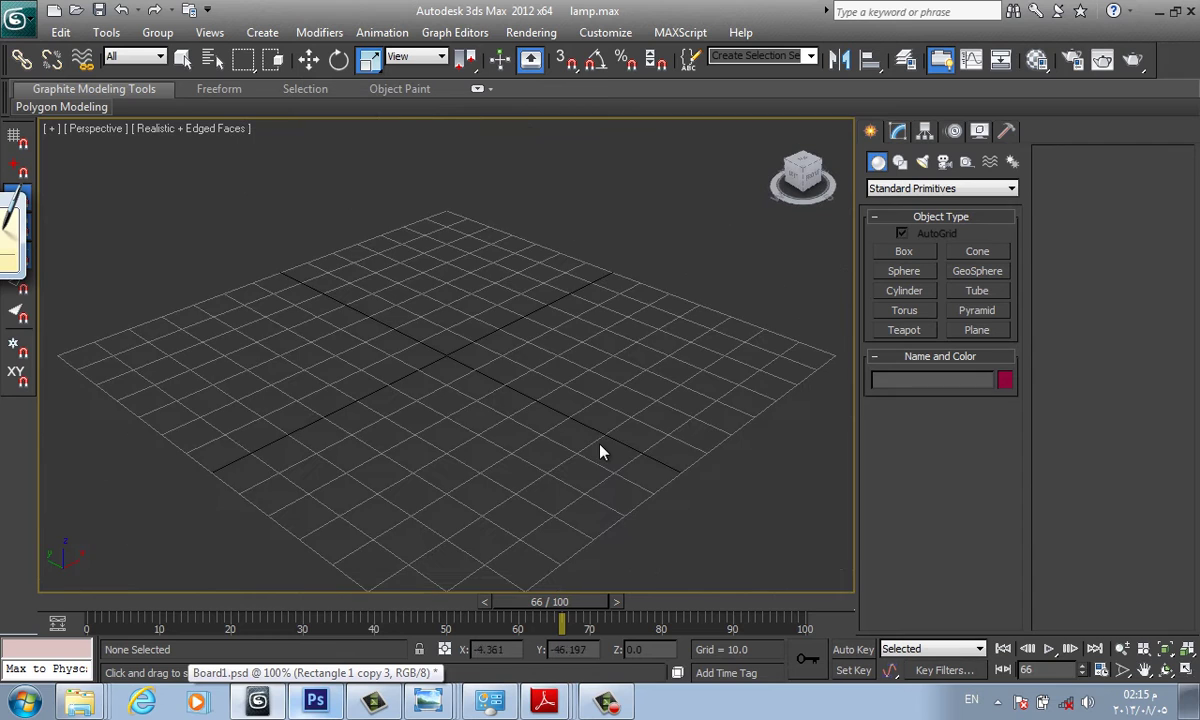
{"action": "left_click", "coordinate": [940, 195]}
{"action": "left_click", "coordinate": [925, 203]}
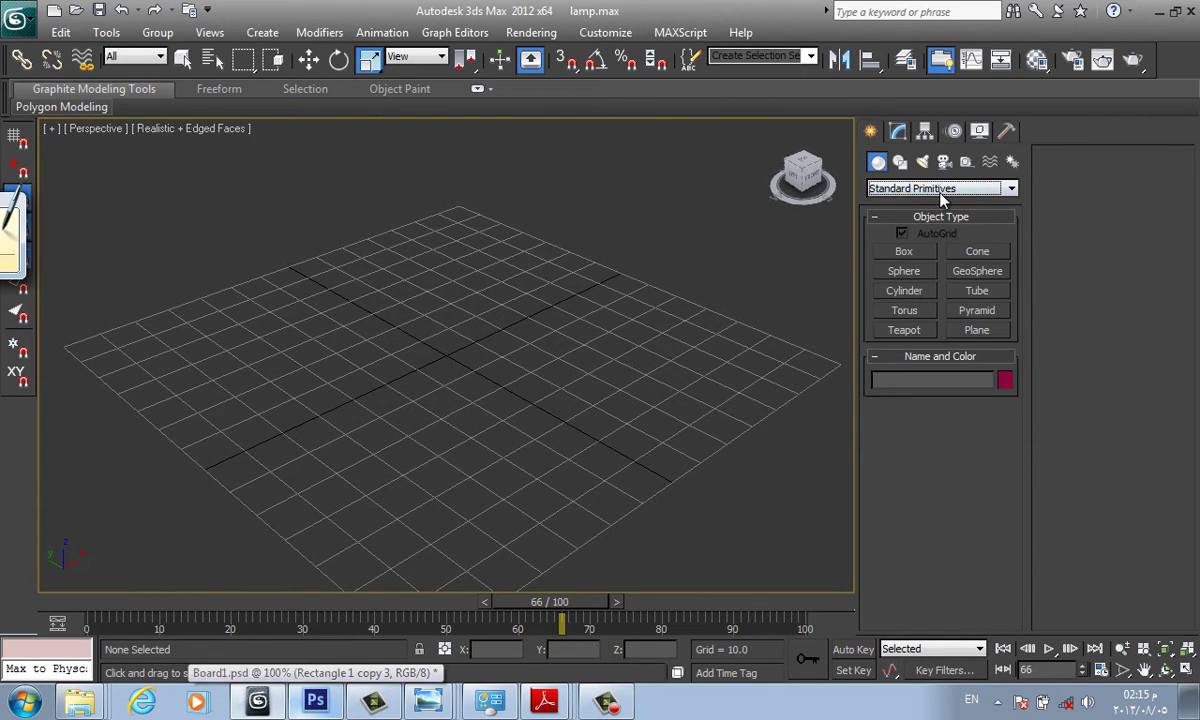
{"action": "left_click", "coordinate": [942, 190]}
{"action": "left_click", "coordinate": [943, 214]}
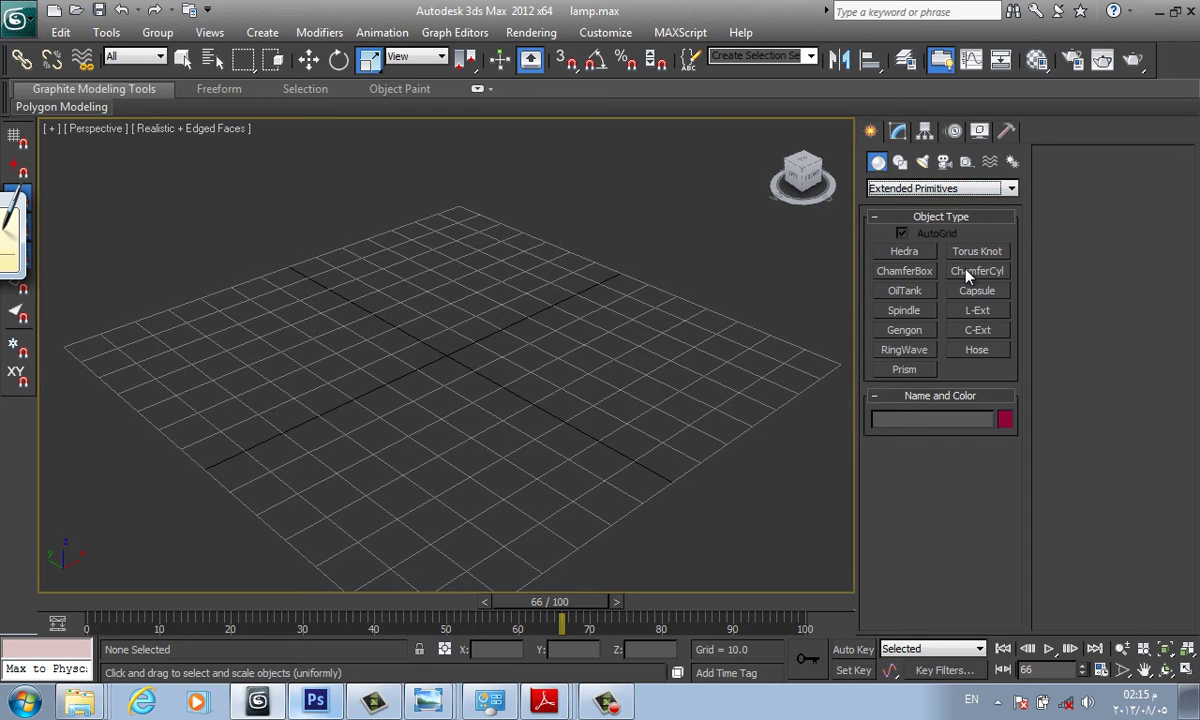
{"action": "left_click", "coordinate": [952, 272]}
{"action": "left_click_drag", "start_coordinate": [453, 351], "coordinate": [482, 474]}
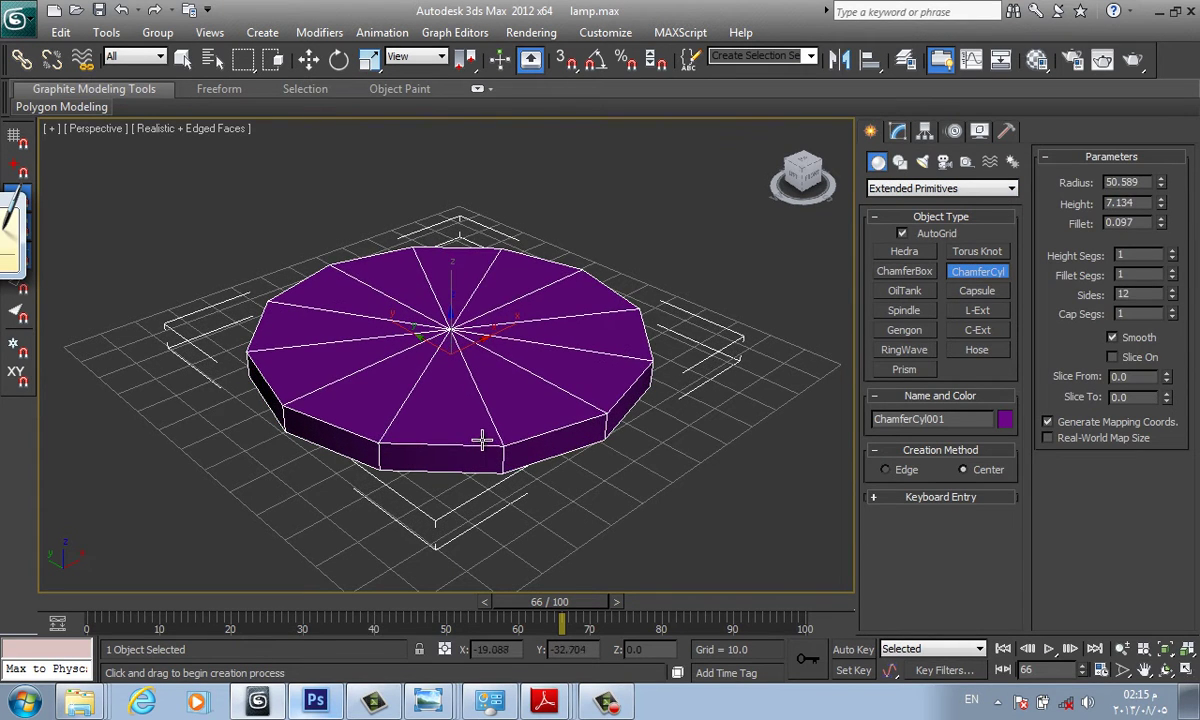
{"action": "left_click", "coordinate": [484, 445]}
{"action": "left_click", "coordinate": [492, 447]}
Raise the disc's Sides to 53, with 4 fillet segments, for a smoother rounded edge.
{"action": "key", "text": "r"}
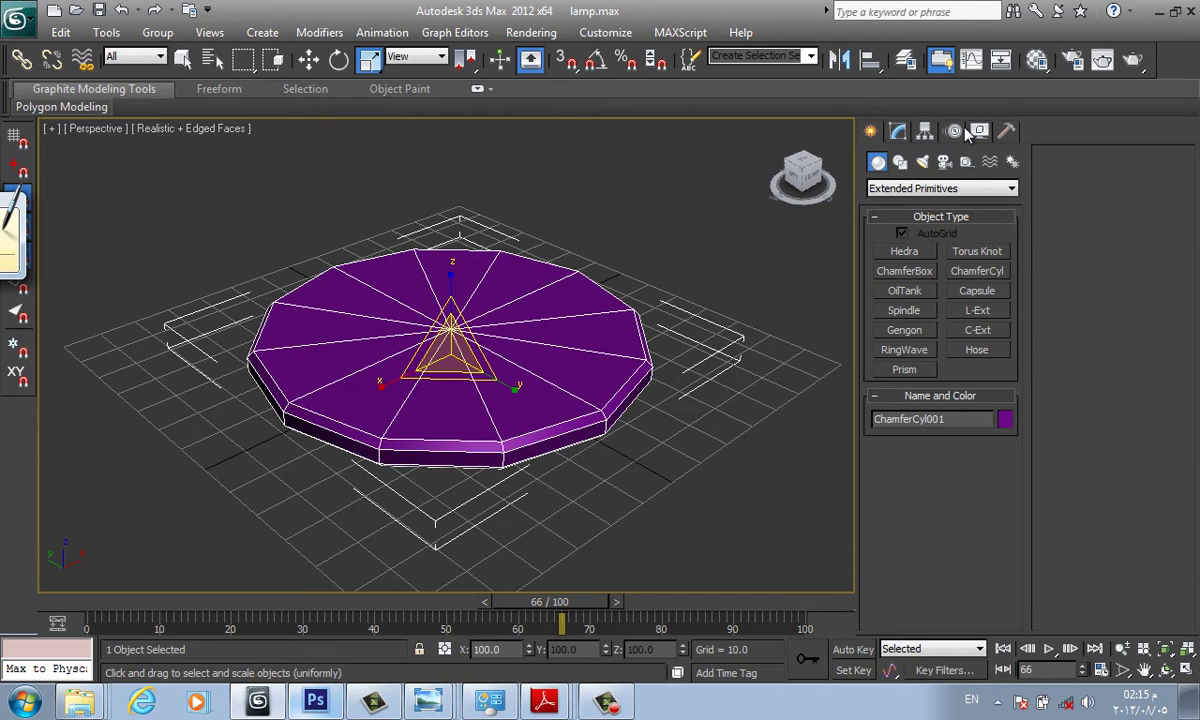
{"action": "left_click", "coordinate": [900, 132]}
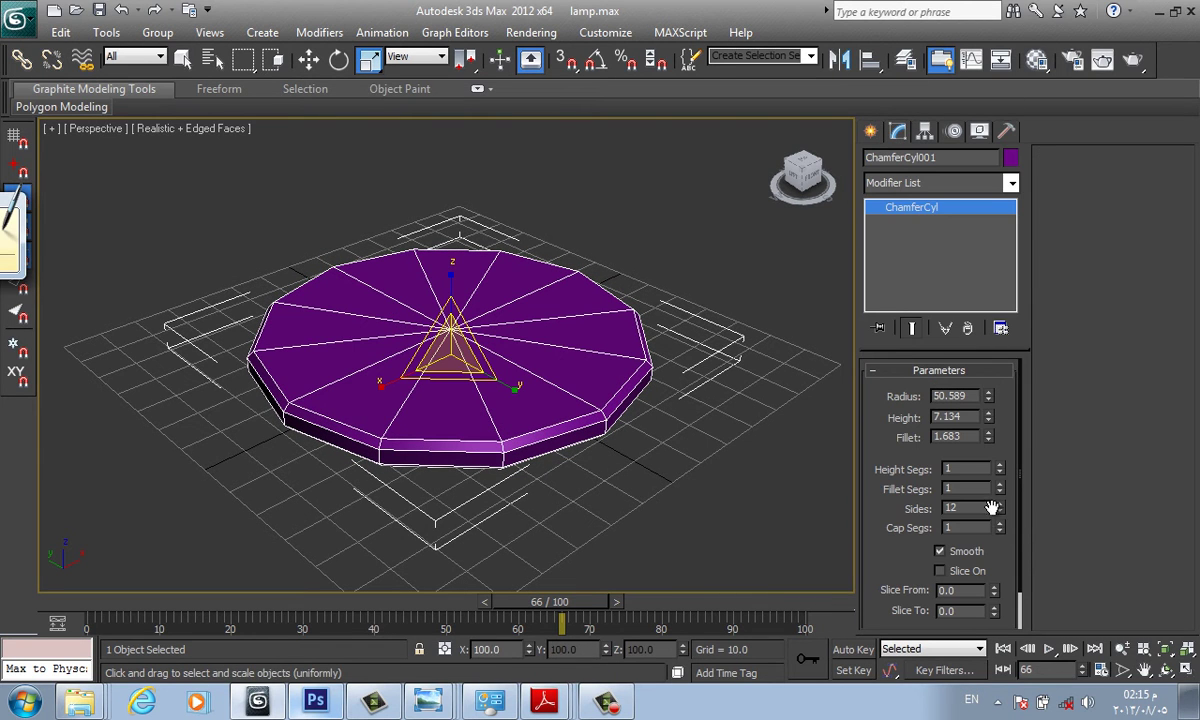
{"action": "mouse_move", "coordinate": [993, 507]}
{"action": "left_mouse_down"}
{"action": "mouse_move", "coordinate": [975, 203]}
{"action": "mouse_move", "coordinate": [995, 284]}
{"action": "left_mouse_up"}
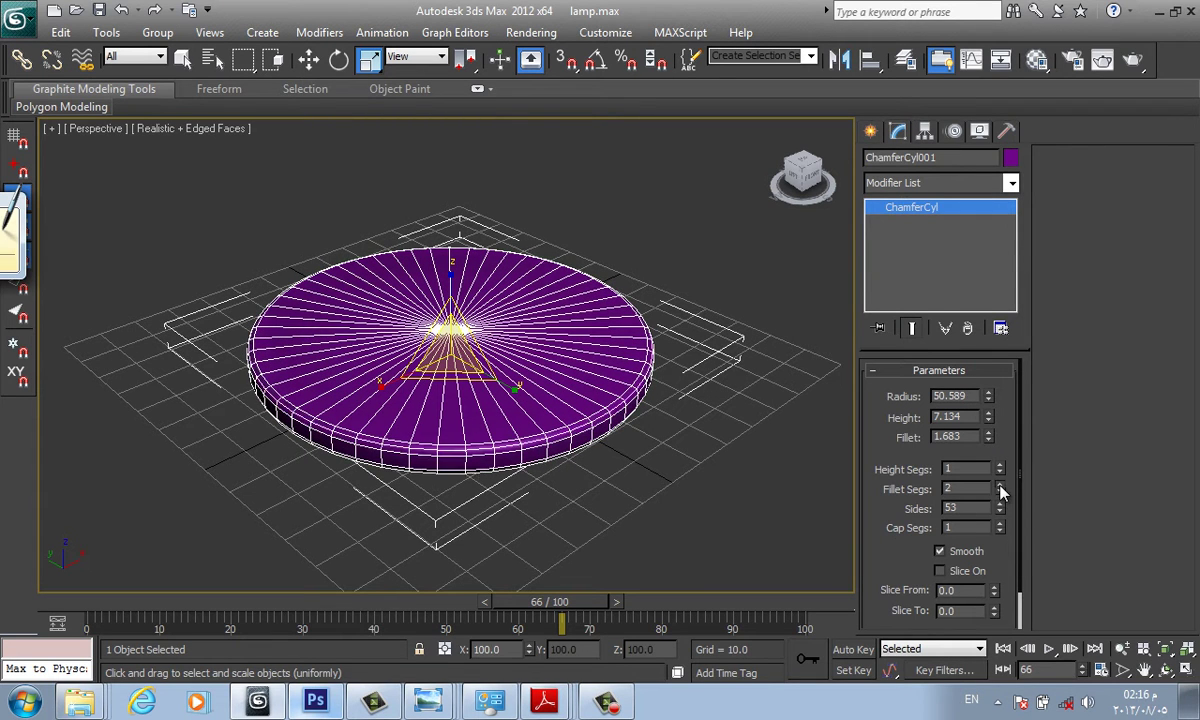
{"action": "left_click", "coordinate": [804, 449]}
{"action": "left_click", "coordinate": [566, 407]}
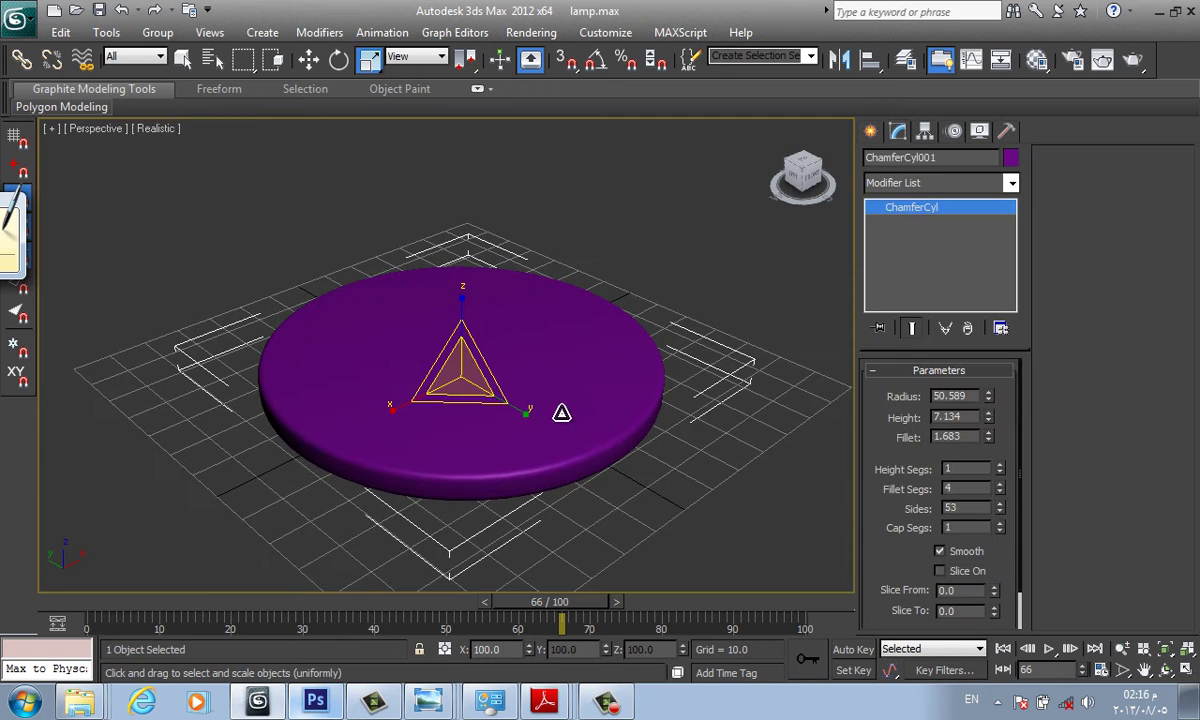
Rotate the disc upright to -90 degrees with angle snap and orbit to face it.
{"action": "middle_click_drag", "start_coordinate": [600, 355], "coordinate": [600, 367]}
{"action": "key", "text": "e"}
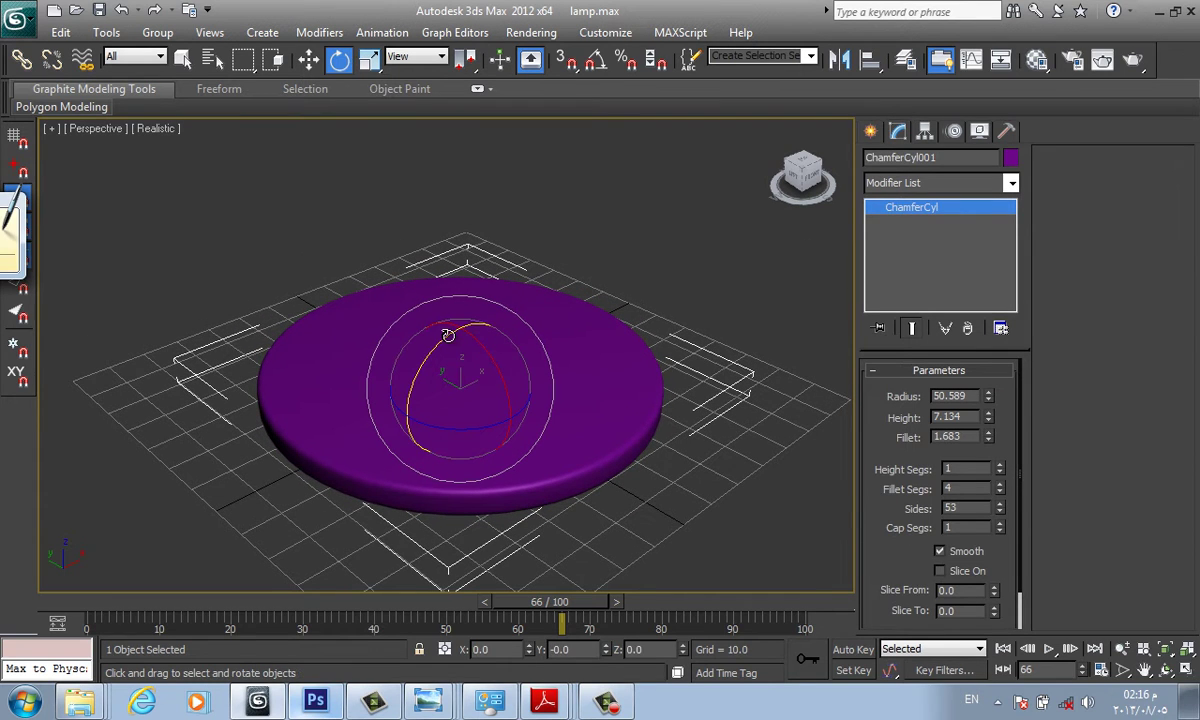
{"action": "key", "text": "a"}
{"action": "left_click_drag", "start_coordinate": [446, 341], "coordinate": [391, 400]}
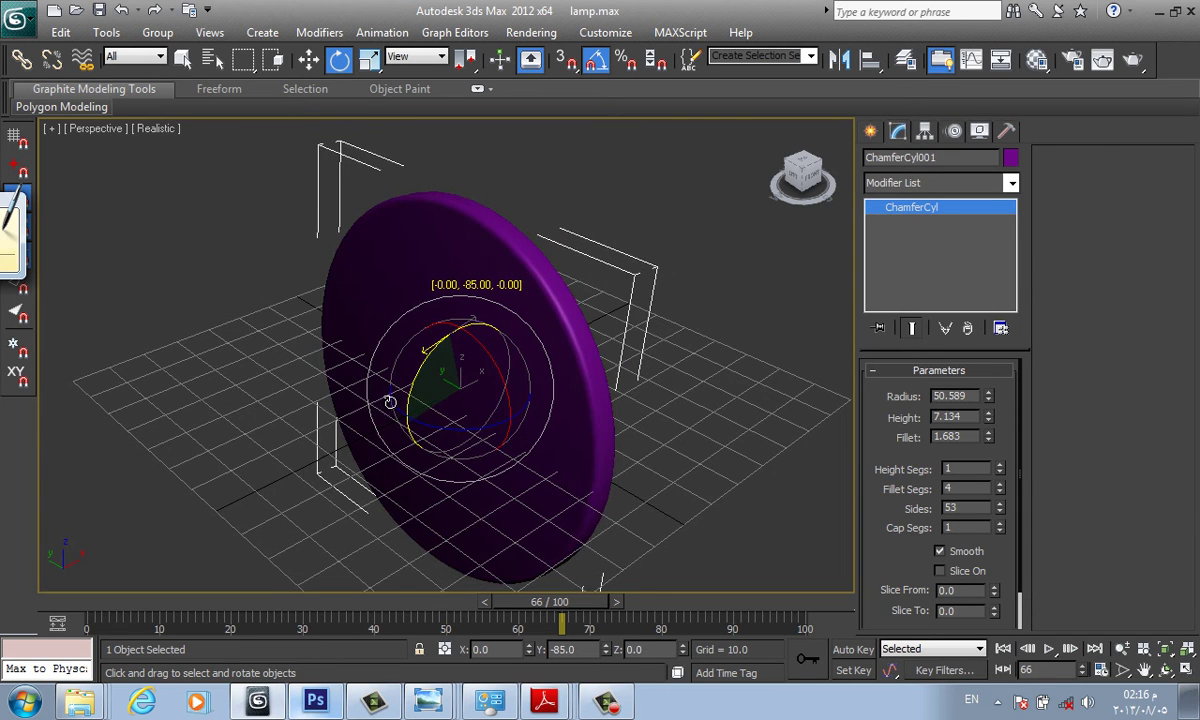
{"action": "left_click_drag", "start_coordinate": [391, 400], "coordinate": [543, 397]}
{"action": "middle_click_drag", "start_coordinate": [543, 397], "coordinate": [856, 251], "text": "alt"}
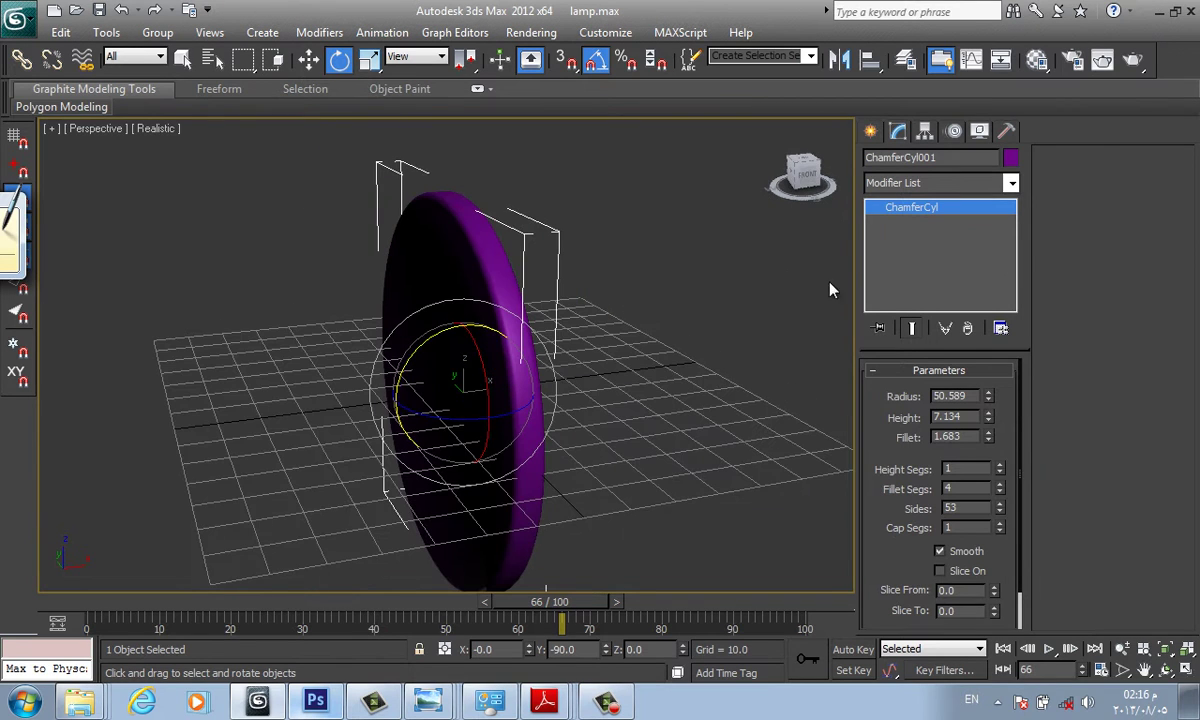
Add a Bend modifier on the Y axis with direction 90 and angle 201.5.
{"action": "left_click", "coordinate": [943, 183]}
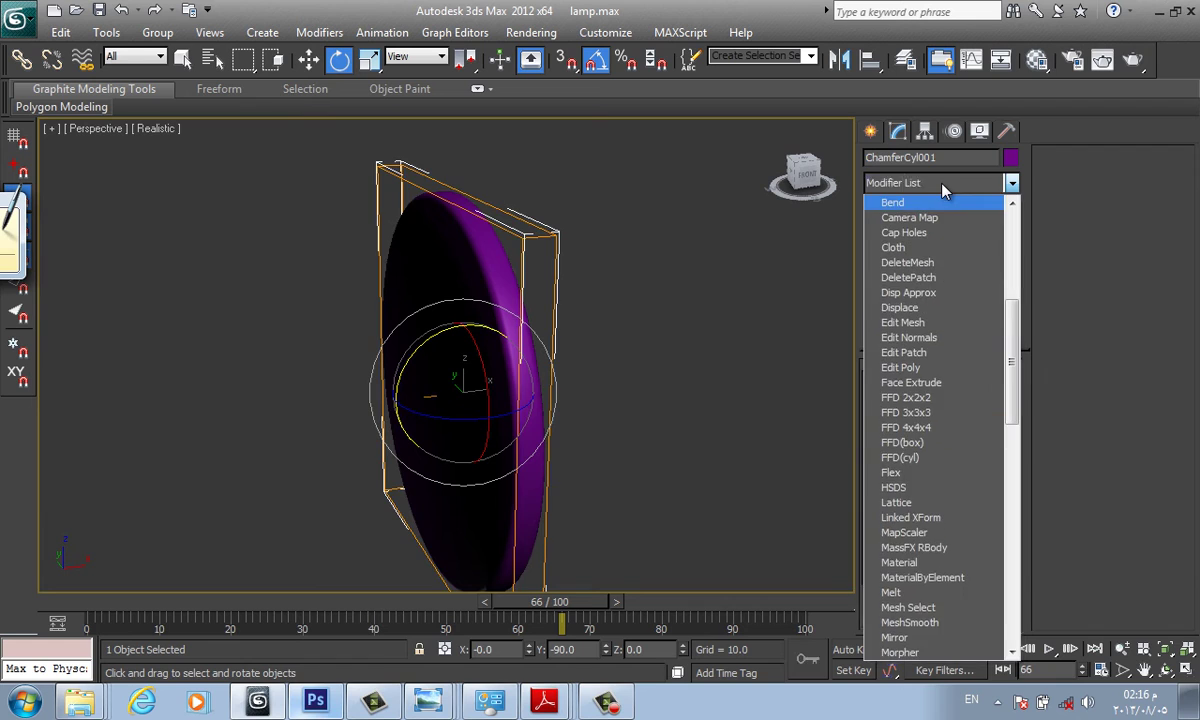
{"action": "key", "text": "Return"}
{"action": "left_click_drag", "start_coordinate": [988, 398], "coordinate": [968, 280]}
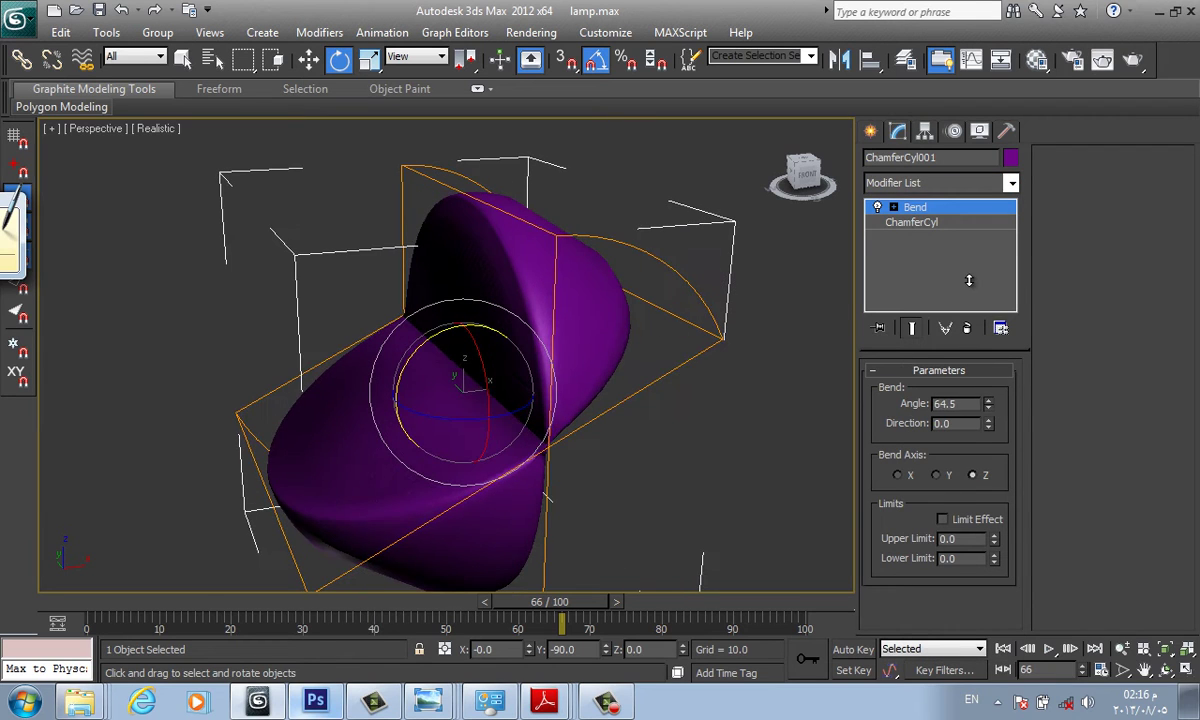
{"action": "left_click", "coordinate": [937, 475]}
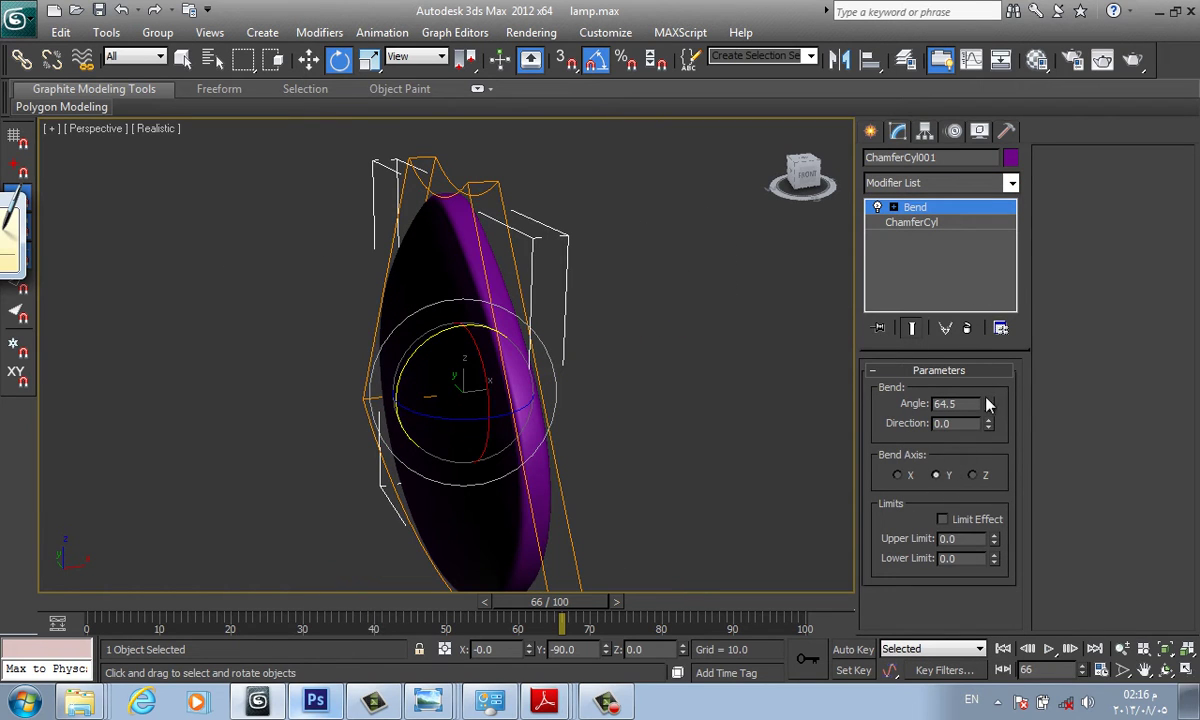
{"action": "double_click", "coordinate": [961, 425]}
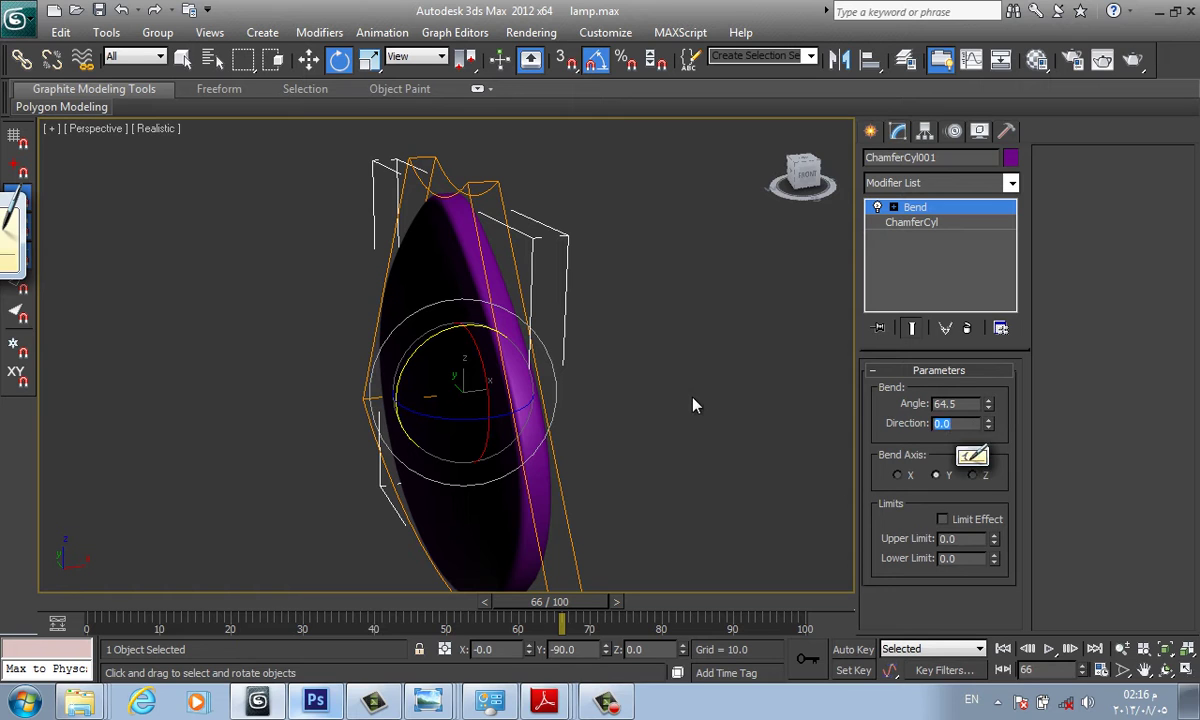
{"action": "type", "text": "90"}
{"action": "key", "text": "Return"}
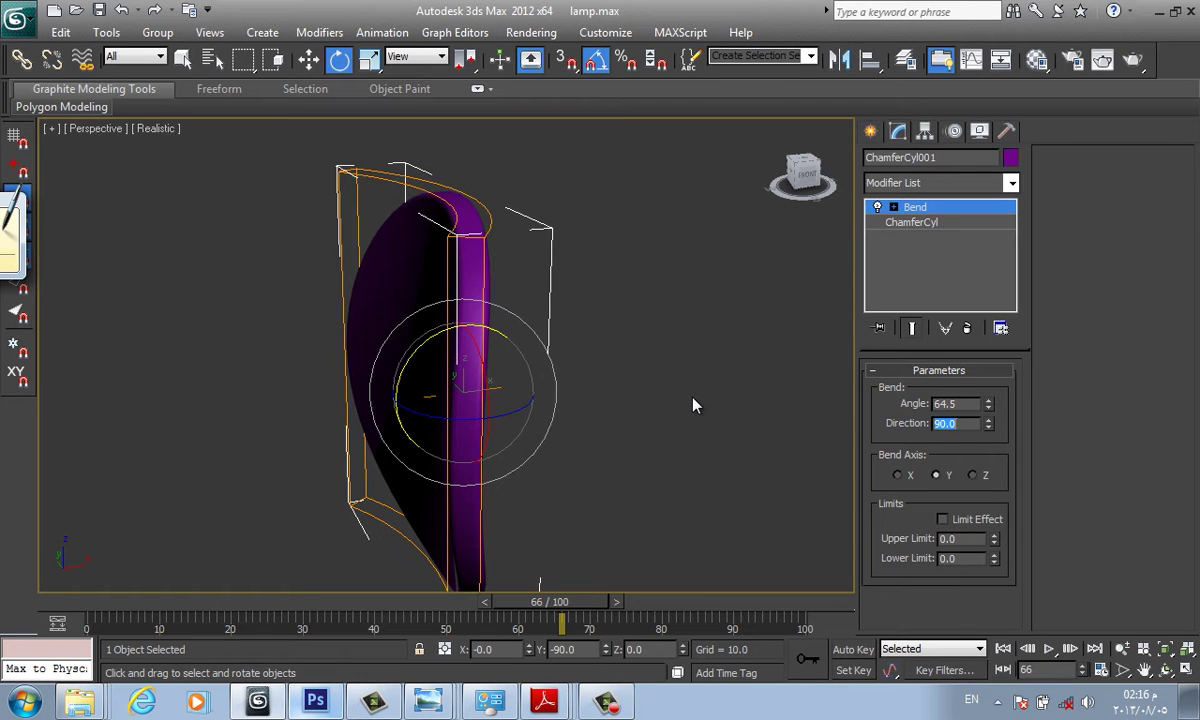
{"action": "right_click", "coordinate": [990, 426]}
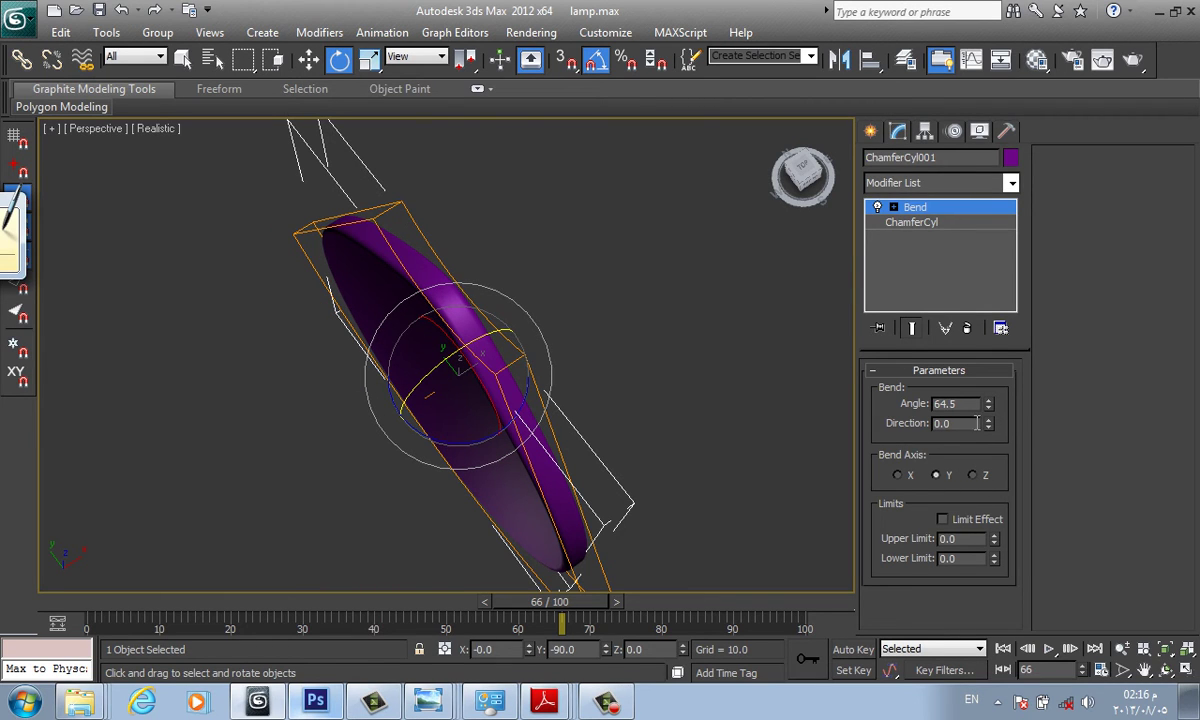
{"action": "type", "text": "90"}
{"action": "key", "text": "Return"}
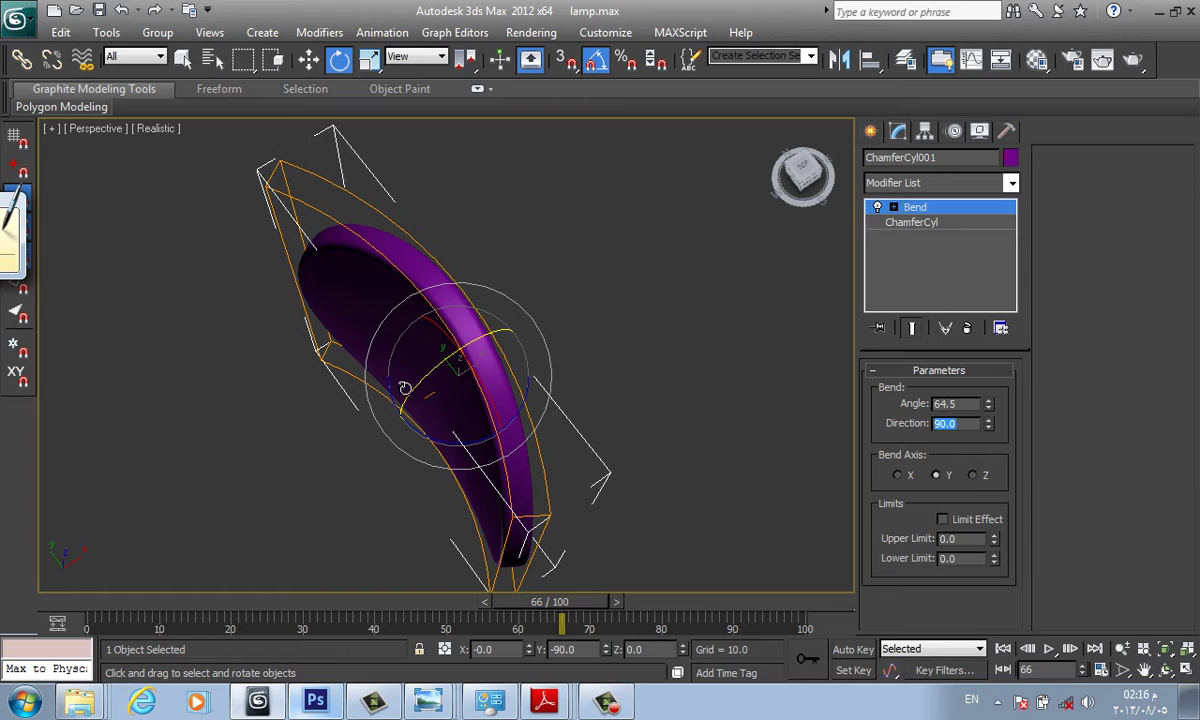
{"action": "left_click_drag", "start_coordinate": [990, 413], "coordinate": [990, 300]}
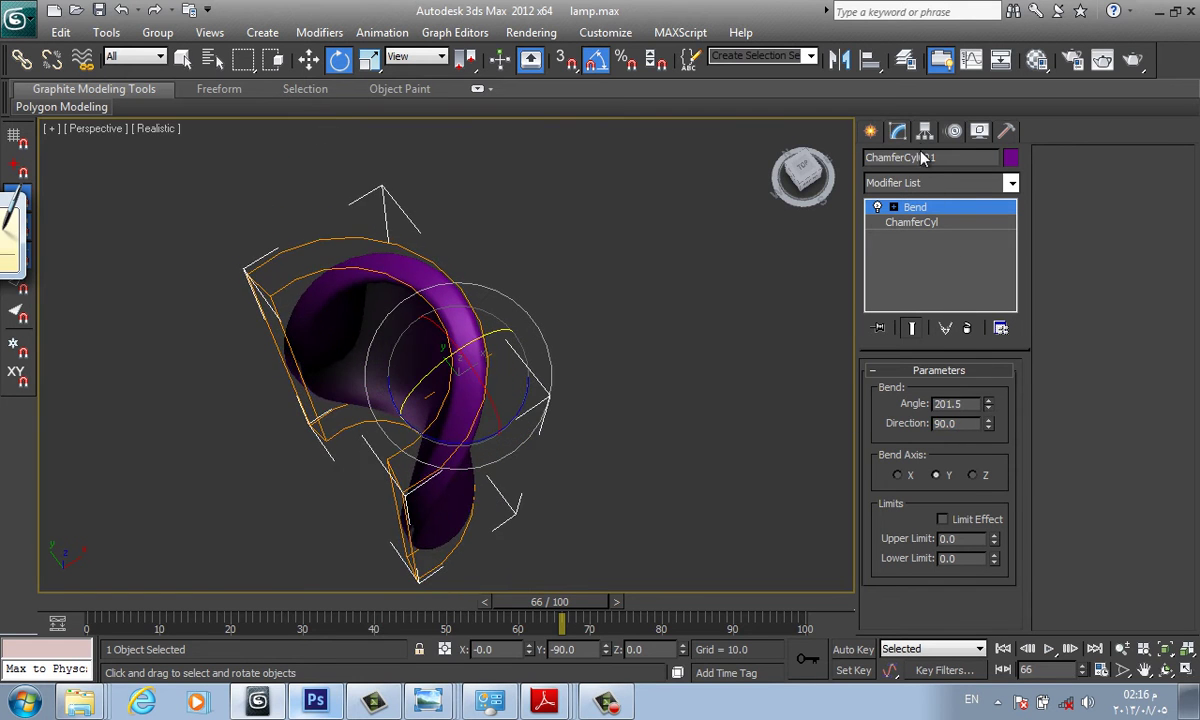
Squash the bent shell to about 51.7% along X and inspect it from around.
{"action": "left_click", "coordinate": [800, 172]}
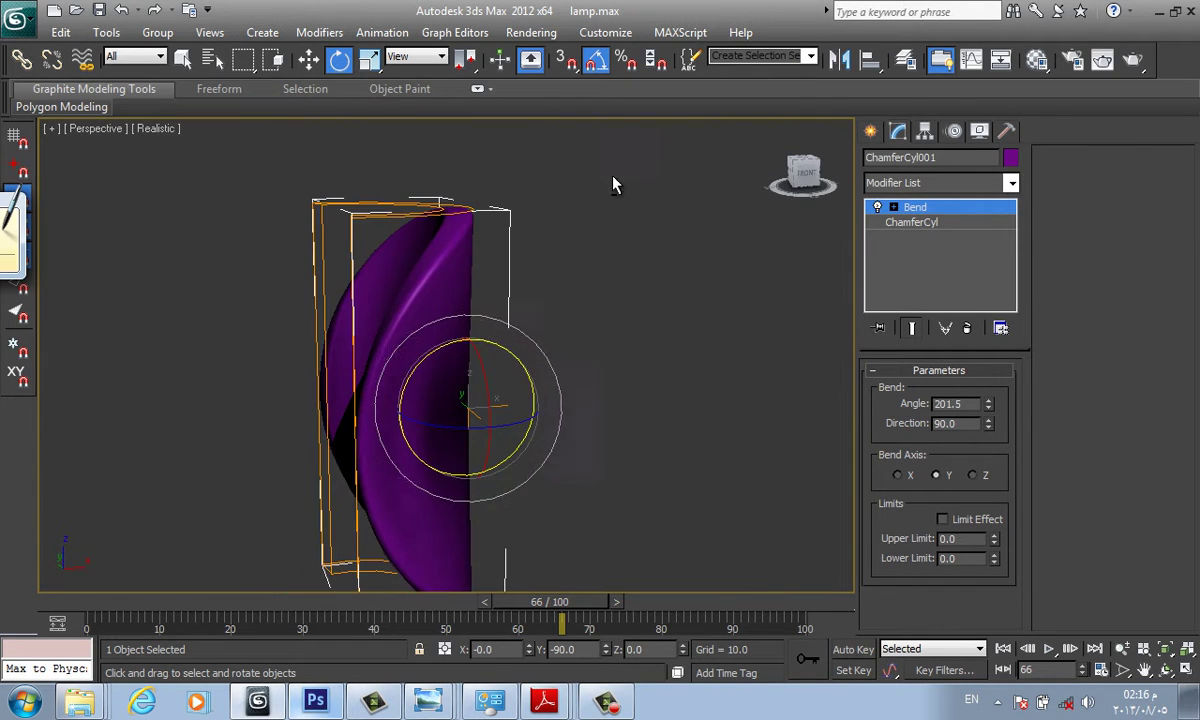
{"action": "key", "text": "r"}
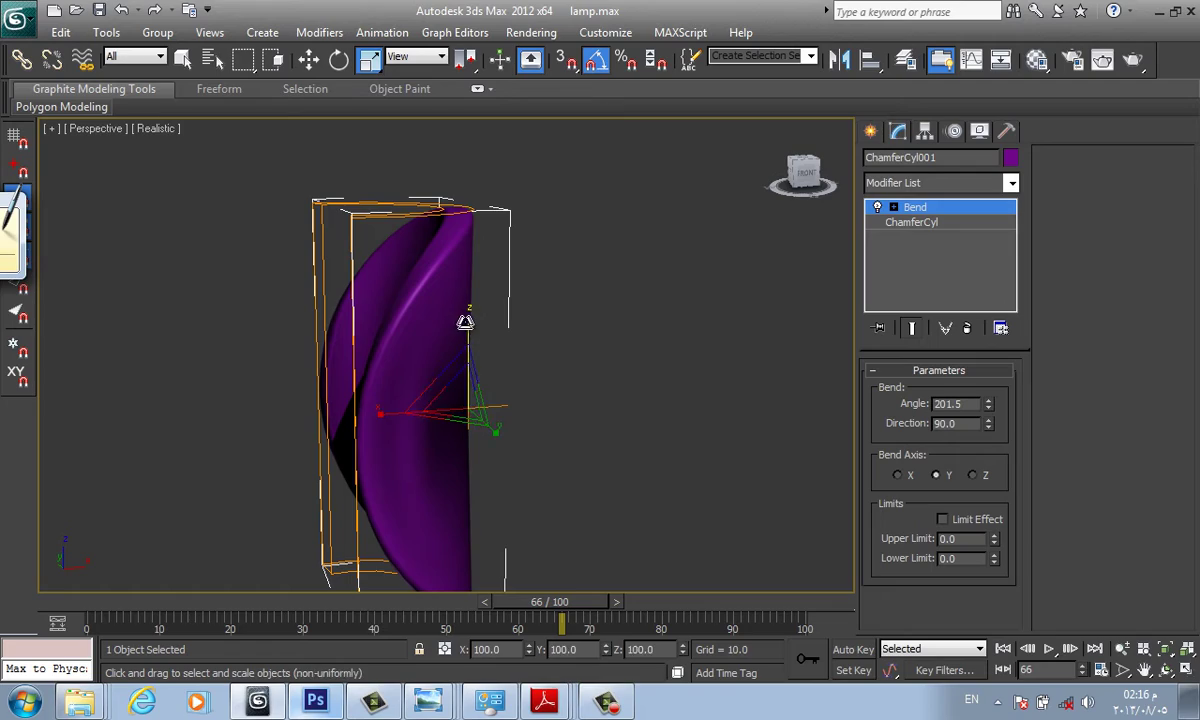
{"action": "left_click_drag", "start_coordinate": [463, 316], "coordinate": [477, 383]}
{"action": "key", "text": "F4"}
{"action": "scroll", "coordinate": [487, 390], "scroll_direction": "up", "scroll_amount": 8}
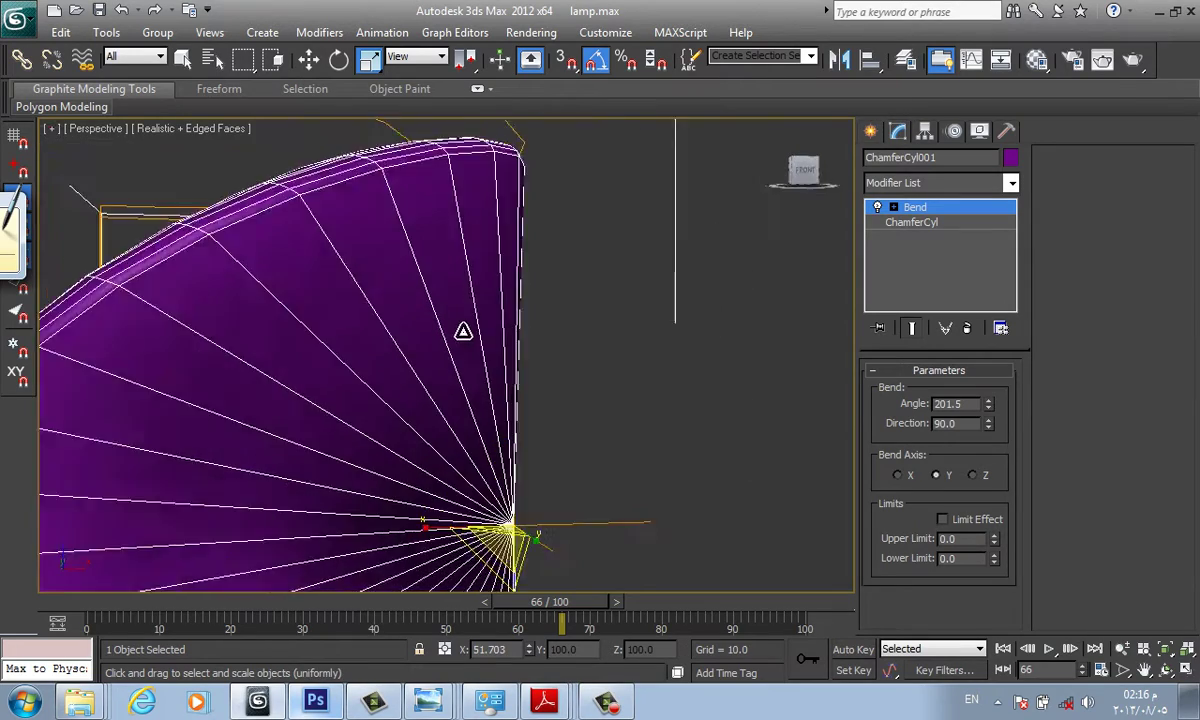
{"action": "scroll", "coordinate": [593, 349], "scroll_direction": "down", "scroll_amount": 4}
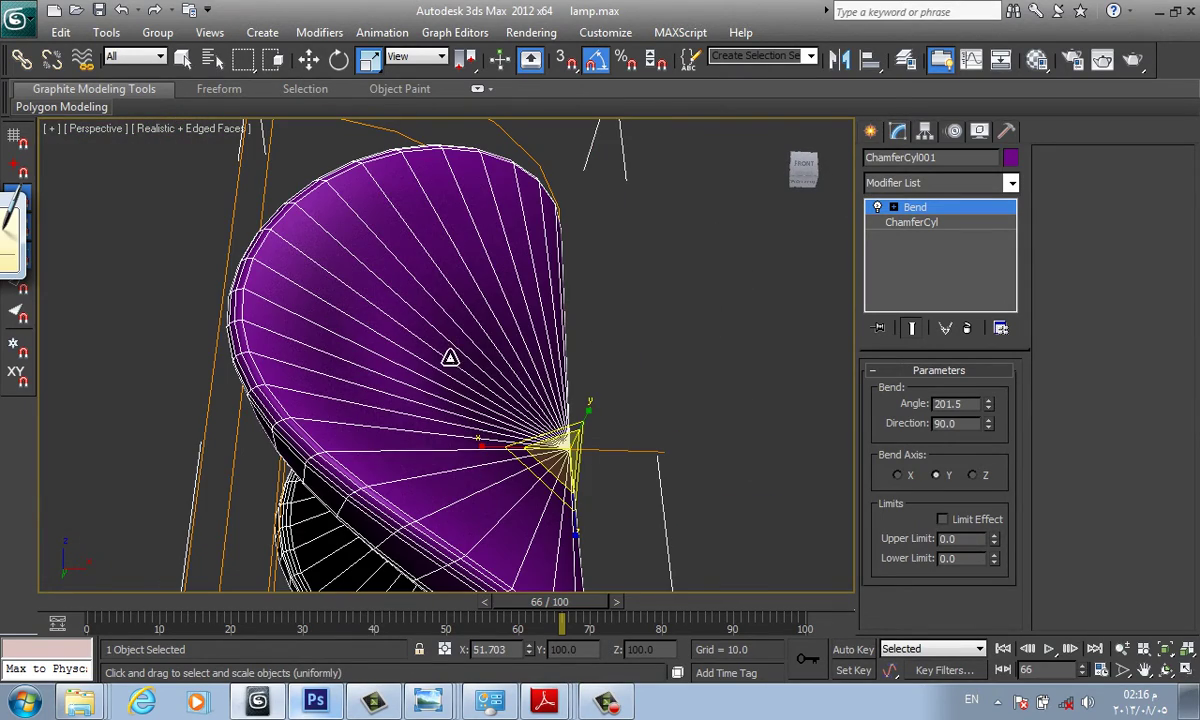
{"action": "mouse_move", "coordinate": [450, 357]}
{"action": "middle_mouse_down", "text": "alt"}
{"action": "mouse_move", "coordinate": [450, 332]}
{"action": "mouse_move", "coordinate": [518, 347]}
{"action": "middle_mouse_up", "text": "alt"}
{"action": "key", "text": "F4"}
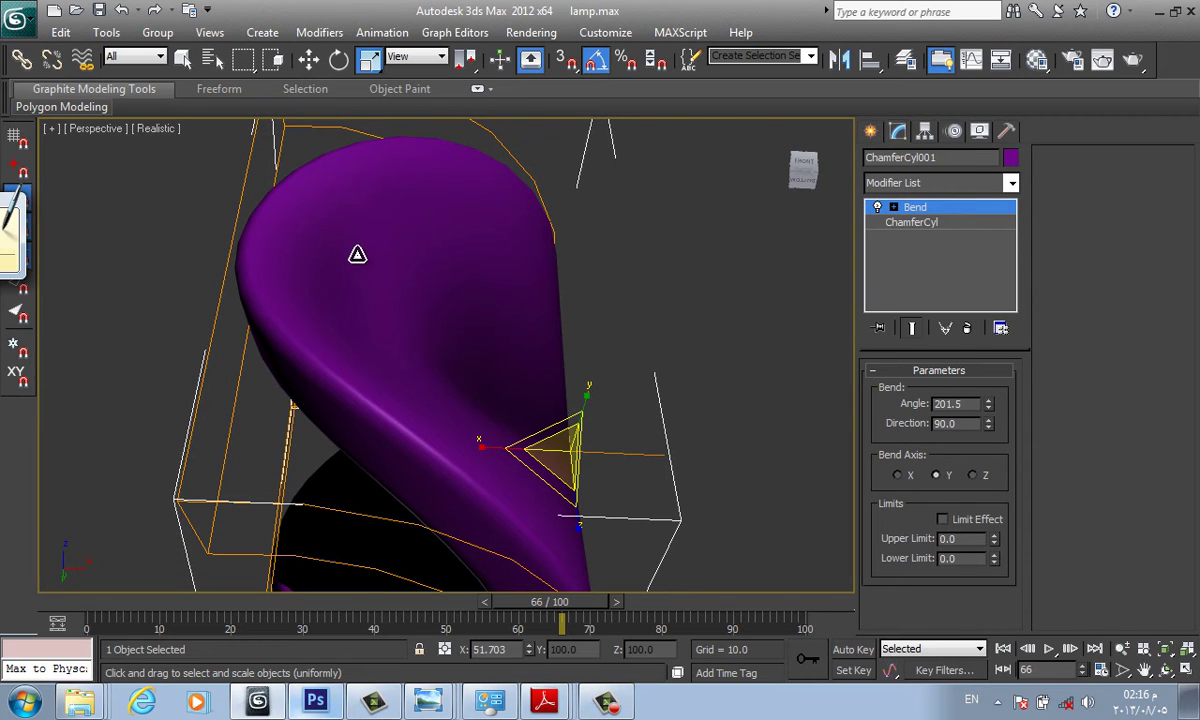
Raise the chamfer cylinder's Cap Segs to 8 and frame it in Front view.
{"action": "left_click", "coordinate": [940, 224]}
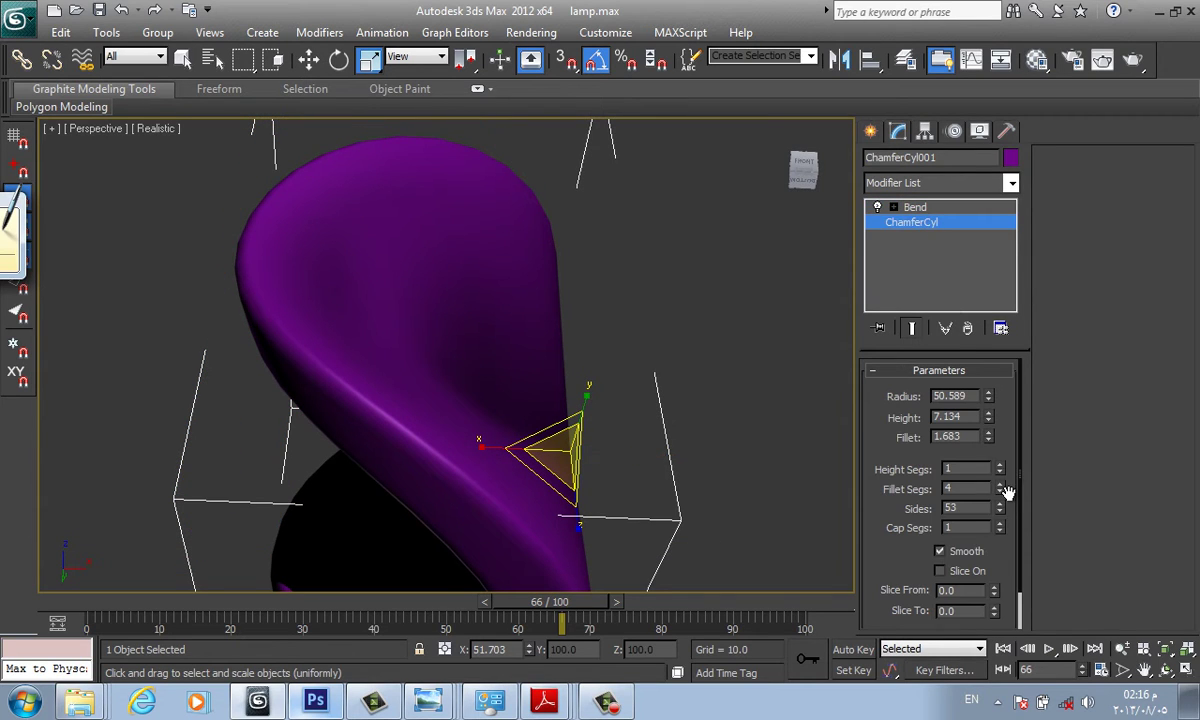
{"action": "left_click", "coordinate": [1000, 524]}
{"action": "left_click", "coordinate": [1000, 524]}
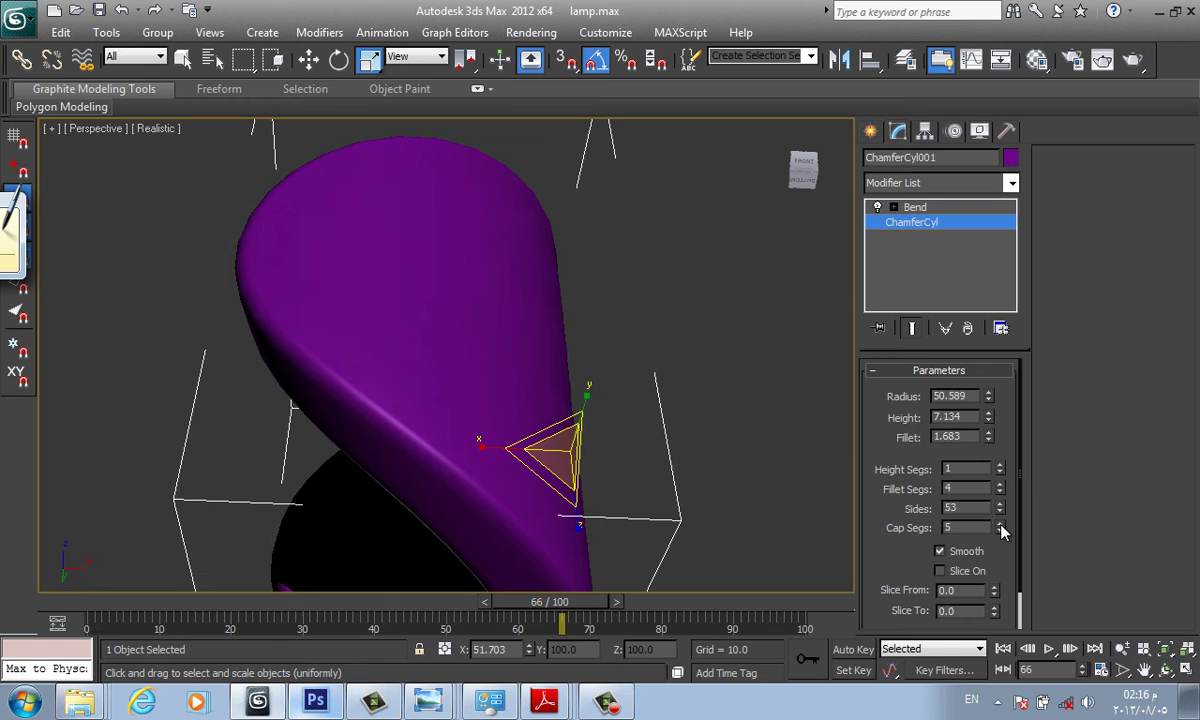
{"action": "key", "text": "F4"}
{"action": "key", "text": "F4"}
{"action": "scroll", "coordinate": [624, 305], "scroll_direction": "down", "scroll_amount": 5}
{"action": "mouse_move", "coordinate": [624, 305]}
{"action": "middle_mouse_down", "text": "alt"}
{"action": "mouse_move", "coordinate": [763, 390]}
{"action": "mouse_move", "coordinate": [715, 412]}
{"action": "mouse_move", "coordinate": [640, 380]}
{"action": "mouse_move", "coordinate": [611, 402]}
{"action": "mouse_move", "coordinate": [640, 454]}
{"action": "mouse_move", "coordinate": [613, 405]}
{"action": "mouse_move", "coordinate": [662, 348]}
{"action": "middle_mouse_up", "text": "alt"}
{"action": "key", "text": "f"}
{"action": "key", "text": "z"}
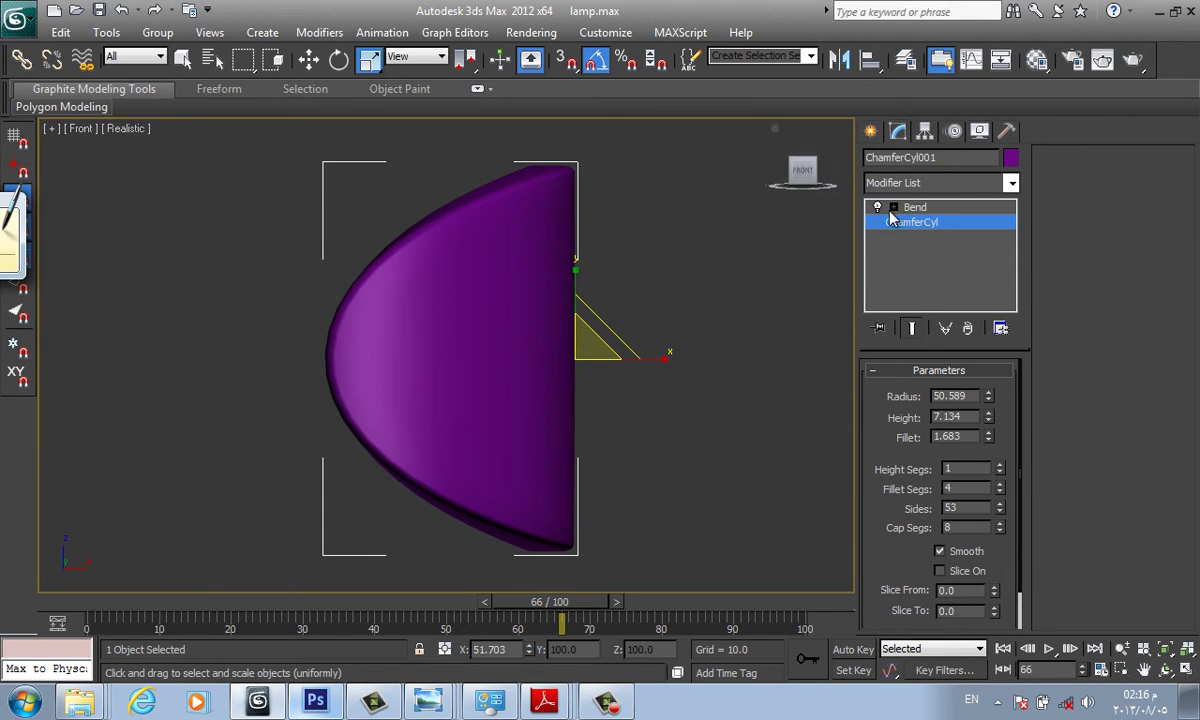
Place FFD 3x3x3 above the Bend, replacing a misplaced first one, and enter Control Points.
{"action": "left_click", "coordinate": [926, 186]}
{"action": "scroll", "coordinate": [935, 214], "scroll_direction": "down", "scroll_amount": 5}
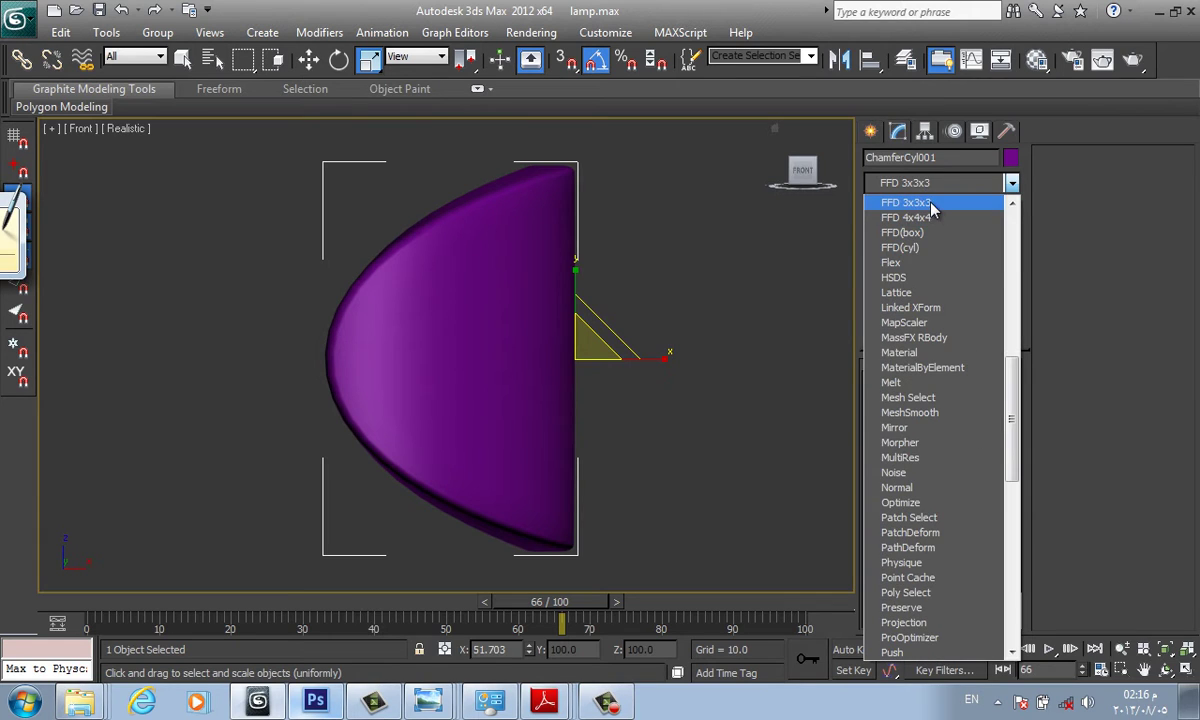
{"action": "left_click", "coordinate": [935, 216]}
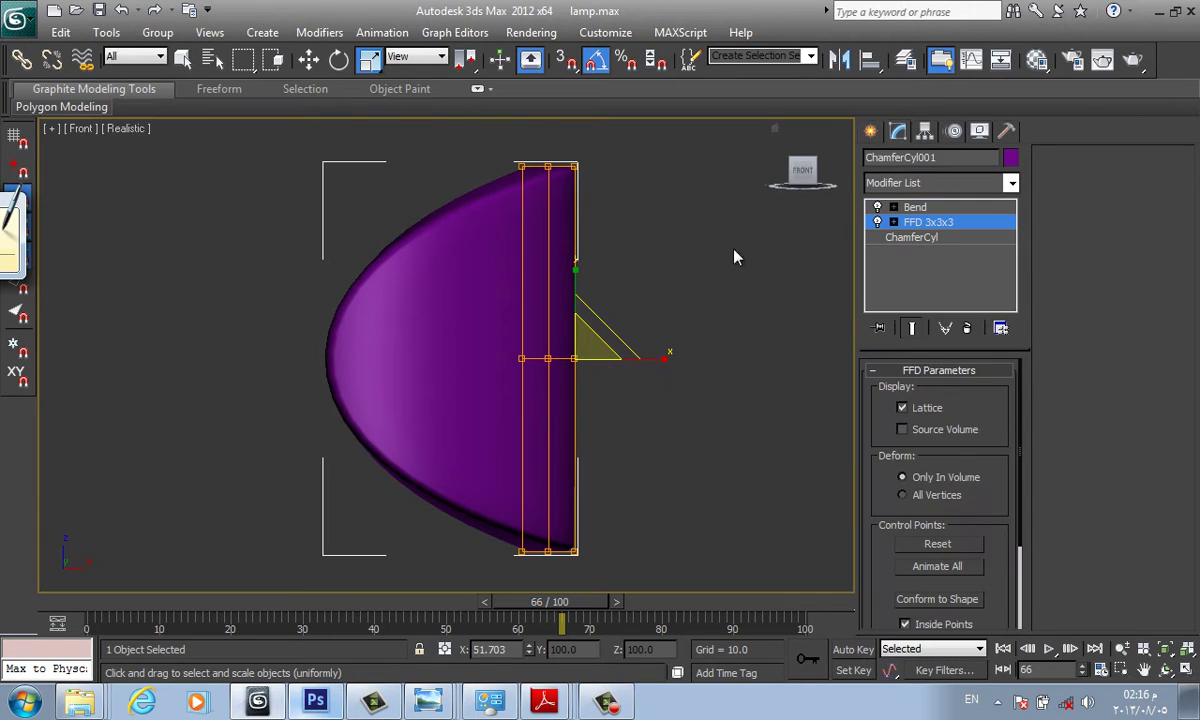
{"action": "left_click", "coordinate": [966, 328]}
{"action": "left_click", "coordinate": [925, 207]}
{"action": "left_click", "coordinate": [940, 183]}
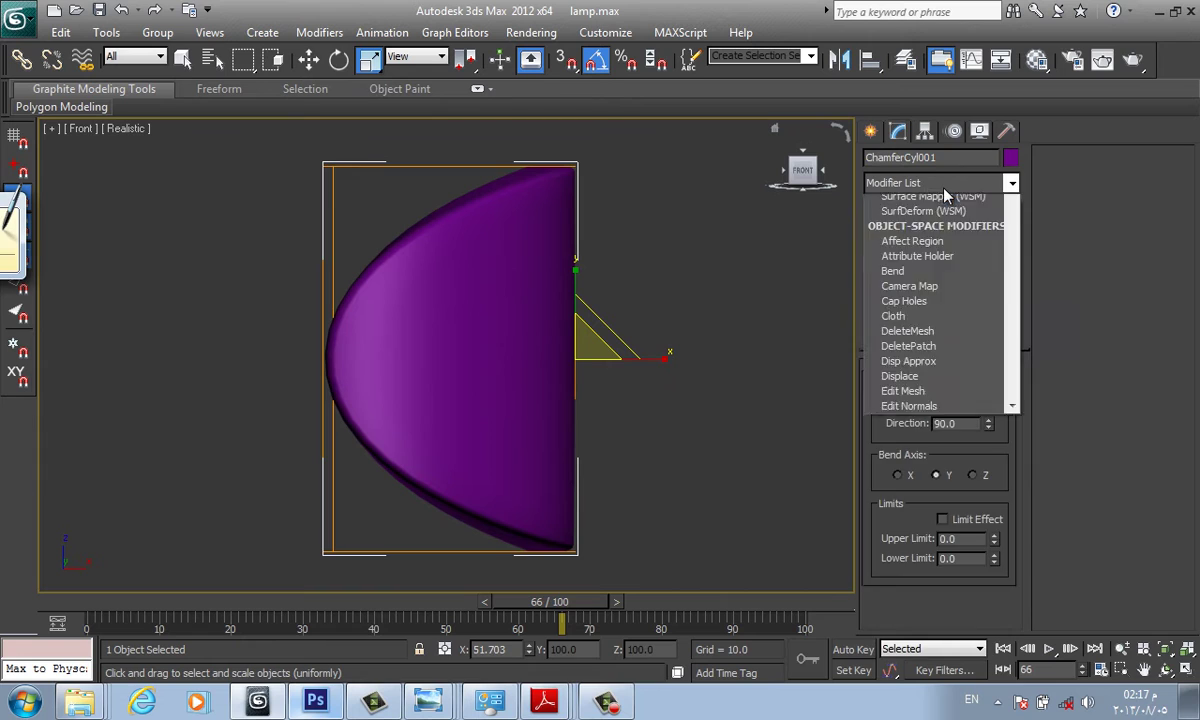
{"action": "scroll", "coordinate": [940, 205], "scroll_direction": "down", "scroll_amount": 5}
{"action": "left_click", "coordinate": [937, 214]}
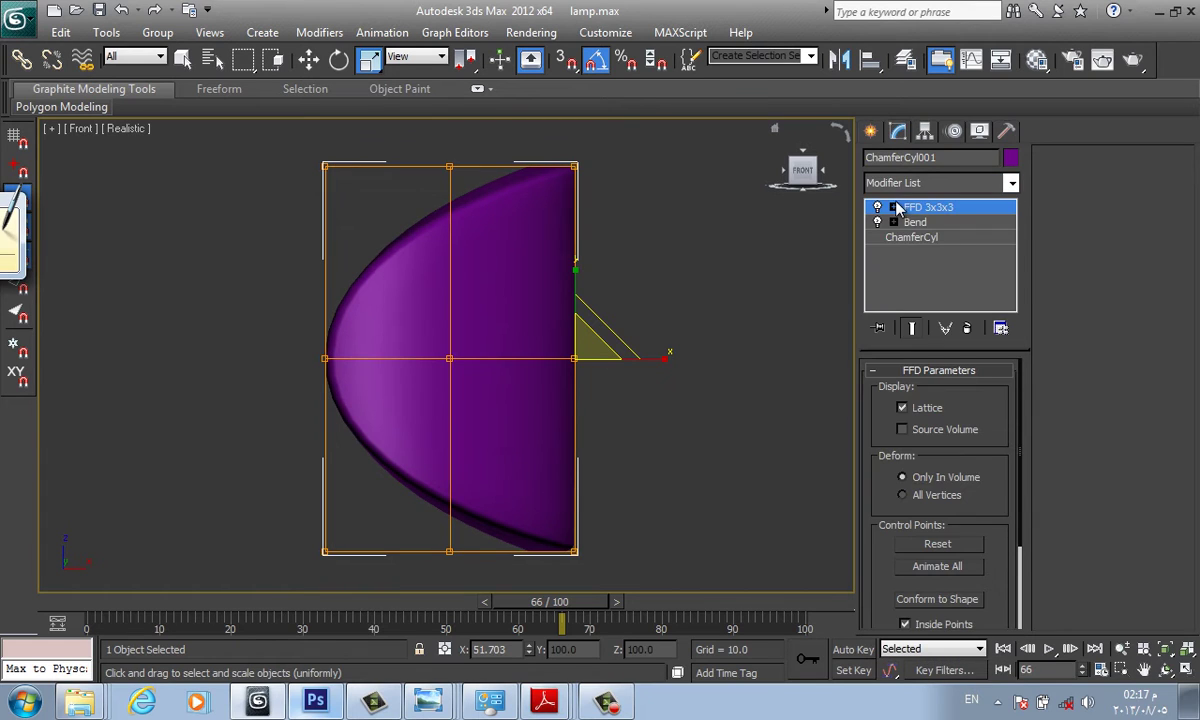
{"action": "left_click", "coordinate": [894, 207]}
{"action": "left_click", "coordinate": [944, 222]}
Select the middle row of FFD control points and move it down.
{"action": "left_click_drag", "start_coordinate": [249, 307], "coordinate": [335, 397]}
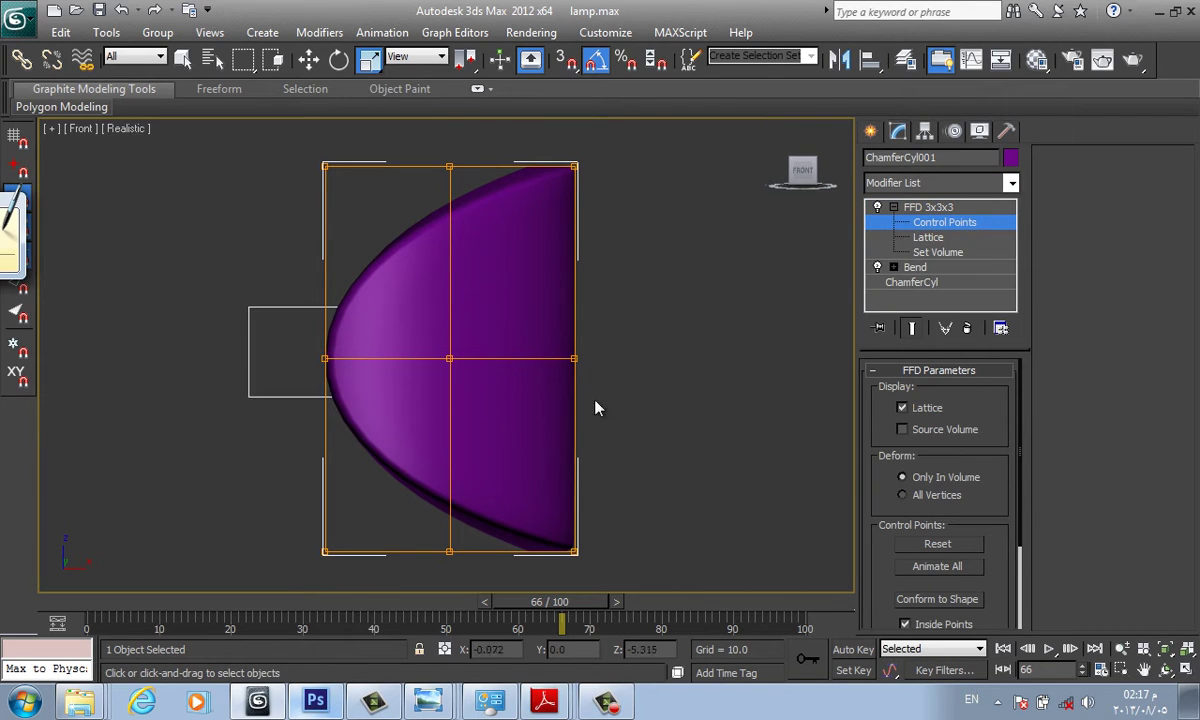
{"action": "left_click_drag", "start_coordinate": [595, 408], "coordinate": [762, 418]}
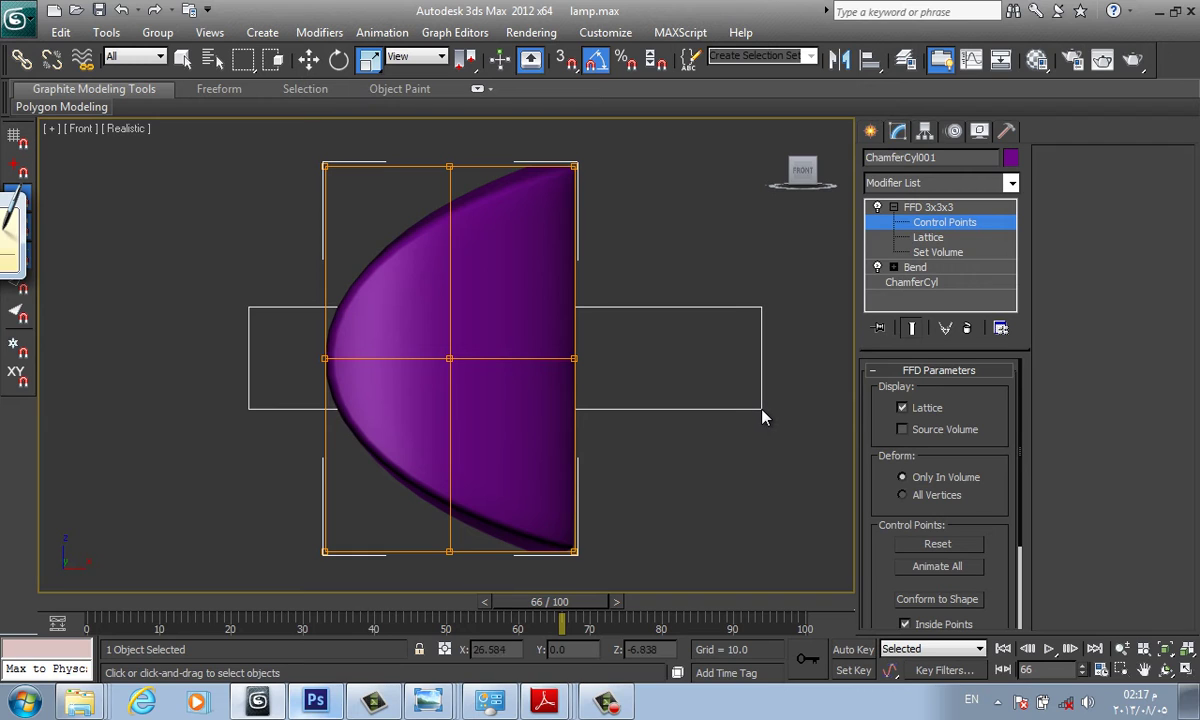
{"action": "left_click_drag", "start_coordinate": [762, 418], "coordinate": [762, 418]}
{"action": "key", "text": "w"}
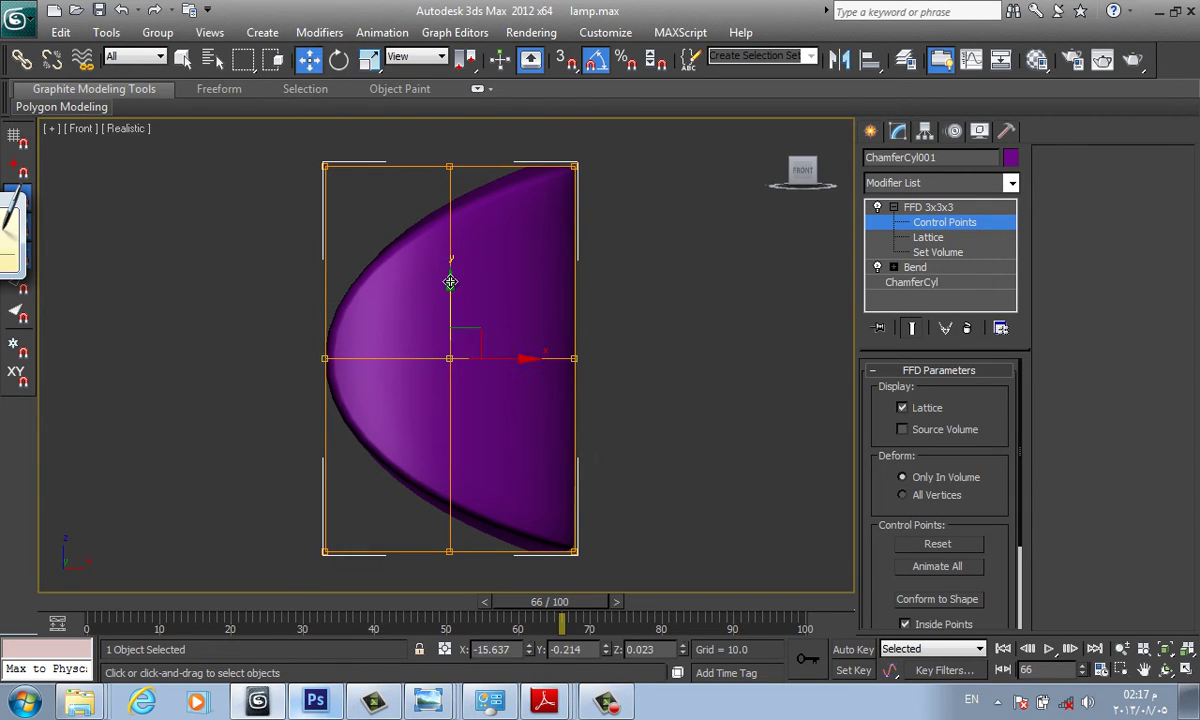
{"action": "left_click_drag", "start_coordinate": [450, 283], "coordinate": [451, 434]}
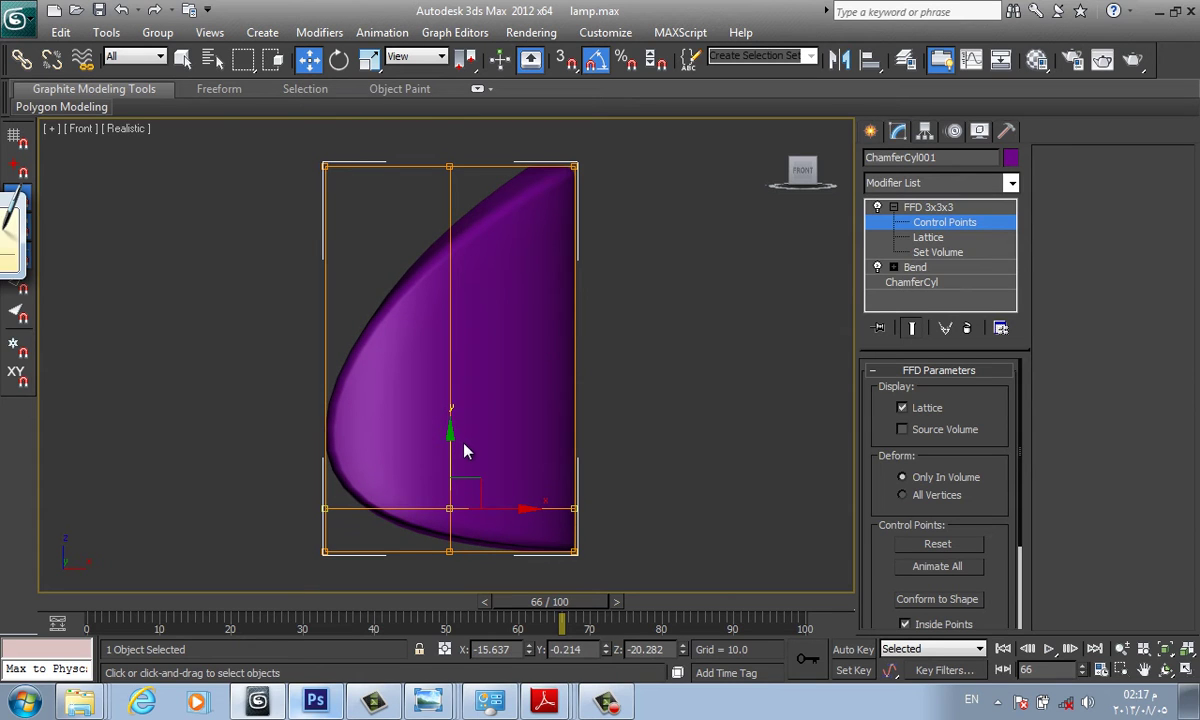
Select the top row of control points, lower it, then raise it slightly.
{"action": "left_click_drag", "start_coordinate": [271, 114], "coordinate": [715, 270]}
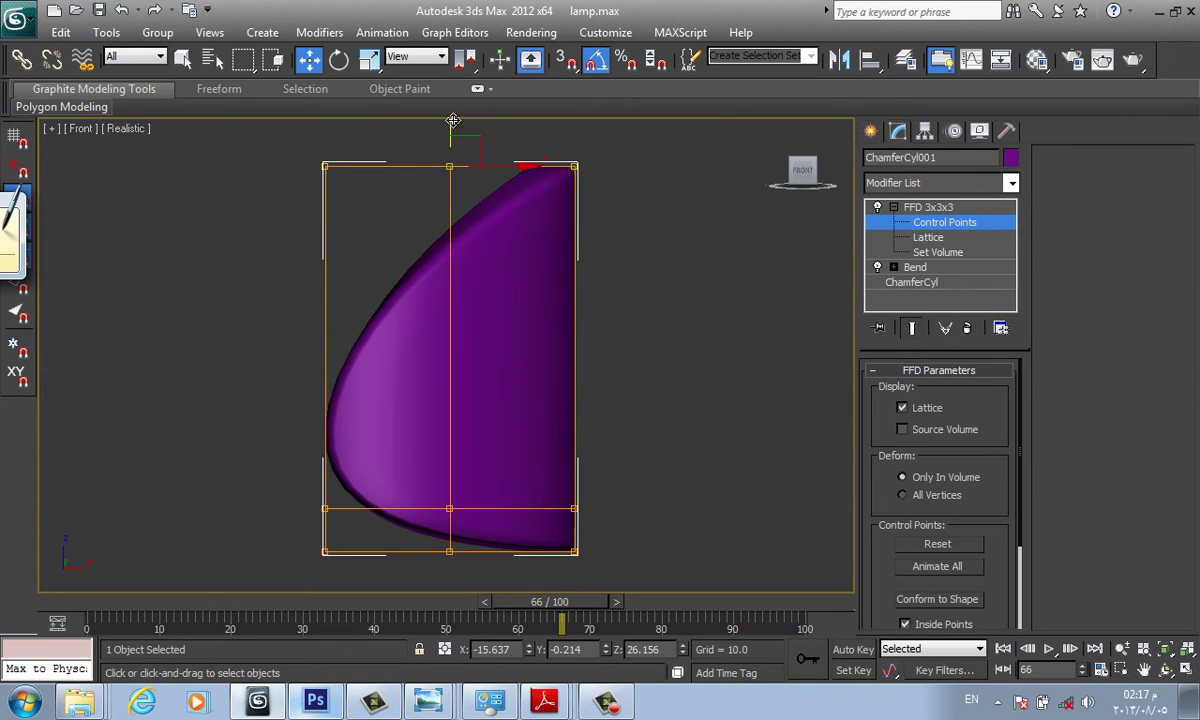
{"action": "left_click_drag", "start_coordinate": [453, 120], "coordinate": [461, 206]}
{"action": "scroll", "coordinate": [461, 206], "scroll_direction": "down", "scroll_amount": 2}
{"action": "mouse_move", "coordinate": [450, 268]}
{"action": "middle_mouse_down", "text": "alt"}
{"action": "mouse_move", "coordinate": [568, 297]}
{"action": "mouse_move", "coordinate": [453, 197]}
{"action": "middle_mouse_up", "text": "alt"}
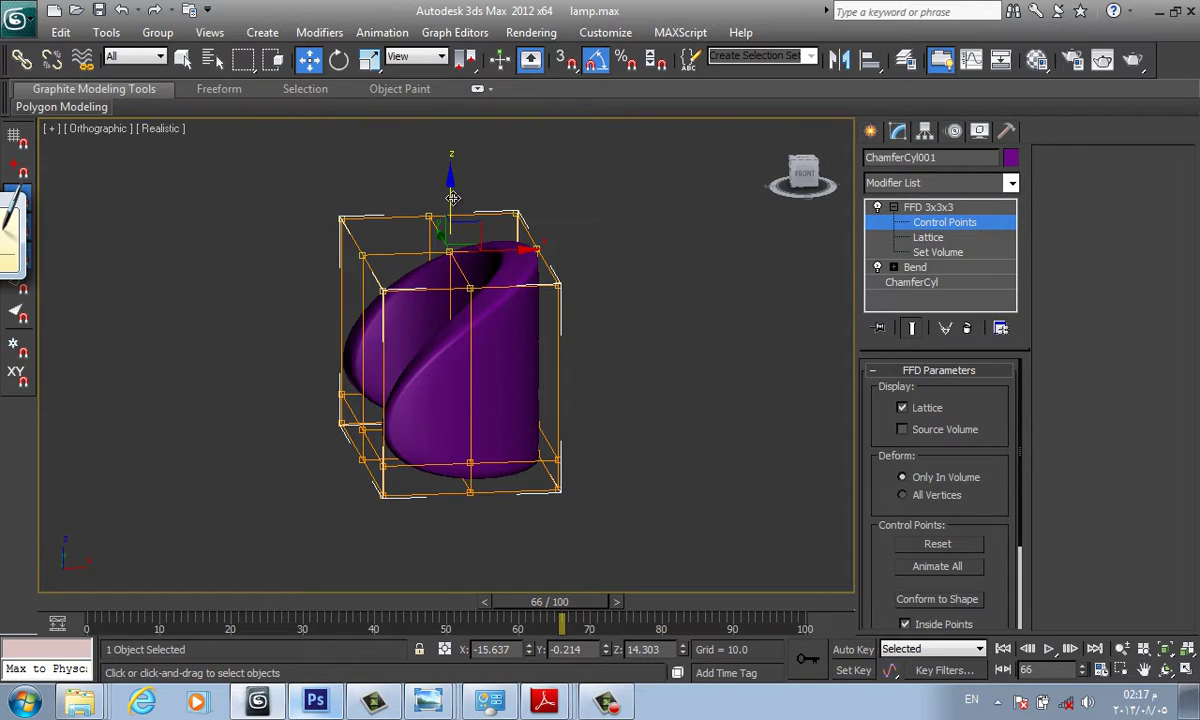
{"action": "left_click_drag", "start_coordinate": [453, 197], "coordinate": [455, 185]}
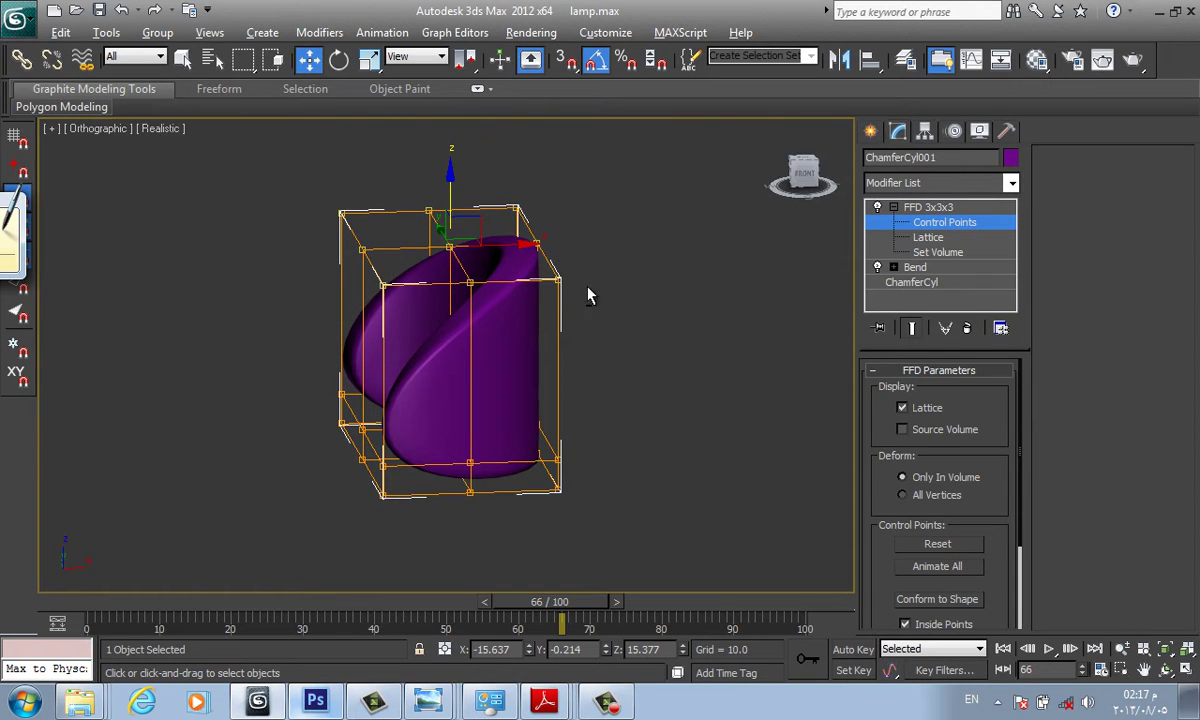
In the front view, select the right column of control points and shift it along X.
{"action": "key", "text": "f"}
{"action": "scroll", "coordinate": [520, 235], "scroll_direction": "down", "scroll_amount": 2}
{"action": "left_click_drag", "start_coordinate": [557, 142], "coordinate": [677, 541]}
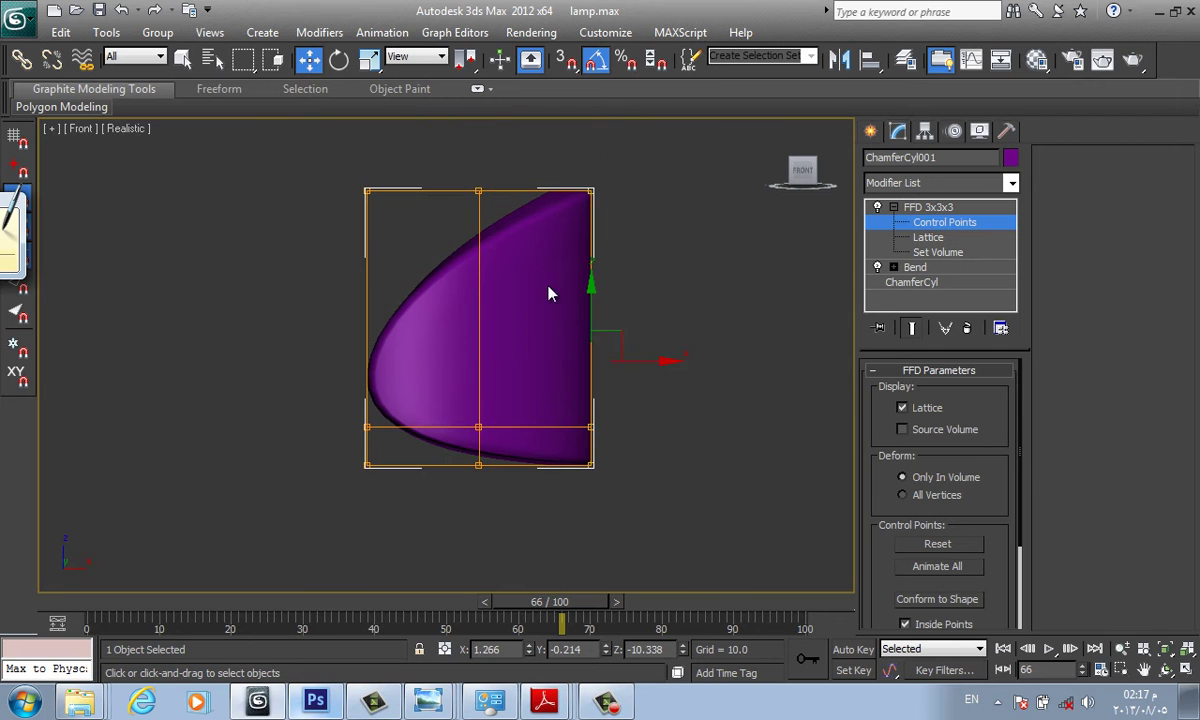
{"action": "left_click_drag", "start_coordinate": [454, 150], "coordinate": [690, 550]}
{"action": "left_click_drag", "start_coordinate": [599, 361], "coordinate": [630, 362]}
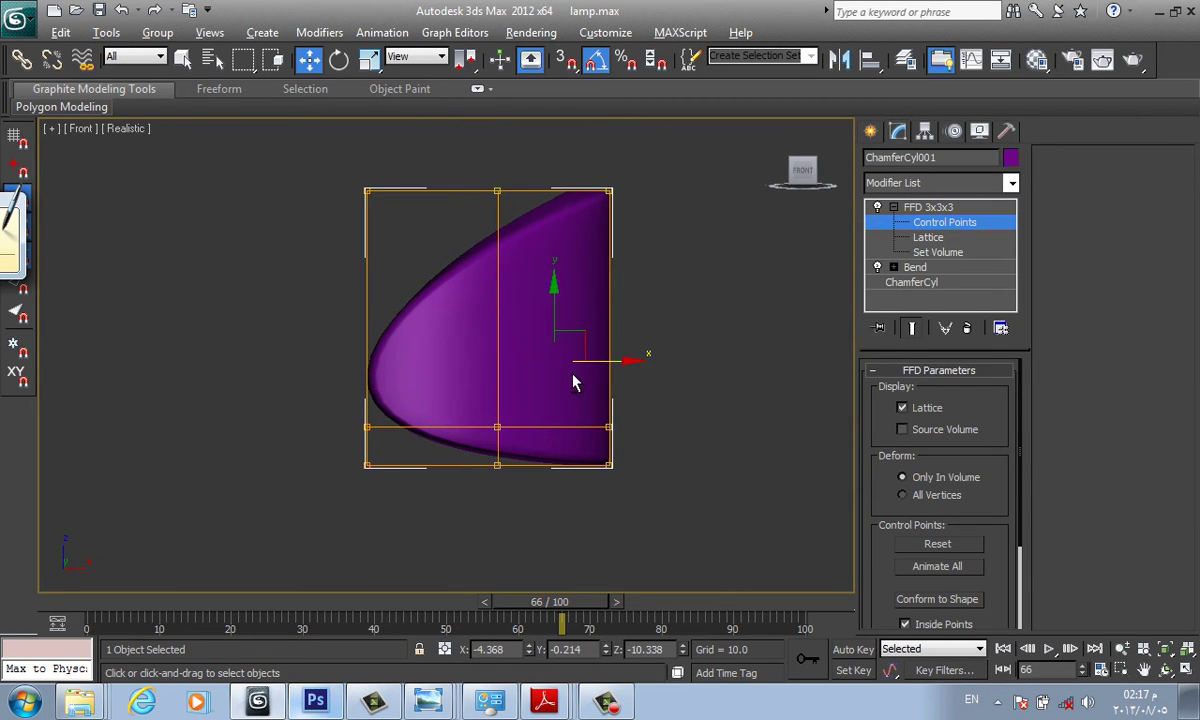
Leave lattice editing, inspect the reshaped shell in perspective view, and deselect it.
{"action": "middle_click_drag", "start_coordinate": [630, 365], "coordinate": [773, 216], "text": "alt"}
{"action": "left_click", "coordinate": [871, 131]}
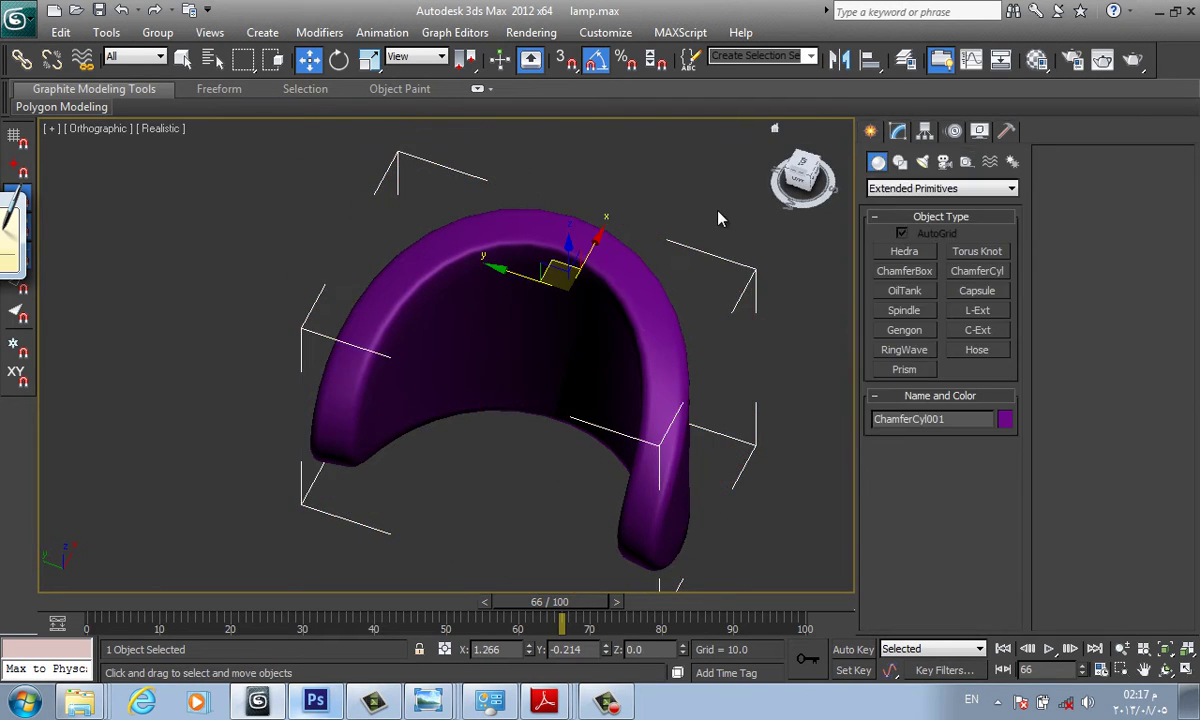
{"action": "scroll", "coordinate": [718, 289], "scroll_direction": "down", "scroll_amount": 2}
{"action": "key", "text": "p"}
{"action": "mouse_move", "coordinate": [671, 294]}
{"action": "middle_mouse_down", "text": "alt"}
{"action": "mouse_move", "coordinate": [662, 233]}
{"action": "mouse_move", "coordinate": [605, 241]}
{"action": "mouse_move", "coordinate": [605, 262]}
{"action": "mouse_move", "coordinate": [699, 347]}
{"action": "middle_mouse_up", "text": "alt"}
{"action": "left_click", "coordinate": [699, 347]}
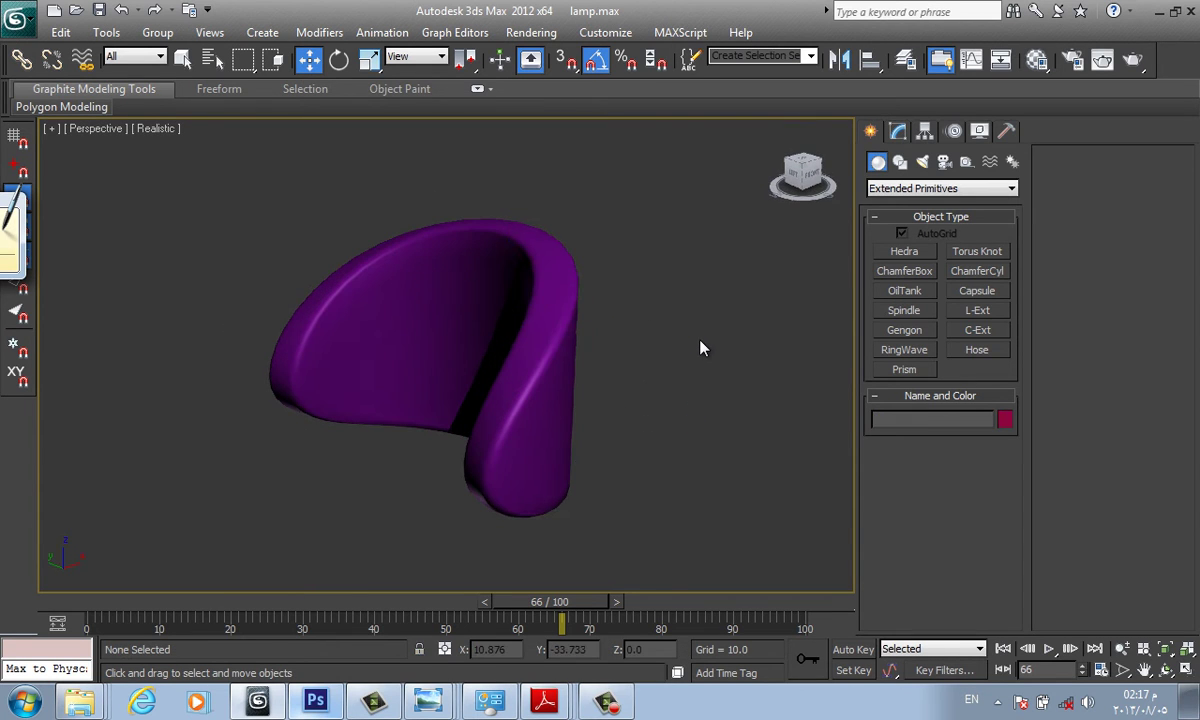
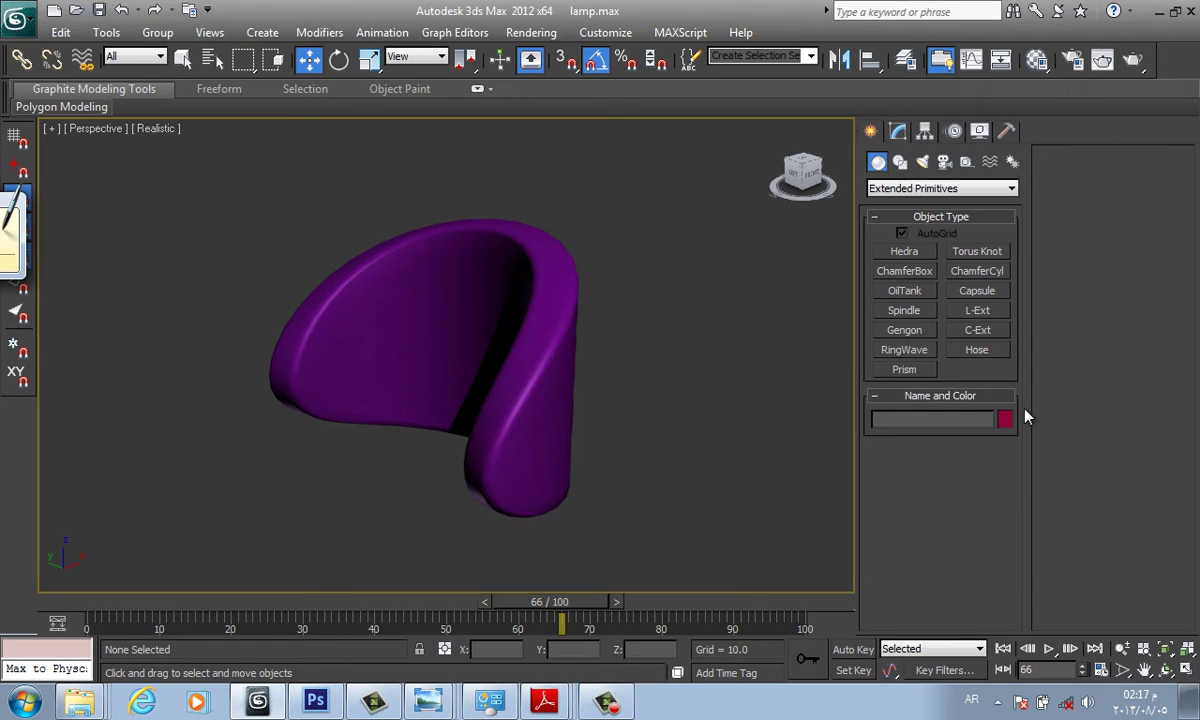
In Extended Primitives, start a chamfered box in the wireframe Front view, then cancel it.
{"action": "left_click", "coordinate": [928, 190]}
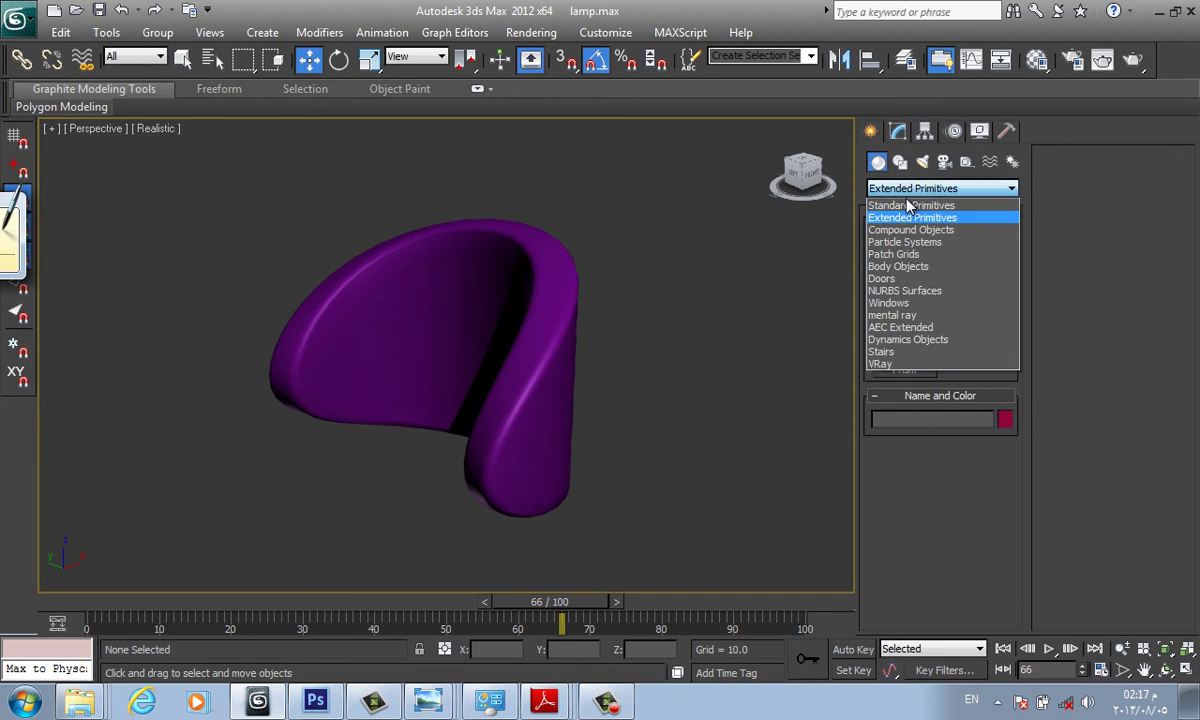
{"action": "left_click", "coordinate": [912, 213]}
{"action": "left_click", "coordinate": [908, 273]}
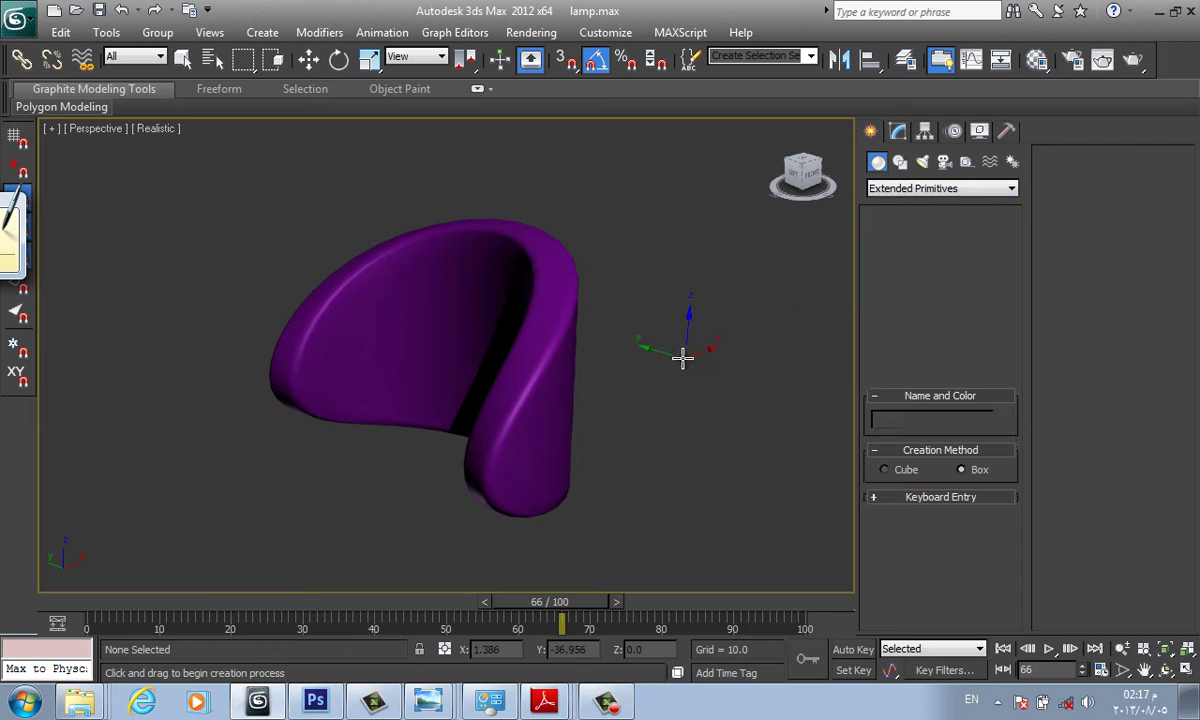
{"action": "key", "text": "f"}
{"action": "left_click", "coordinate": [950, 233]}
{"action": "key", "text": "F3"}
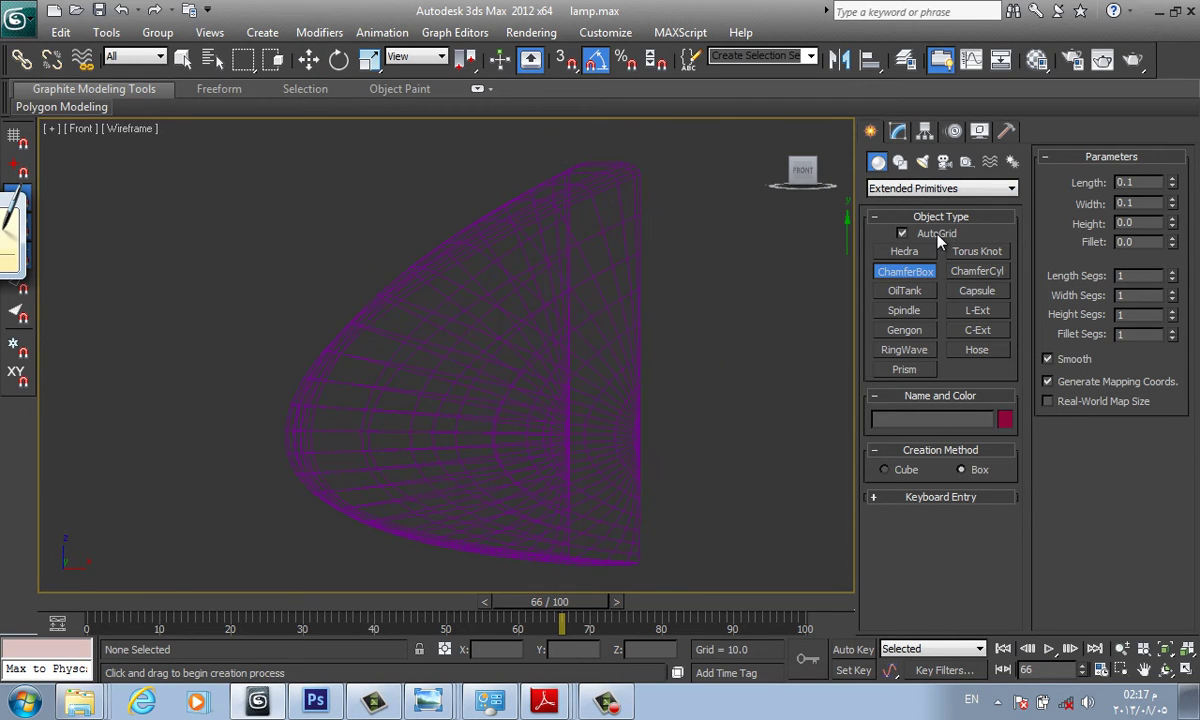
{"action": "left_click_drag", "start_coordinate": [436, 405], "coordinate": [480, 469]}
{"action": "right_click", "coordinate": [505, 455]}
Draw a ChamferCyl inside the shell in the Front view: radius 9.921, height 42.686, fillet 3.668.
{"action": "left_click", "coordinate": [978, 271]}
{"action": "mouse_move", "coordinate": [450, 398]}
{"action": "left_mouse_down"}
{"action": "mouse_move", "coordinate": [506, 478]}
{"action": "mouse_move", "coordinate": [518, 468]}
{"action": "left_mouse_up"}
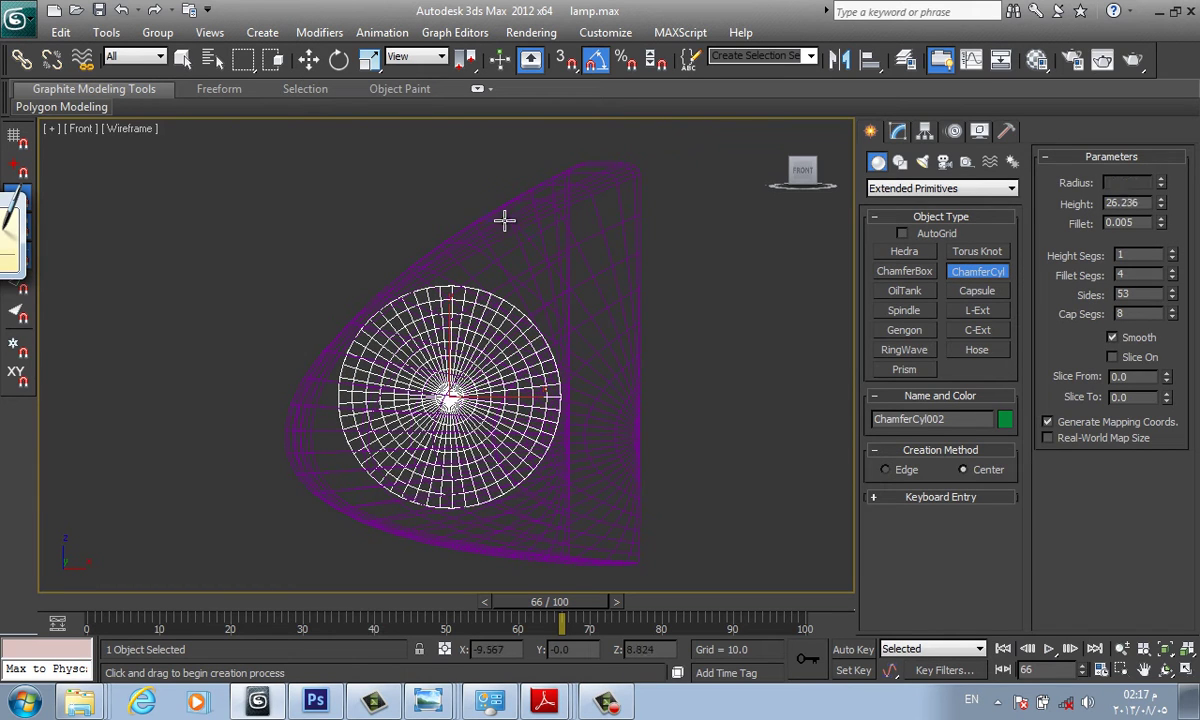
{"action": "right_click", "coordinate": [475, 376]}
{"action": "key", "text": "t"}
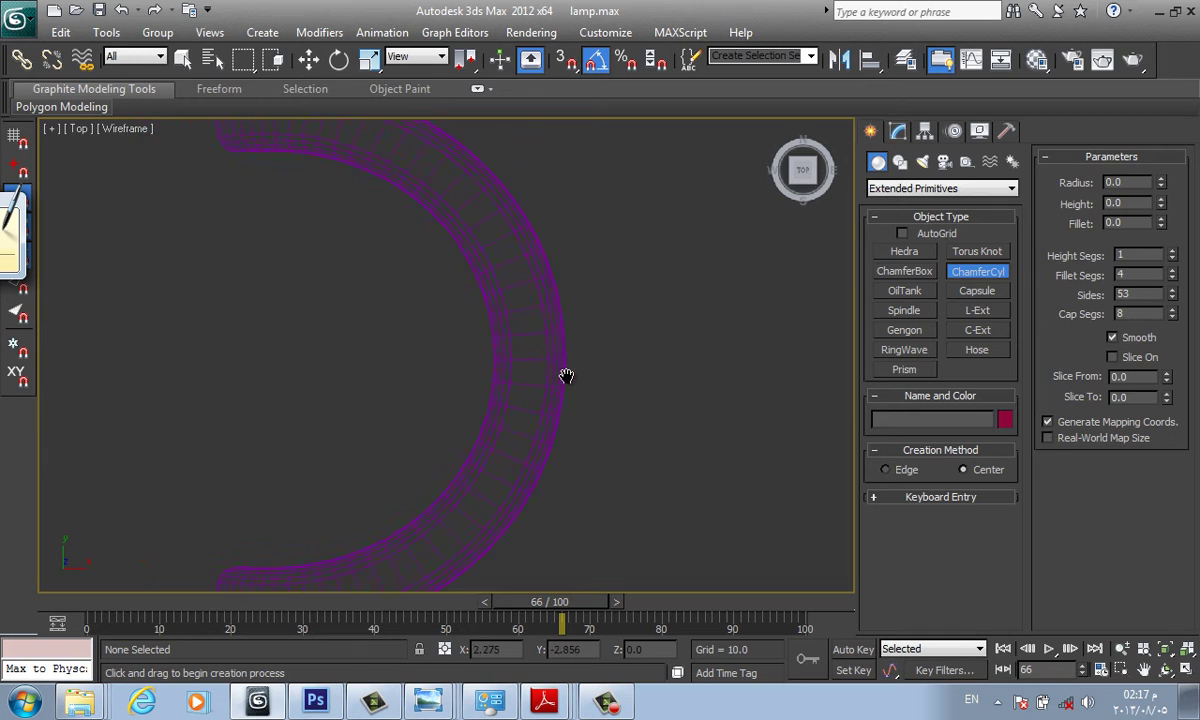
{"action": "scroll", "coordinate": [566, 376], "scroll_direction": "down", "scroll_amount": 3}
{"action": "key", "text": "f"}
{"action": "left_click_drag", "start_coordinate": [448, 370], "coordinate": [478, 464]}
{"action": "left_click", "coordinate": [476, 185]}
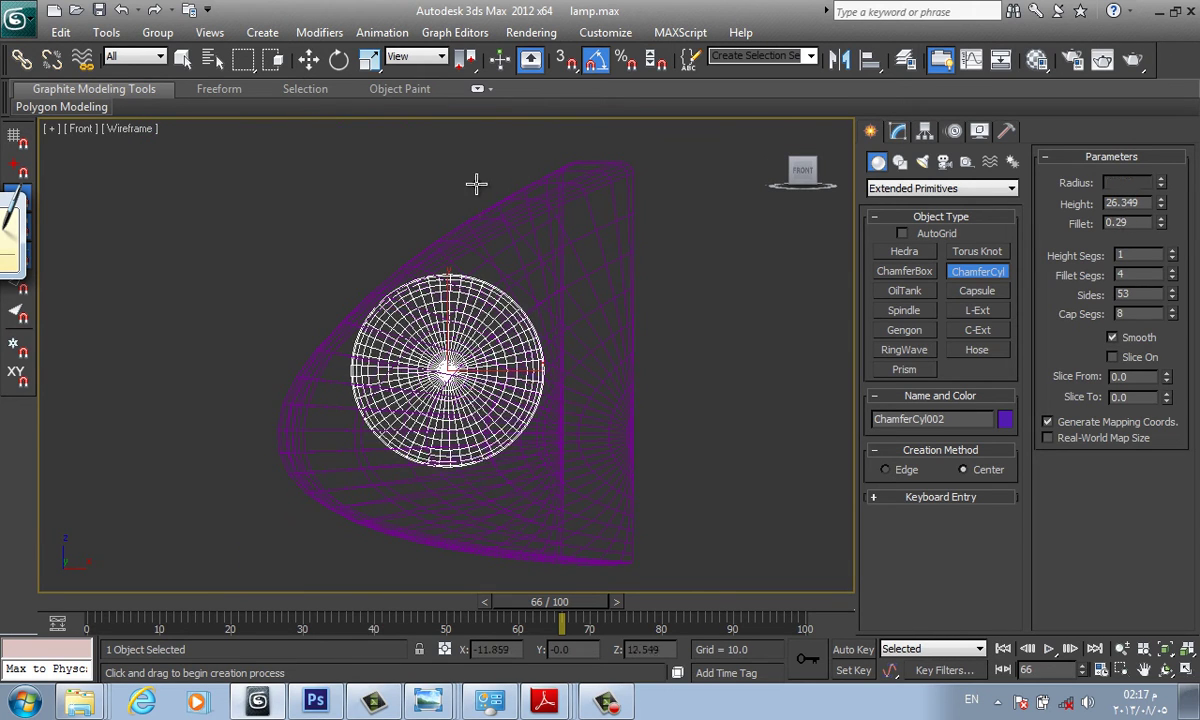
{"action": "left_click", "coordinate": [428, 233]}
In the Top view, move the cushion up toward the top of the shell's arc.
{"action": "key", "text": "w"}
{"action": "key", "text": "t"}
{"action": "scroll", "coordinate": [497, 346], "scroll_direction": "down", "scroll_amount": 3}
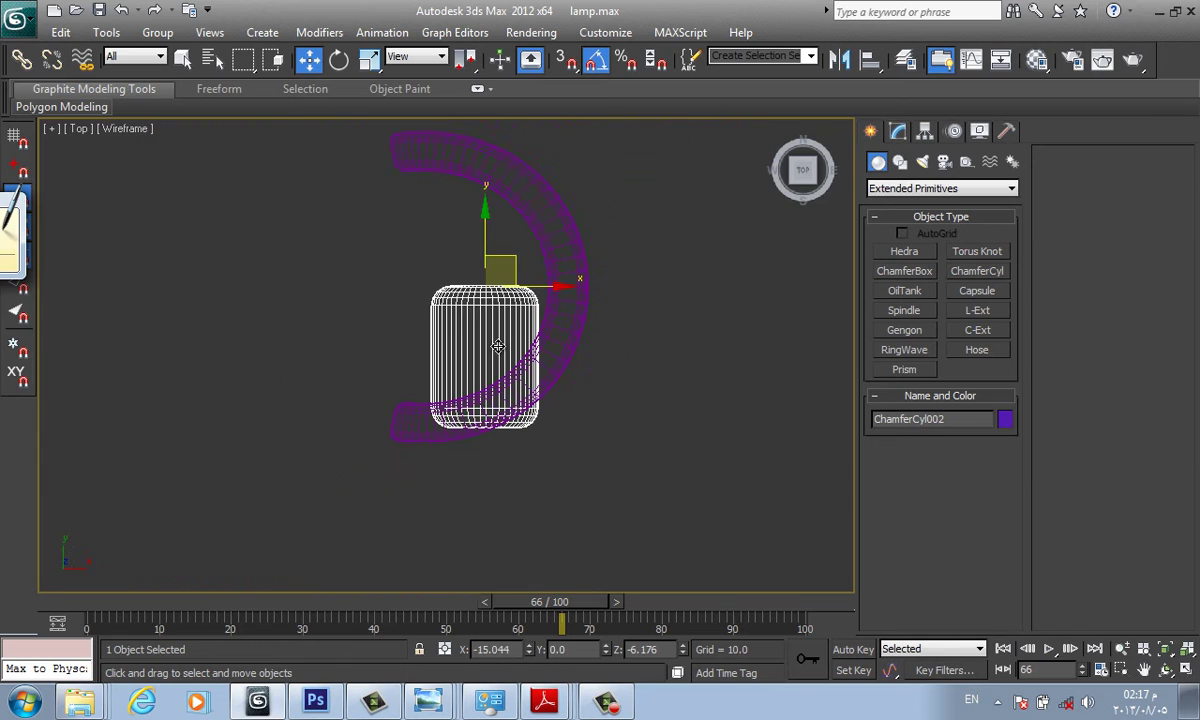
{"action": "mouse_move", "coordinate": [522, 262]}
{"action": "left_mouse_down"}
{"action": "mouse_move", "coordinate": [482, 131]}
{"action": "mouse_move", "coordinate": [482, 151]}
{"action": "left_mouse_up"}
{"action": "key", "text": "F3"}
{"action": "key", "text": "F3"}
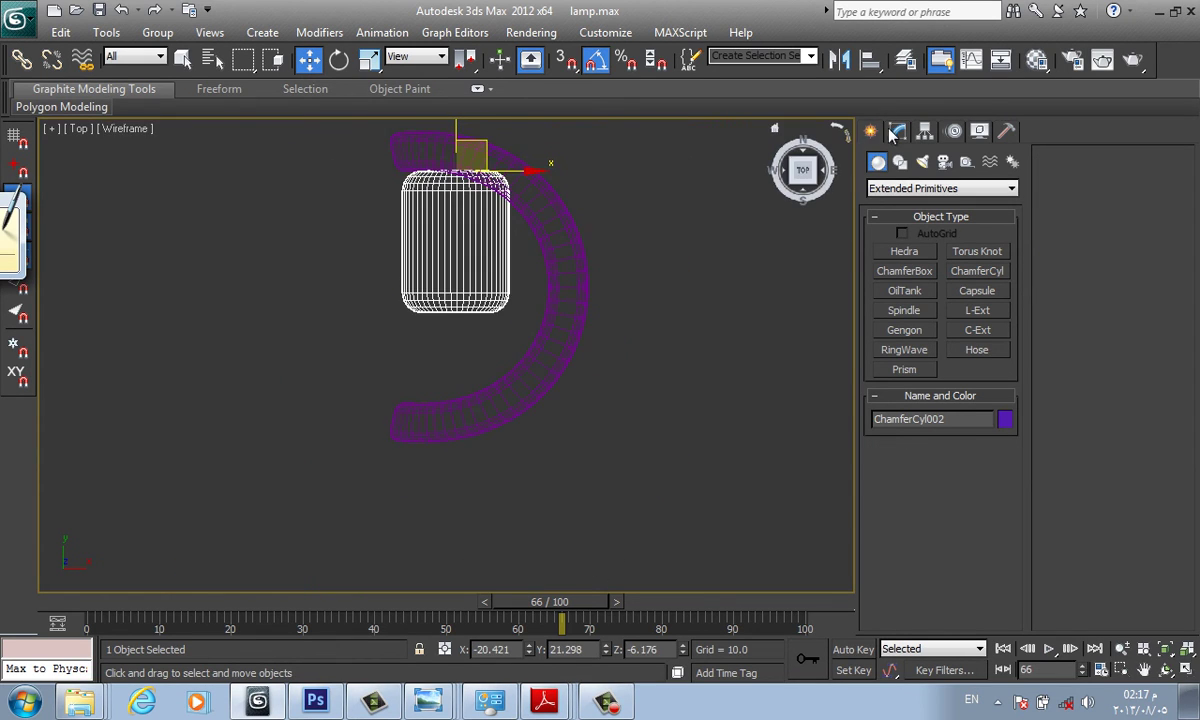
{"action": "left_click", "coordinate": [898, 131]}
Raise the cushion's height to 46.111 and its height segments to 6.
{"action": "left_click_drag", "start_coordinate": [988, 418], "coordinate": [990, 468]}
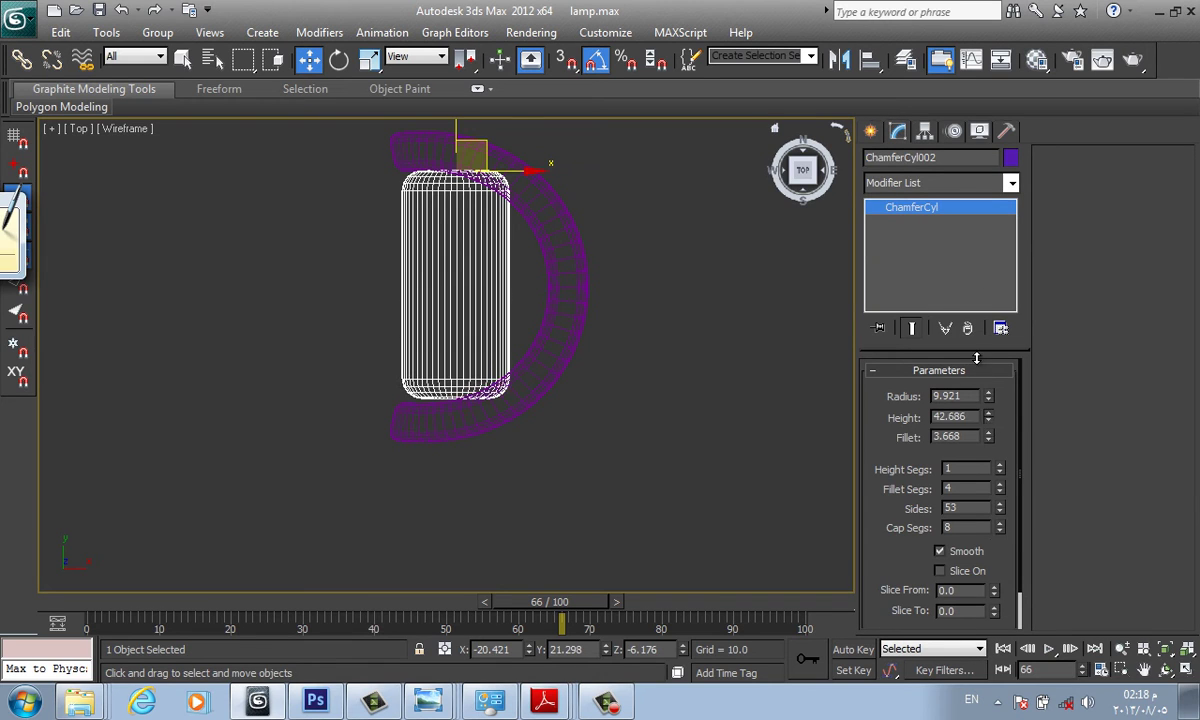
{"action": "key", "text": "F3"}
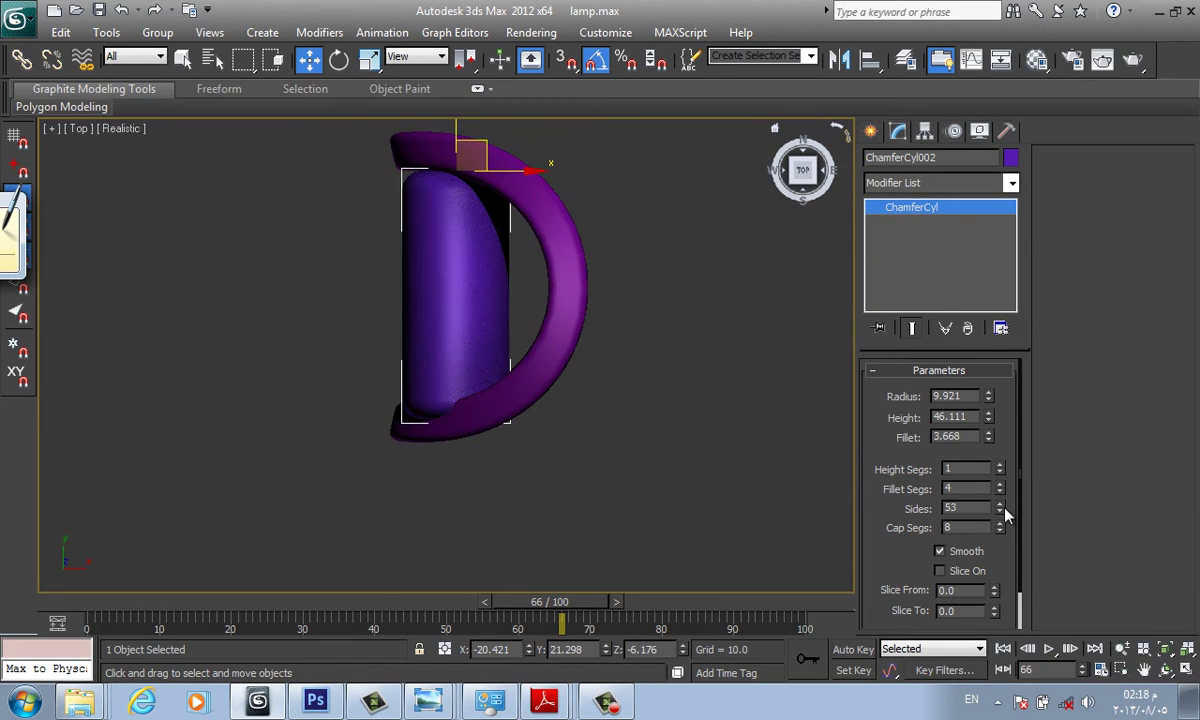
{"action": "key", "text": "F3"}
{"action": "left_click_drag", "start_coordinate": [1003, 535], "coordinate": [1008, 510]}
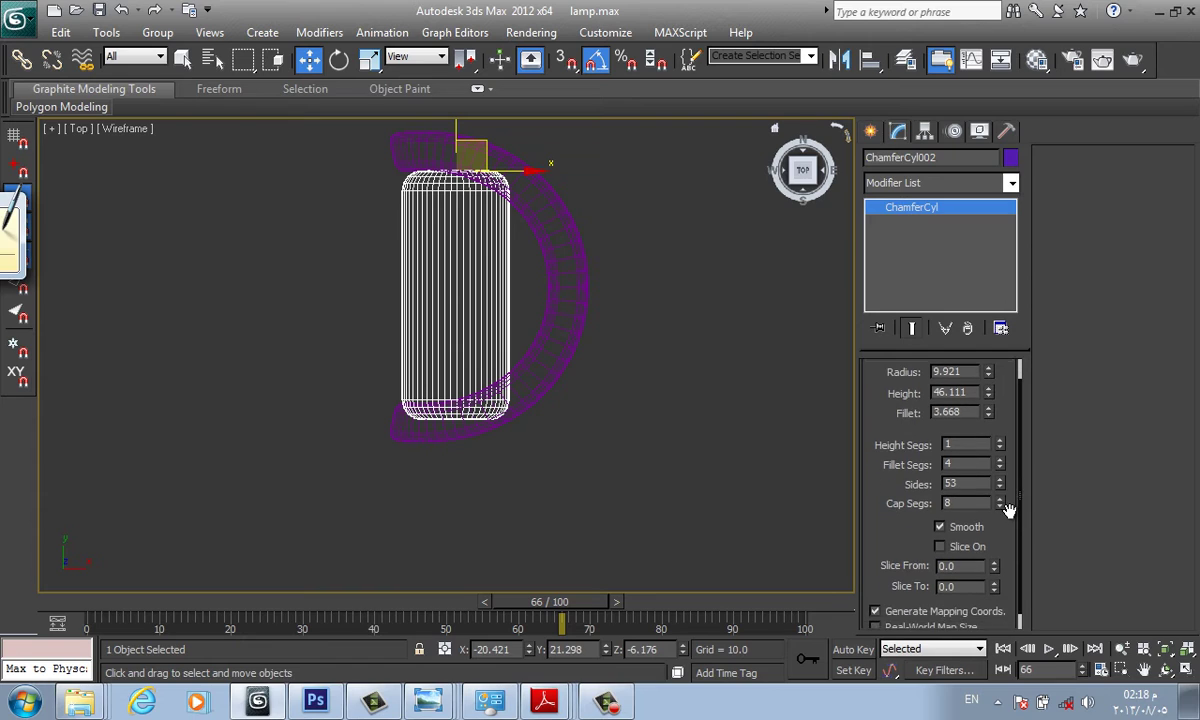
{"action": "left_click", "coordinate": [1000, 441]}
{"action": "left_click", "coordinate": [1000, 441]}
{"action": "left_click", "coordinate": [1000, 441]}
{"action": "left_click", "coordinate": [1000, 441]}
{"action": "left_click", "coordinate": [1000, 441]}
Add an FFD 3x3x3 modifier, then push the right control points out and pinch them to 67%.
{"action": "left_click", "coordinate": [924, 187]}
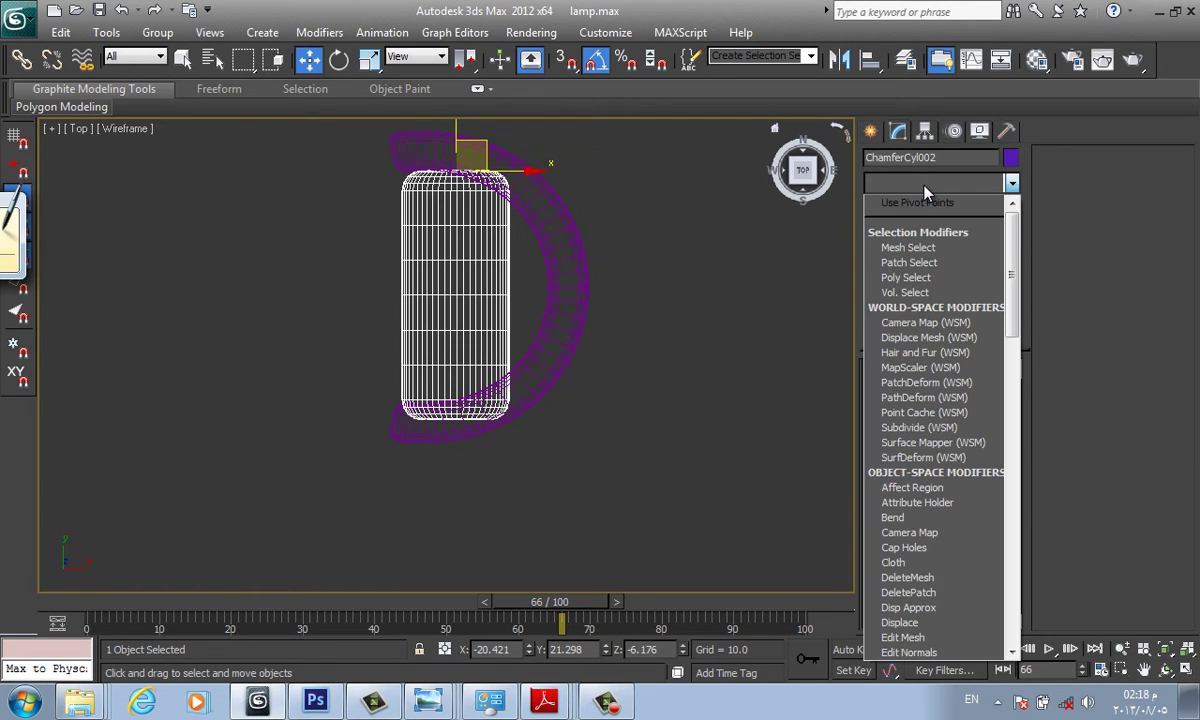
{"action": "key", "text": "f"}
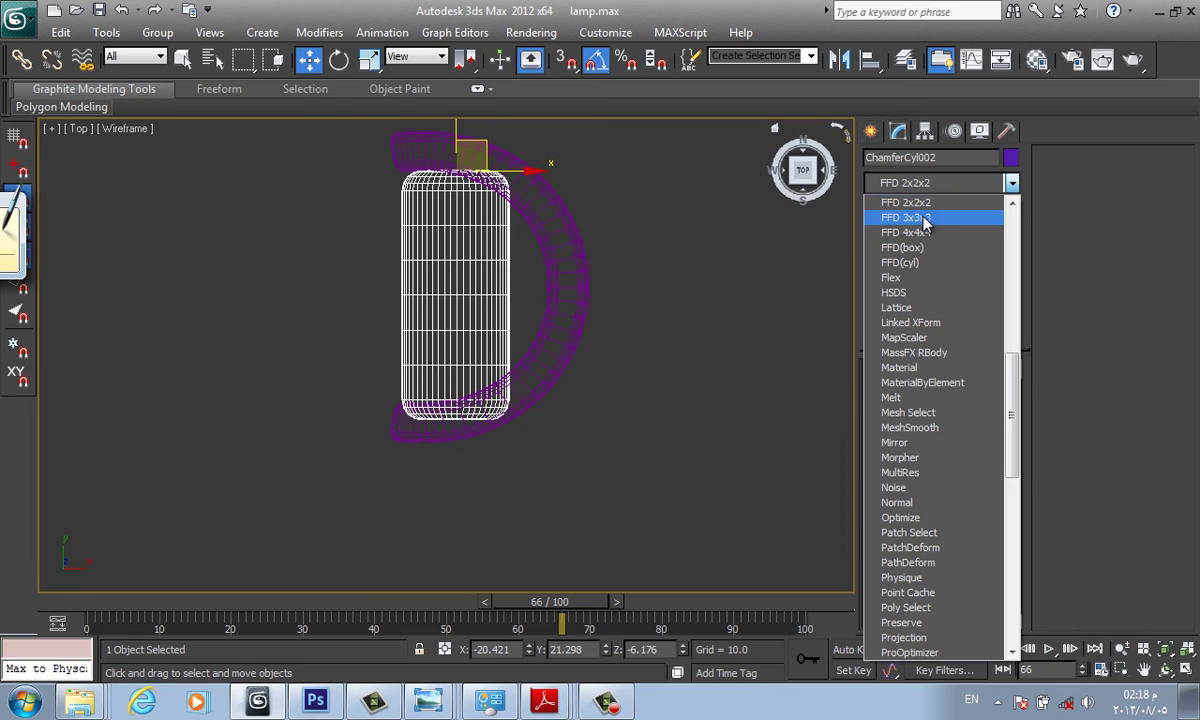
{"action": "left_click", "coordinate": [924, 218]}
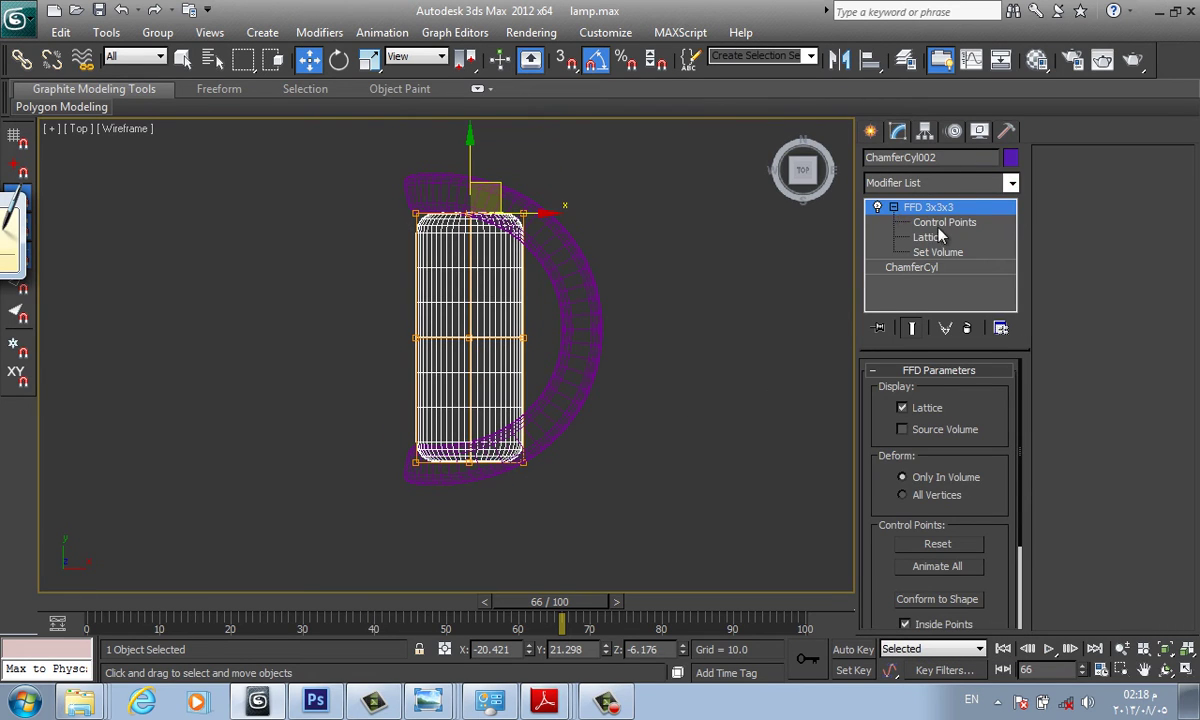
{"action": "left_click", "coordinate": [940, 222]}
{"action": "left_click_drag", "start_coordinate": [507, 248], "coordinate": [614, 405]}
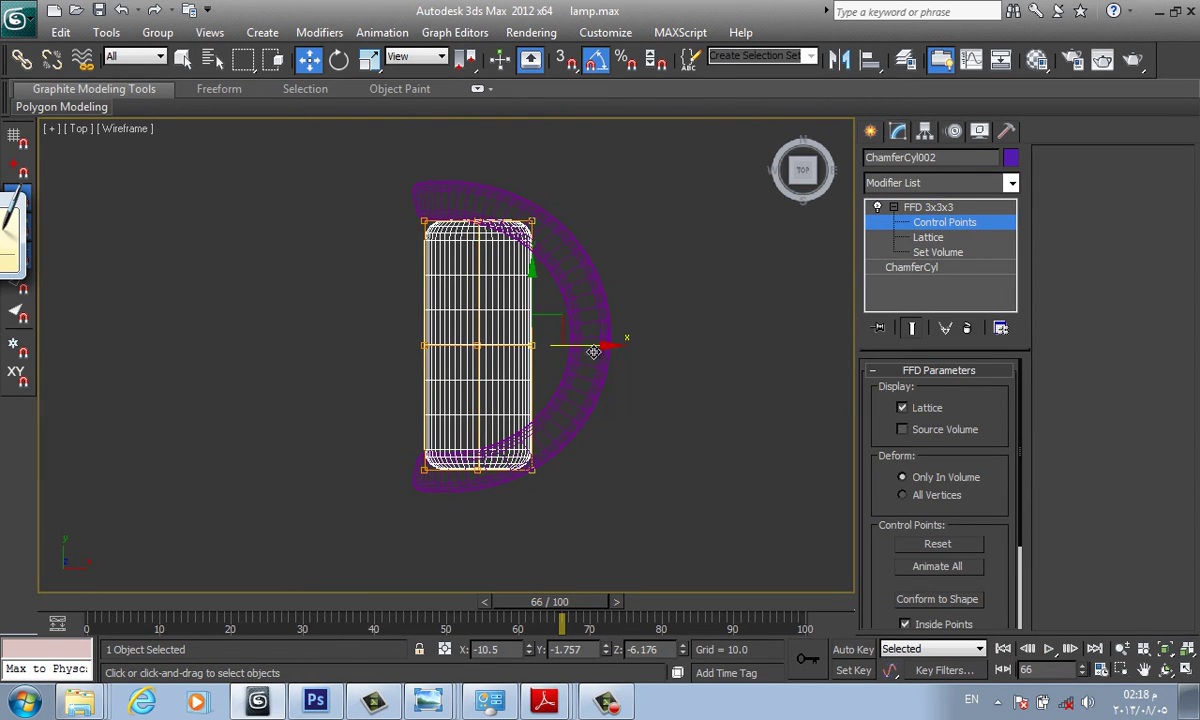
{"action": "left_click_drag", "start_coordinate": [593, 352], "coordinate": [634, 352]}
{"action": "key", "text": "r"}
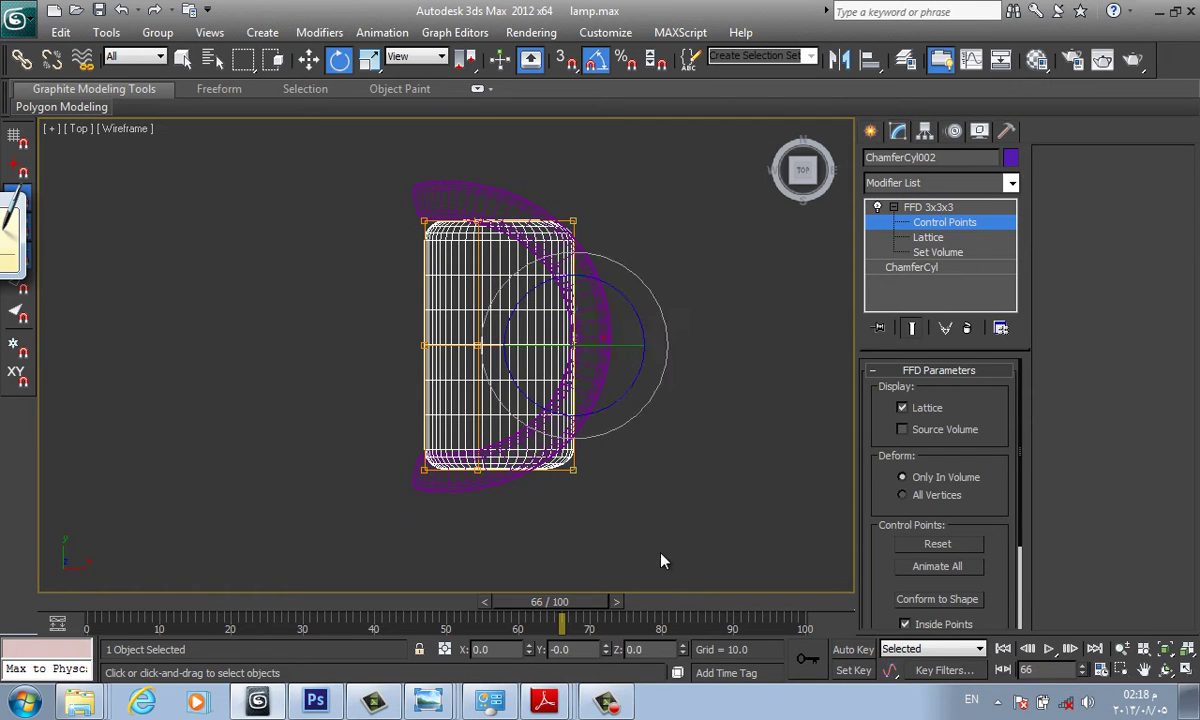
{"action": "left_click_drag", "start_coordinate": [575, 255], "coordinate": [575, 293]}
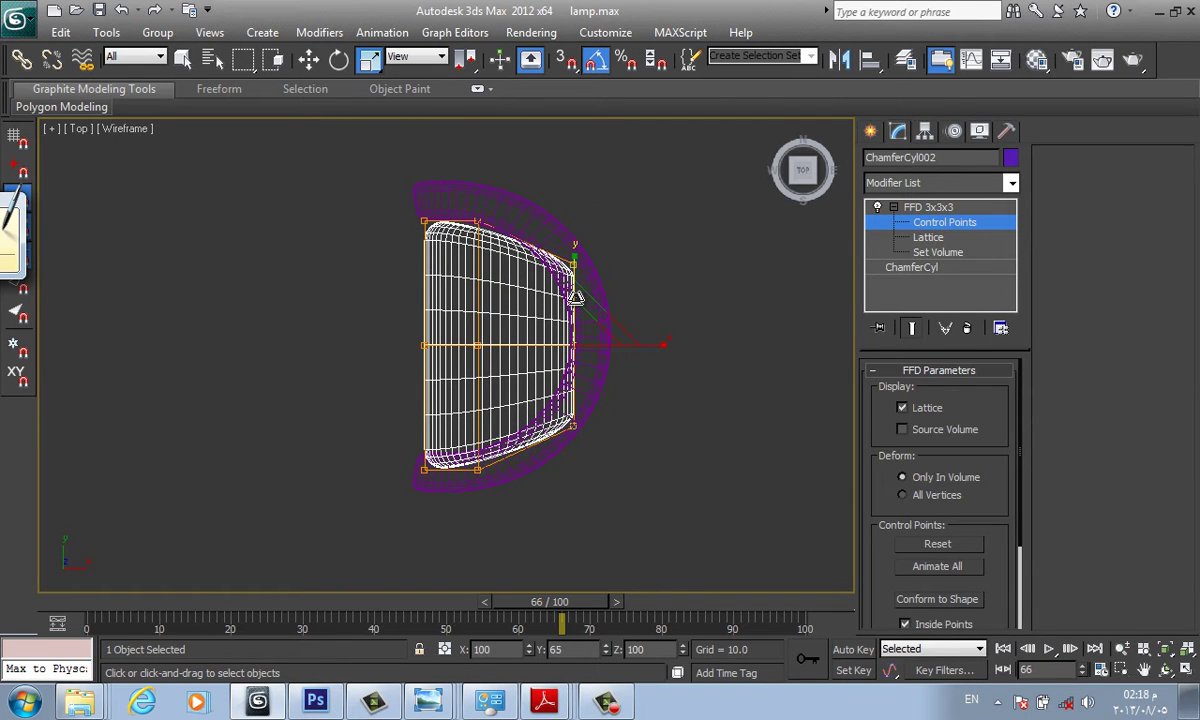
{"action": "key", "text": "w"}
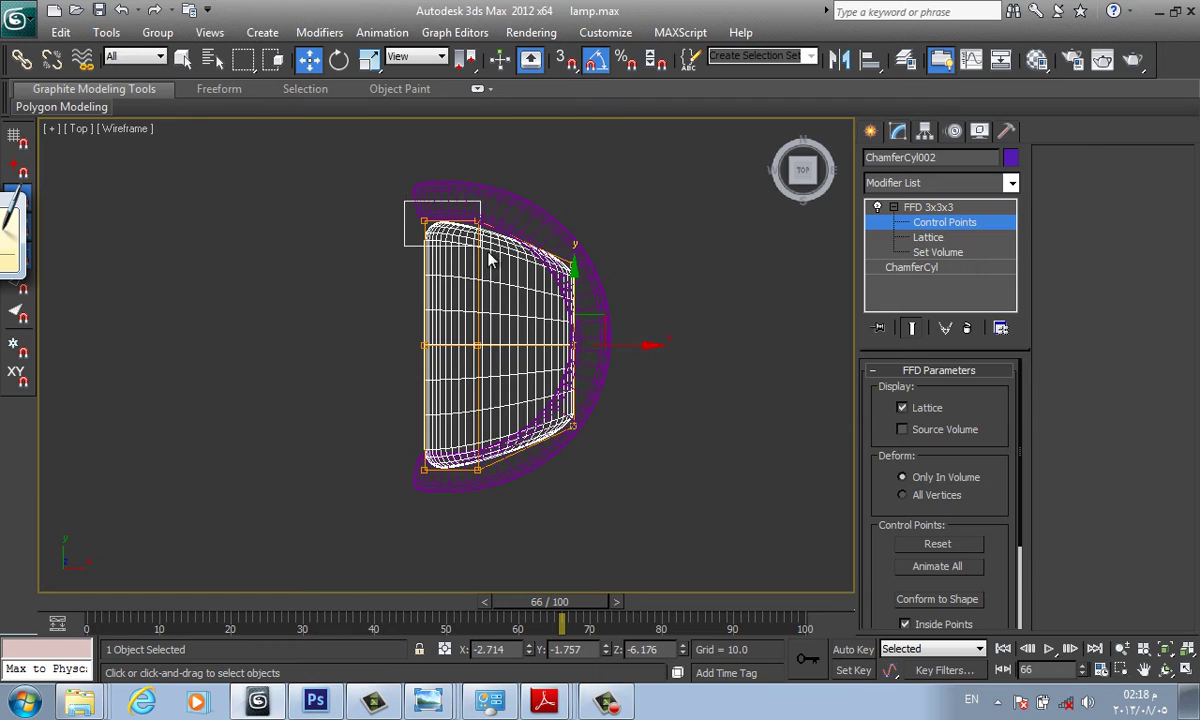
Stretch the left and middle control points vertically and shift the middle points right.
{"action": "left_click_drag", "start_coordinate": [407, 204], "coordinate": [503, 543]}
{"action": "key", "text": "e"}
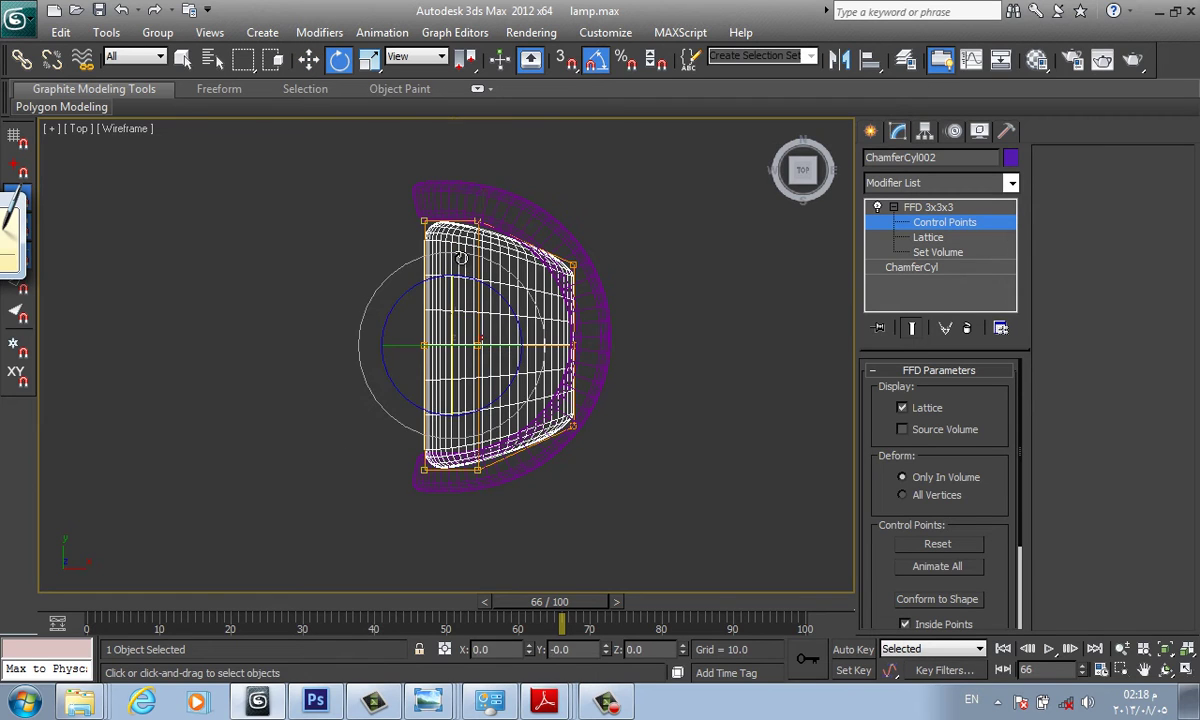
{"action": "key", "text": "r"}
{"action": "mouse_move", "coordinate": [461, 258]}
{"action": "left_mouse_down"}
{"action": "mouse_move", "coordinate": [455, 249]}
{"action": "mouse_move", "coordinate": [536, 557]}
{"action": "left_mouse_up"}
{"action": "key", "text": "w"}
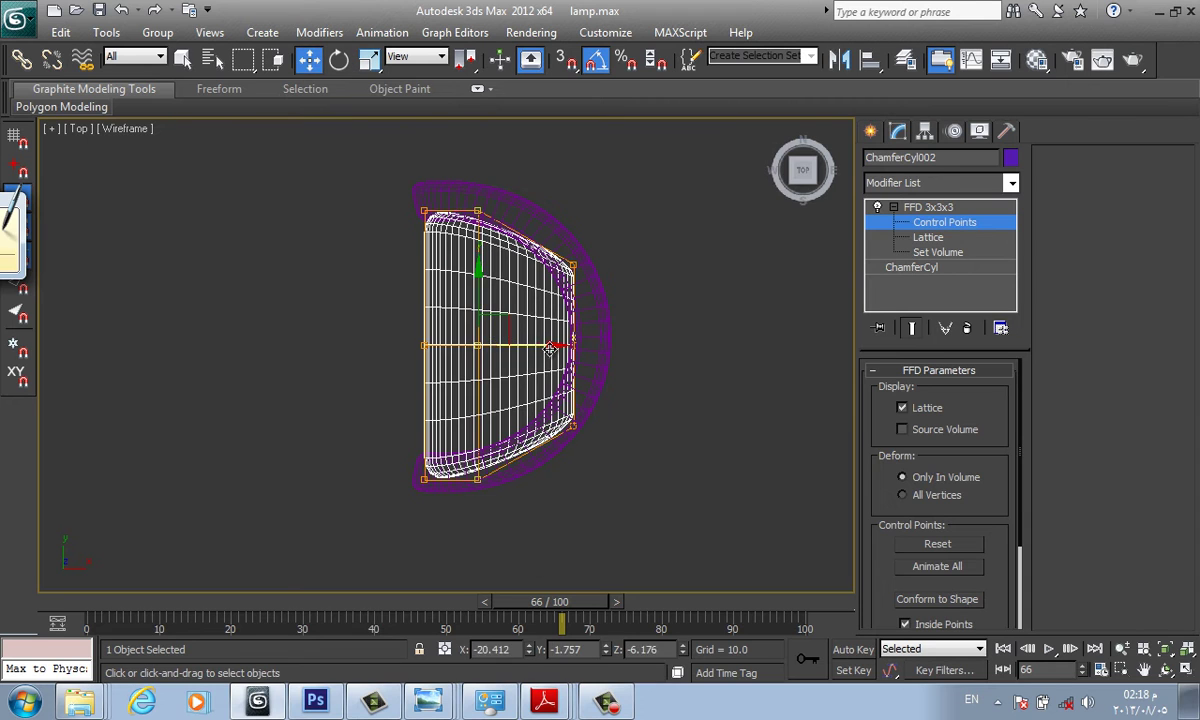
{"action": "left_click_drag", "start_coordinate": [549, 347], "coordinate": [610, 443]}
{"action": "middle_click_drag", "start_coordinate": [537, 421], "coordinate": [678, 249], "text": "alt"}
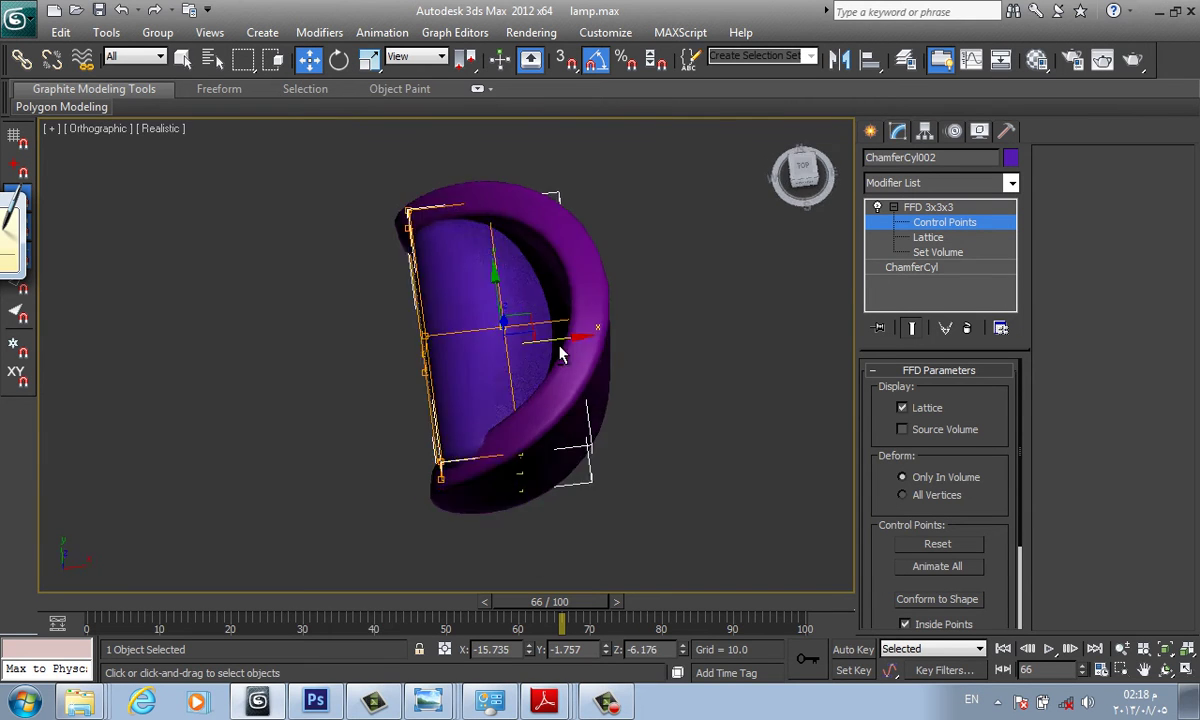
Undo the recent lattice edits back to the Front view.
{"action": "left_click", "coordinate": [870, 132]}
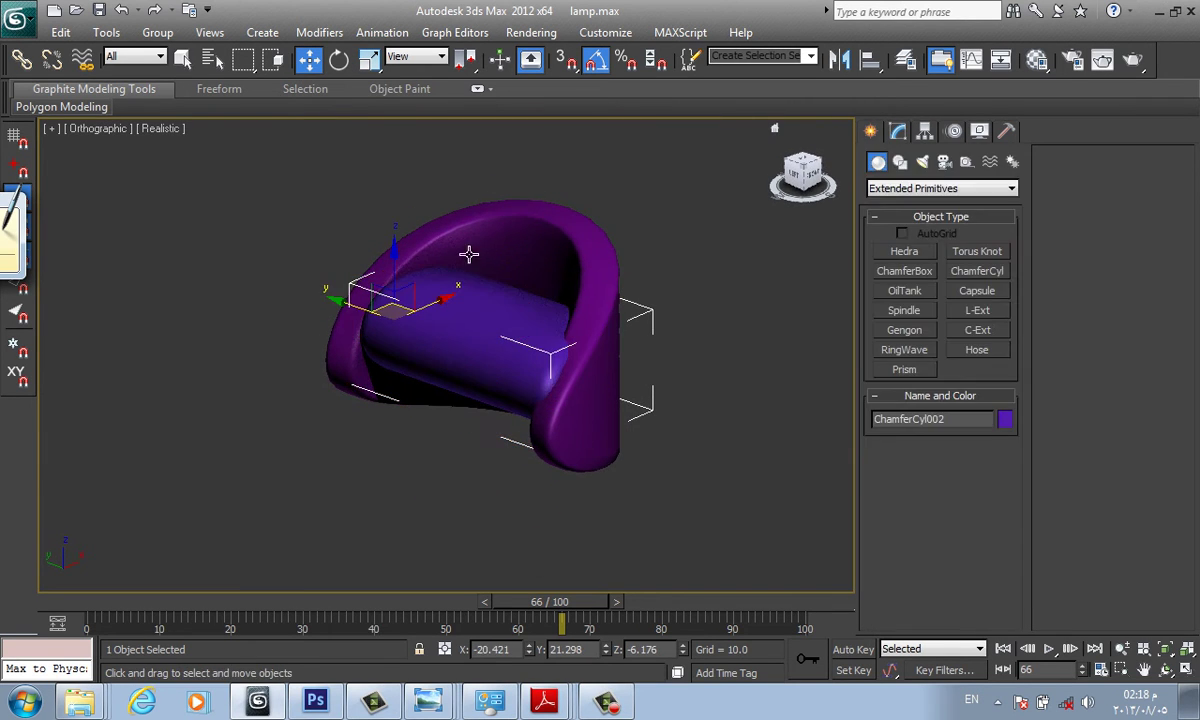
{"action": "key", "text": "ctrl+z"}
{"action": "key", "text": "ctrl+z"}
{"action": "key", "text": "ctrl+z"}
{"action": "key", "text": "ctrl+z"}
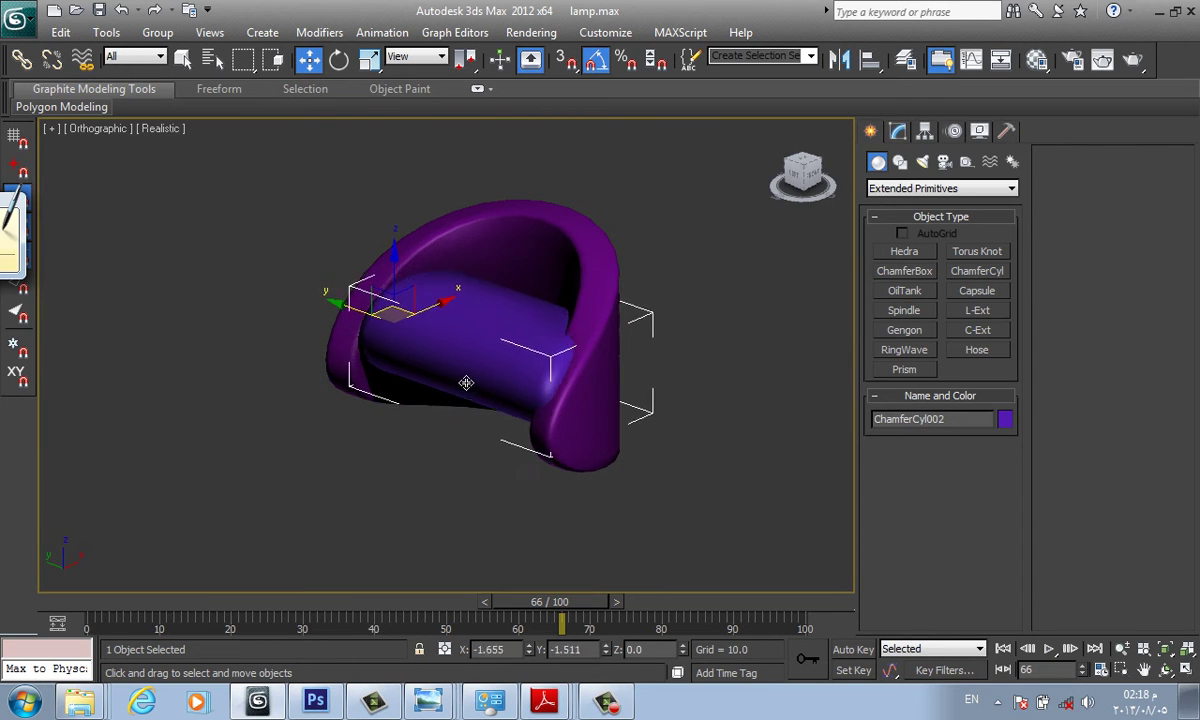
{"action": "key", "text": "ctrl+z"}
{"action": "key", "text": "ctrl+z"}
{"action": "key", "text": "ctrl+z"}
{"action": "key", "text": "ctrl+z"}
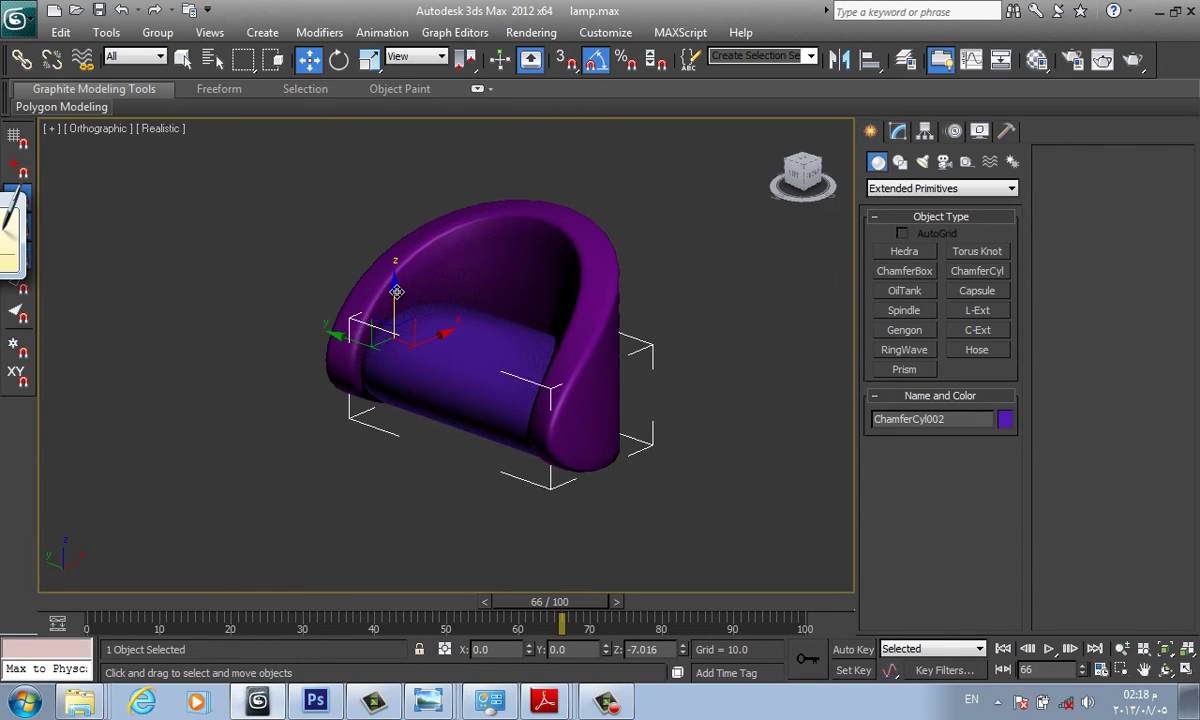
{"action": "key", "text": "ctrl+z"}
{"action": "key", "text": "ctrl+z"}
{"action": "key", "text": "ctrl+z"}
{"action": "key", "text": "ctrl+z"}
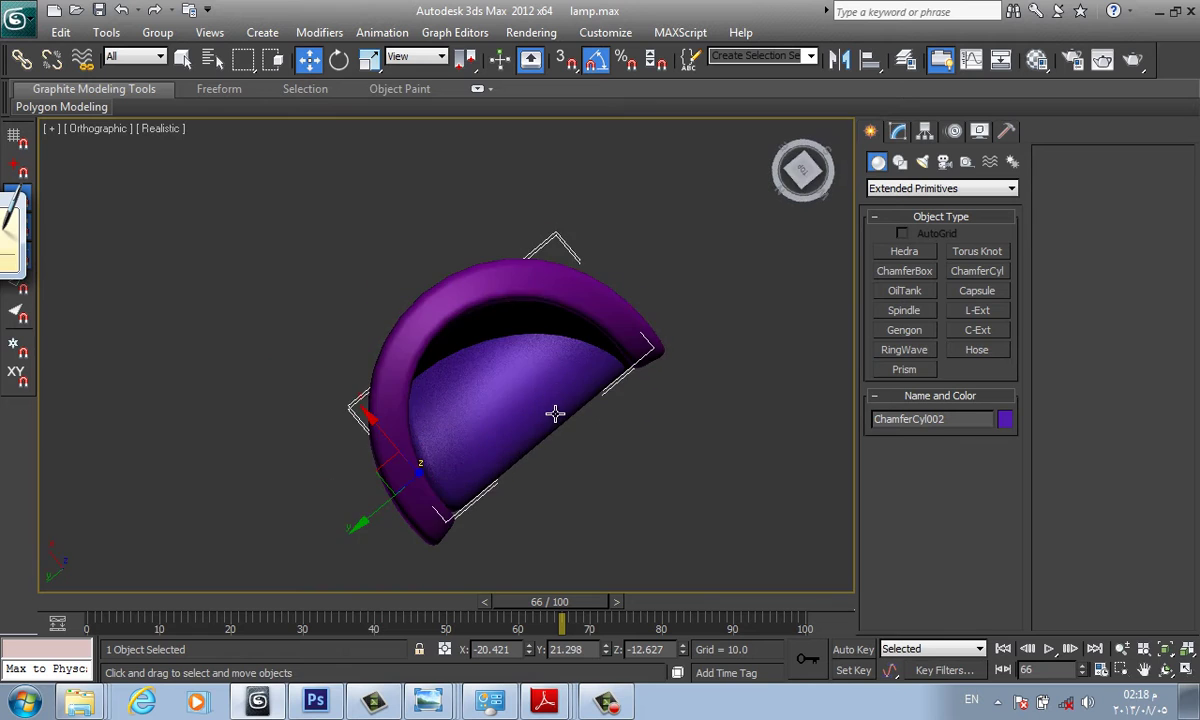
{"action": "key", "text": "ctrl+z"}
{"action": "key", "text": "ctrl+z"}
{"action": "key", "text": "ctrl+z"}
{"action": "key", "text": "ctrl+z"}
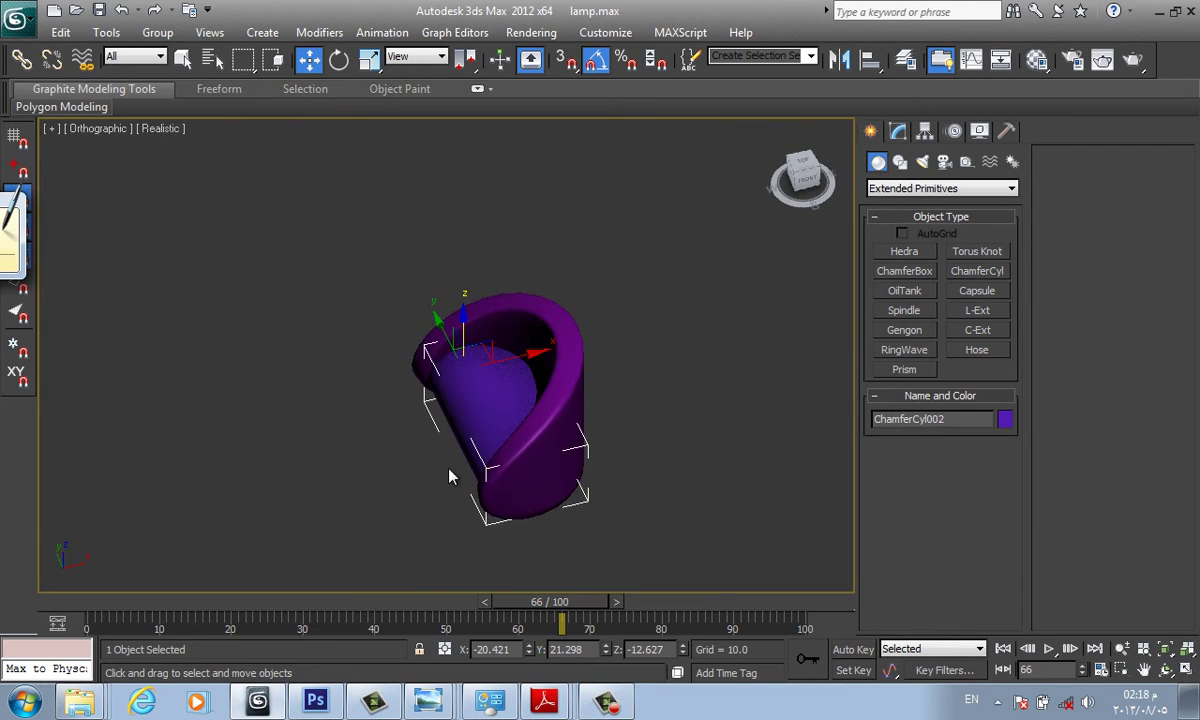
{"action": "key", "text": "ctrl+z"}
{"action": "key", "text": "ctrl+z"}
Scale the right-side lattice points inward to pinch the cushion into an egg shape.
{"action": "left_click", "coordinate": [898, 131]}
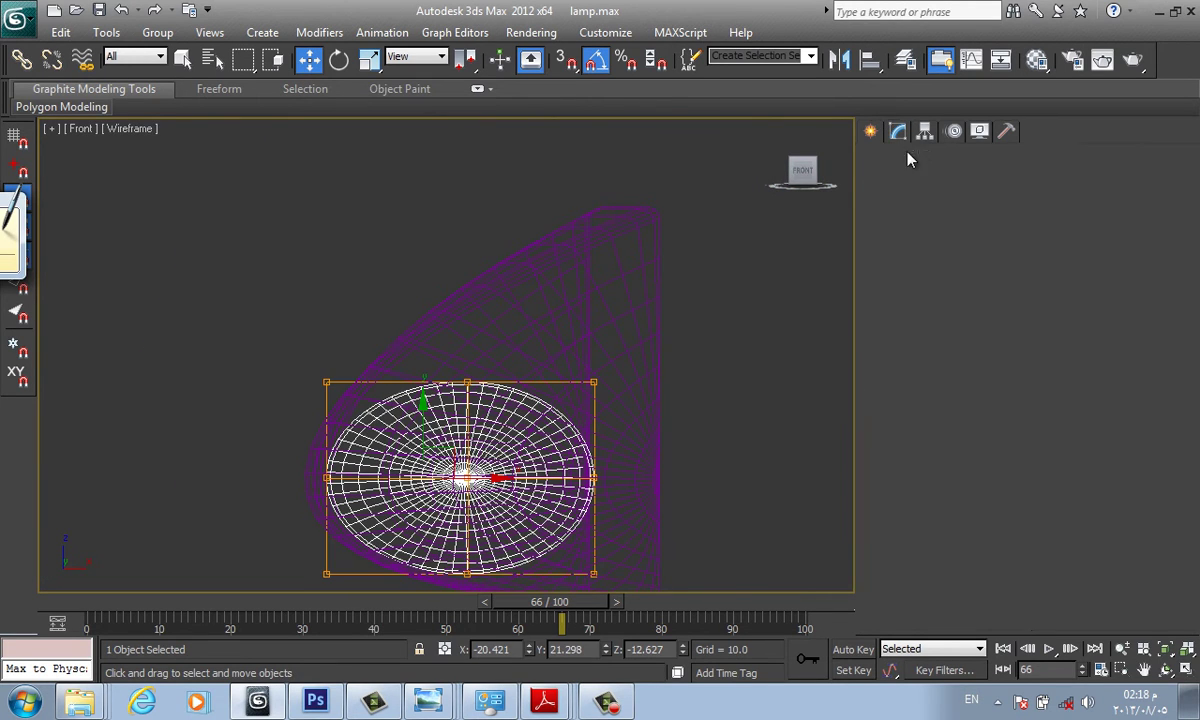
{"action": "left_click", "coordinate": [944, 222]}
{"action": "middle_click_drag", "start_coordinate": [603, 421], "coordinate": [523, 243]}
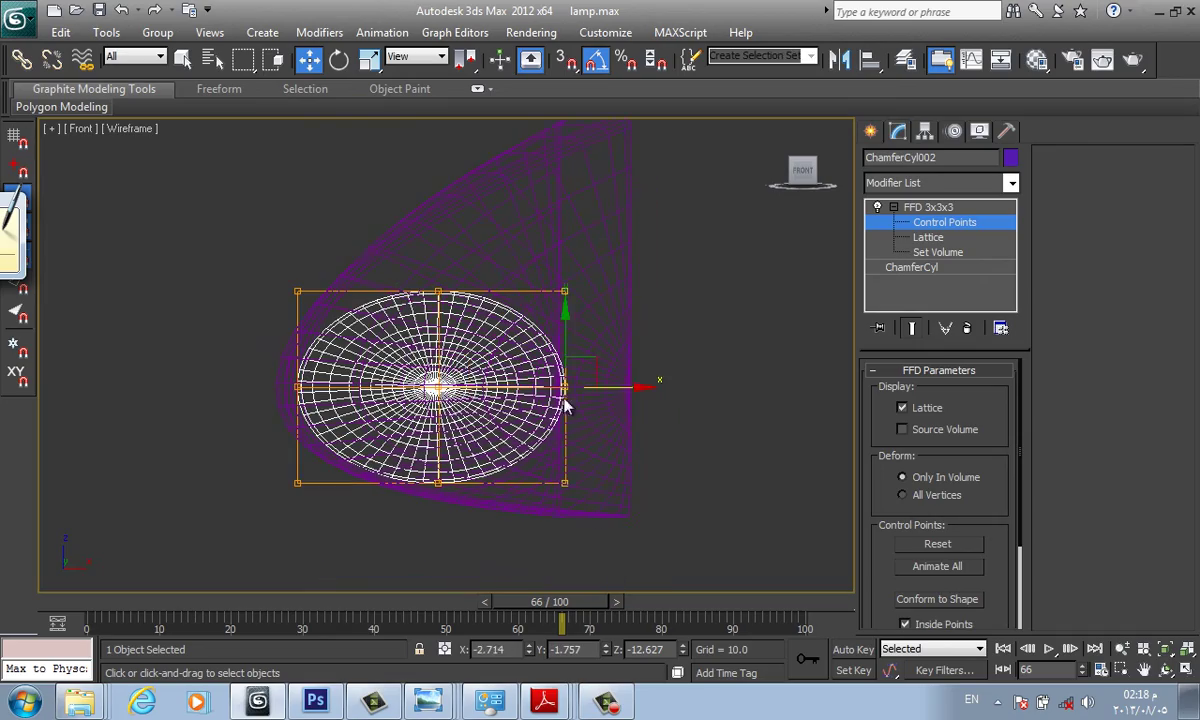
{"action": "key", "text": "r"}
{"action": "left_click_drag", "start_coordinate": [568, 316], "coordinate": [568, 383]}
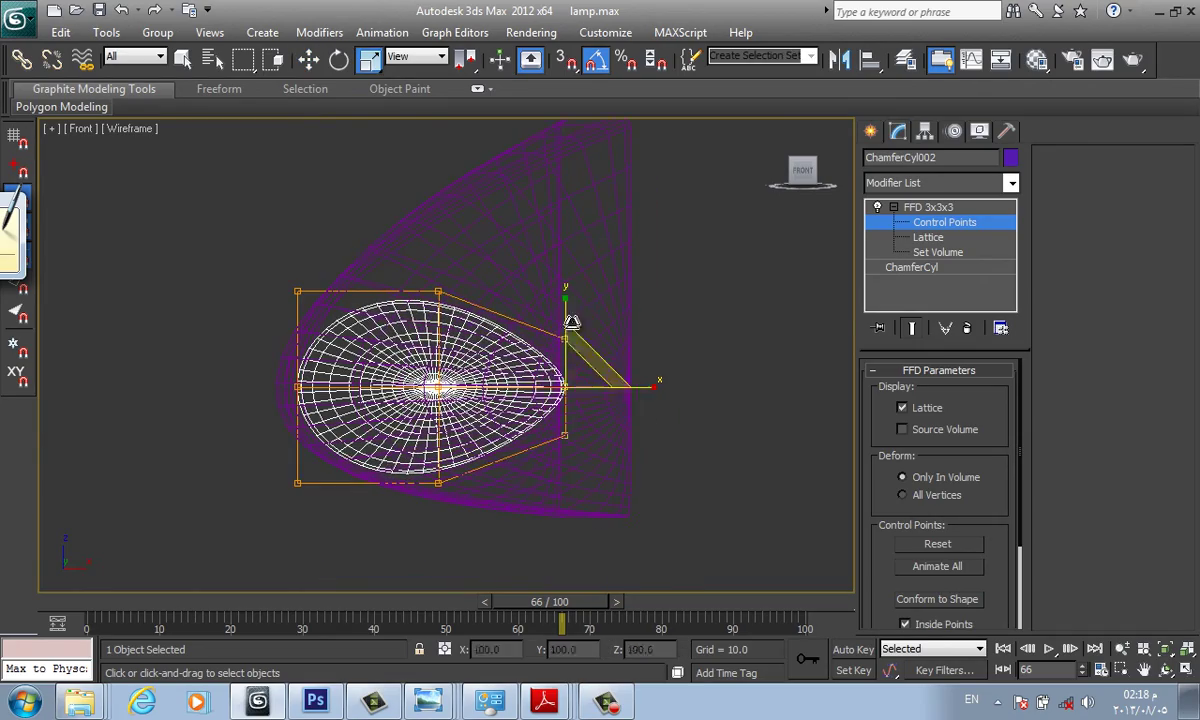
{"action": "key", "text": "w"}
{"action": "mouse_move", "coordinate": [372, 385]}
{"action": "middle_mouse_down", "text": "alt"}
{"action": "mouse_move", "coordinate": [515, 437]}
{"action": "mouse_move", "coordinate": [540, 432]}
{"action": "middle_mouse_up", "text": "alt"}
Scale the top row of lattice points in the Left view, then view the chair shaded.
{"action": "key", "text": "l"}
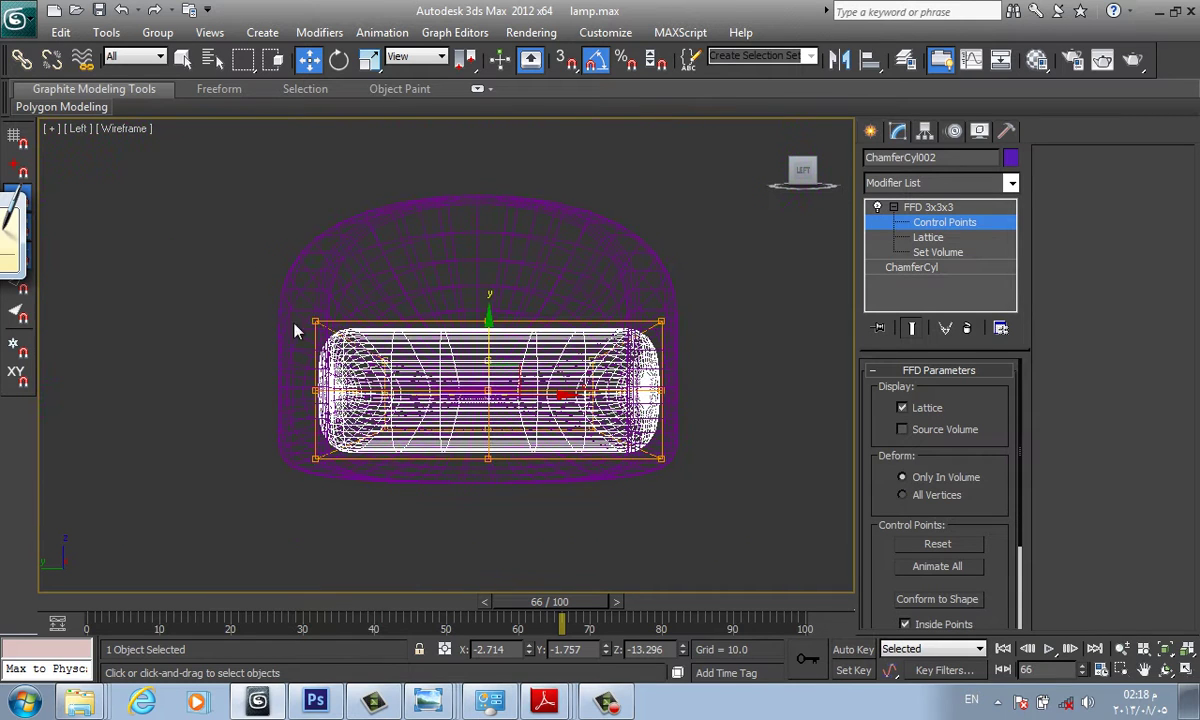
{"action": "mouse_move", "coordinate": [458, 348]}
{"action": "left_mouse_down"}
{"action": "mouse_move", "coordinate": [518, 322]}
{"action": "mouse_move", "coordinate": [495, 380]}
{"action": "left_mouse_up"}
{"action": "key", "text": "r"}
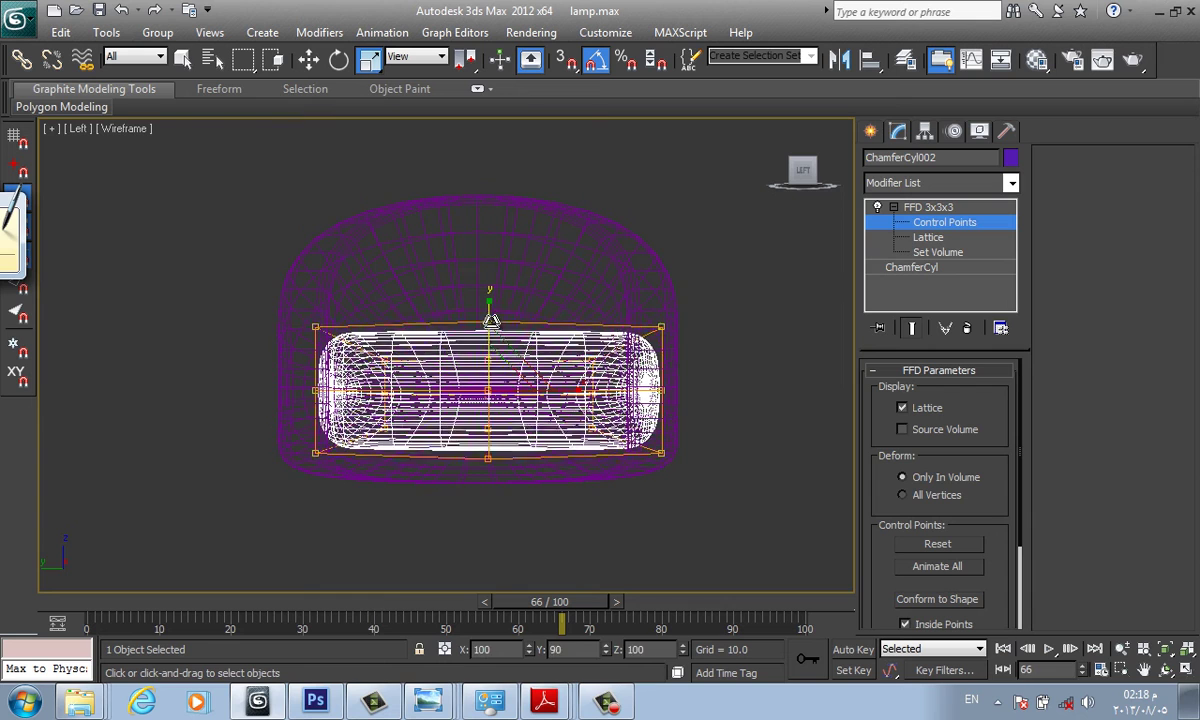
{"action": "key", "text": "F3"}
{"action": "left_click", "coordinate": [872, 131]}
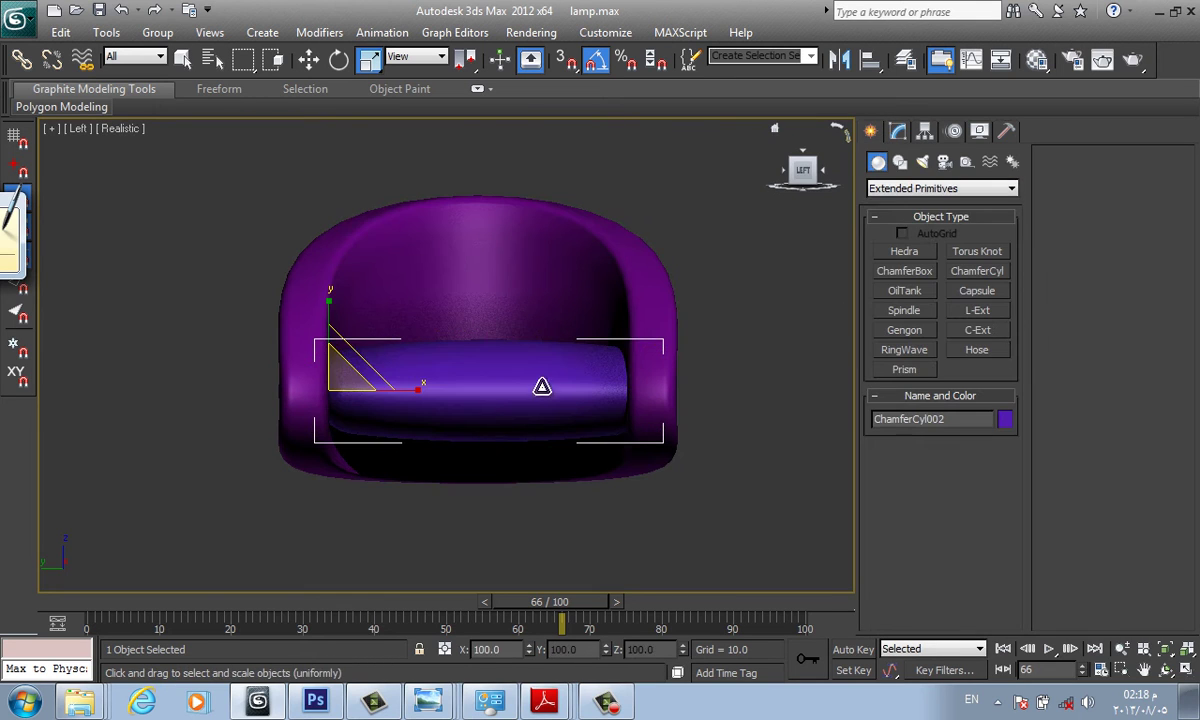
{"action": "key", "text": "w"}
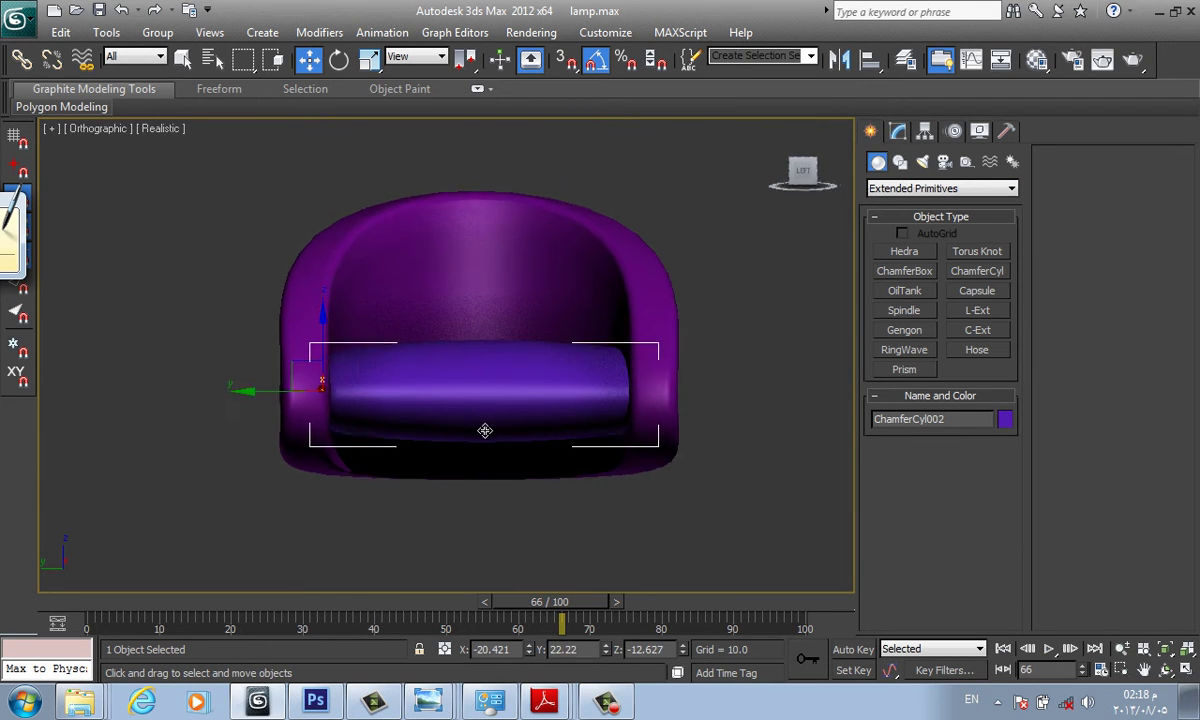
{"action": "middle_click_drag", "start_coordinate": [382, 391], "coordinate": [403, 462], "text": "alt"}
Orbit around the chair in Perspective, selecting the cushion and the shell.
{"action": "key", "text": "p"}
{"action": "scroll", "coordinate": [453, 345], "scroll_direction": "down", "scroll_amount": 3}
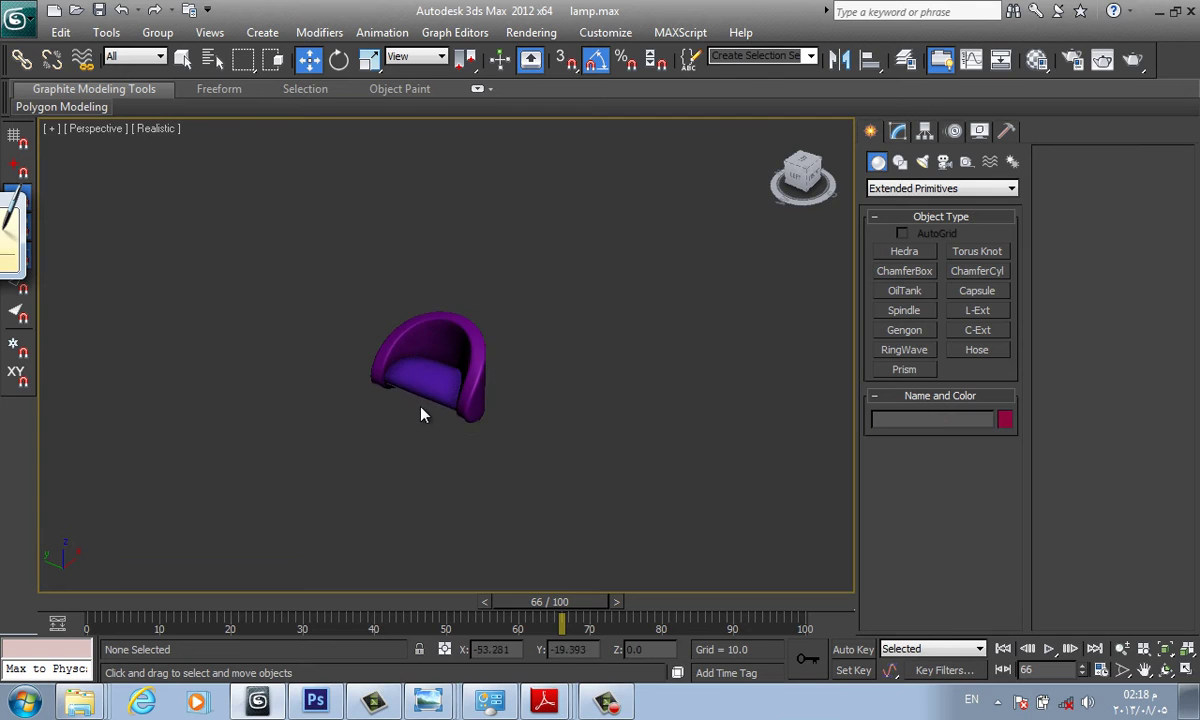
{"action": "middle_click_drag", "start_coordinate": [420, 407], "coordinate": [396, 356], "text": "alt"}
{"action": "scroll", "coordinate": [392, 352], "scroll_direction": "up", "scroll_amount": 5}
{"action": "scroll", "coordinate": [392, 352], "scroll_direction": "up", "scroll_amount": 2}
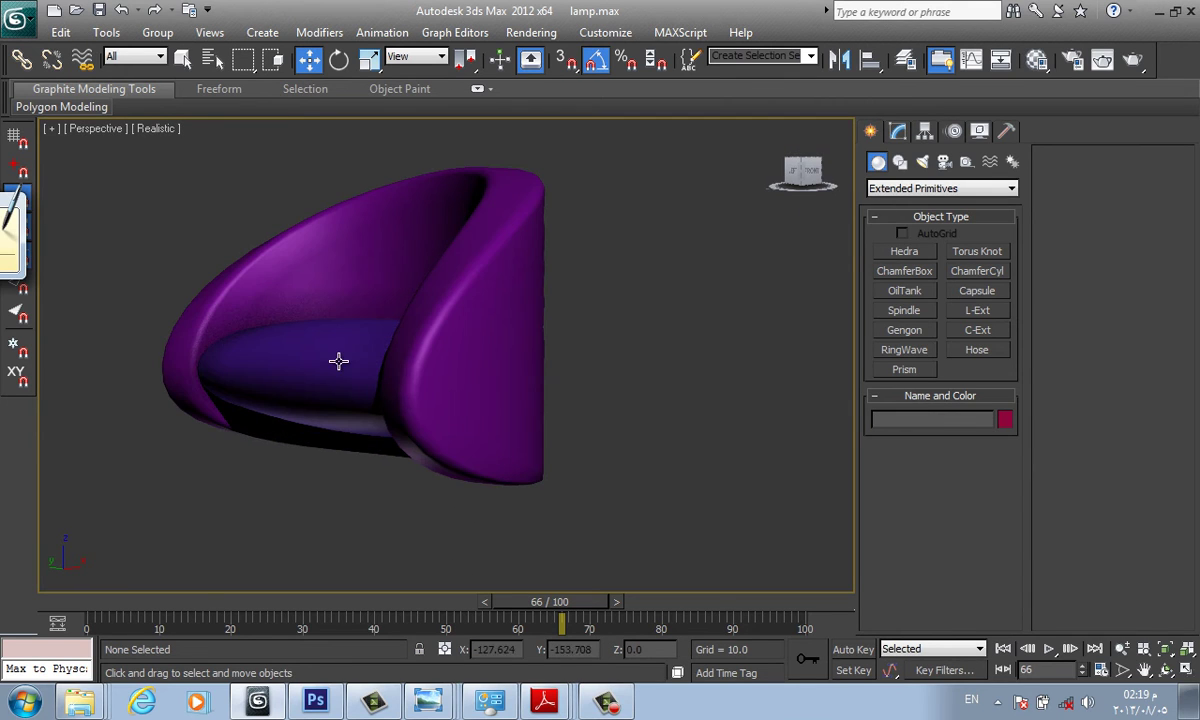
{"action": "left_click", "coordinate": [338, 359]}
{"action": "key", "text": "e"}
{"action": "key", "text": "r"}
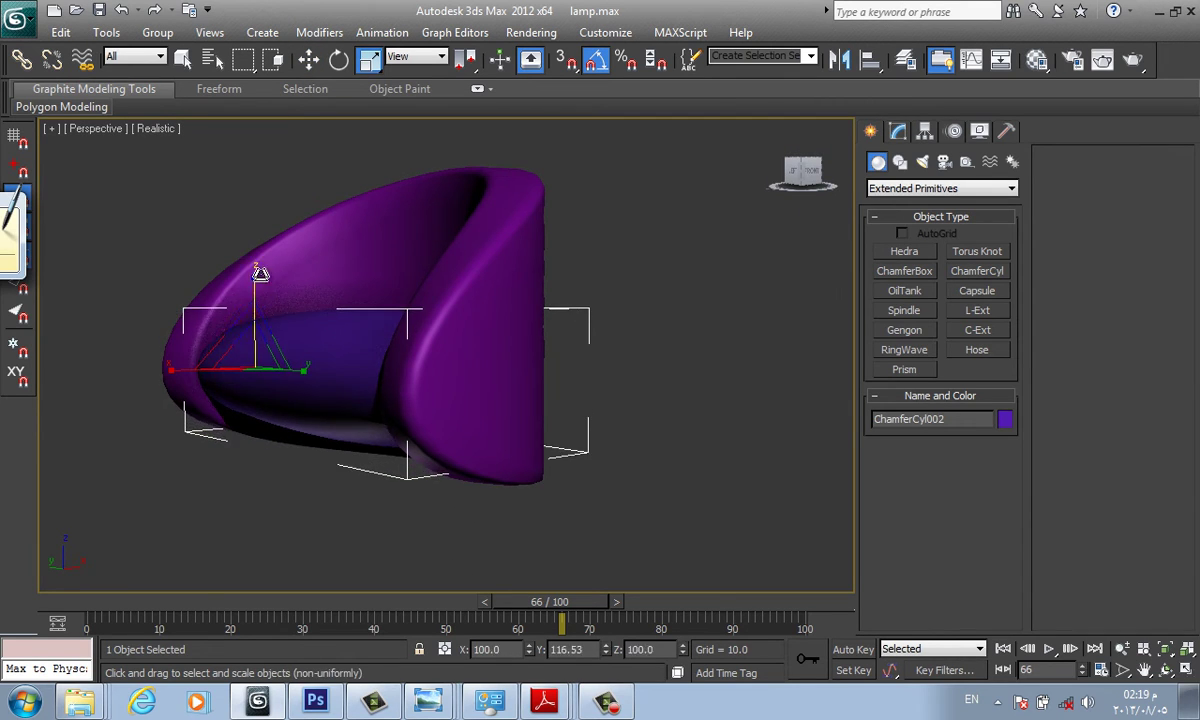
{"action": "left_click", "coordinate": [525, 325]}
{"action": "scroll", "coordinate": [500, 380], "scroll_direction": "down", "scroll_amount": 3}
{"action": "middle_click_drag", "start_coordinate": [490, 401], "coordinate": [584, 396], "text": "alt"}
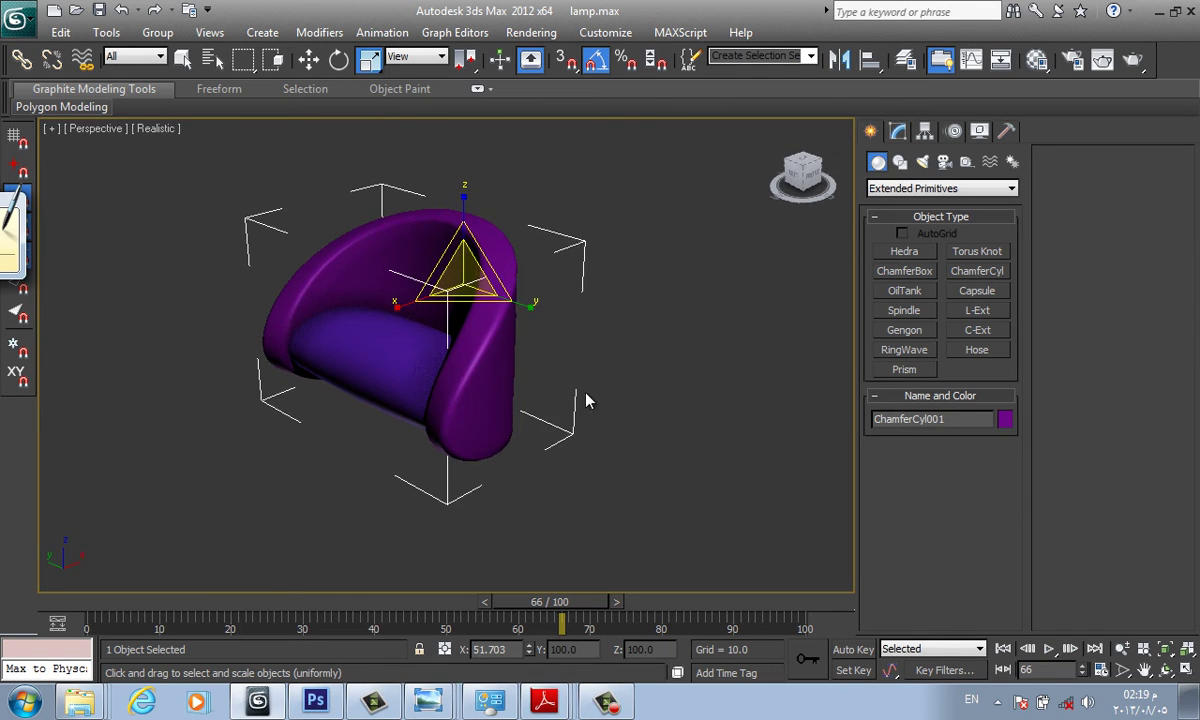
{"action": "left_click", "coordinate": [385, 314]}
Turn on Edged Faces, reselect the cushion, and choose Standard Primitives.
{"action": "key", "text": "F4"}
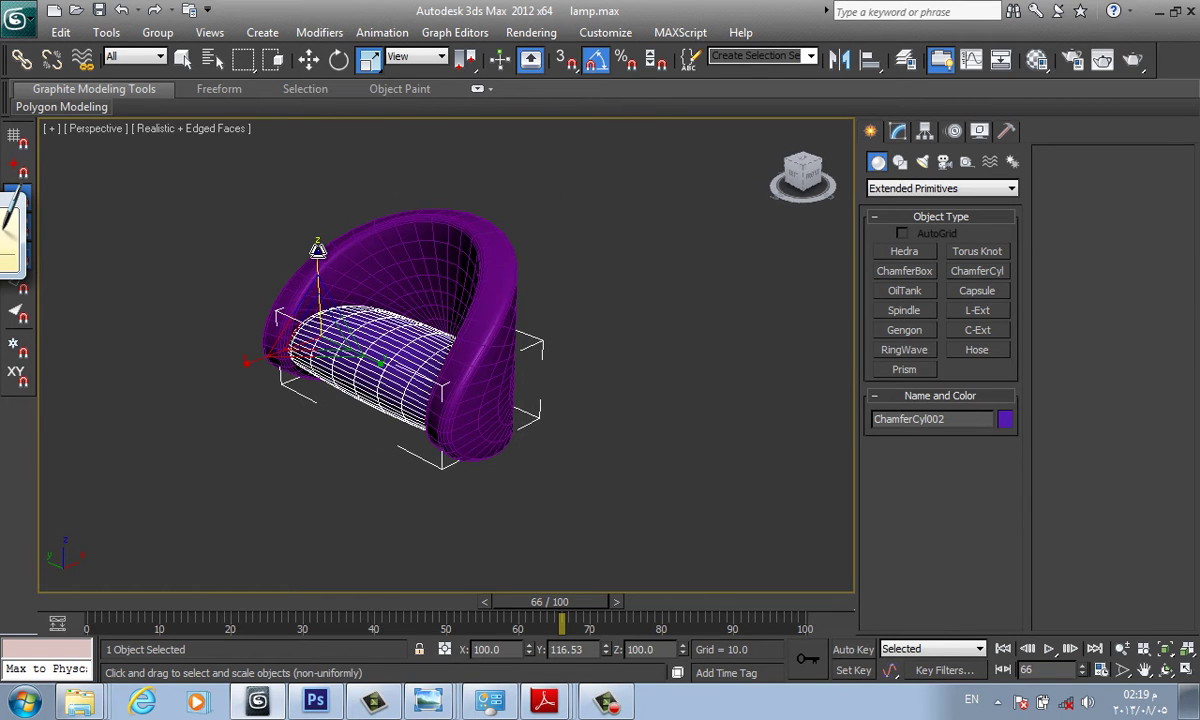
{"action": "left_click", "coordinate": [560, 330]}
{"action": "mouse_move", "coordinate": [459, 410]}
{"action": "middle_mouse_down", "text": "alt"}
{"action": "mouse_move", "coordinate": [571, 348]}
{"action": "mouse_move", "coordinate": [557, 316]}
{"action": "middle_mouse_up", "text": "alt"}
{"action": "left_click", "coordinate": [557, 316]}
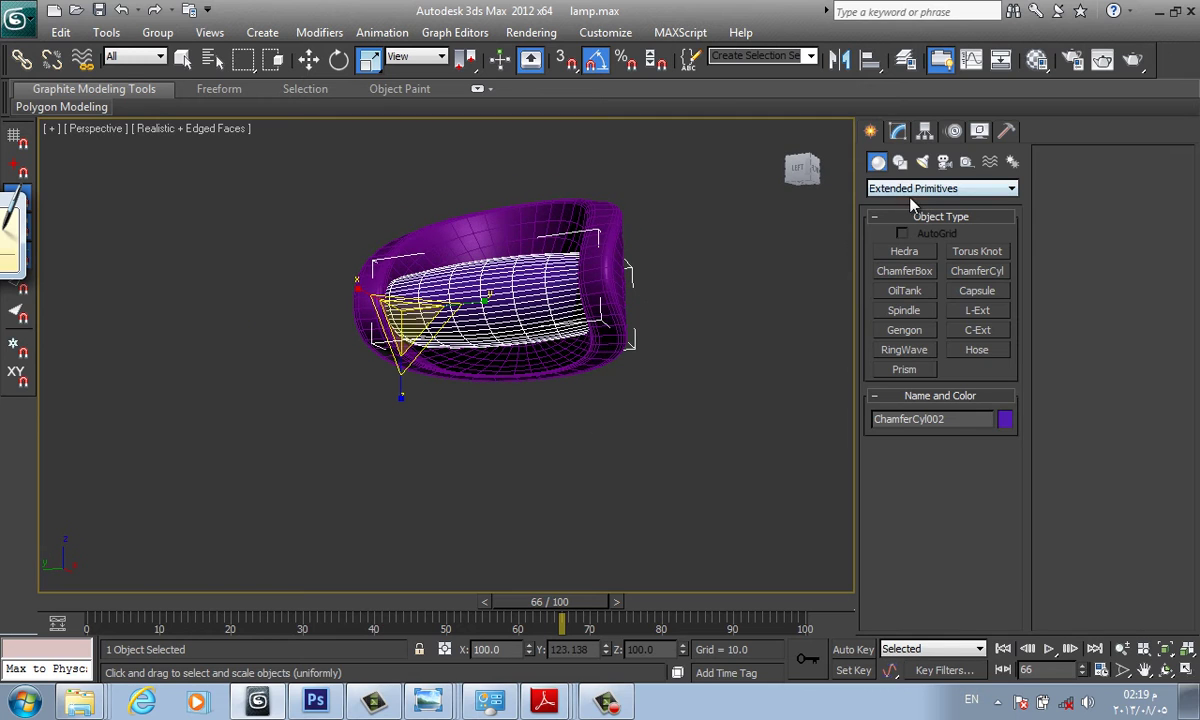
{"action": "left_click", "coordinate": [912, 190]}
{"action": "left_click", "coordinate": [910, 205]}
Draw a small cylinder at the chair's centre in the Top view and lower it beneath the seat.
{"action": "left_click", "coordinate": [906, 291]}
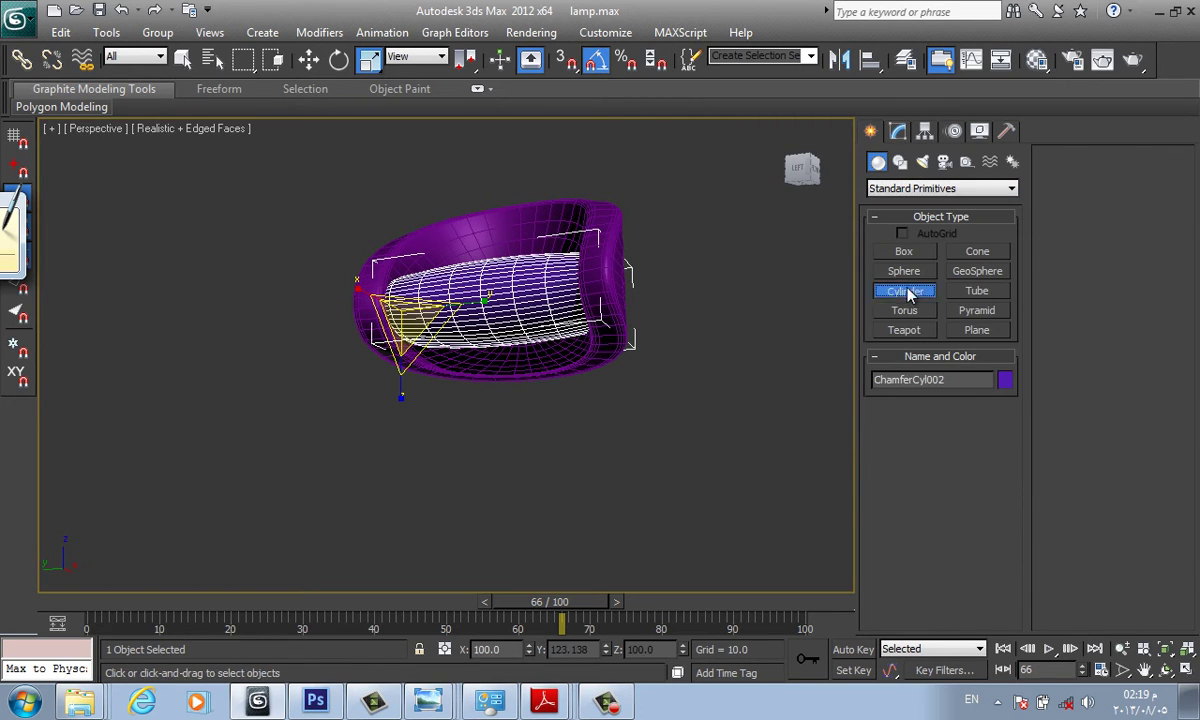
{"action": "key", "text": "t"}
{"action": "key", "text": "F3"}
{"action": "left_click_drag", "start_coordinate": [505, 377], "coordinate": [510, 392]}
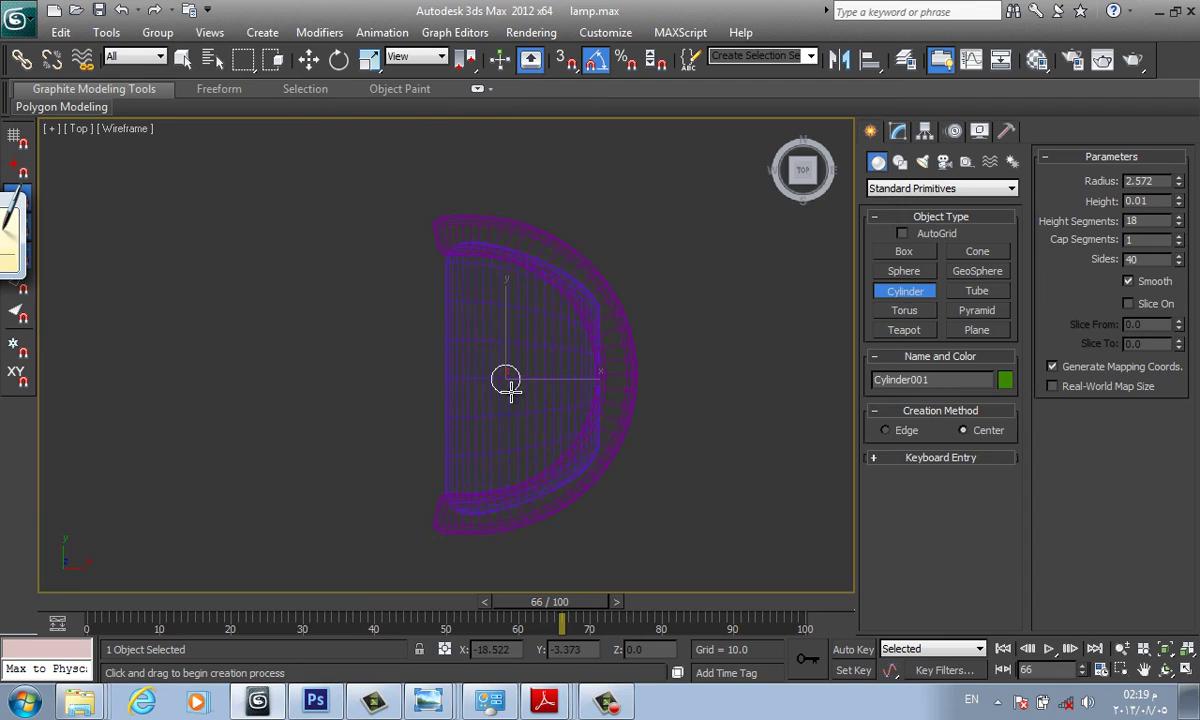
{"action": "left_click", "coordinate": [509, 340]}
{"action": "key", "text": "r"}
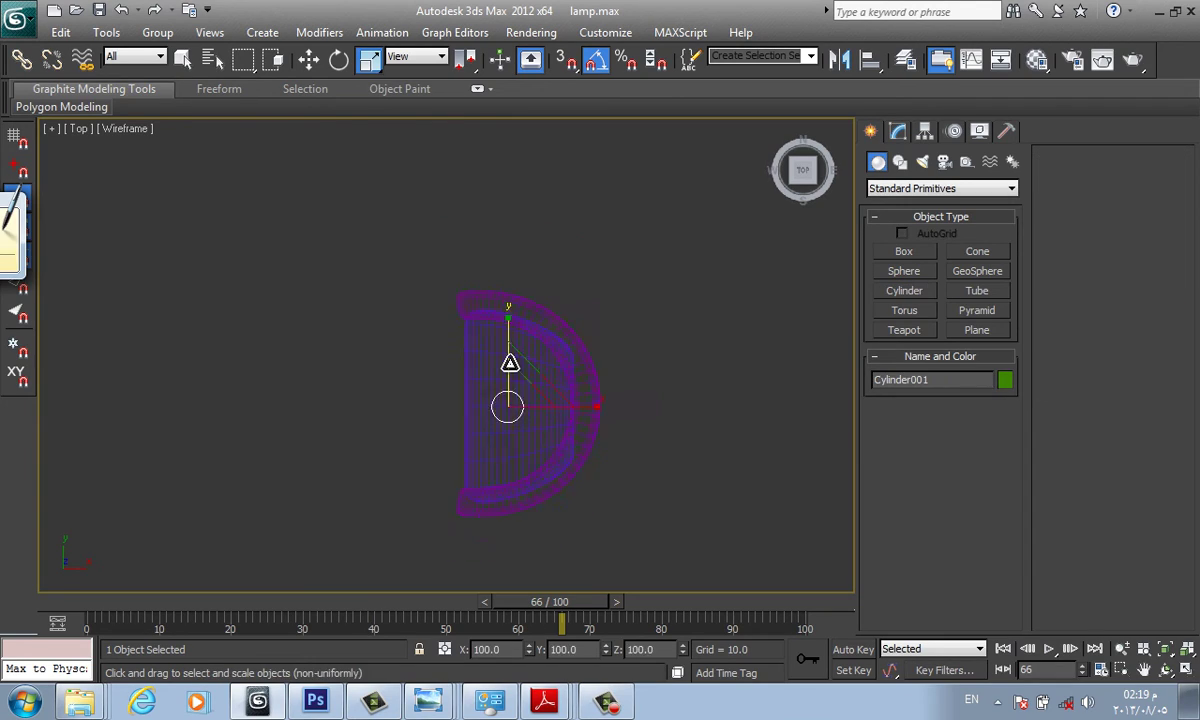
{"action": "key", "text": "p"}
{"action": "key", "text": "F3"}
{"action": "left_click", "coordinate": [452, 230]}
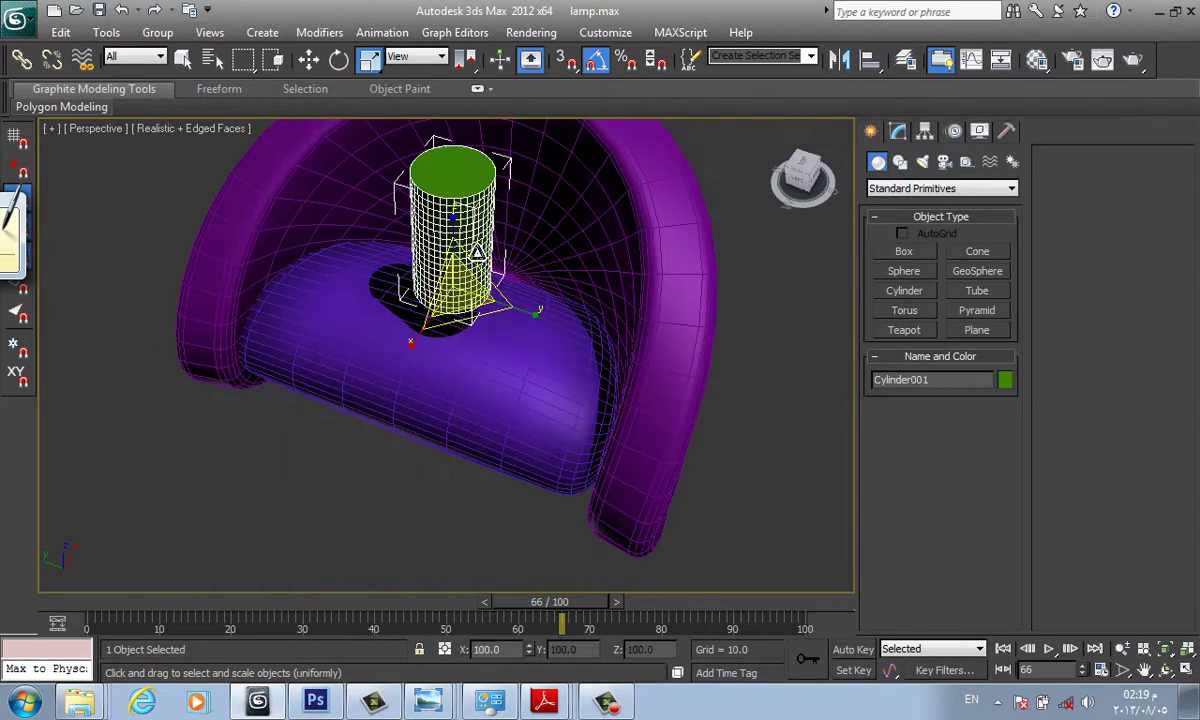
{"action": "middle_click_drag", "start_coordinate": [452, 230], "coordinate": [536, 246], "text": "alt"}
{"action": "key", "text": "w"}
{"action": "left_click_drag", "start_coordinate": [452, 320], "coordinate": [450, 570]}
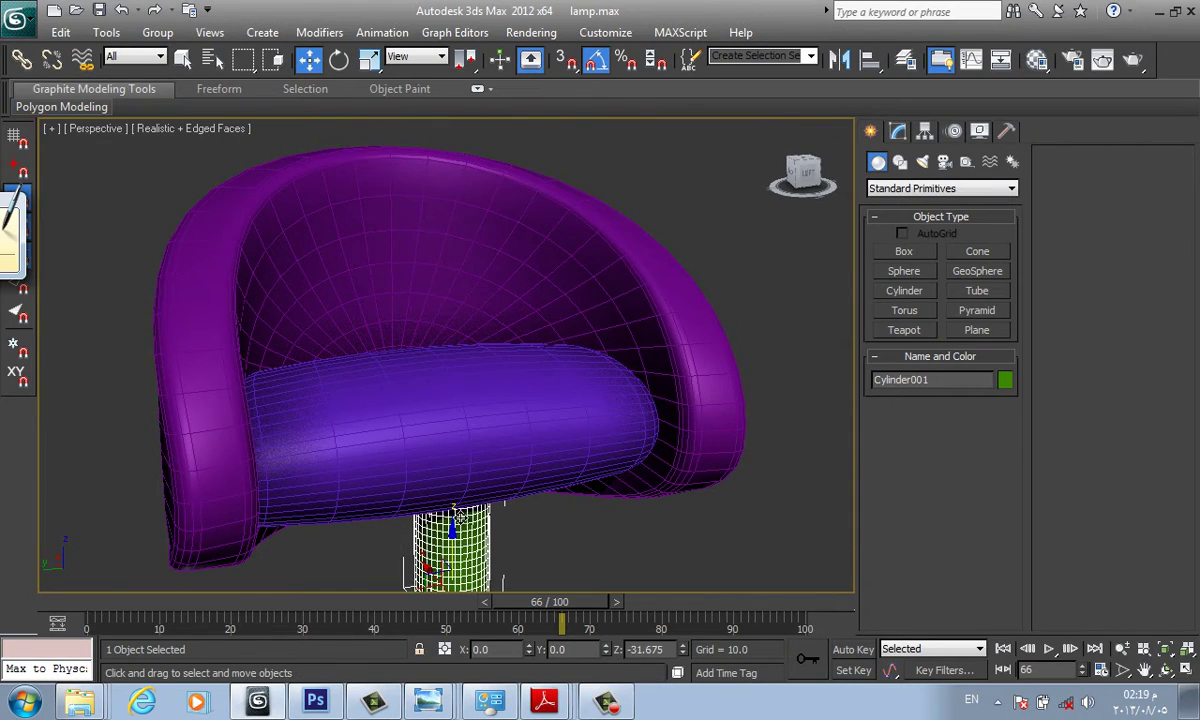
Scale the cylinder into a wide flat disc and raise it just under the seat.
{"action": "middle_click_drag", "start_coordinate": [450, 560], "coordinate": [502, 454], "text": "alt"}
{"action": "key", "text": "r"}
{"action": "left_click_drag", "start_coordinate": [502, 454], "coordinate": [500, 500]}
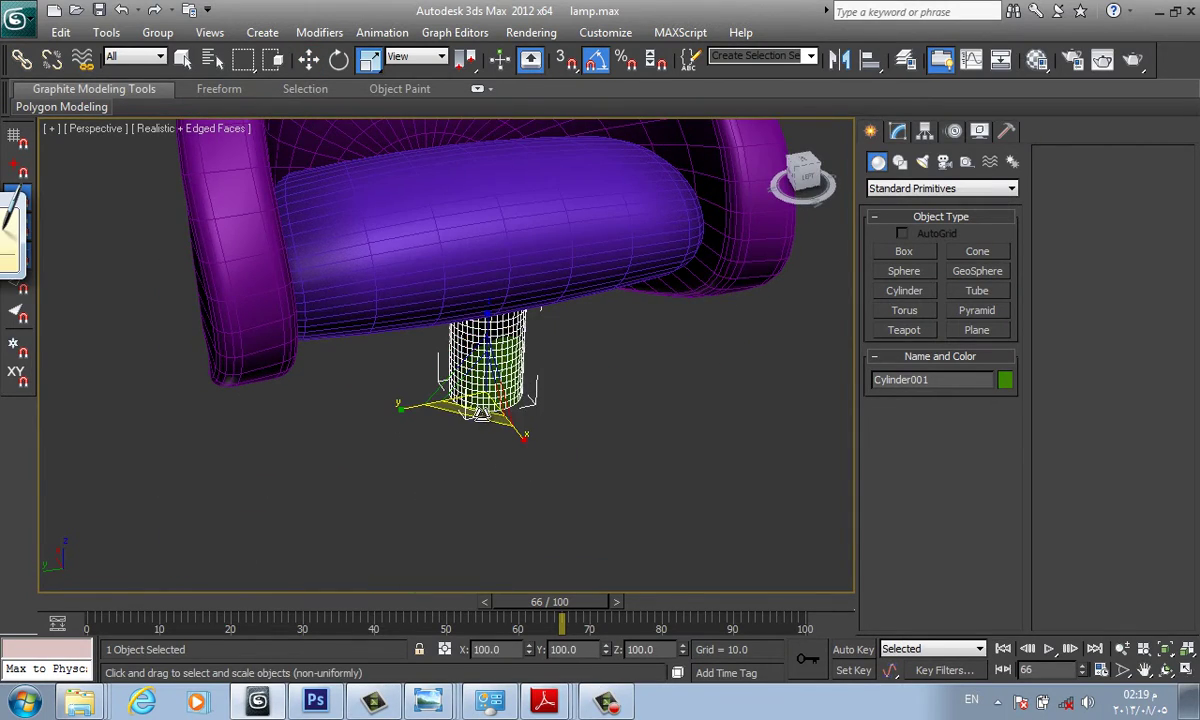
{"action": "left_click_drag", "start_coordinate": [484, 318], "coordinate": [487, 424]}
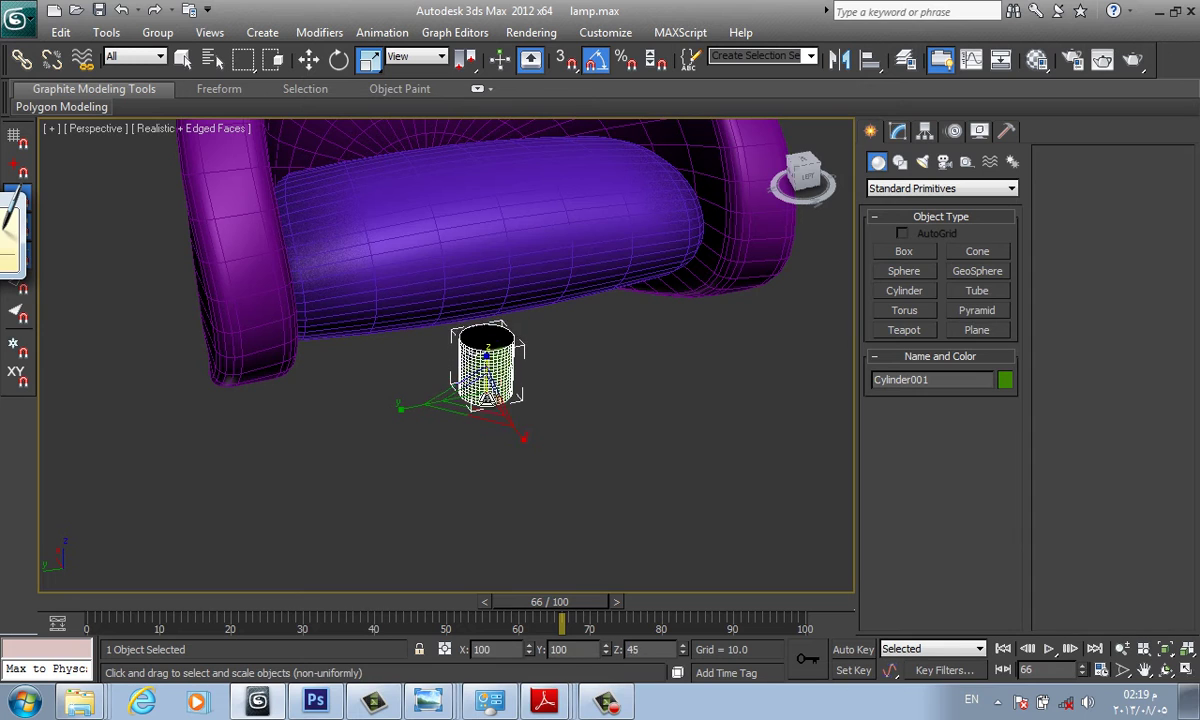
{"action": "key", "text": "w"}
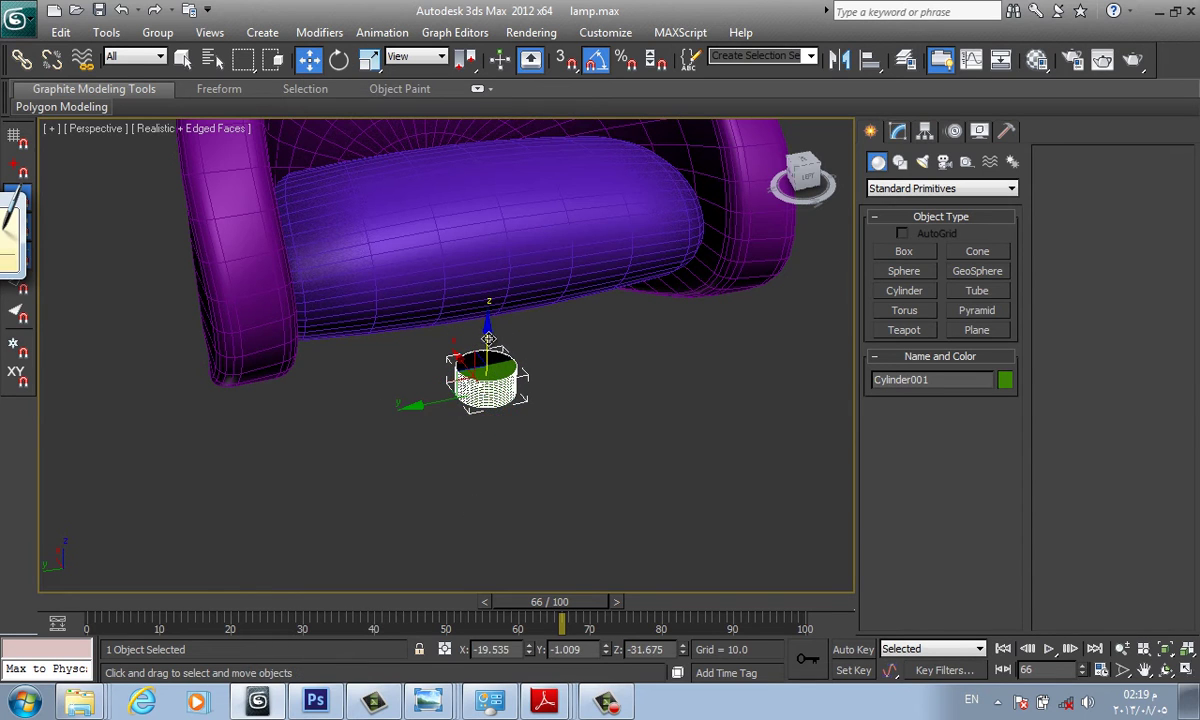
{"action": "left_click_drag", "start_coordinate": [487, 380], "coordinate": [485, 318]}
{"action": "mouse_move", "coordinate": [458, 230]}
{"action": "middle_mouse_down", "text": "alt"}
{"action": "mouse_move", "coordinate": [480, 164]}
{"action": "mouse_move", "coordinate": [476, 179]}
{"action": "middle_mouse_up", "text": "alt"}
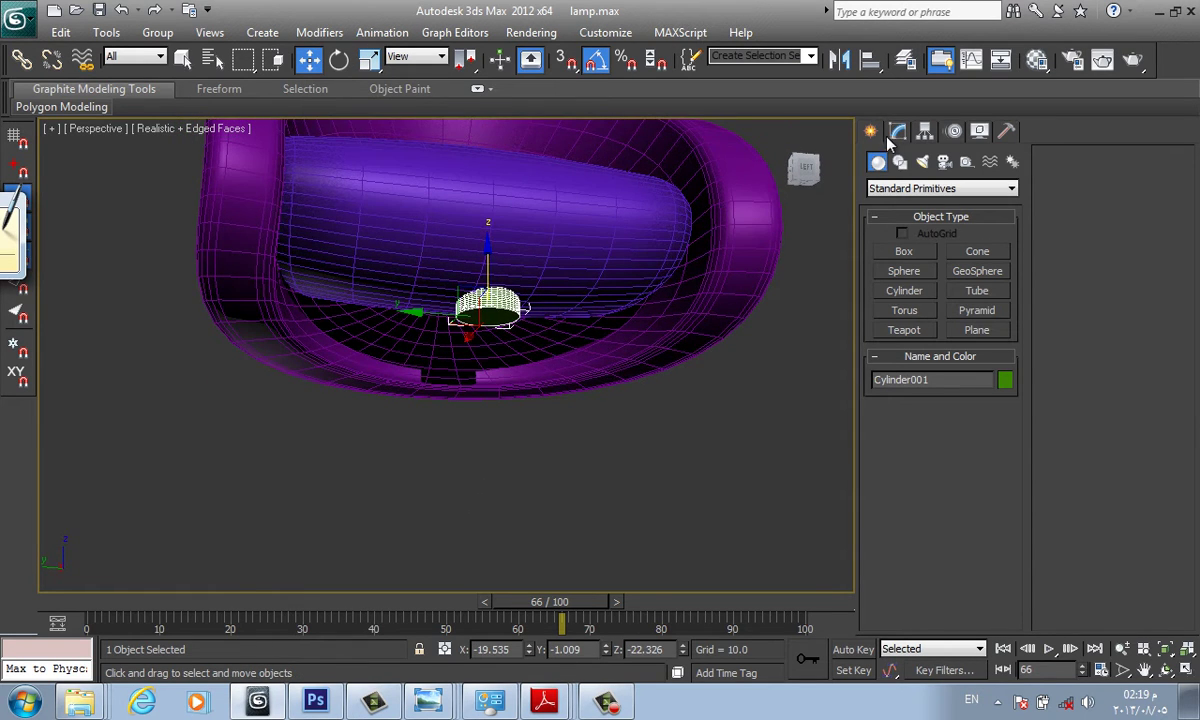
Clone the disc downward, then narrow the copy and stretch it taller.
{"action": "left_click_drag", "start_coordinate": [492, 283], "coordinate": [493, 305], "text": "shift"}
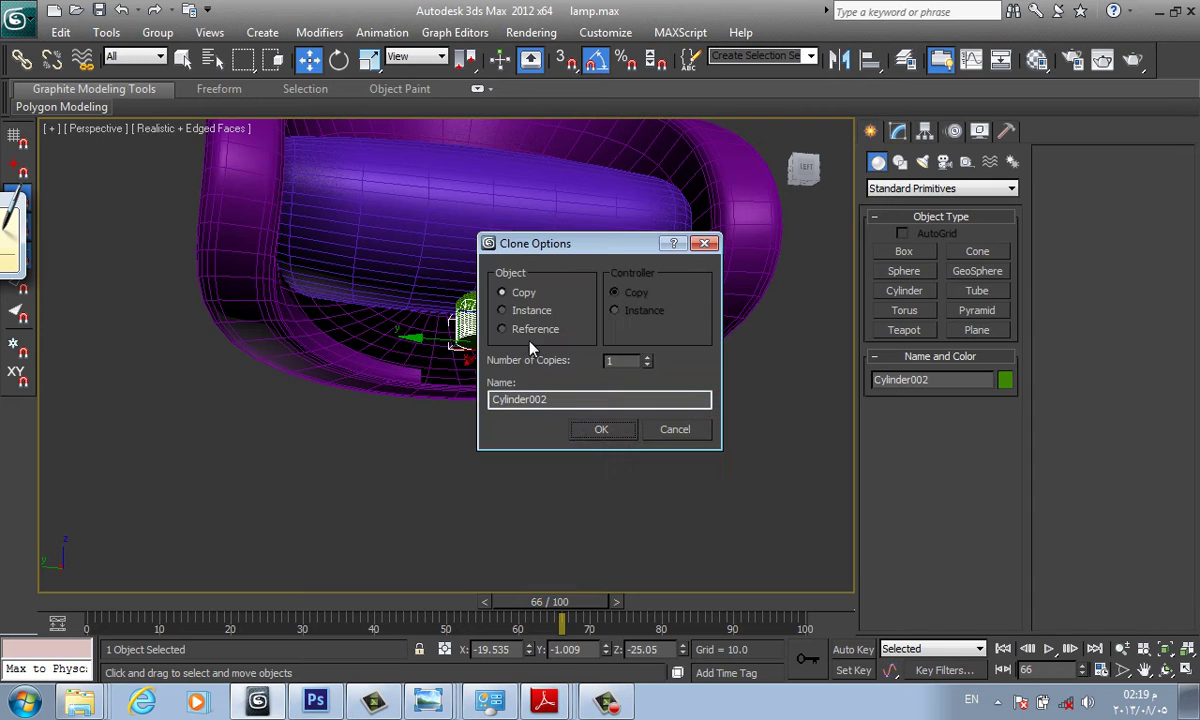
{"action": "left_click", "coordinate": [604, 429]}
{"action": "mouse_move", "coordinate": [604, 442]}
{"action": "middle_mouse_down", "text": "alt"}
{"action": "mouse_move", "coordinate": [552, 525]}
{"action": "mouse_move", "coordinate": [490, 394]}
{"action": "middle_mouse_up", "text": "alt"}
{"action": "key", "text": "r"}
{"action": "left_click_drag", "start_coordinate": [455, 361], "coordinate": [464, 291]}
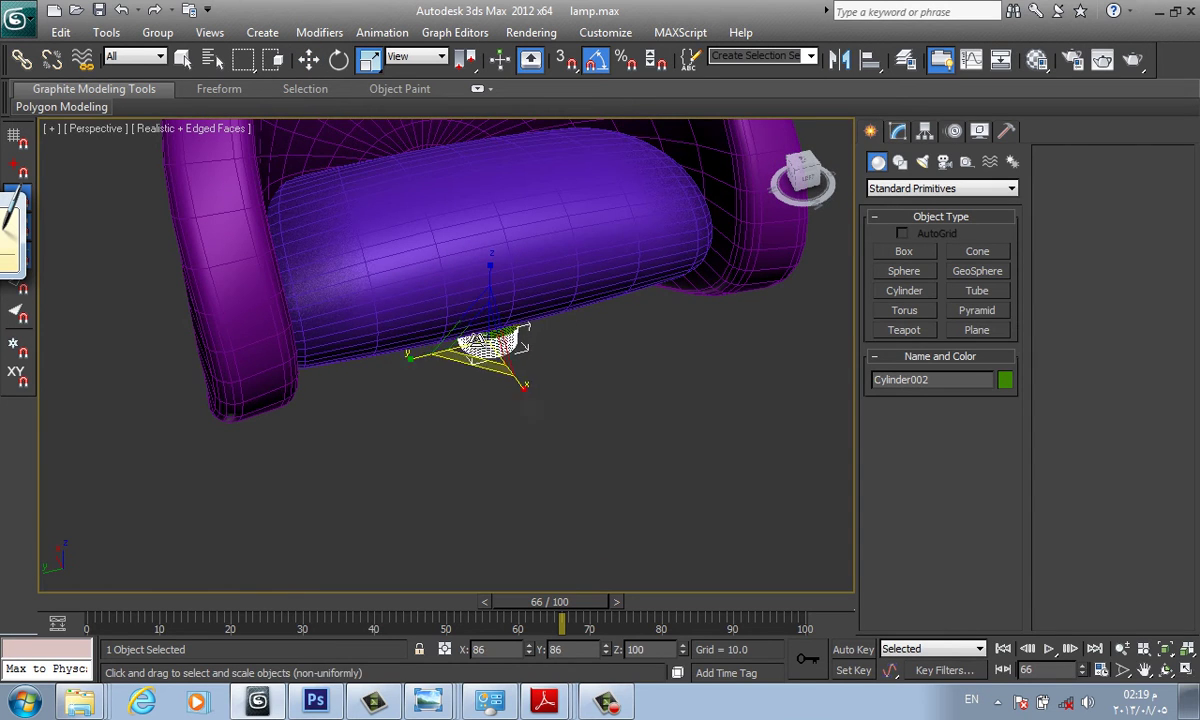
{"action": "middle_click_drag", "start_coordinate": [464, 291], "coordinate": [482, 280], "text": "alt"}
{"action": "mouse_move", "coordinate": [482, 280]}
{"action": "left_mouse_down"}
{"action": "mouse_move", "coordinate": [499, 549]}
{"action": "mouse_move", "coordinate": [557, 335]}
{"action": "left_mouse_up"}
{"action": "key", "text": "w"}
{"action": "left_click_drag", "start_coordinate": [490, 268], "coordinate": [490, 348]}
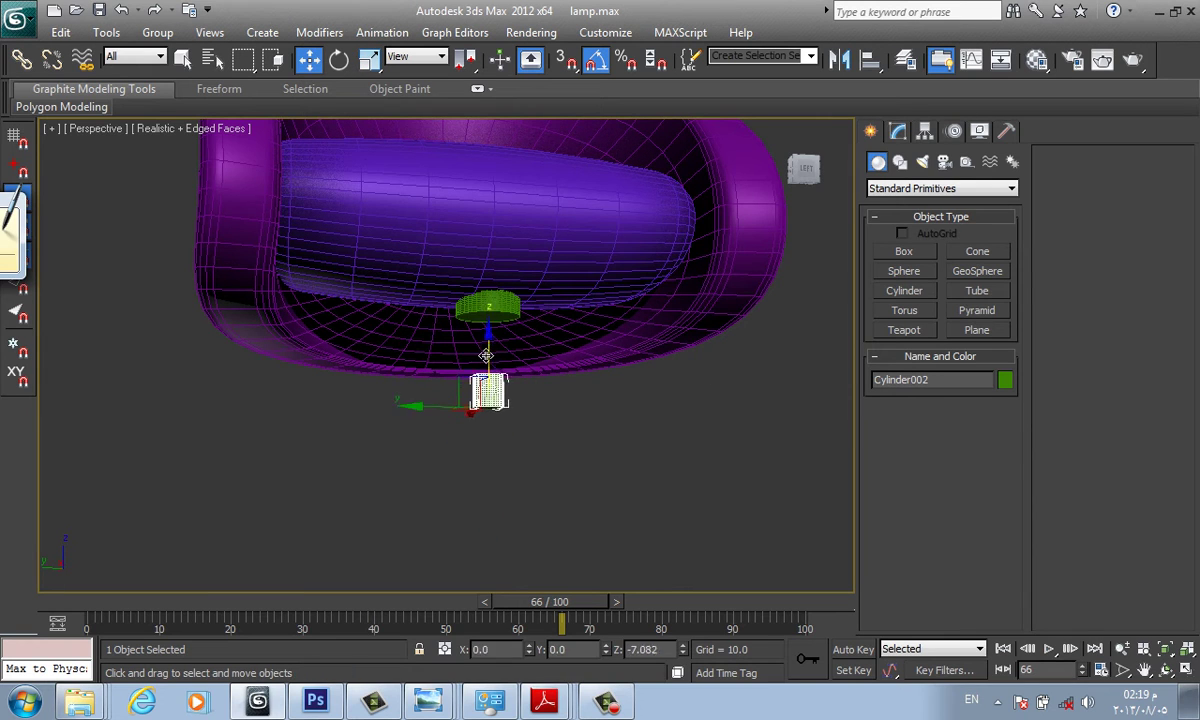
Stretch the stem up to the green cap, lower it, then Shift-drag the cap downward to copy it.
{"action": "key", "text": "e"}
{"action": "key", "text": "r"}
{"action": "left_click_drag", "start_coordinate": [492, 505], "coordinate": [523, 211]}
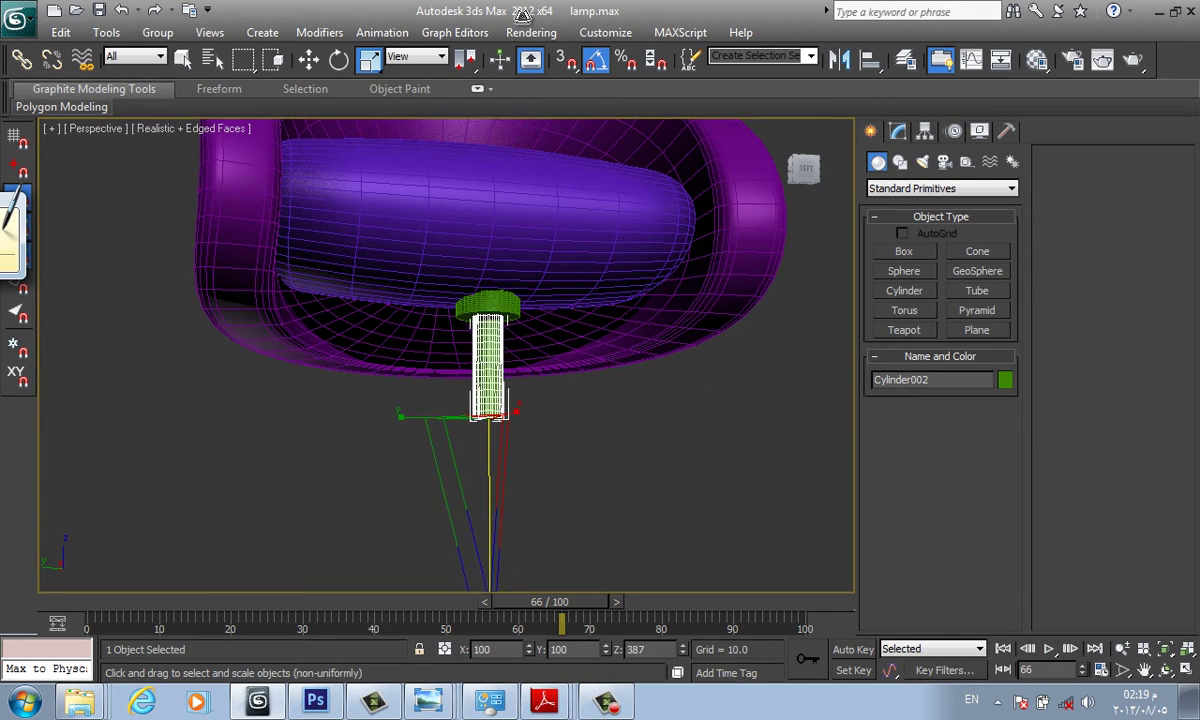
{"action": "middle_click_drag", "start_coordinate": [523, 211], "coordinate": [540, 265], "text": "alt"}
{"action": "key", "text": "w"}
{"action": "left_click_drag", "start_coordinate": [519, 258], "coordinate": [519, 306]}
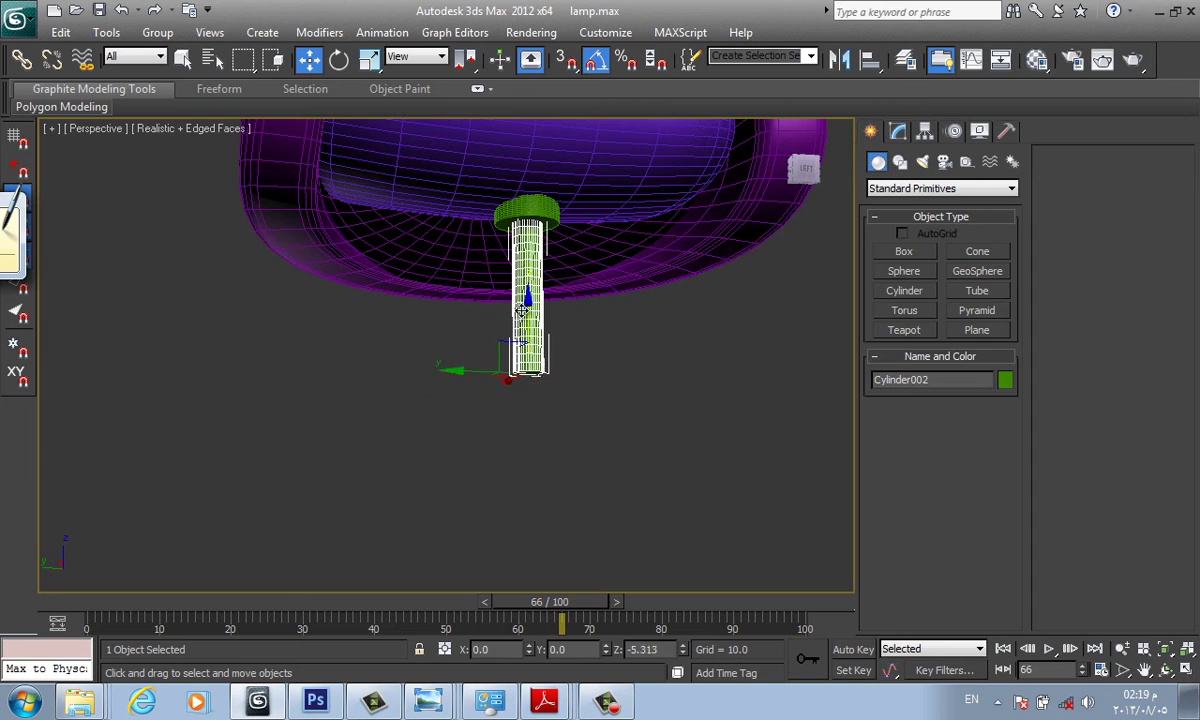
{"action": "middle_click_drag", "start_coordinate": [519, 306], "coordinate": [554, 325], "text": "alt"}
{"action": "left_click", "coordinate": [554, 325]}
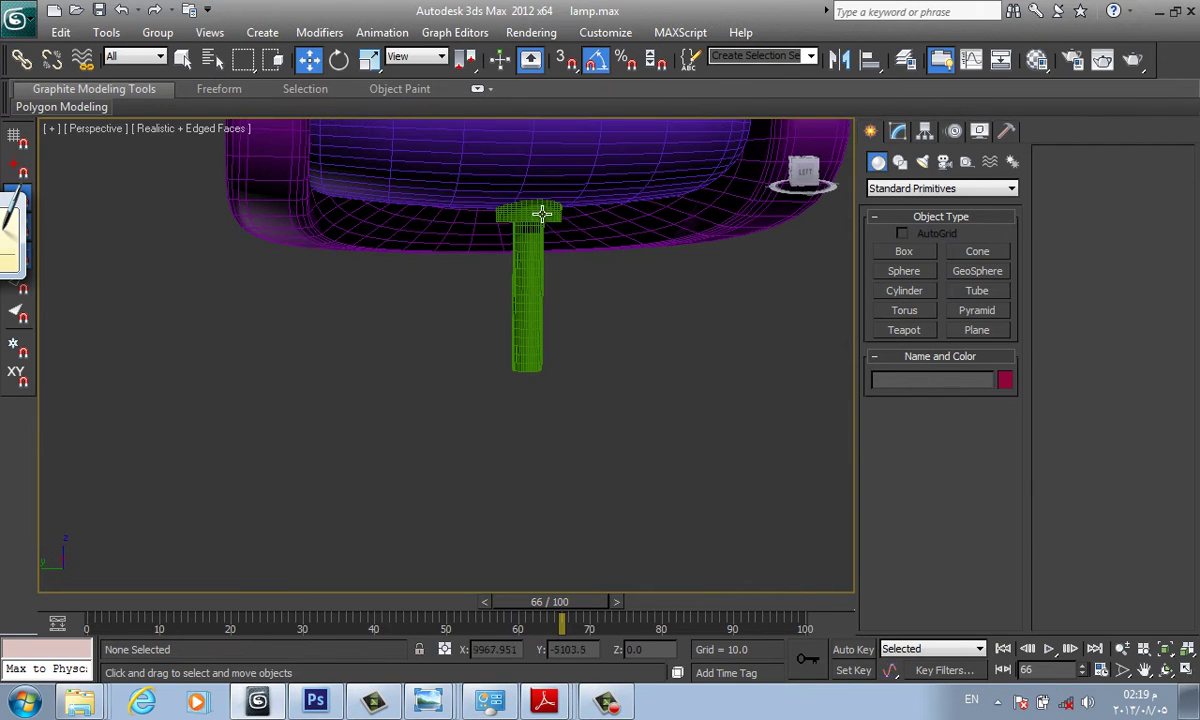
{"action": "left_click", "coordinate": [540, 210]}
{"action": "left_click_drag", "start_coordinate": [536, 176], "coordinate": [532, 352], "text": "shift"}
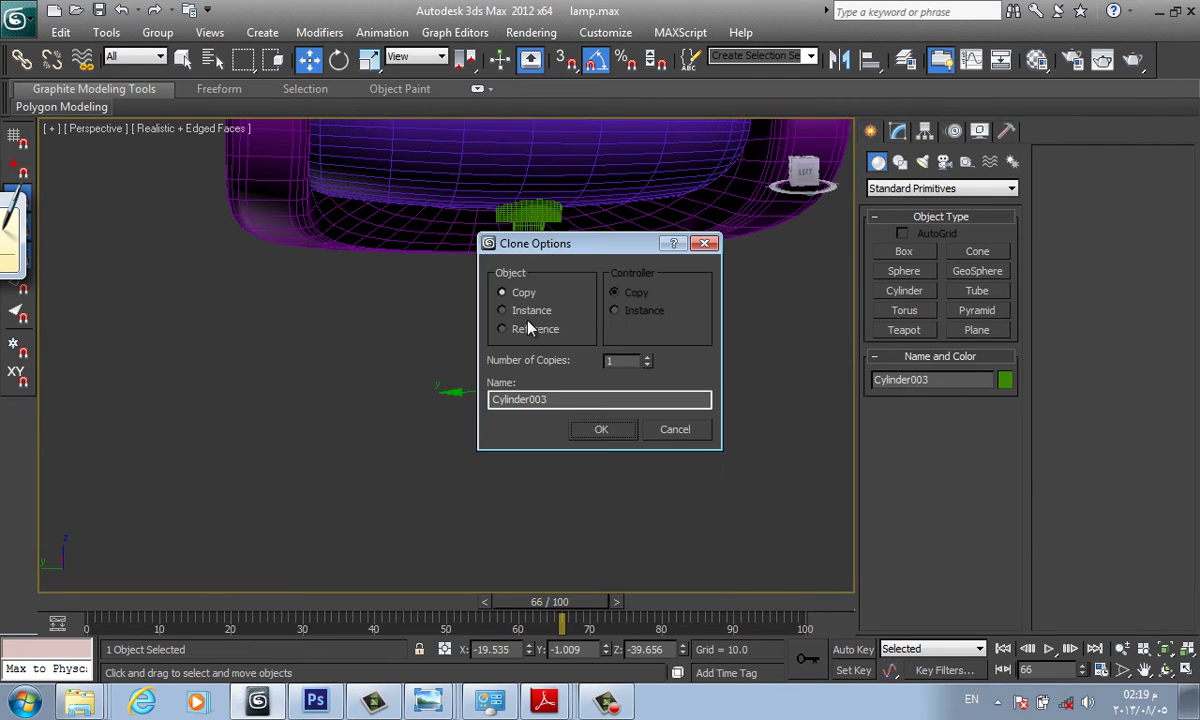
Confirm the cap copy, add a Taper modifier, and widen its radius to 13.807.
{"action": "left_click", "coordinate": [598, 432]}
{"action": "middle_click_drag", "start_coordinate": [616, 348], "coordinate": [668, 412], "text": "alt"}
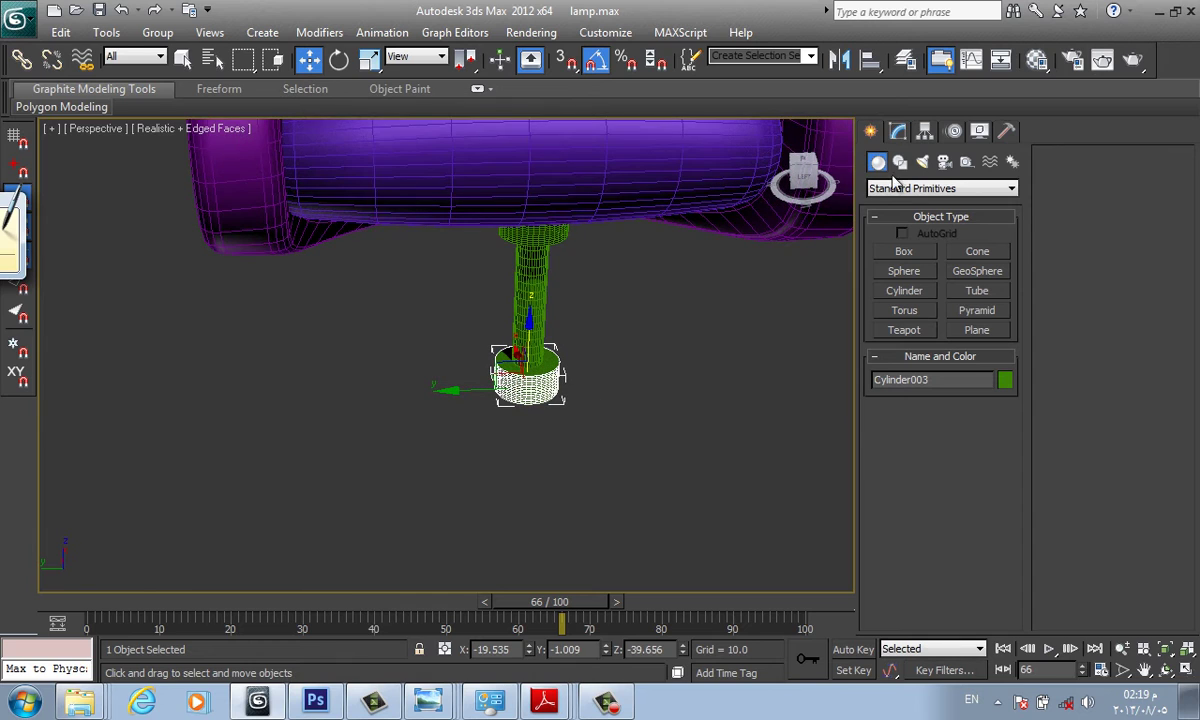
{"action": "left_click", "coordinate": [898, 131]}
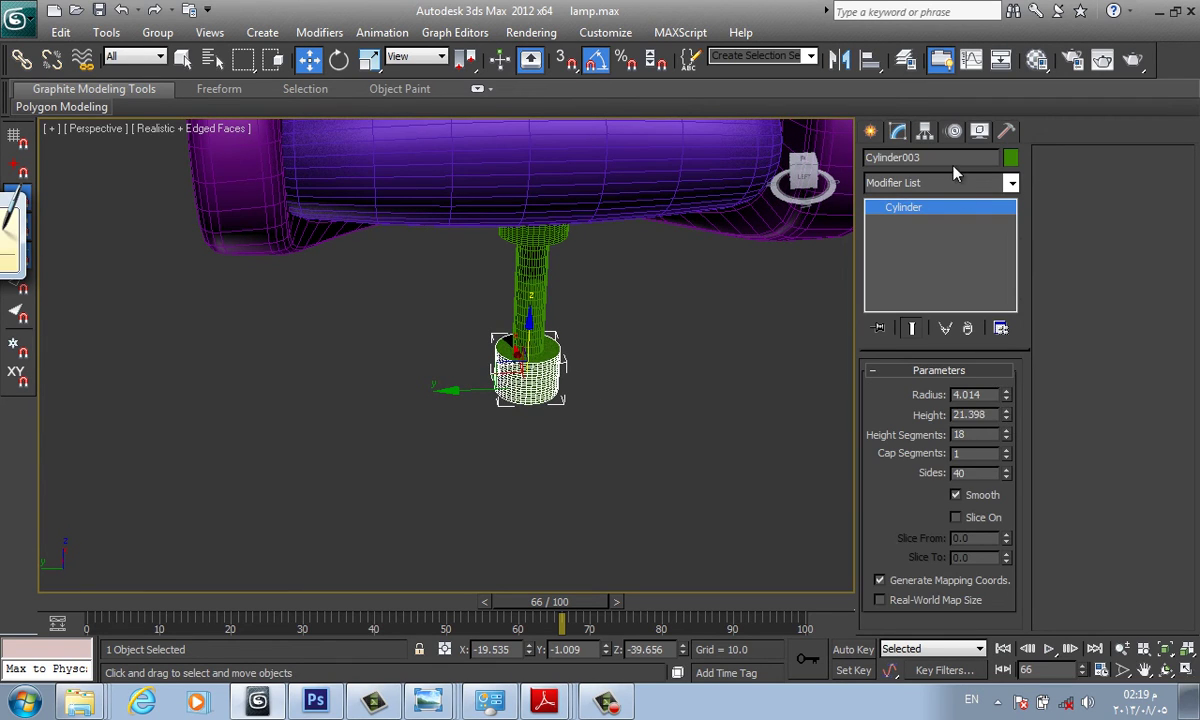
{"action": "left_click", "coordinate": [948, 183]}
{"action": "key", "text": "t"}
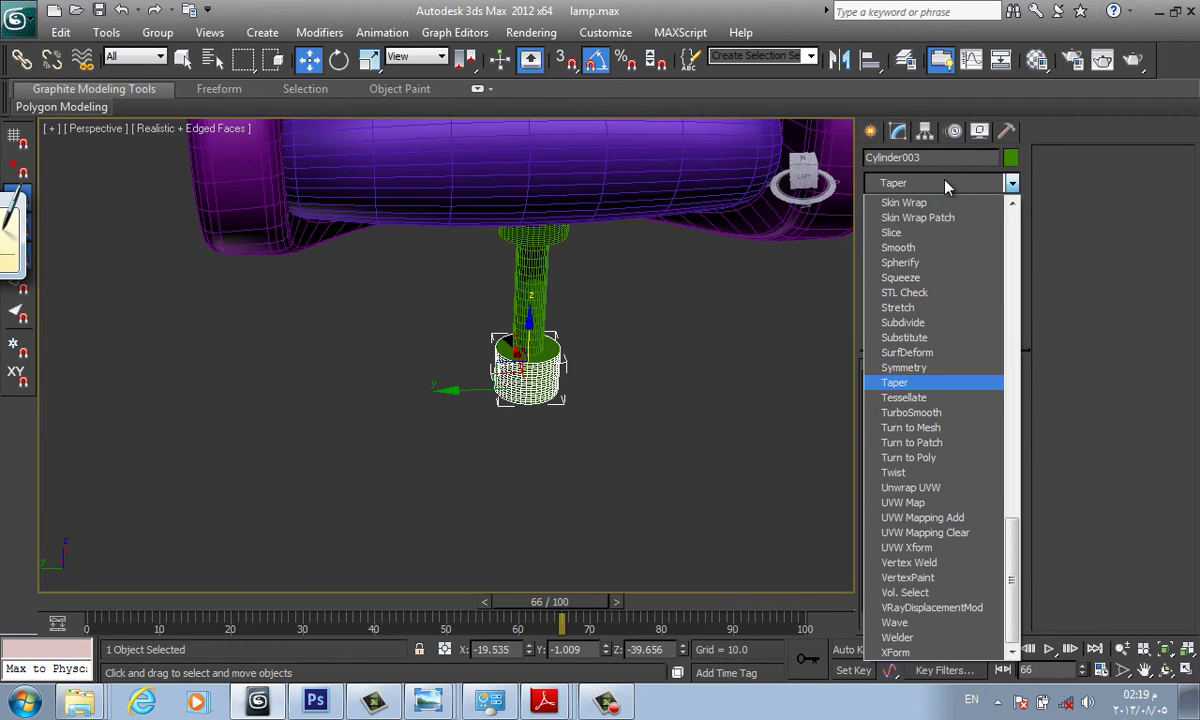
{"action": "key", "text": "Return"}
{"action": "left_click", "coordinate": [960, 223]}
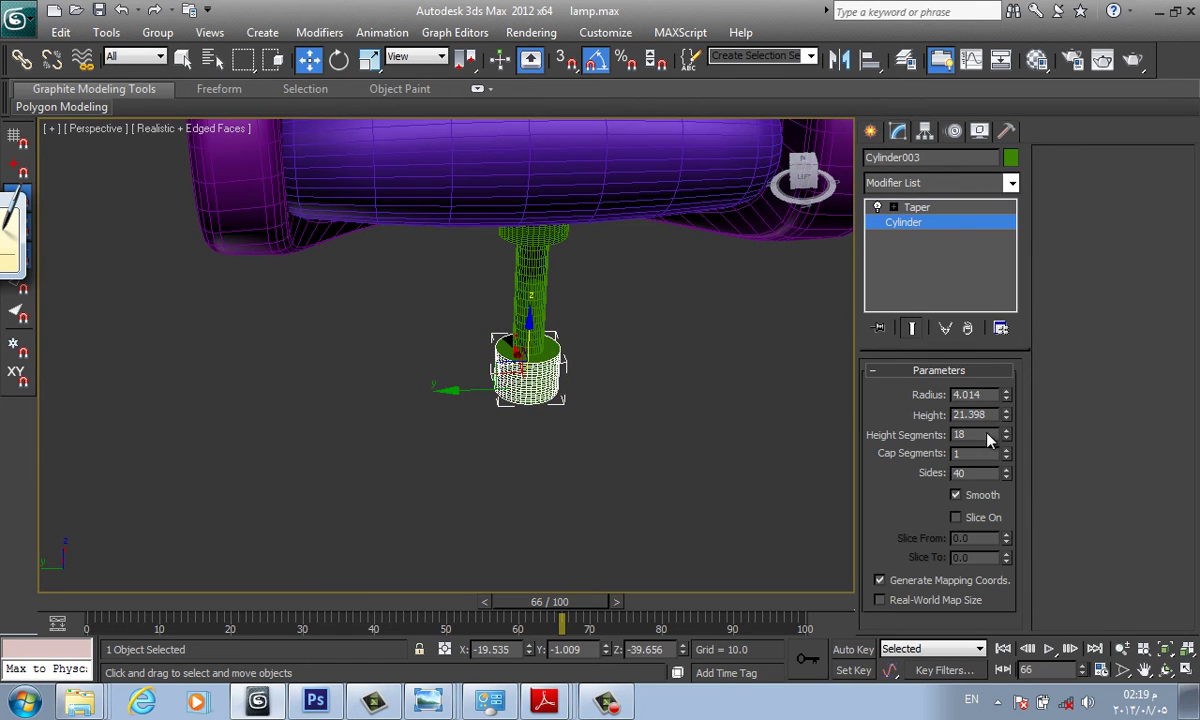
{"action": "left_click_drag", "start_coordinate": [1002, 355], "coordinate": [957, 271]}
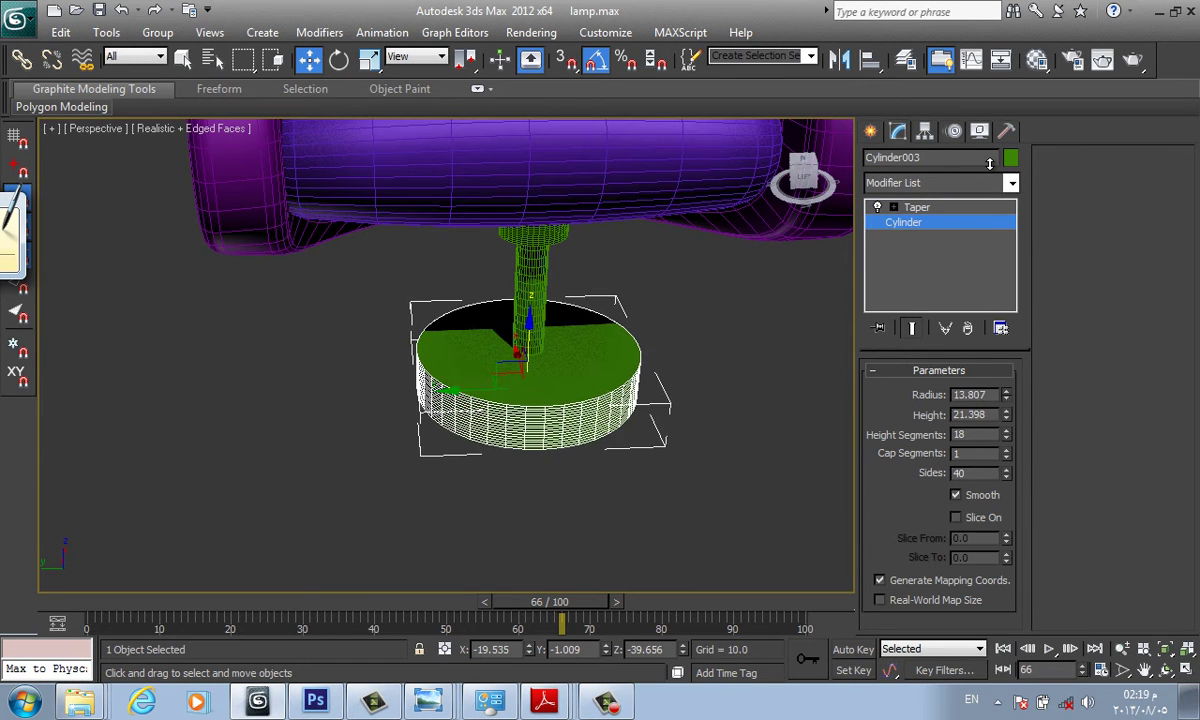
Set Taper Amount to -0.72 to flare the base into a cone, and turn off edged faces.
{"action": "left_click", "coordinate": [963, 210]}
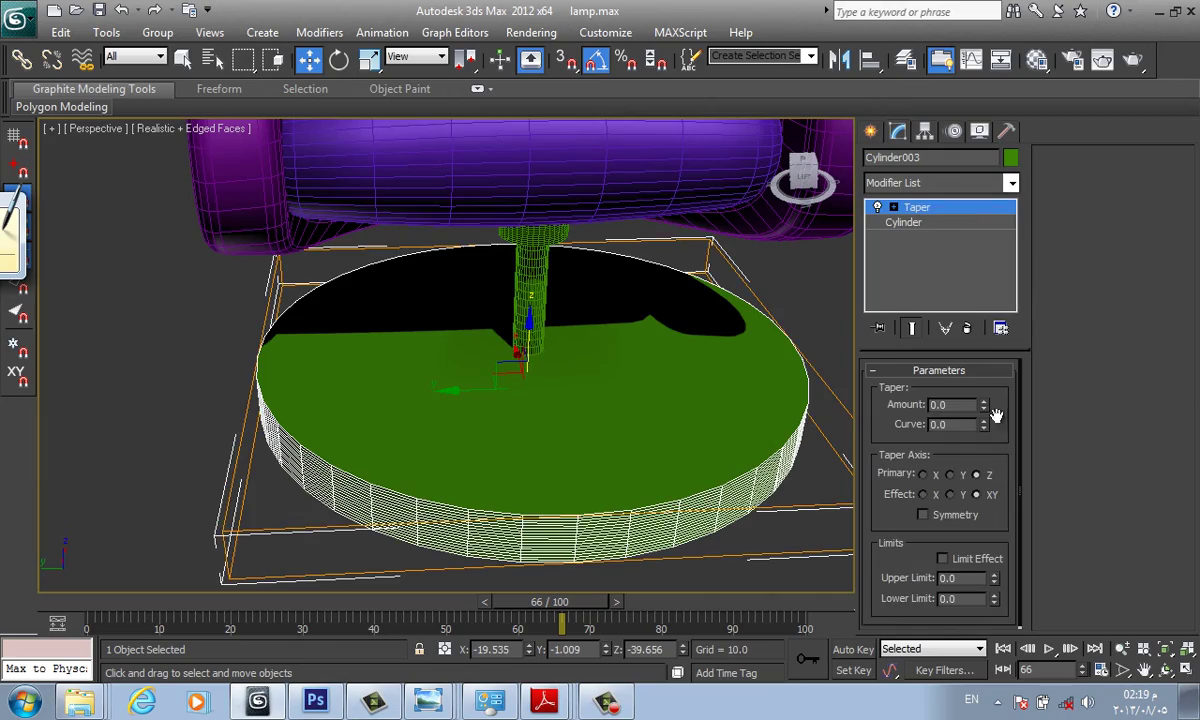
{"action": "left_click_drag", "start_coordinate": [983, 404], "coordinate": [972, 472]}
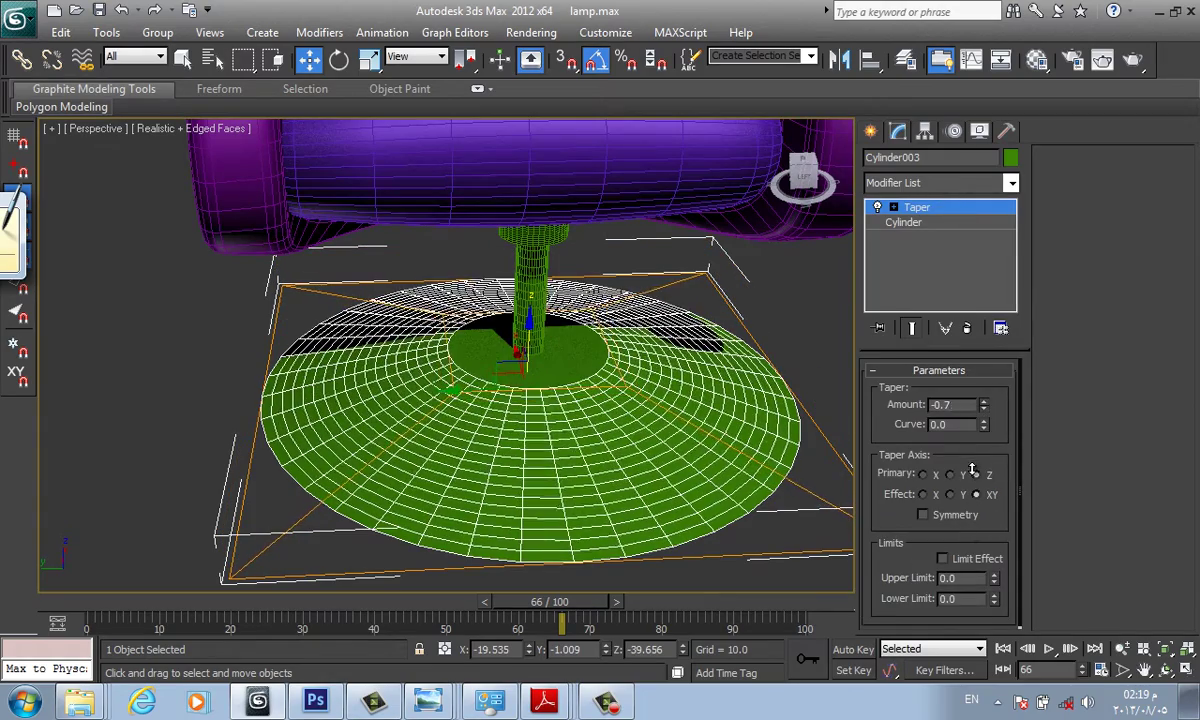
{"action": "key", "text": "e"}
{"action": "mouse_move", "coordinate": [560, 420]}
{"action": "middle_mouse_down", "text": "alt"}
{"action": "mouse_move", "coordinate": [563, 355]}
{"action": "mouse_move", "coordinate": [579, 343]}
{"action": "middle_mouse_up", "text": "alt"}
{"action": "key", "text": "r"}
{"action": "left_click", "coordinate": [613, 311]}
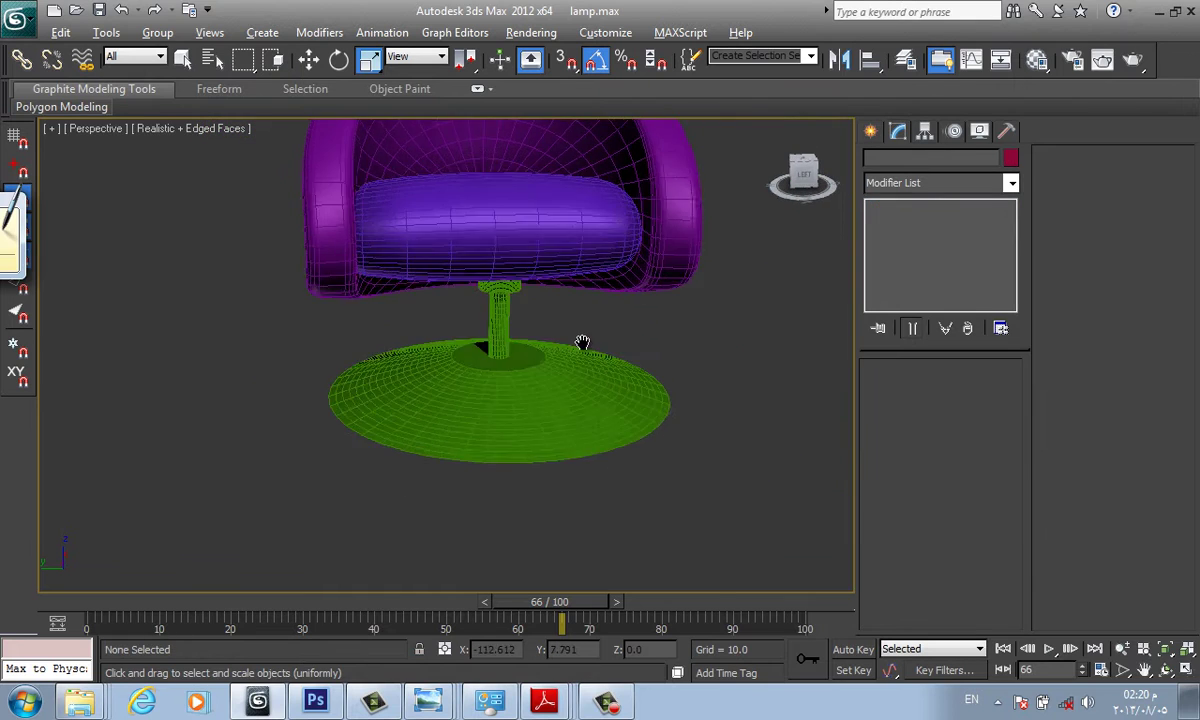
{"action": "scroll", "coordinate": [594, 398], "scroll_direction": "down", "scroll_amount": 3}
{"action": "key", "text": "F4"}
{"action": "left_click", "coordinate": [554, 388]}
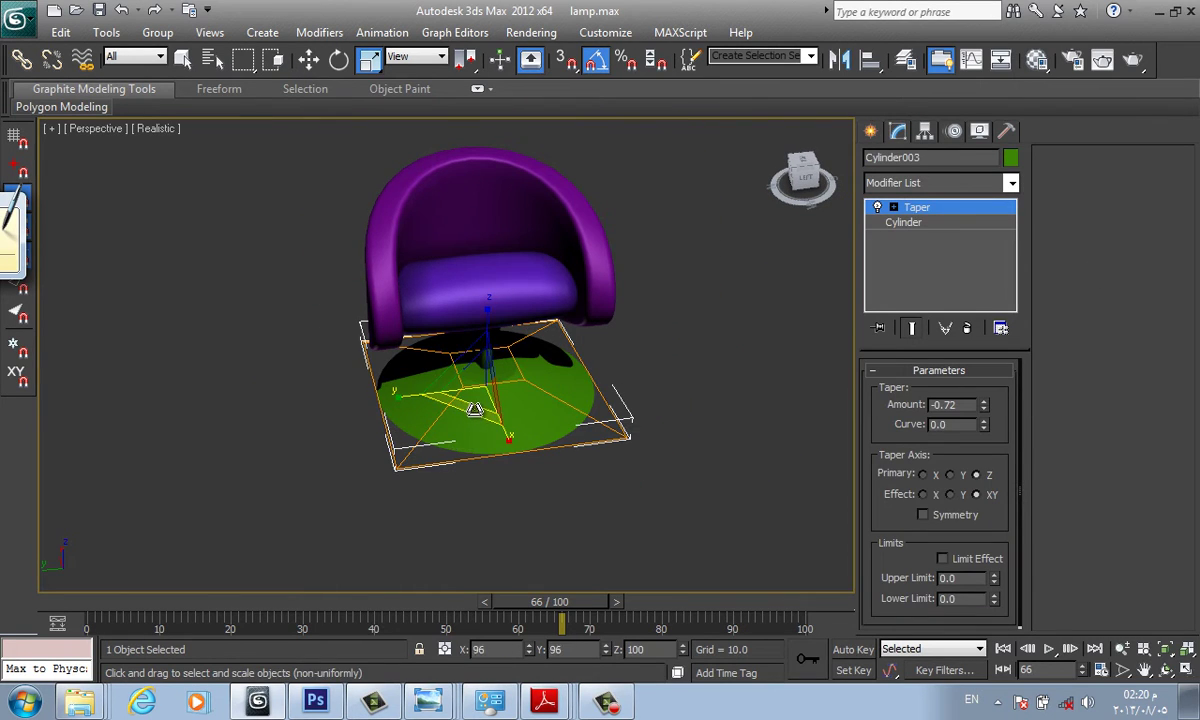
Scale up the cone-shaped base so it fits under the chair.
{"action": "left_click_drag", "start_coordinate": [450, 452], "coordinate": [556, 408]}
{"action": "left_click", "coordinate": [526, 346]}
{"action": "mouse_move", "coordinate": [526, 346]}
{"action": "middle_mouse_down", "text": "alt"}
{"action": "mouse_move", "coordinate": [509, 367]}
{"action": "mouse_move", "coordinate": [538, 420]}
{"action": "middle_mouse_up", "text": "alt"}
{"action": "scroll", "coordinate": [565, 420], "scroll_direction": "down", "scroll_amount": 3}
{"action": "scroll", "coordinate": [548, 365], "scroll_direction": "up", "scroll_amount": 2}
{"action": "mouse_move", "coordinate": [548, 364]}
{"action": "middle_mouse_down", "text": "alt"}
{"action": "mouse_move", "coordinate": [522, 375]}
{"action": "mouse_move", "coordinate": [501, 348]}
{"action": "middle_mouse_up", "text": "alt"}
{"action": "scroll", "coordinate": [495, 352], "scroll_direction": "up", "scroll_amount": 3}
{"action": "left_click", "coordinate": [486, 428]}
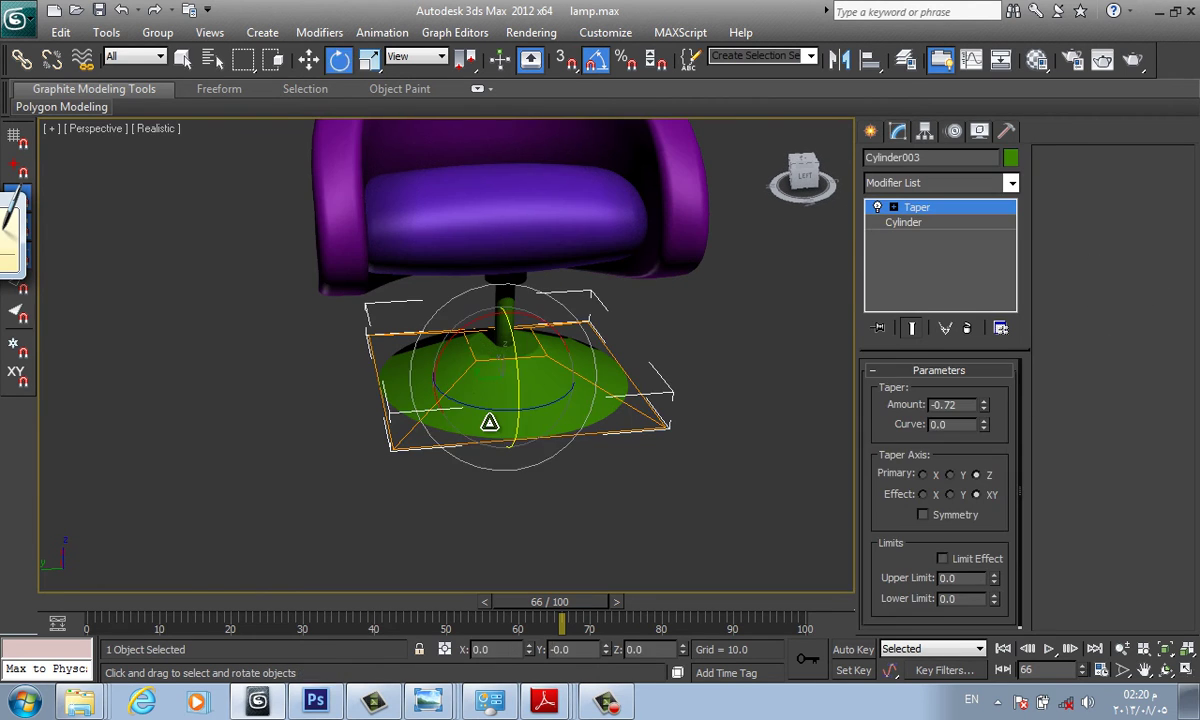
{"action": "mouse_move", "coordinate": [490, 420]}
{"action": "left_mouse_down"}
{"action": "mouse_move", "coordinate": [480, 388]}
{"action": "mouse_move", "coordinate": [557, 351]}
{"action": "left_mouse_up"}
Select the base and stem together and give them a grey object colour.
{"action": "middle_click_drag", "start_coordinate": [557, 351], "coordinate": [538, 300], "text": "alt"}
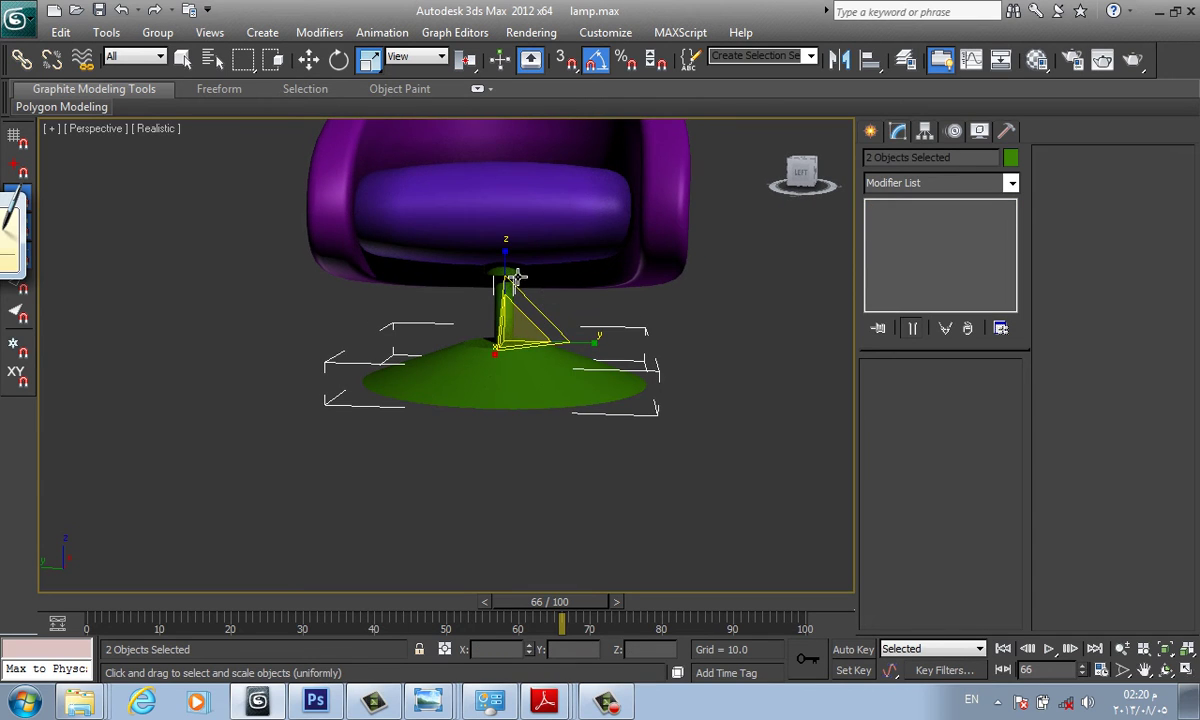
{"action": "left_click", "coordinate": [507, 270], "text": "ctrl"}
{"action": "left_click", "coordinate": [1011, 157]}
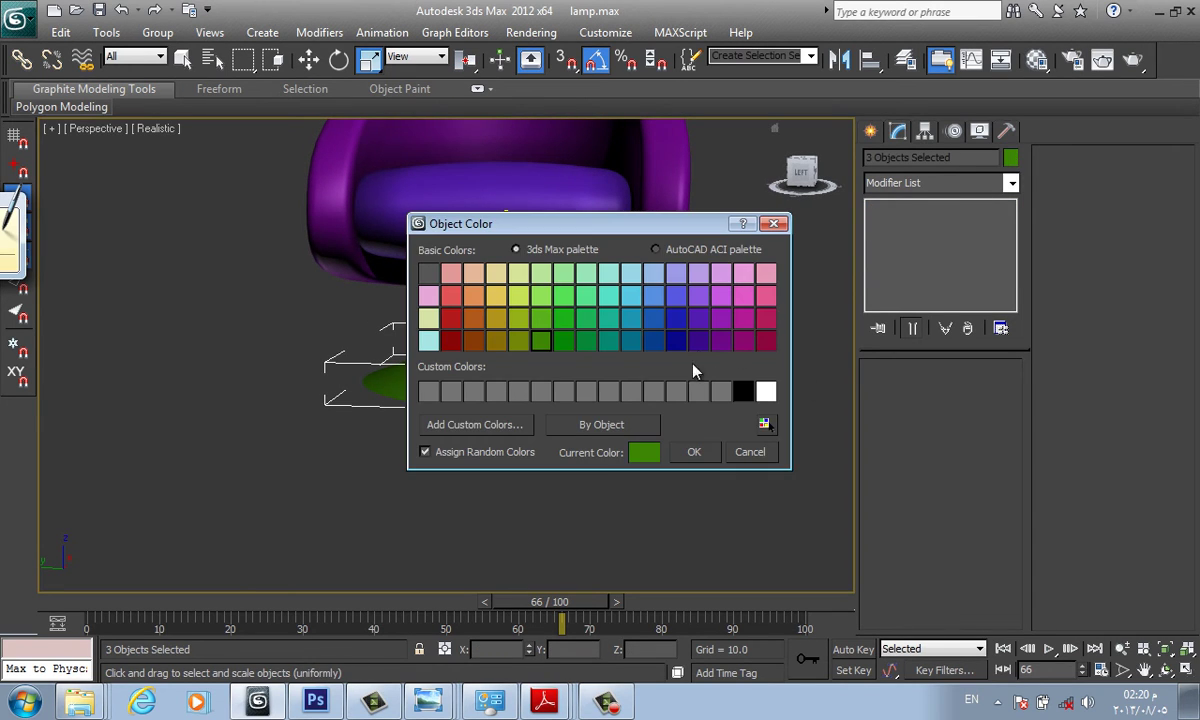
{"action": "left_click", "coordinate": [700, 388]}
{"action": "left_click", "coordinate": [691, 453]}
Set the chair's outer shell object colour to black.
{"action": "middle_click_drag", "start_coordinate": [657, 437], "coordinate": [657, 457]}
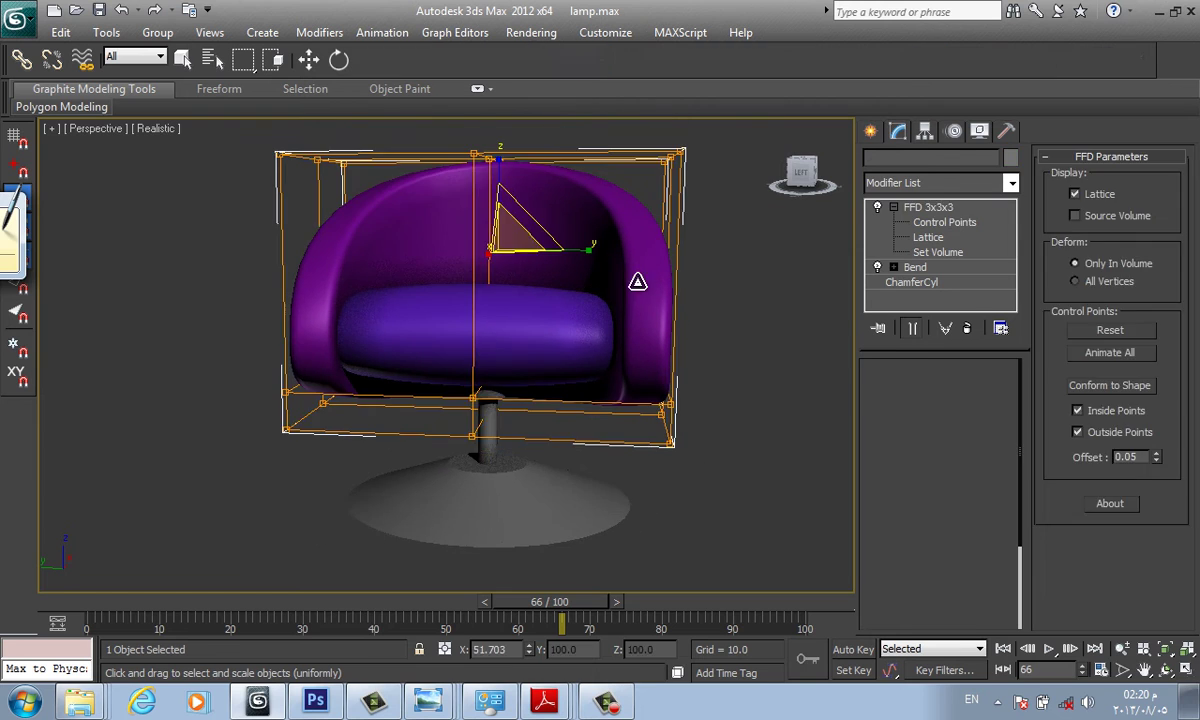
{"action": "left_click", "coordinate": [1011, 158]}
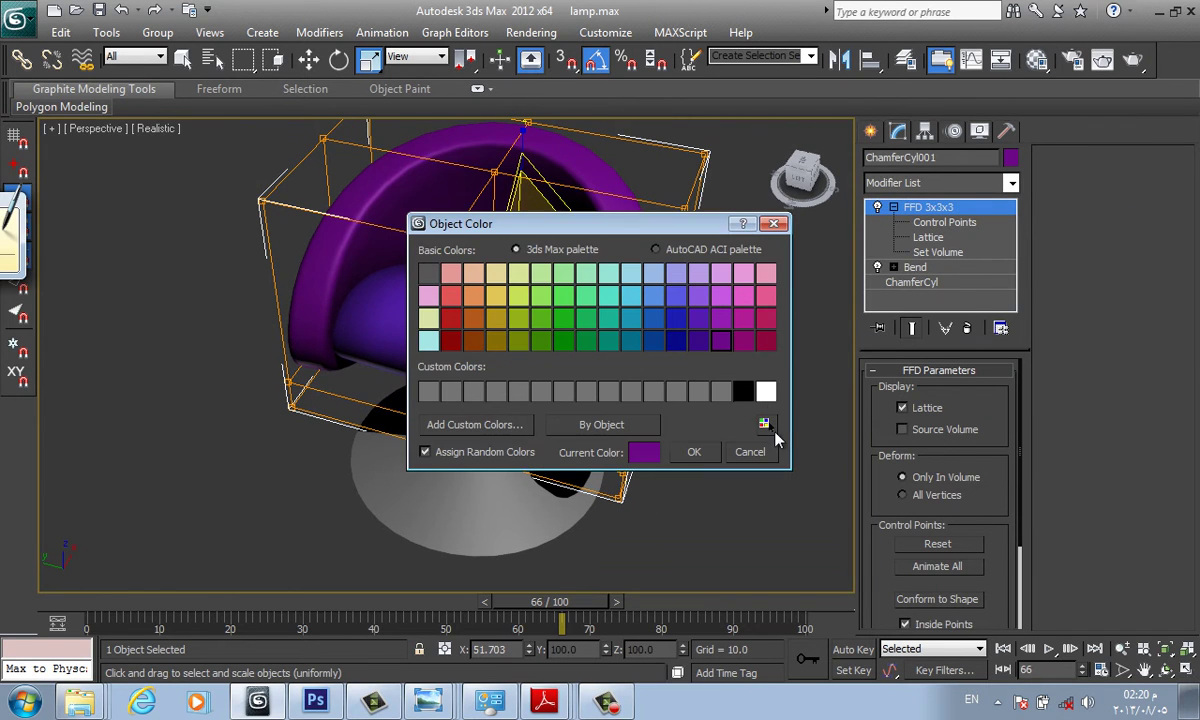
{"action": "left_click", "coordinate": [743, 391]}
{"action": "left_click", "coordinate": [694, 452]}
Set the seat cushion object colour to red.
{"action": "left_click", "coordinate": [539, 356]}
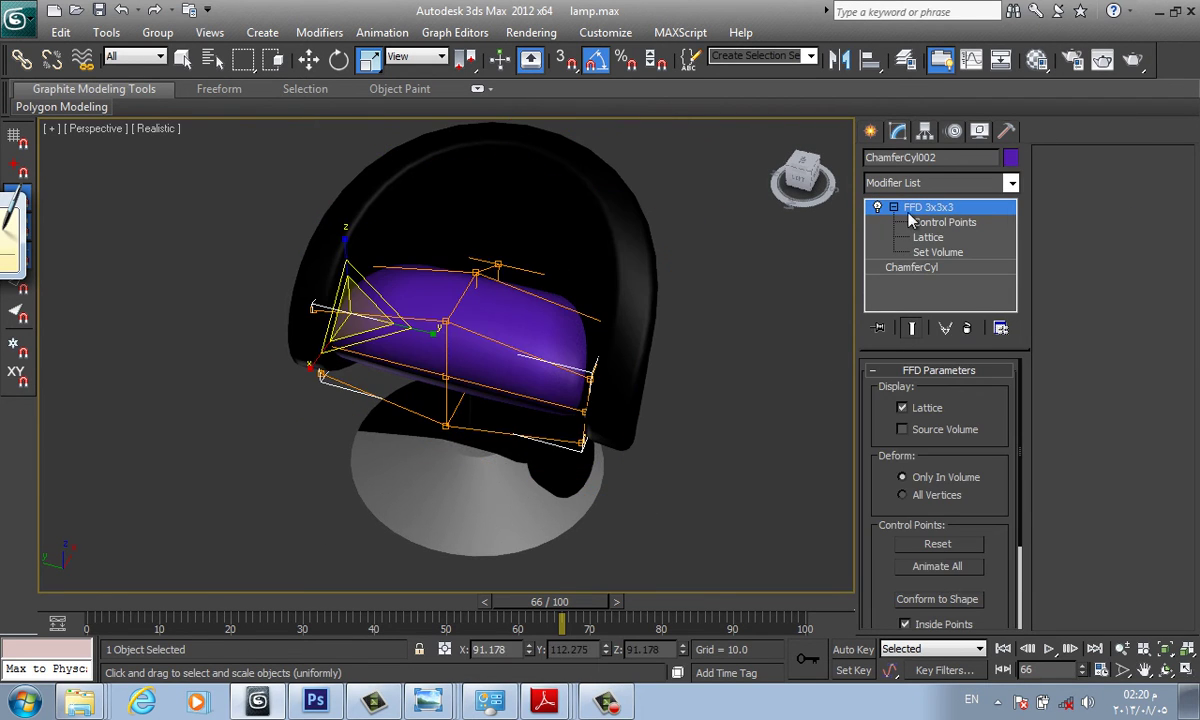
{"action": "left_click", "coordinate": [1012, 157]}
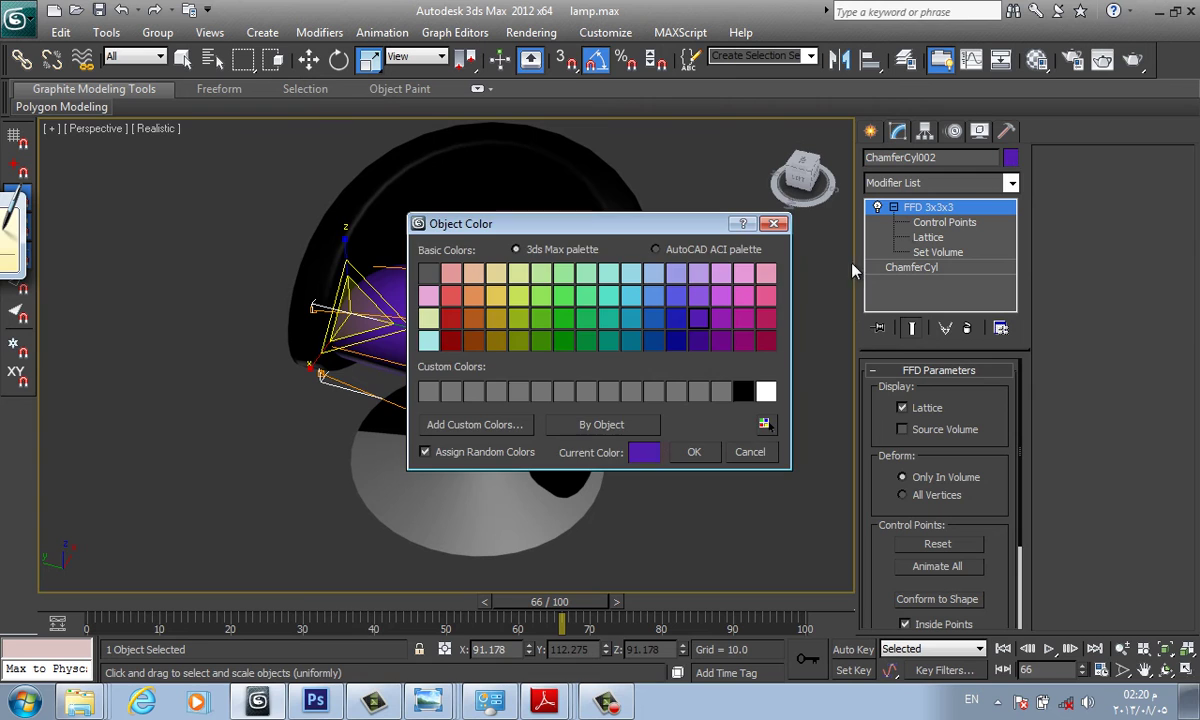
{"action": "left_click", "coordinate": [709, 459]}
{"action": "left_click", "coordinate": [723, 525]}
{"action": "mouse_move", "coordinate": [723, 525]}
{"action": "middle_mouse_down", "text": "alt"}
{"action": "mouse_move", "coordinate": [635, 375]}
{"action": "mouse_move", "coordinate": [651, 402]}
{"action": "middle_mouse_up", "text": "alt"}
{"action": "scroll", "coordinate": [651, 402], "scroll_direction": "up", "scroll_amount": 3}
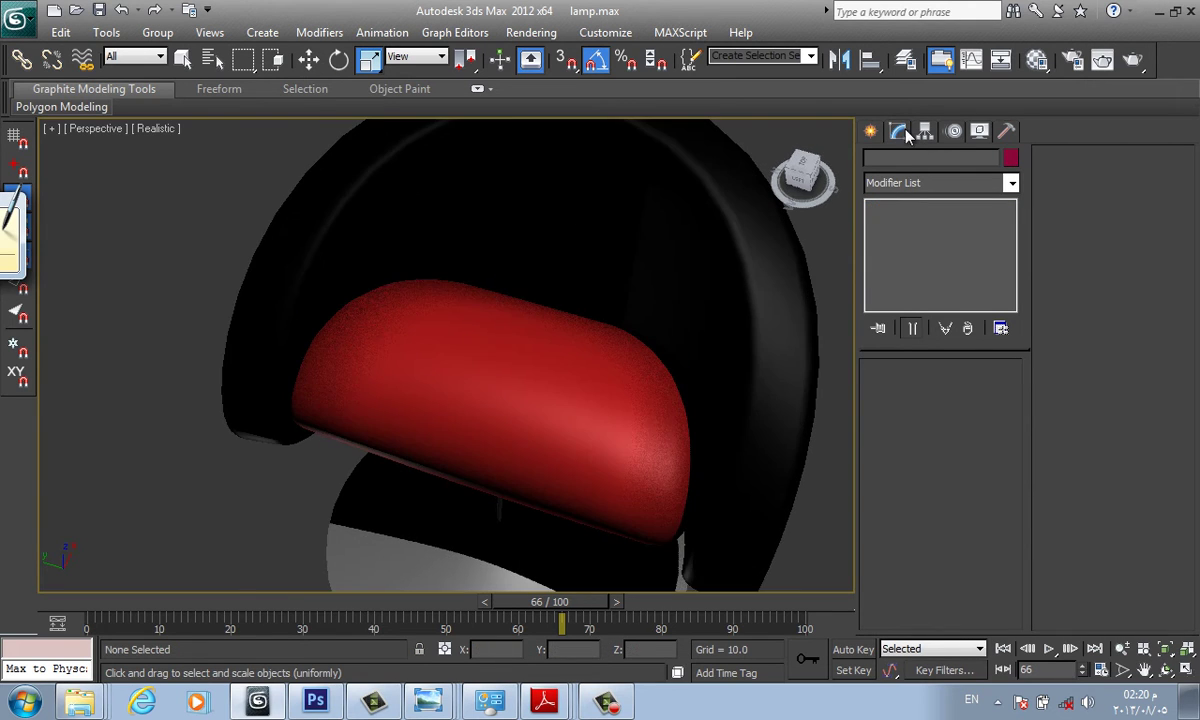
{"action": "left_click", "coordinate": [870, 131]}
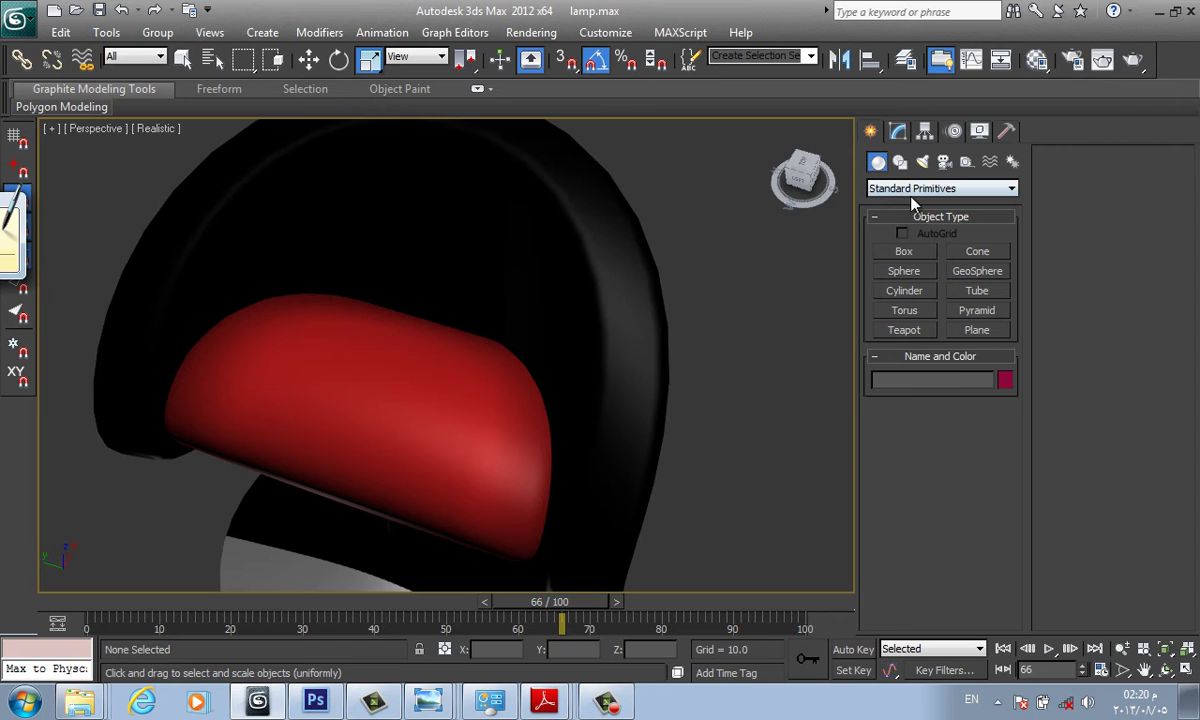
Draw an Extended Primitives ChamferBox with AutoGrid on top of the red cushion.
{"action": "left_click", "coordinate": [912, 189]}
{"action": "left_click", "coordinate": [900, 218]}
{"action": "left_click", "coordinate": [962, 271]}
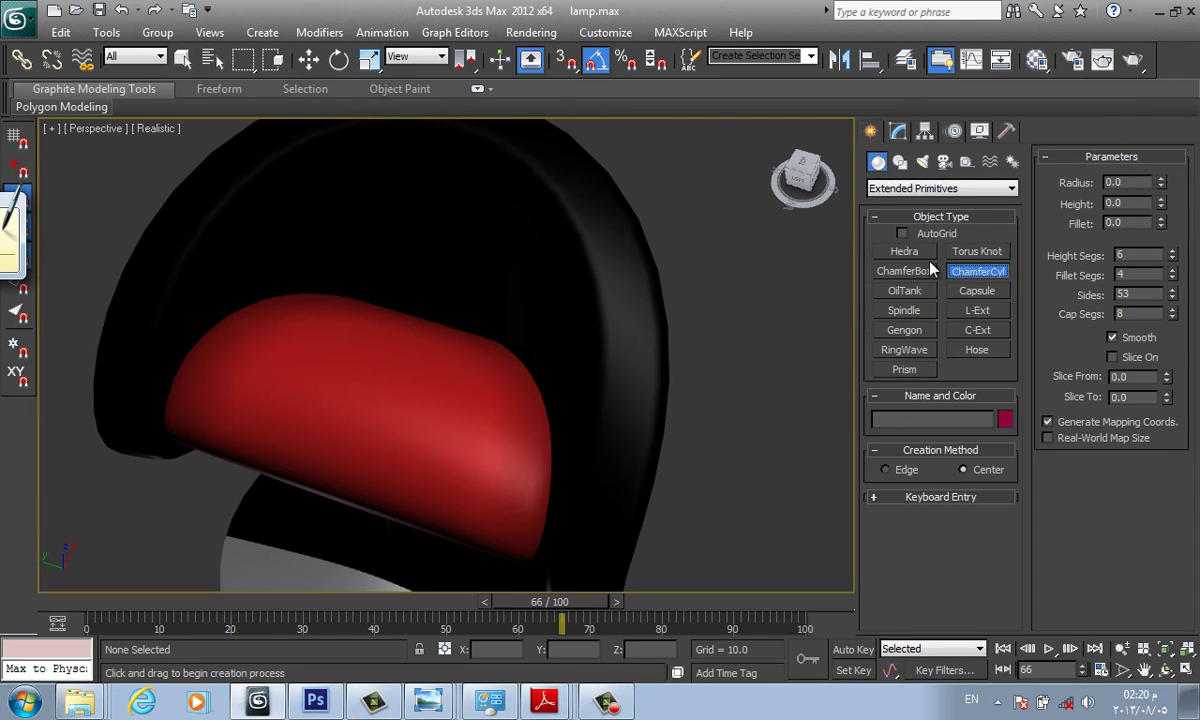
{"action": "left_click", "coordinate": [908, 271]}
{"action": "left_click", "coordinate": [902, 233]}
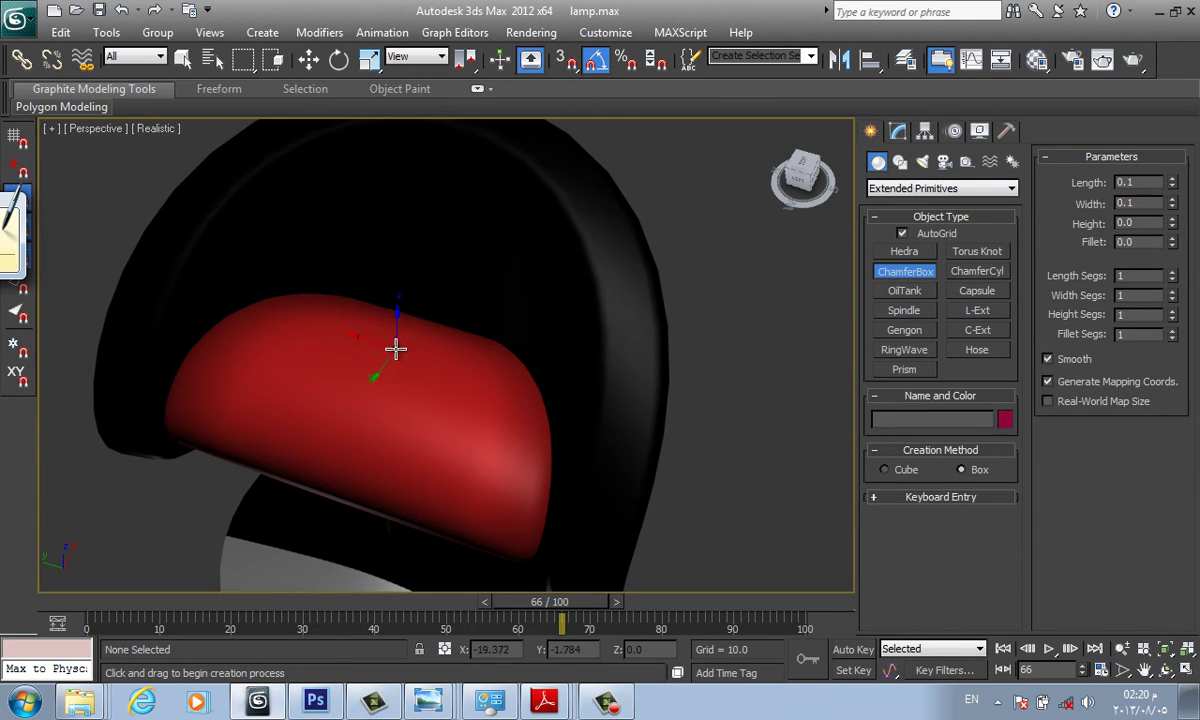
{"action": "left_click_drag", "start_coordinate": [396, 348], "coordinate": [482, 509]}
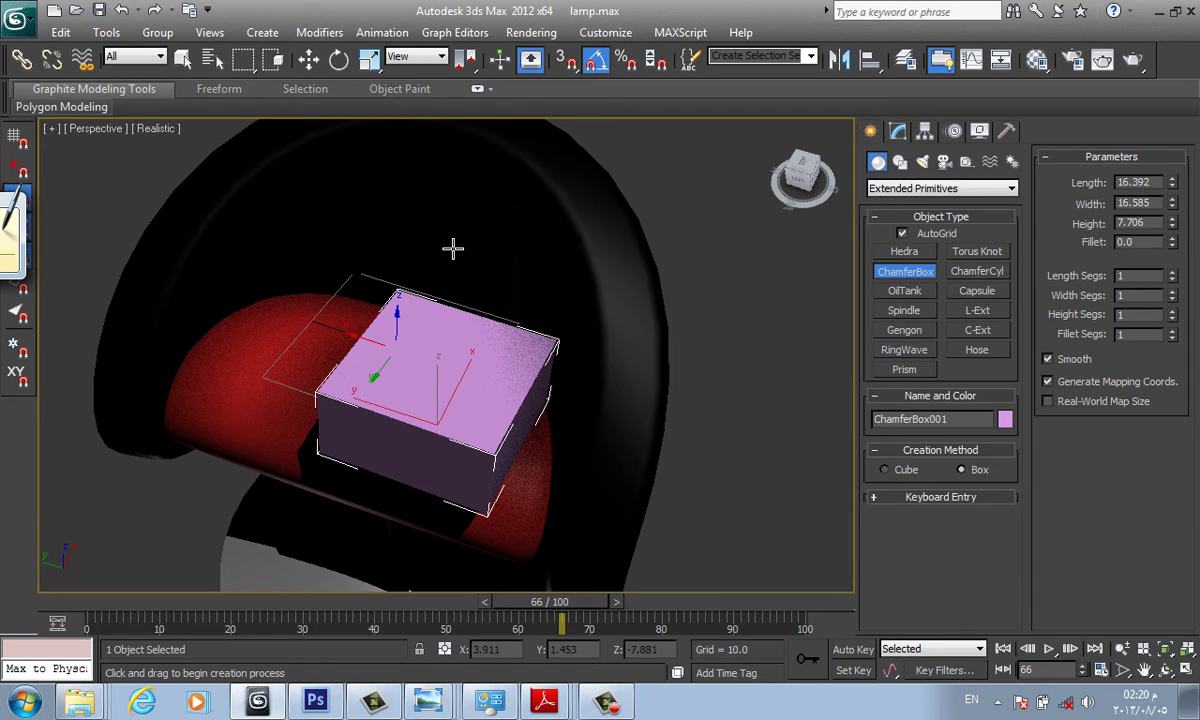
Give the ChamferBox fillet 2.66, 9 fillet segments, and 4 length, width and height segments.
{"action": "left_click", "coordinate": [898, 132]}
{"action": "left_click_drag", "start_coordinate": [999, 459], "coordinate": [937, 206]}
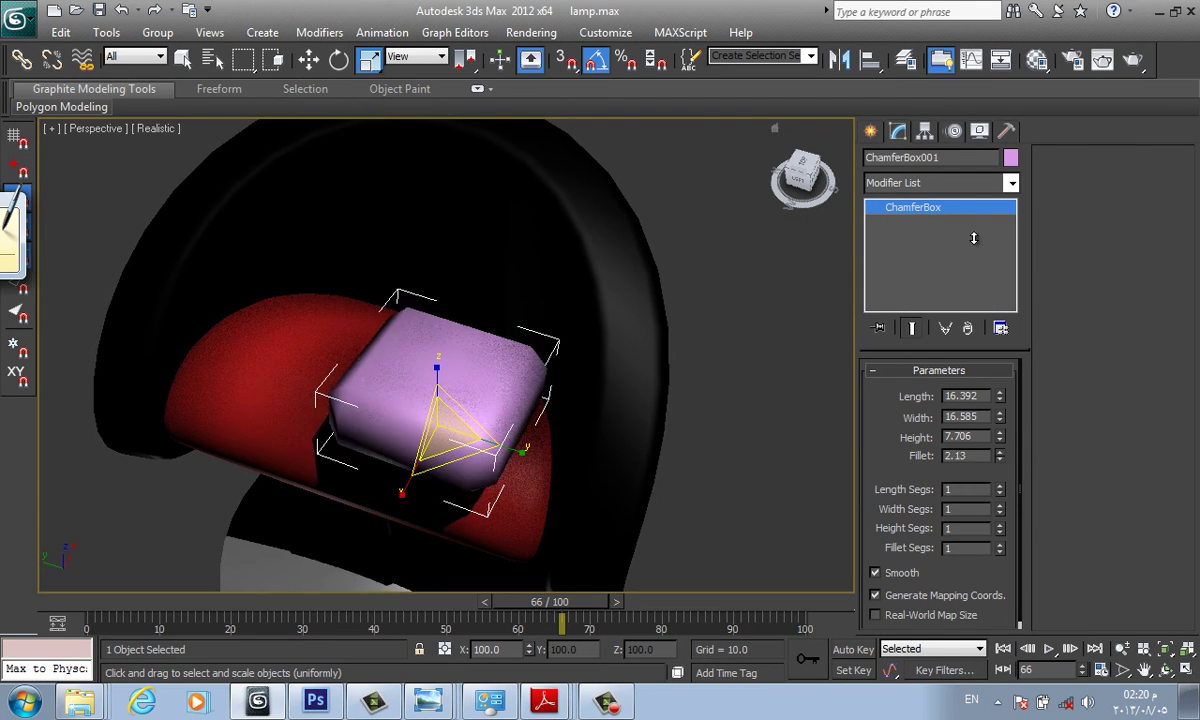
{"action": "key", "text": "F4"}
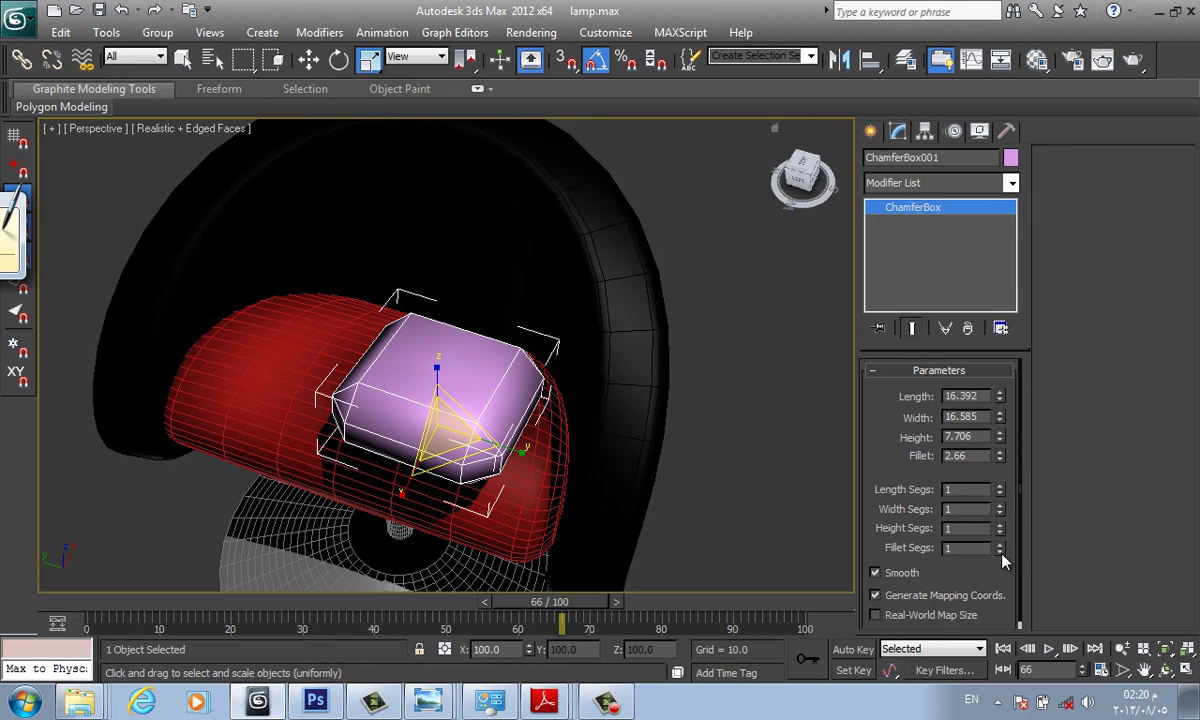
{"action": "left_click_drag", "start_coordinate": [999, 551], "coordinate": [998, 510]}
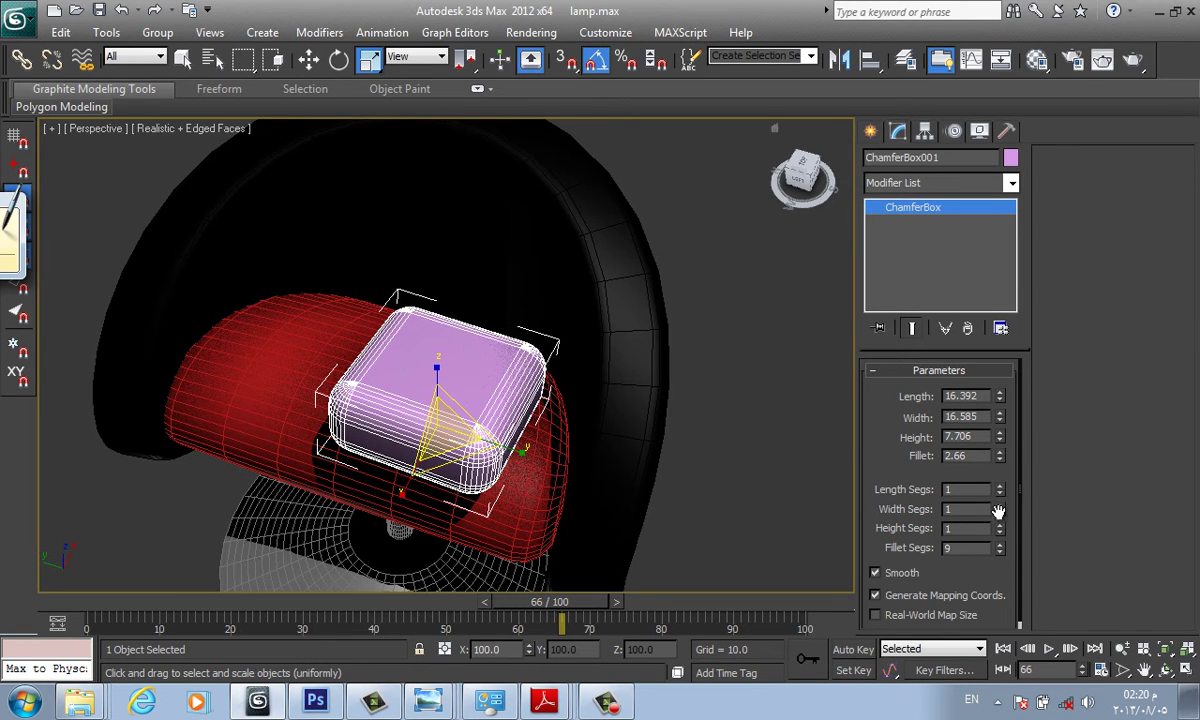
{"action": "left_click", "coordinate": [999, 526]}
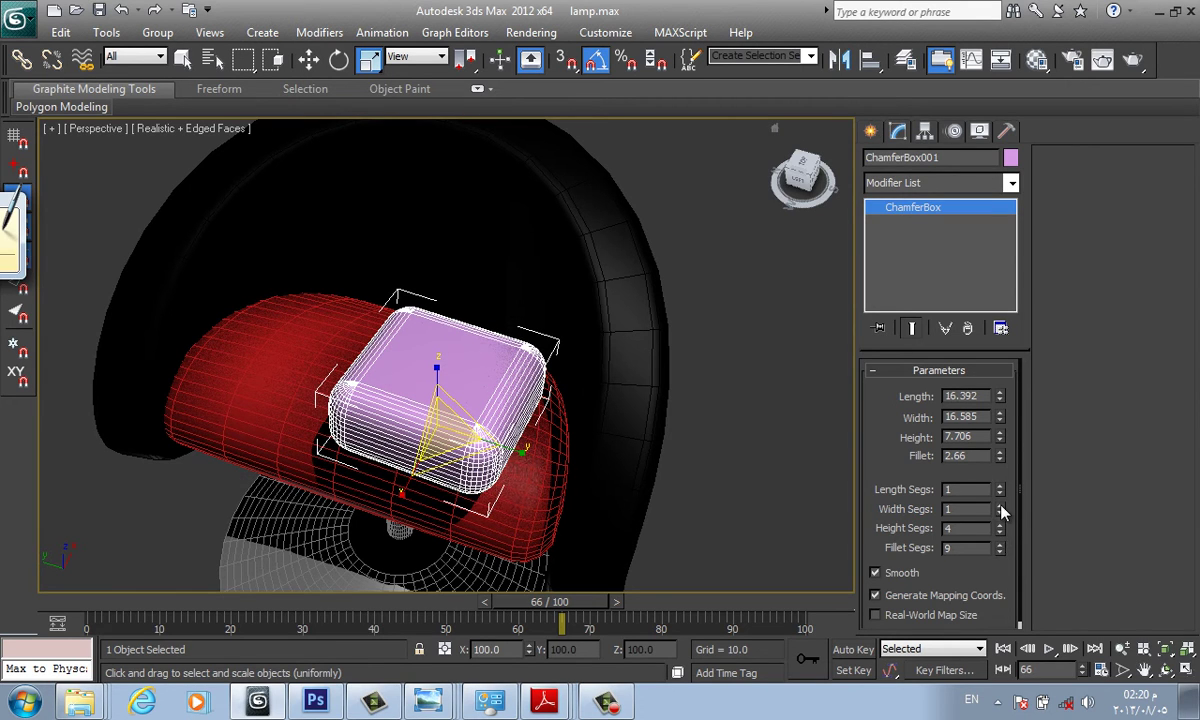
{"action": "left_click", "coordinate": [999, 506]}
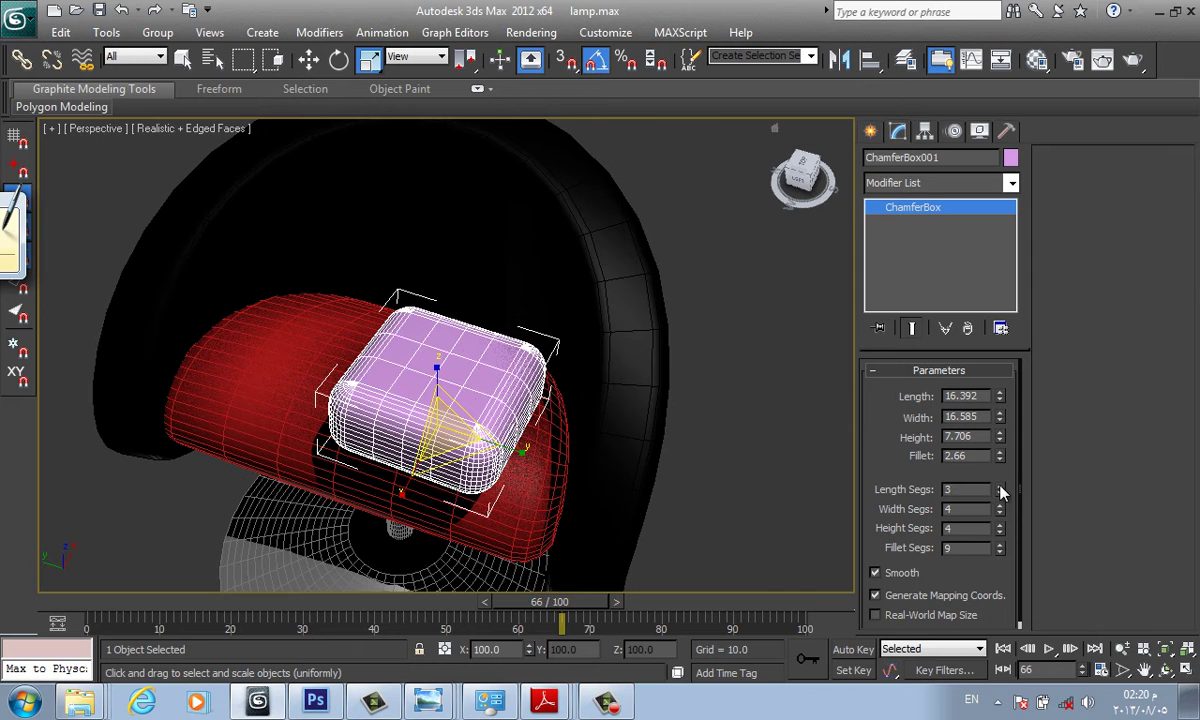
{"action": "middle_click_drag", "start_coordinate": [536, 329], "coordinate": [606, 360]}
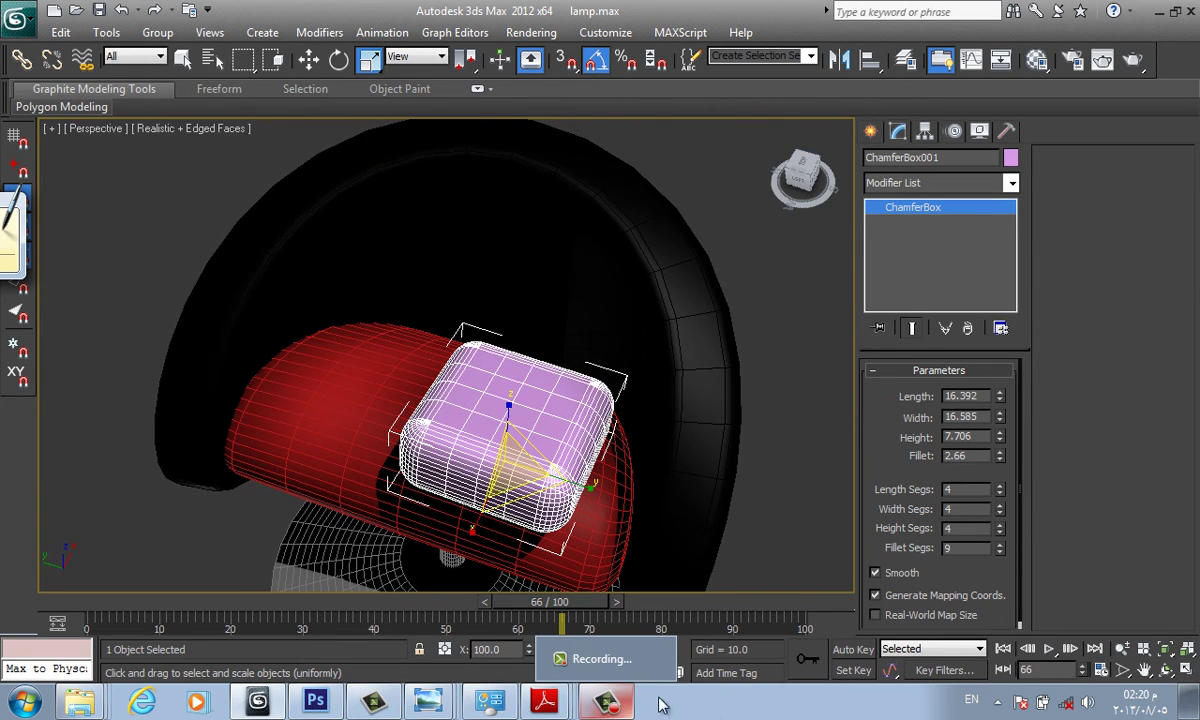
Scale the chamfer box down in Z to about 84% height.
{"action": "left_click", "coordinate": [610, 702]}
{"action": "left_click", "coordinate": [1107, 622]}
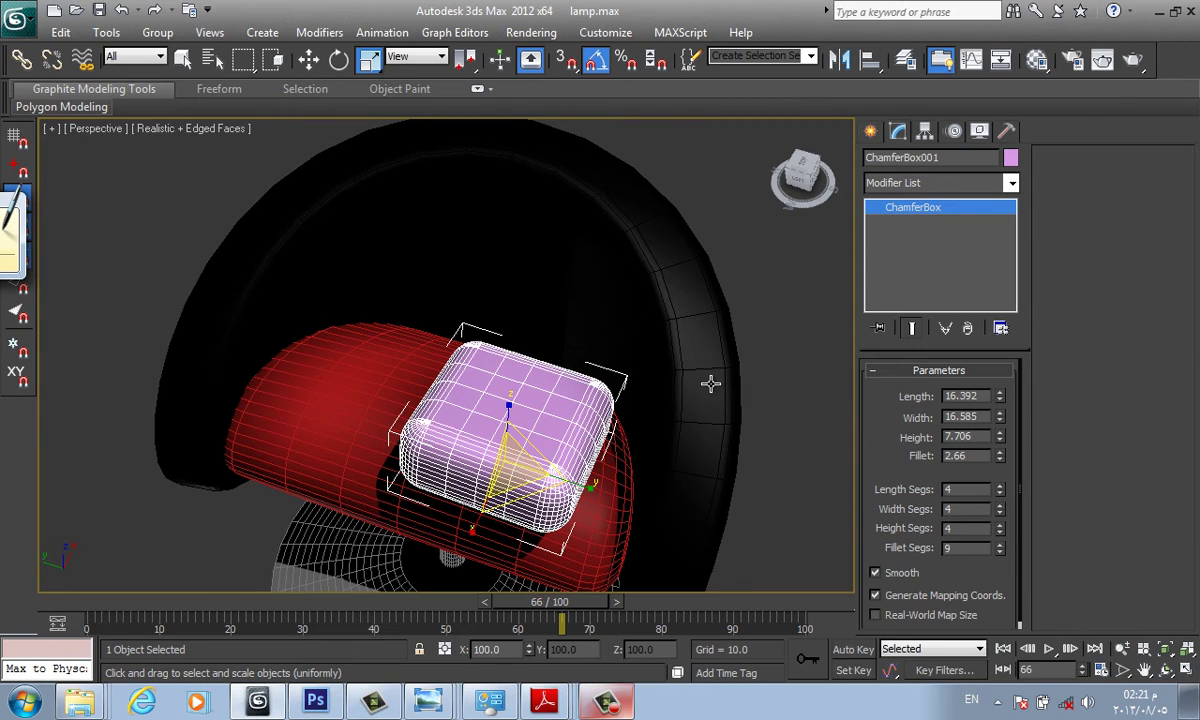
{"action": "middle_click_drag", "start_coordinate": [710, 383], "coordinate": [707, 327]}
{"action": "left_click_drag", "start_coordinate": [476, 361], "coordinate": [608, 440]}
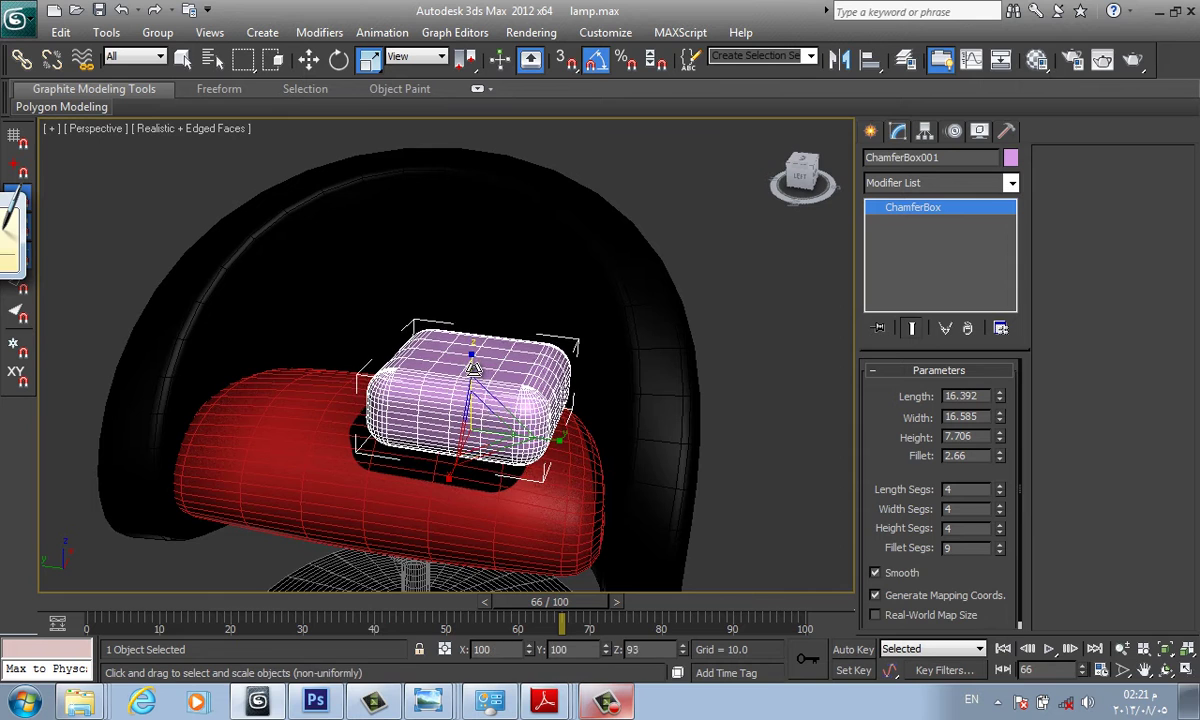
{"action": "middle_click_drag", "start_coordinate": [624, 384], "coordinate": [612, 390]}
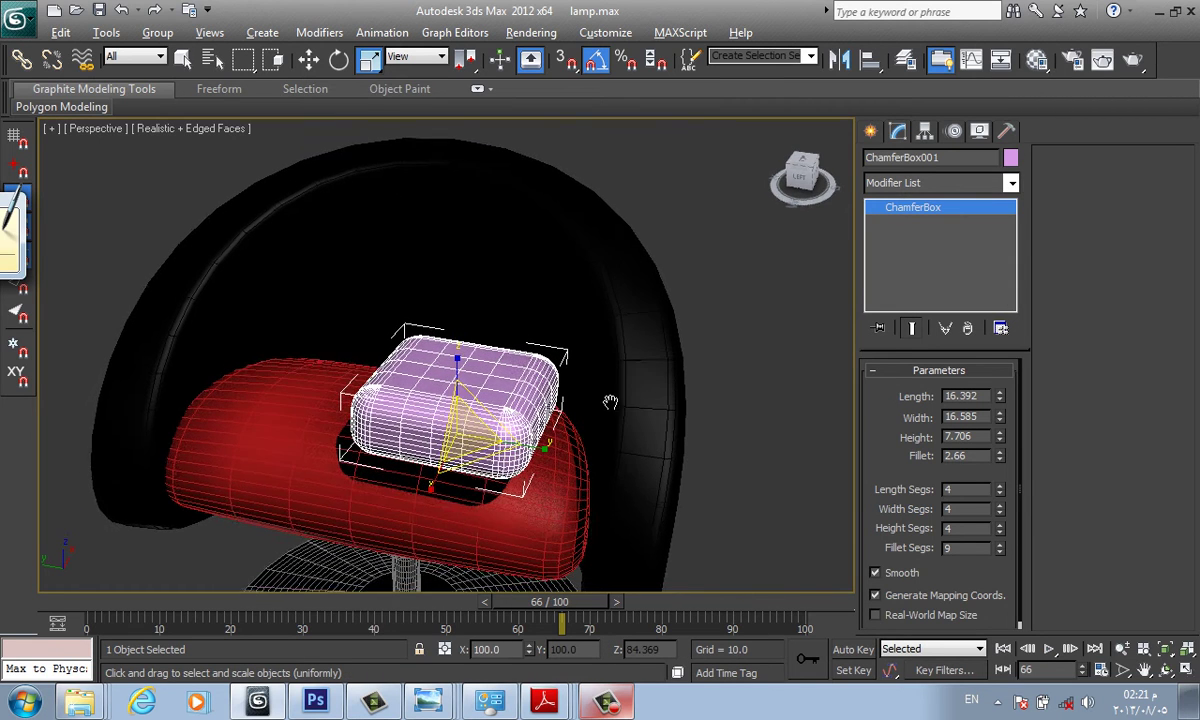
Add an FFD 4x4x4 modifier to the chamfer box and enter its control points.
{"action": "left_click", "coordinate": [912, 183]}
{"action": "key", "text": "f"}
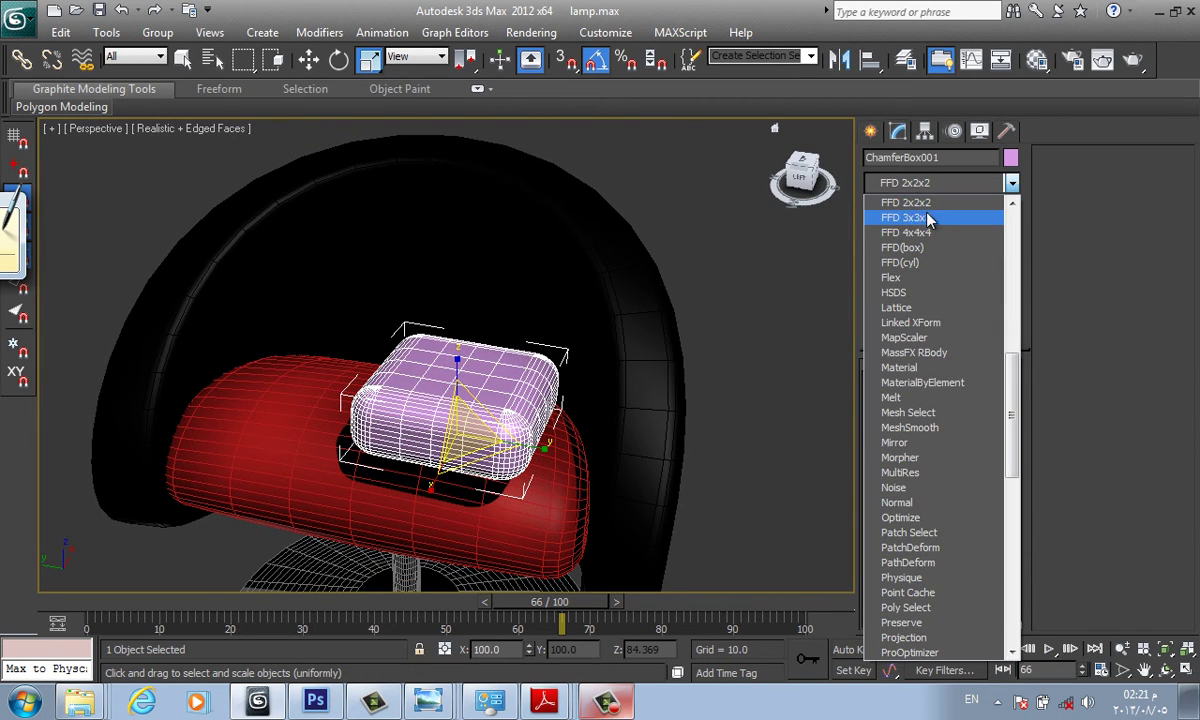
{"action": "left_click", "coordinate": [932, 233]}
{"action": "middle_click_drag", "start_coordinate": [740, 290], "coordinate": [677, 344], "text": "alt"}
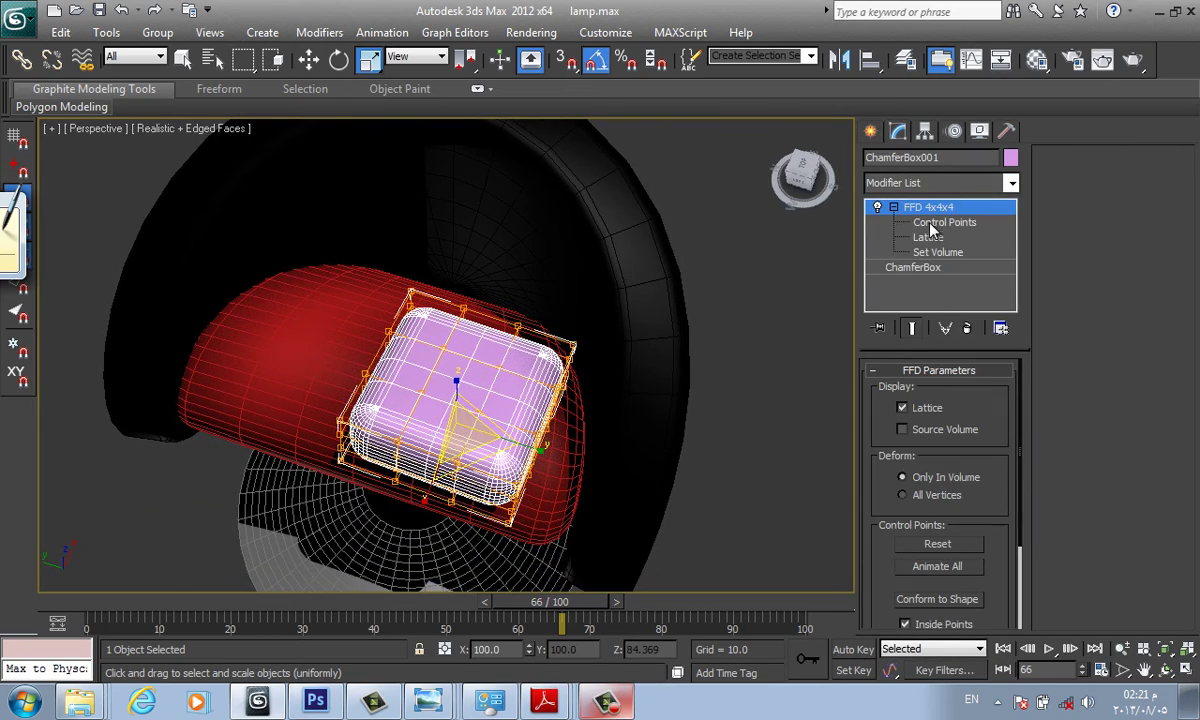
{"action": "left_click", "coordinate": [944, 222]}
{"action": "key", "text": "t"}
{"action": "mouse_move", "coordinate": [630, 329]}
{"action": "middle_mouse_down"}
{"action": "mouse_move", "coordinate": [620, 357]}
{"action": "mouse_move", "coordinate": [840, 198]}
{"action": "middle_mouse_up"}
{"action": "scroll", "coordinate": [620, 357], "scroll_direction": "down", "scroll_amount": 2}
Reset the chamfer box's X and Z rotation to zero.
{"action": "left_click", "coordinate": [871, 131]}
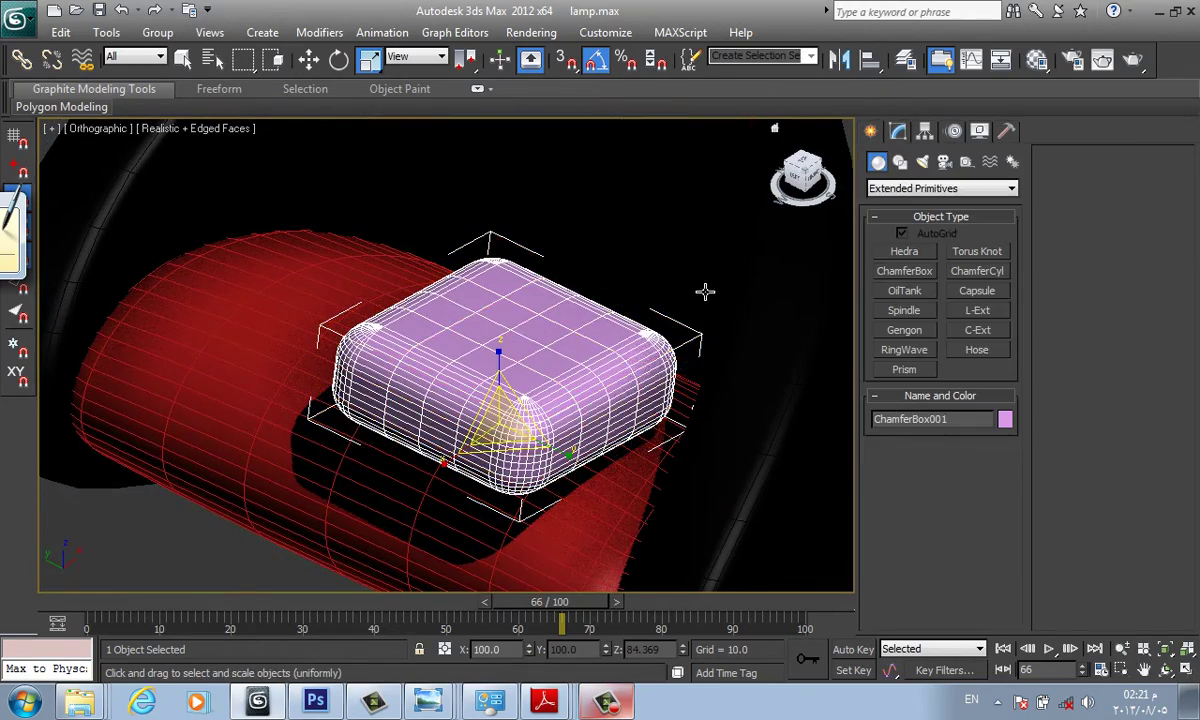
{"action": "middle_click_drag", "start_coordinate": [704, 289], "coordinate": [560, 262], "text": "alt"}
{"action": "left_click", "coordinate": [341, 61]}
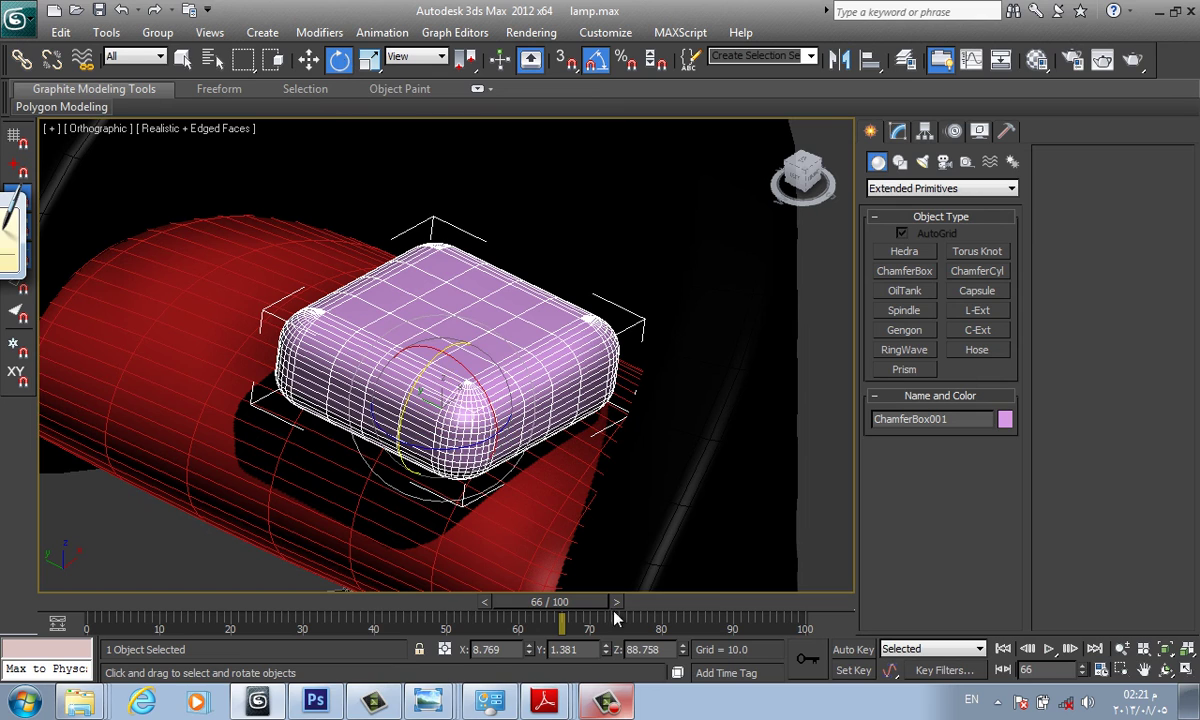
{"action": "left_click_drag", "start_coordinate": [612, 648], "coordinate": [612, 654]}
{"action": "right_click", "coordinate": [529, 653]}
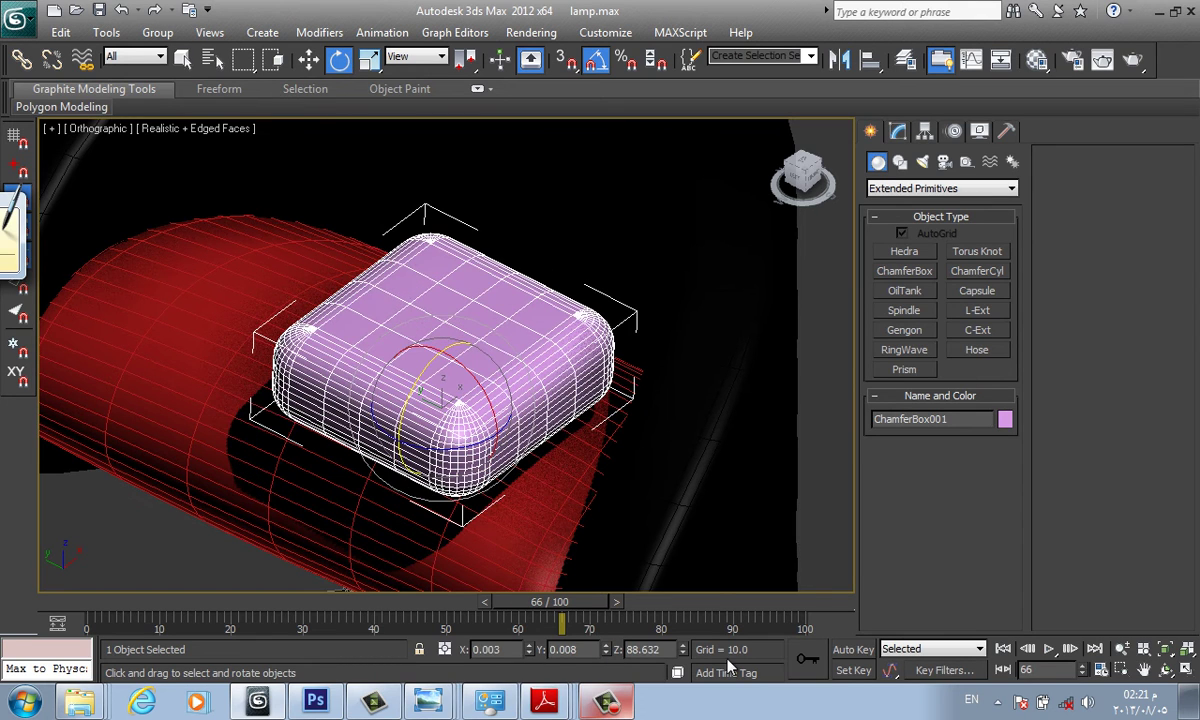
{"action": "right_click", "coordinate": [685, 651]}
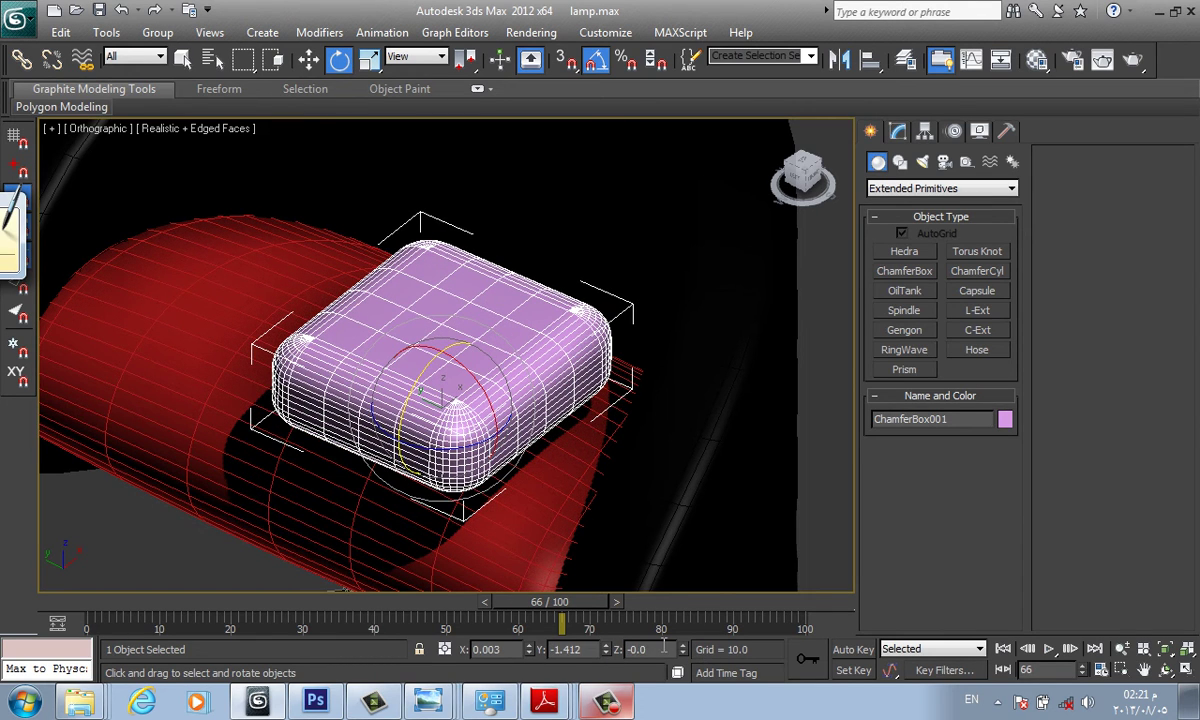
In FFD control-point mode, box-select the lattice corner points in Top view.
{"action": "left_click", "coordinate": [897, 131]}
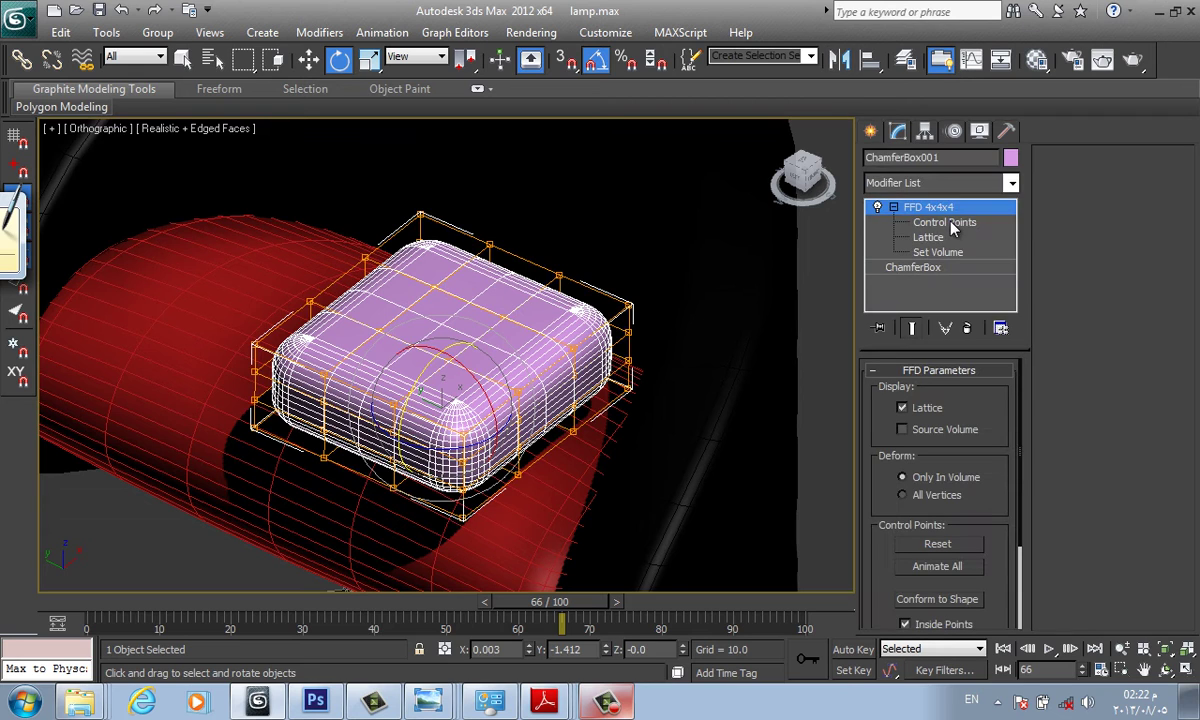
{"action": "left_click", "coordinate": [945, 222]}
{"action": "middle_click_drag", "start_coordinate": [570, 280], "coordinate": [612, 295], "text": "alt"}
{"action": "key", "text": "t"}
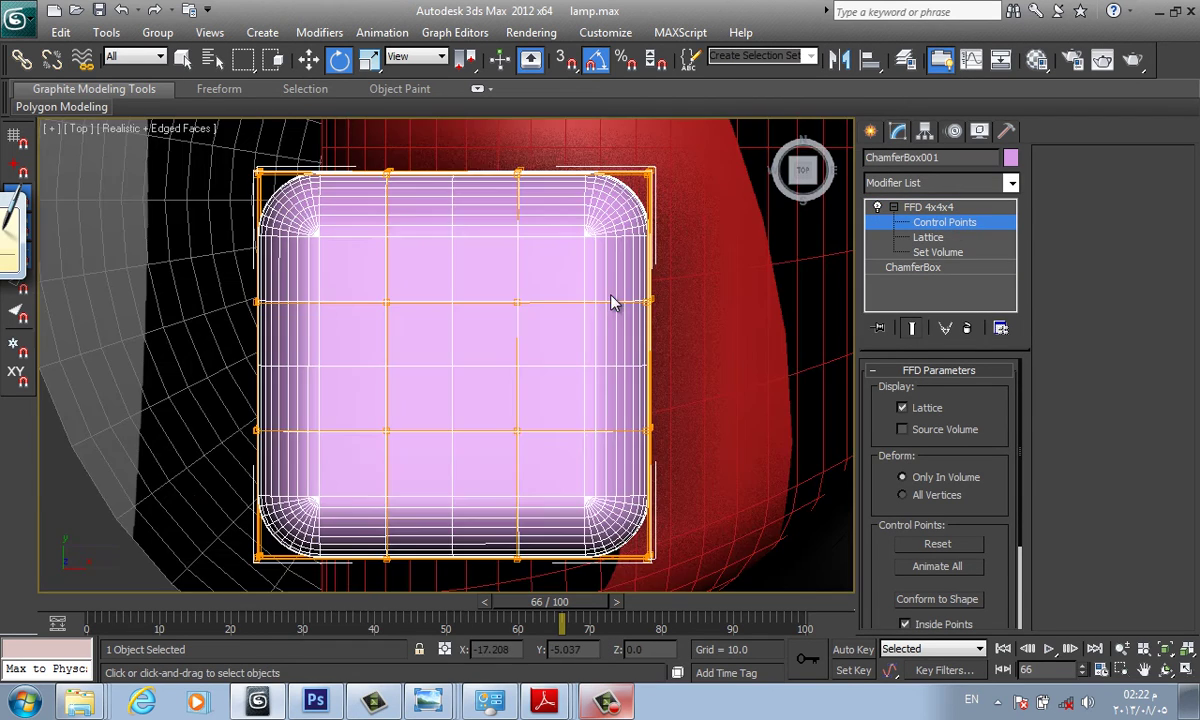
{"action": "key", "text": "F3"}
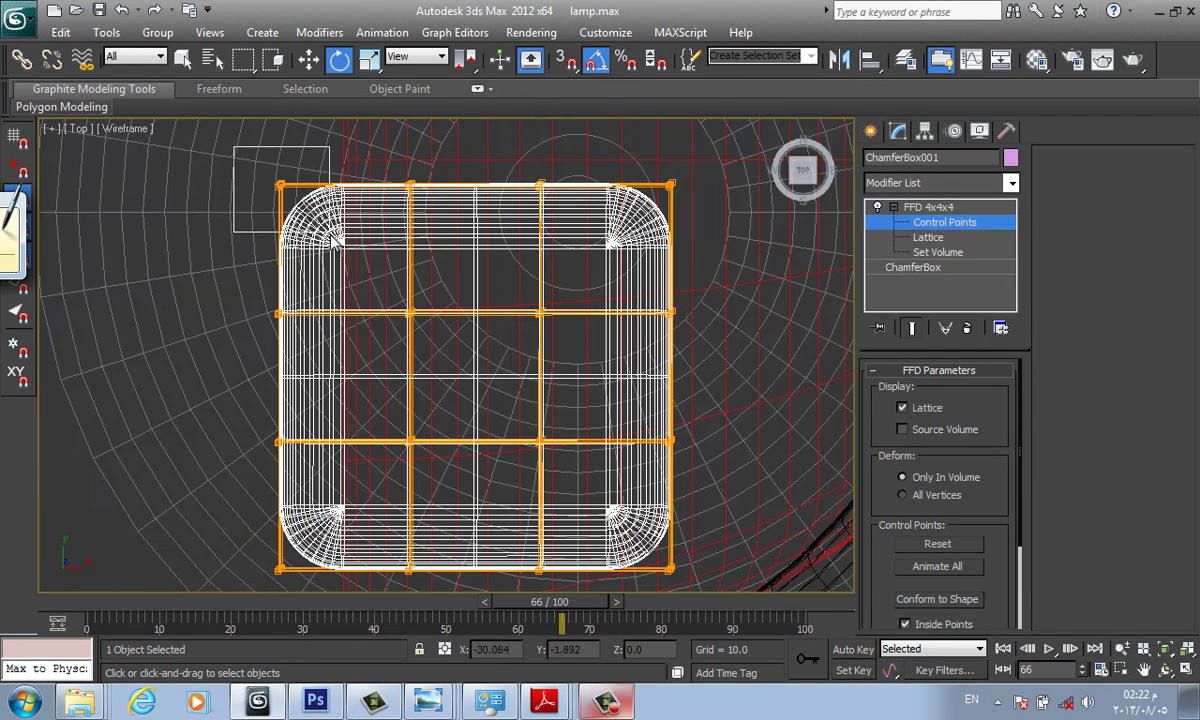
{"action": "left_click_drag", "start_coordinate": [333, 242], "coordinate": [330, 245]}
{"action": "mouse_move", "coordinate": [270, 428]}
{"action": "middle_mouse_down"}
{"action": "mouse_move", "coordinate": [266, 346]}
{"action": "mouse_move", "coordinate": [265, 359]}
{"action": "middle_mouse_up"}
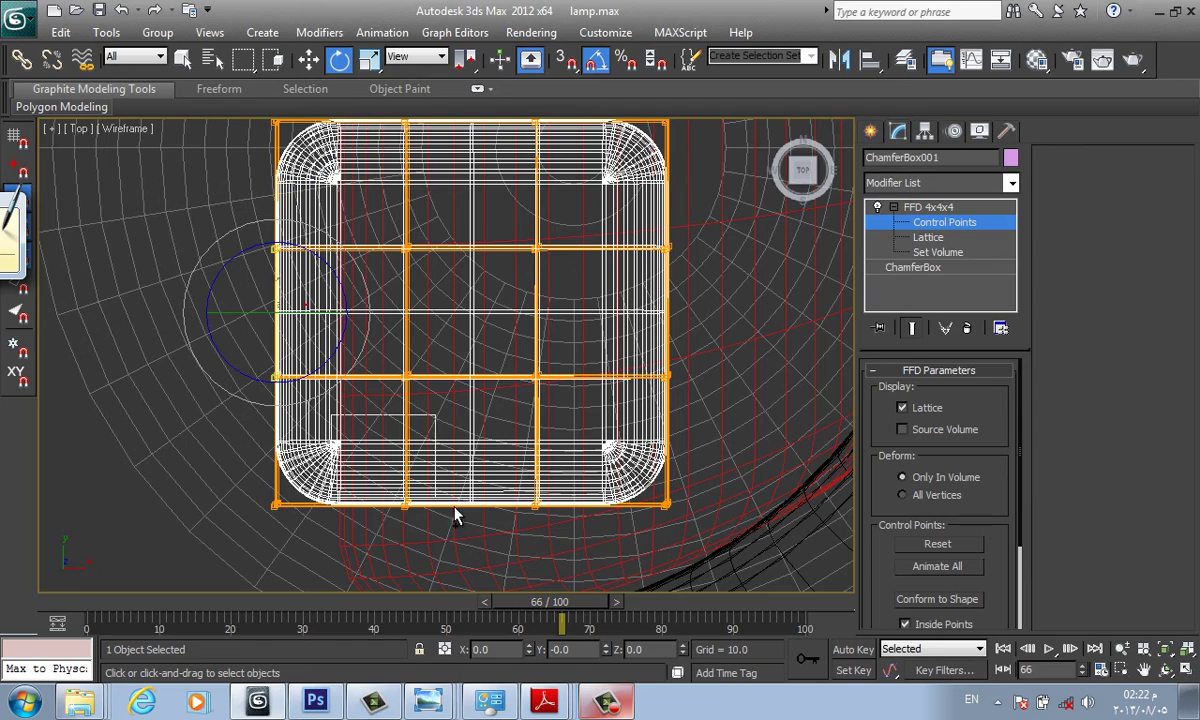
{"action": "middle_click_drag", "start_coordinate": [746, 432], "coordinate": [746, 565]}
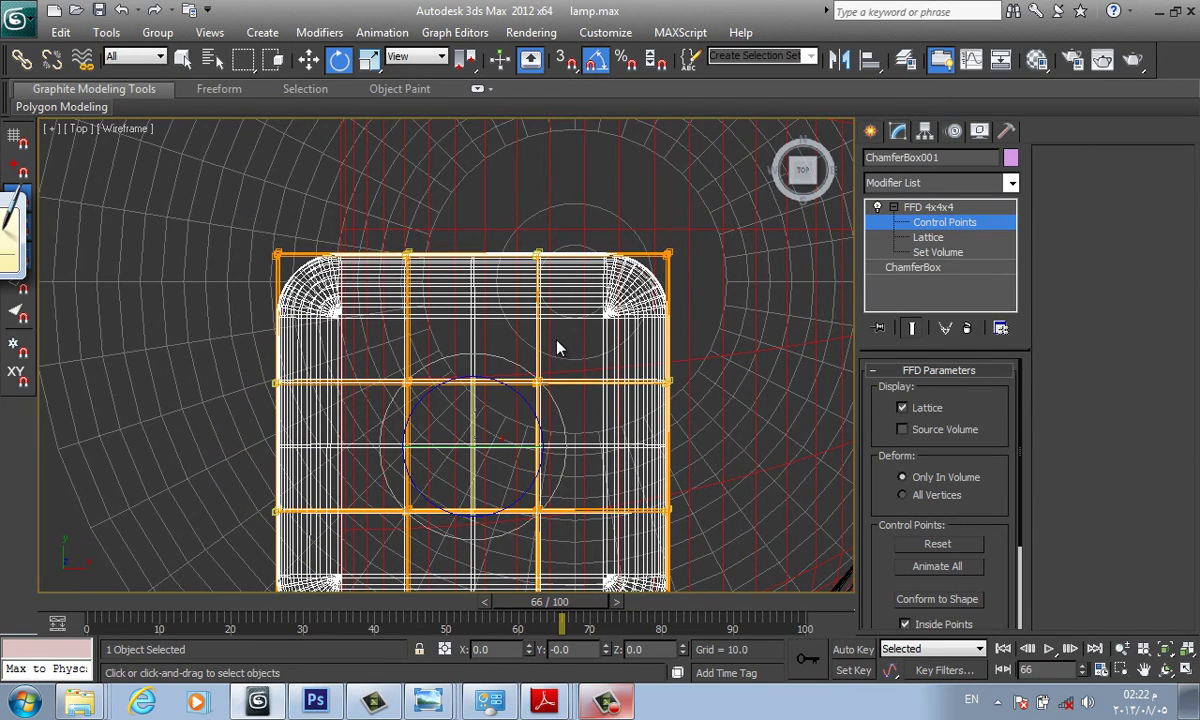
{"action": "key", "text": "F3"}
{"action": "middle_click_drag", "start_coordinate": [558, 349], "coordinate": [549, 348], "text": "alt"}
{"action": "key", "text": "r"}
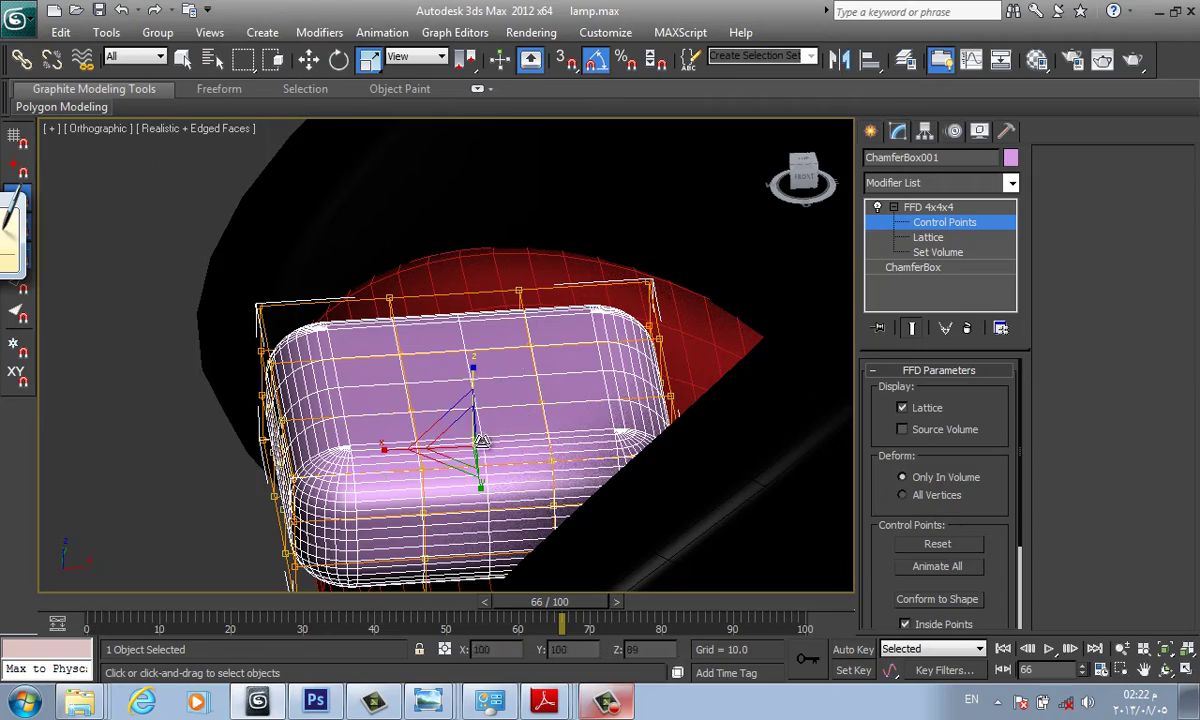
{"action": "left_click_drag", "start_coordinate": [481, 440], "coordinate": [471, 540]}
{"action": "right_click", "coordinate": [471, 540]}
{"action": "mouse_move", "coordinate": [471, 540]}
{"action": "middle_mouse_down", "text": "alt"}
{"action": "mouse_move", "coordinate": [443, 525]}
{"action": "mouse_move", "coordinate": [470, 325]}
{"action": "middle_mouse_up", "text": "alt"}
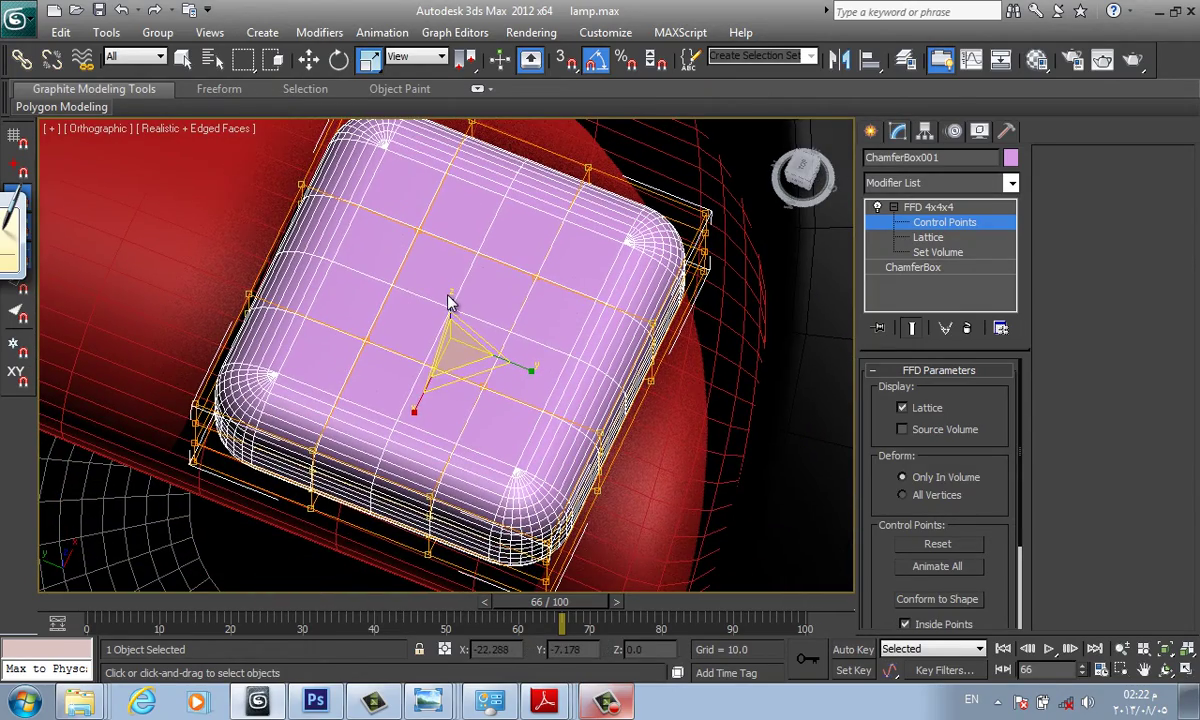
Scale the selected lattice points to puff the box into a plump pillow with pinched corners.
{"action": "key", "text": "t"}
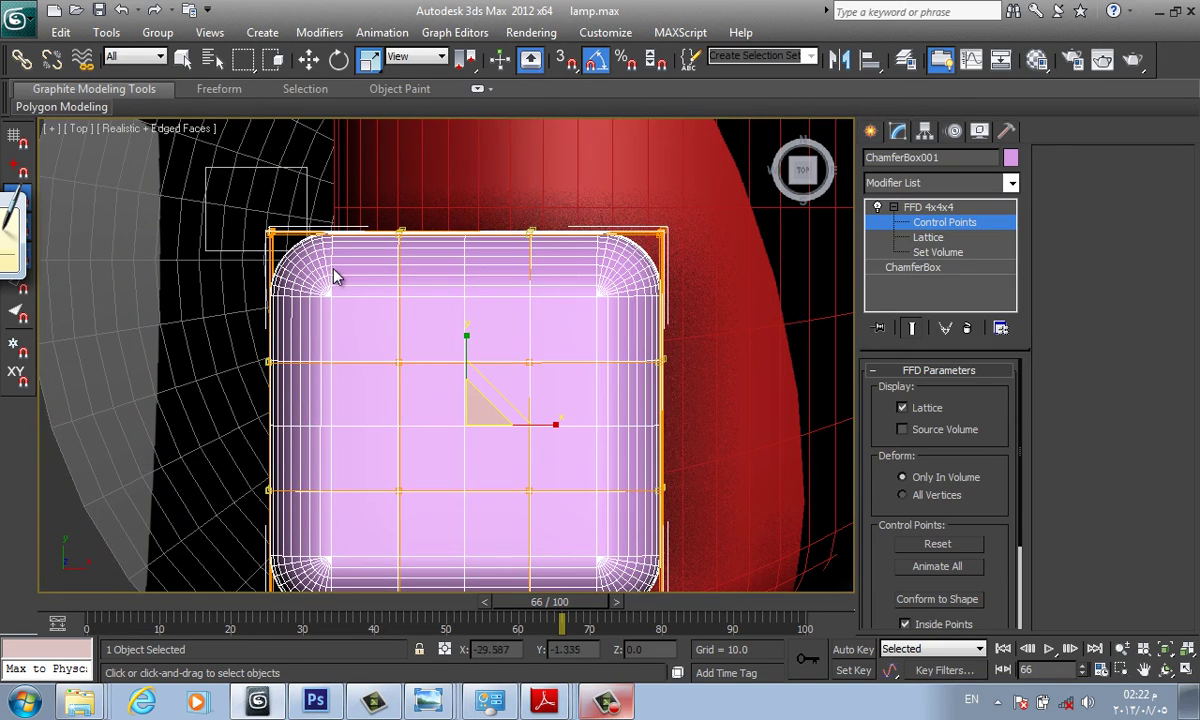
{"action": "left_click", "coordinate": [271, 233]}
{"action": "middle_click_drag", "start_coordinate": [700, 335], "coordinate": [666, 100]}
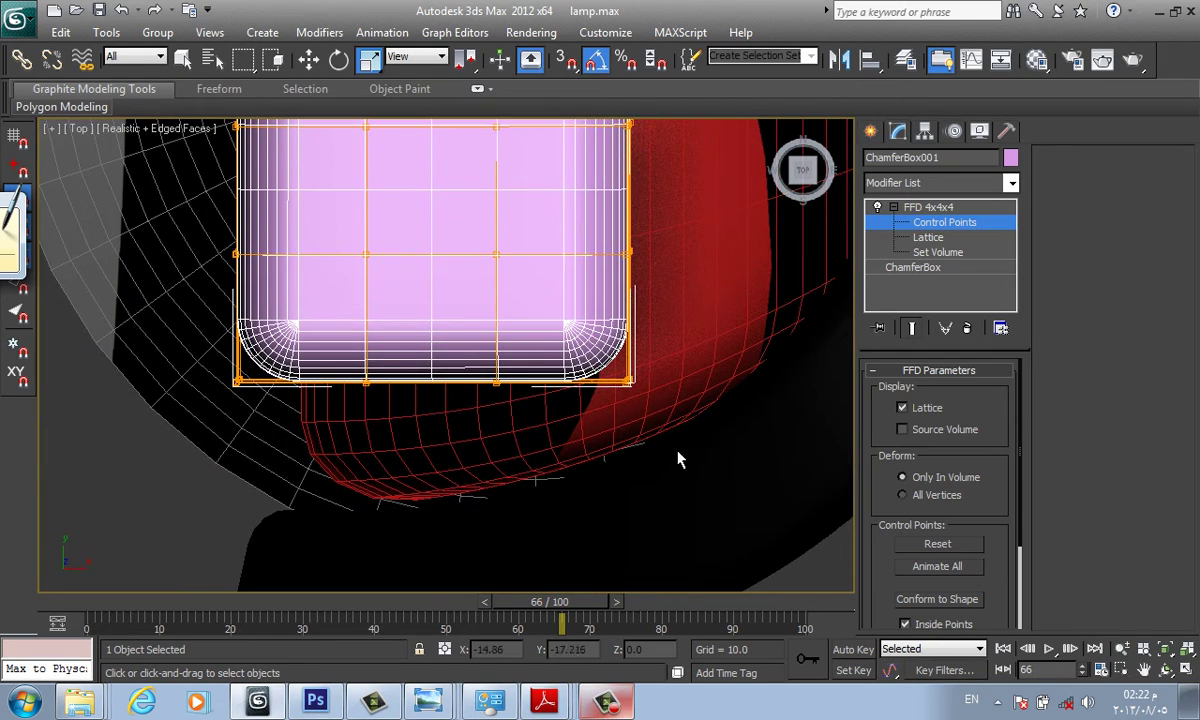
{"action": "middle_click_drag", "start_coordinate": [340, 442], "coordinate": [430, 293], "text": "alt"}
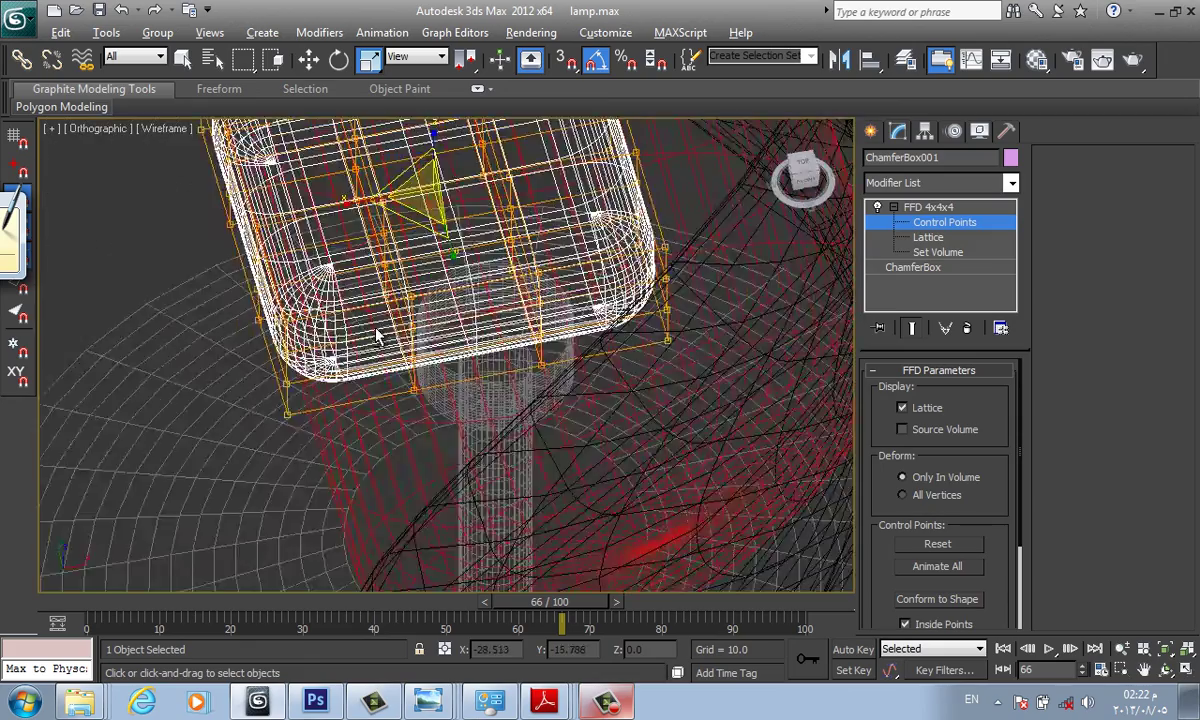
{"action": "key", "text": "F3"}
{"action": "left_click_drag", "start_coordinate": [430, 293], "coordinate": [415, 535]}
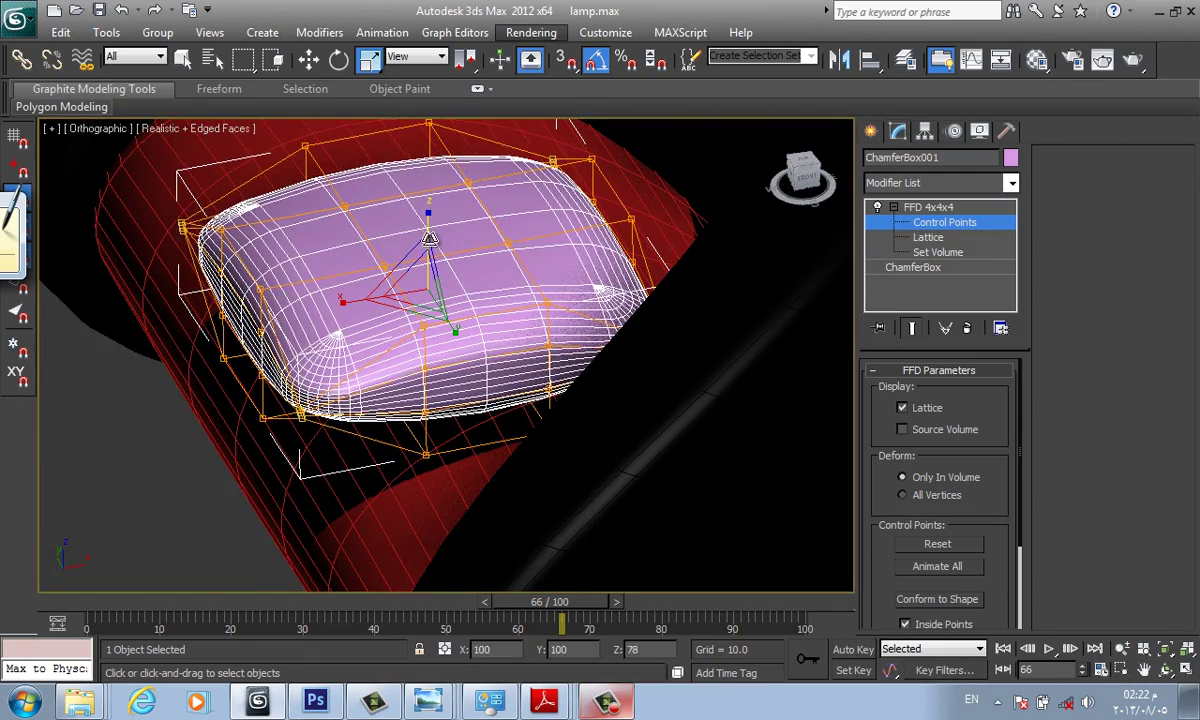
{"action": "mouse_move", "coordinate": [399, 277]}
{"action": "middle_mouse_down", "text": "alt"}
{"action": "mouse_move", "coordinate": [473, 328]}
{"action": "mouse_move", "coordinate": [536, 410]}
{"action": "mouse_move", "coordinate": [575, 325]}
{"action": "mouse_move", "coordinate": [552, 380]}
{"action": "mouse_move", "coordinate": [509, 273]}
{"action": "mouse_move", "coordinate": [515, 290]}
{"action": "middle_mouse_up", "text": "alt"}
{"action": "key", "text": "F4"}
{"action": "key", "text": "F4"}
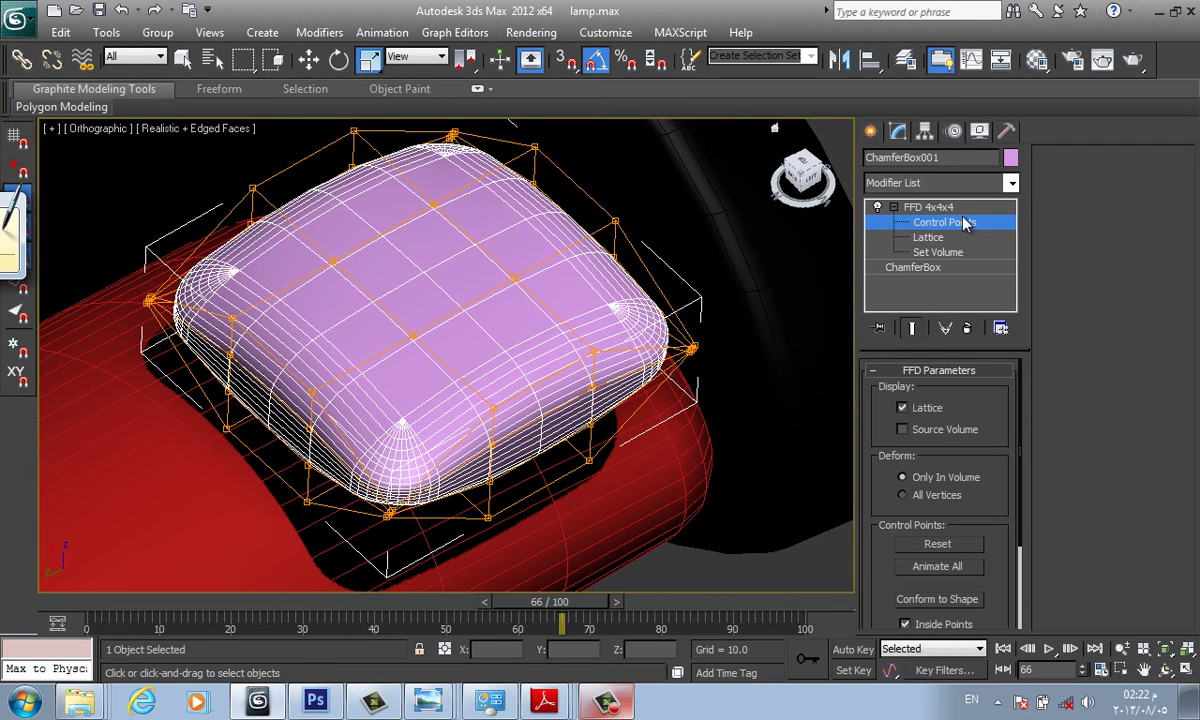
{"action": "left_click", "coordinate": [955, 207]}
{"action": "mouse_move", "coordinate": [694, 236]}
{"action": "middle_mouse_down", "text": "alt"}
{"action": "mouse_move", "coordinate": [565, 238]}
{"action": "mouse_move", "coordinate": [843, 232]}
{"action": "mouse_move", "coordinate": [760, 200]}
{"action": "mouse_move", "coordinate": [822, 120]}
{"action": "middle_mouse_up", "text": "alt"}
{"action": "left_click", "coordinate": [870, 131]}
{"action": "key", "text": "w"}
{"action": "mouse_move", "coordinate": [600, 300]}
{"action": "middle_mouse_down", "text": "alt"}
{"action": "mouse_move", "coordinate": [508, 322]}
{"action": "mouse_move", "coordinate": [899, 226]}
{"action": "middle_mouse_up", "text": "alt"}
Raise the chamfer box's Length Segs to 8 and Width Segs to 7.
{"action": "left_click", "coordinate": [897, 131]}
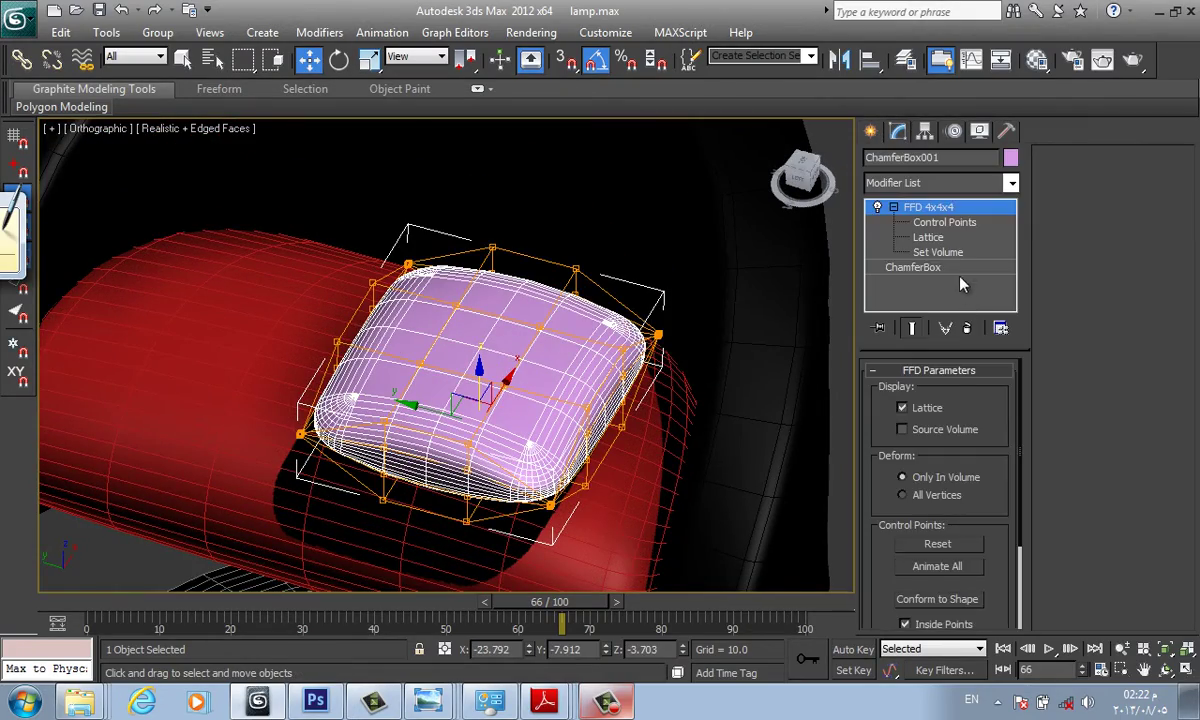
{"action": "left_click", "coordinate": [912, 267]}
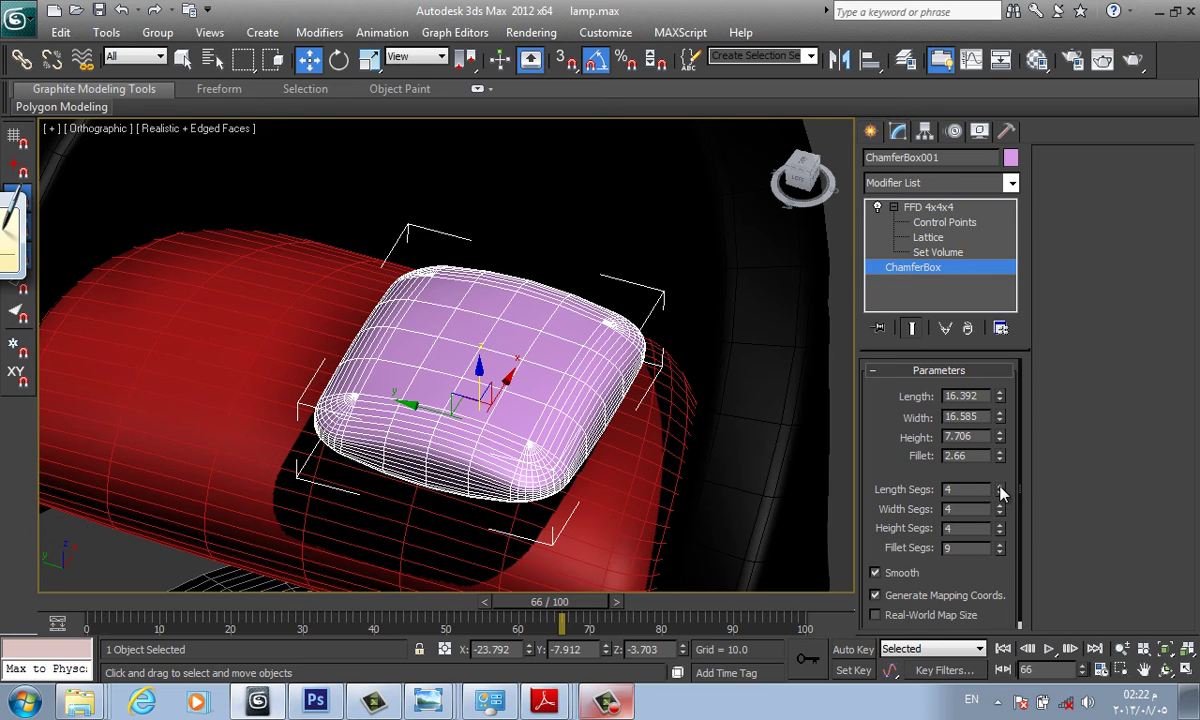
{"action": "left_click", "coordinate": [999, 486]}
{"action": "left_click", "coordinate": [999, 486]}
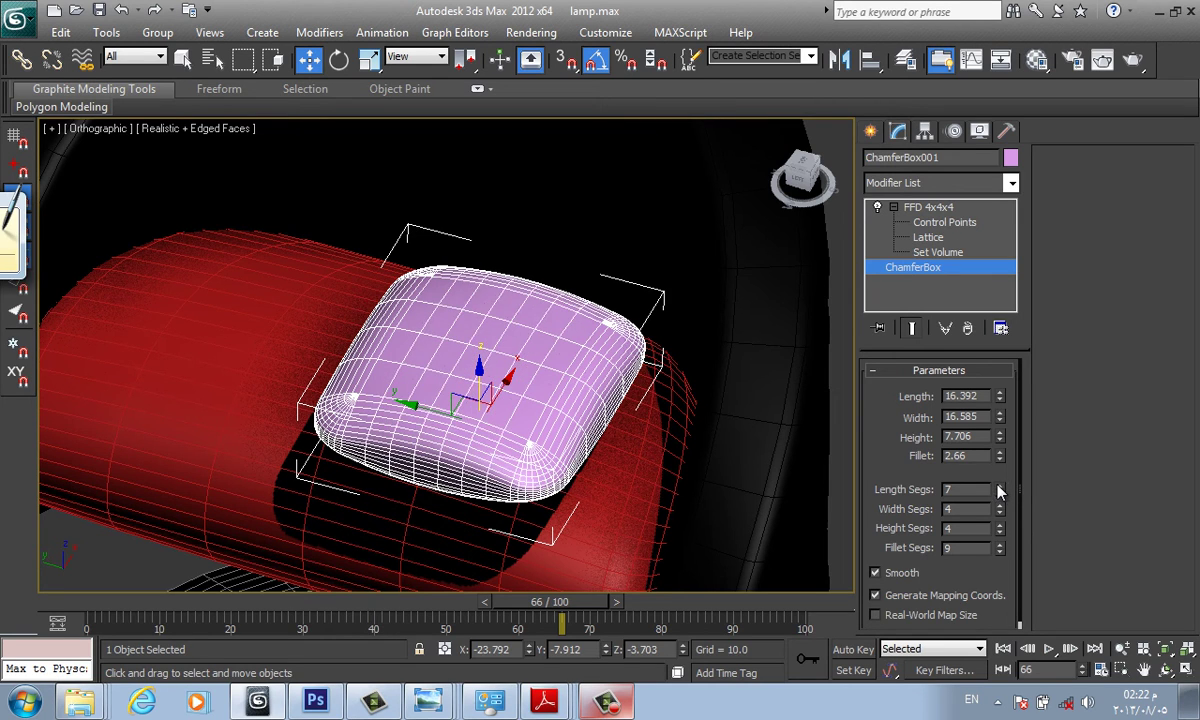
{"action": "left_click", "coordinate": [999, 486]}
{"action": "left_click", "coordinate": [999, 506]}
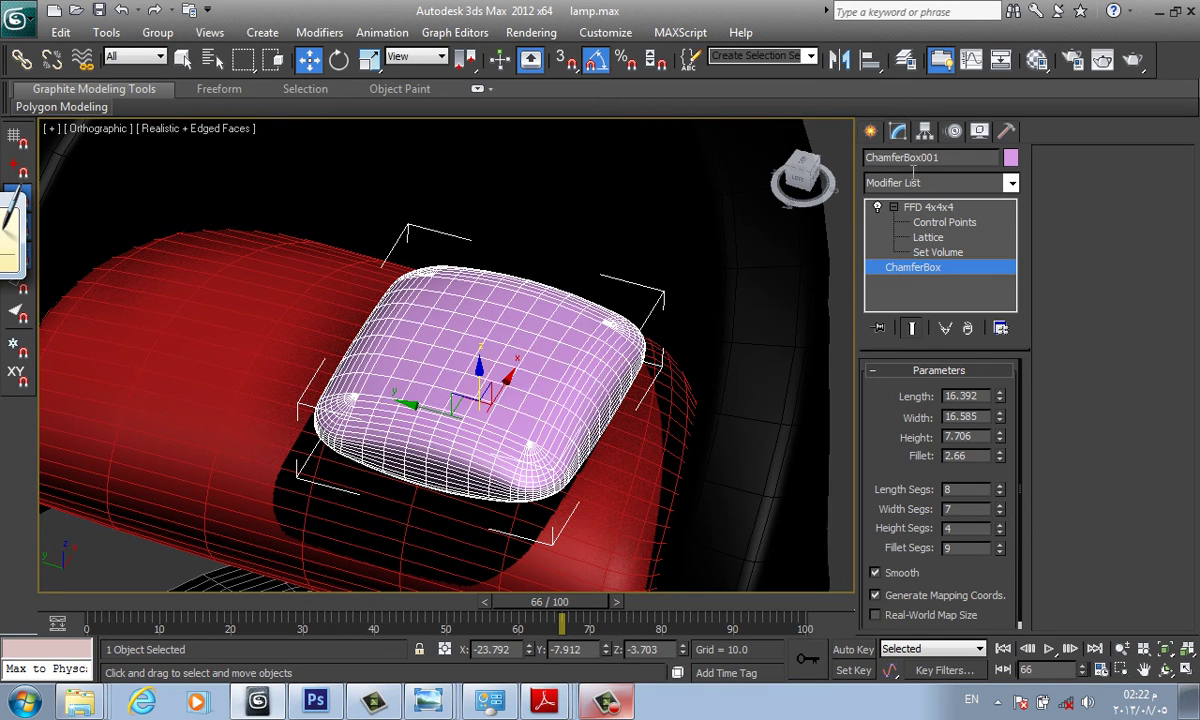
Add a Noise modifier with Z strength 10.01 and scale 11.
{"action": "left_click", "coordinate": [915, 182]}
{"action": "key", "text": "n"}
{"action": "left_click", "coordinate": [922, 195]}
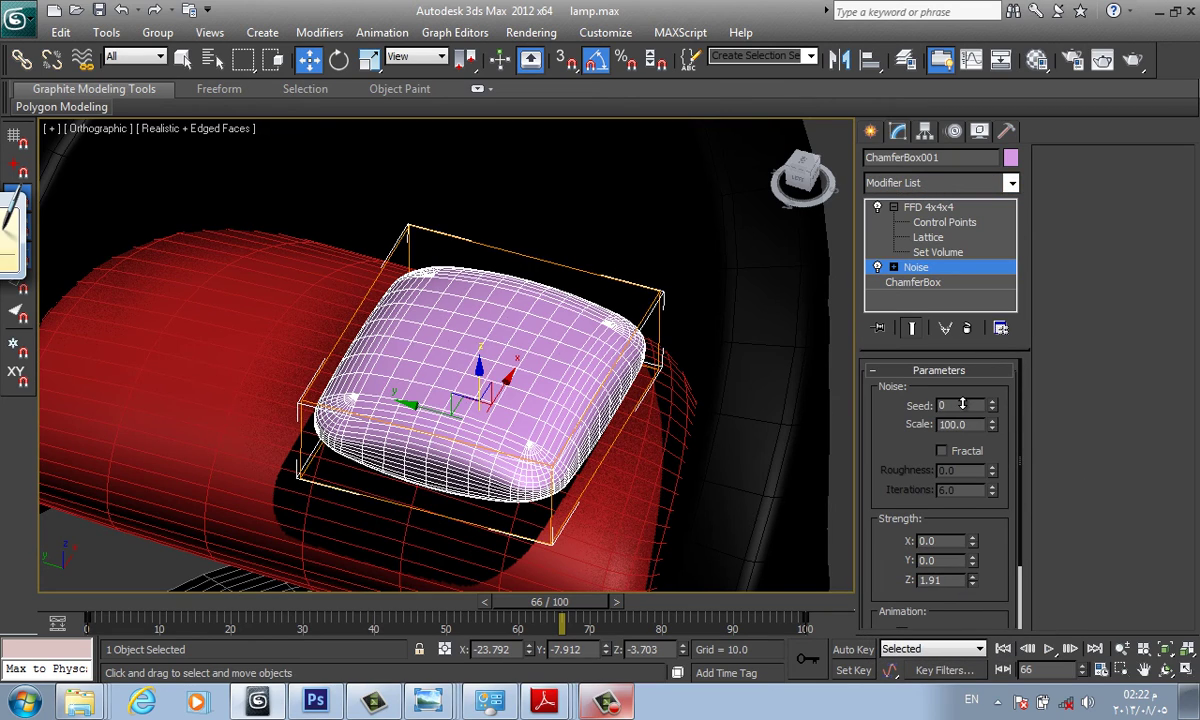
{"action": "type", "text": "10.01"}
{"action": "key", "text": "Return"}
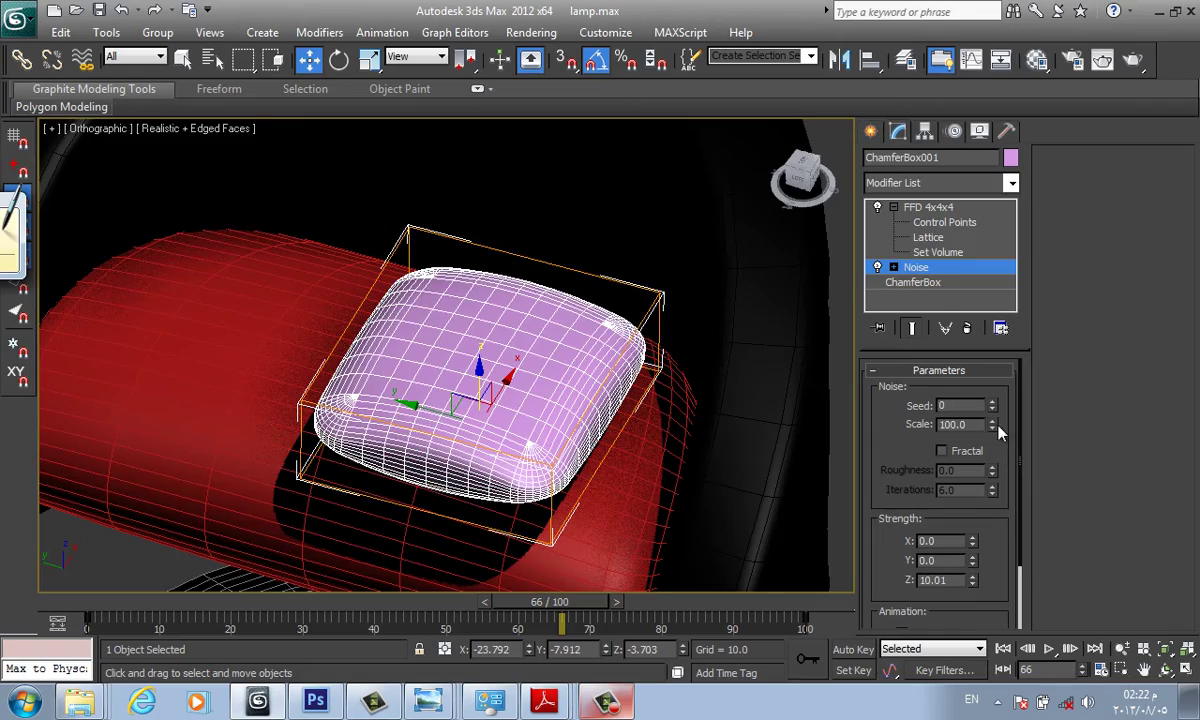
{"action": "left_click_drag", "start_coordinate": [993, 426], "coordinate": [983, 490]}
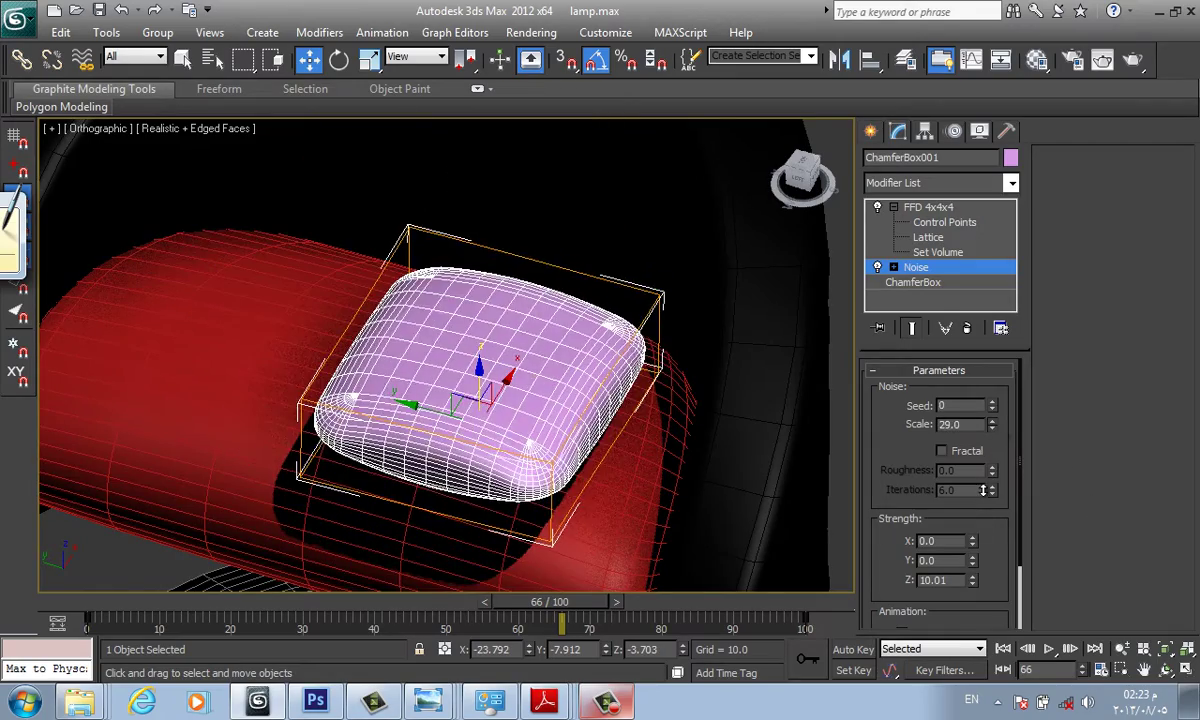
{"action": "left_click_drag", "start_coordinate": [983, 490], "coordinate": [988, 508]}
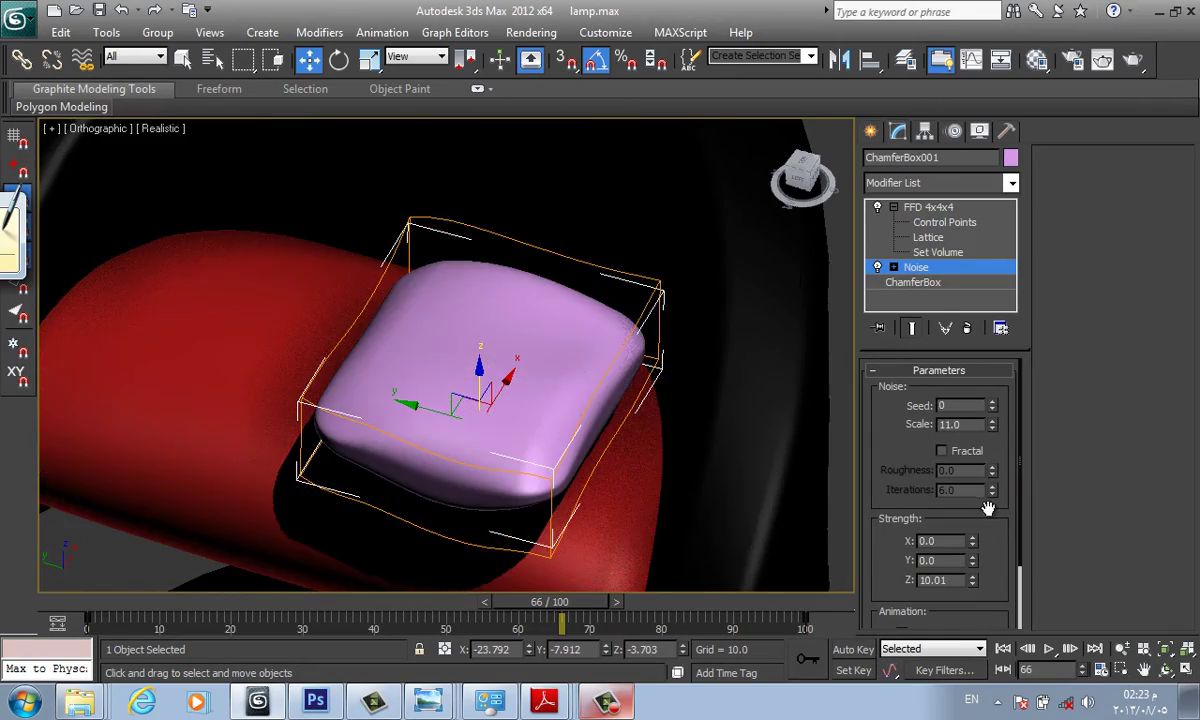
{"action": "mouse_move", "coordinate": [760, 420]}
{"action": "middle_mouse_down", "text": "alt"}
{"action": "mouse_move", "coordinate": [605, 332]}
{"action": "mouse_move", "coordinate": [737, 332]}
{"action": "mouse_move", "coordinate": [659, 324]}
{"action": "mouse_move", "coordinate": [573, 383]}
{"action": "mouse_move", "coordinate": [525, 358]}
{"action": "middle_mouse_up", "text": "alt"}
Tilt the pillow back 10 degrees and slide it right over the seat.
{"action": "key", "text": "e"}
{"action": "left_click_drag", "start_coordinate": [446, 362], "coordinate": [455, 417]}
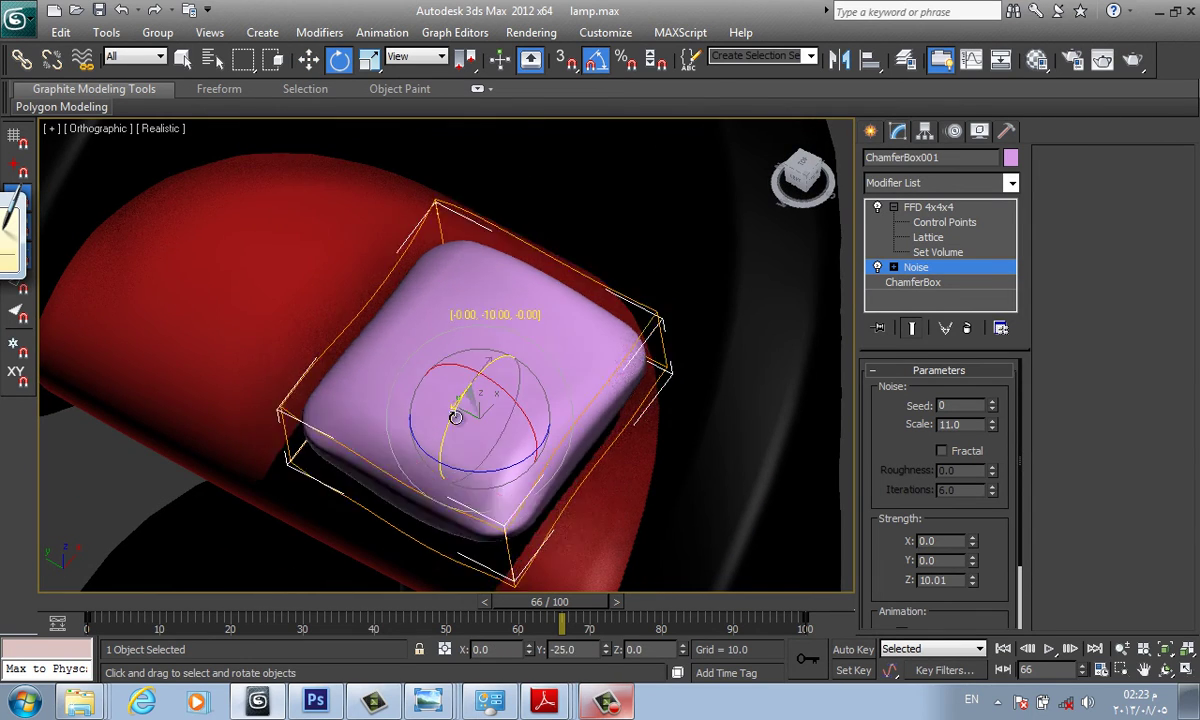
{"action": "key", "text": "t"}
{"action": "scroll", "coordinate": [597, 338], "scroll_direction": "down", "scroll_amount": 2}
{"action": "key", "text": "w"}
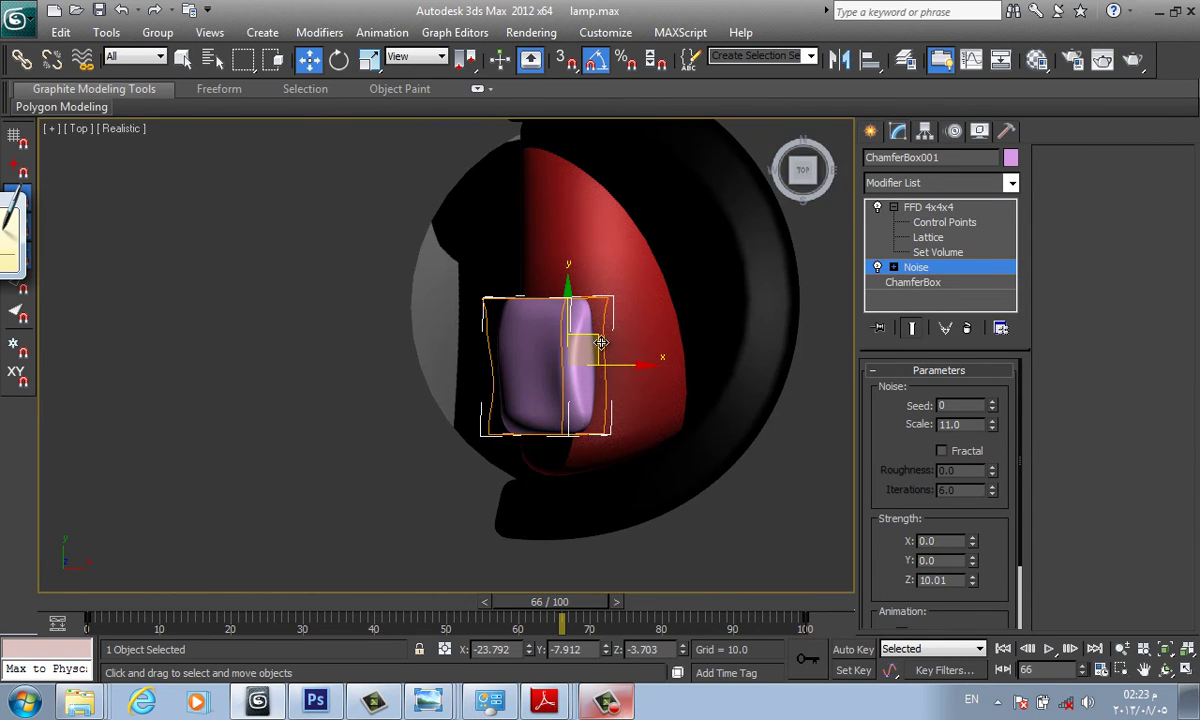
{"action": "mouse_move", "coordinate": [600, 343]}
{"action": "left_mouse_down"}
{"action": "mouse_move", "coordinate": [755, 338]}
{"action": "mouse_move", "coordinate": [719, 333]}
{"action": "mouse_move", "coordinate": [732, 325]}
{"action": "left_mouse_up"}
Scale the pillow, push it against the backrest, and Shift-drag a copy.
{"action": "key", "text": "e"}
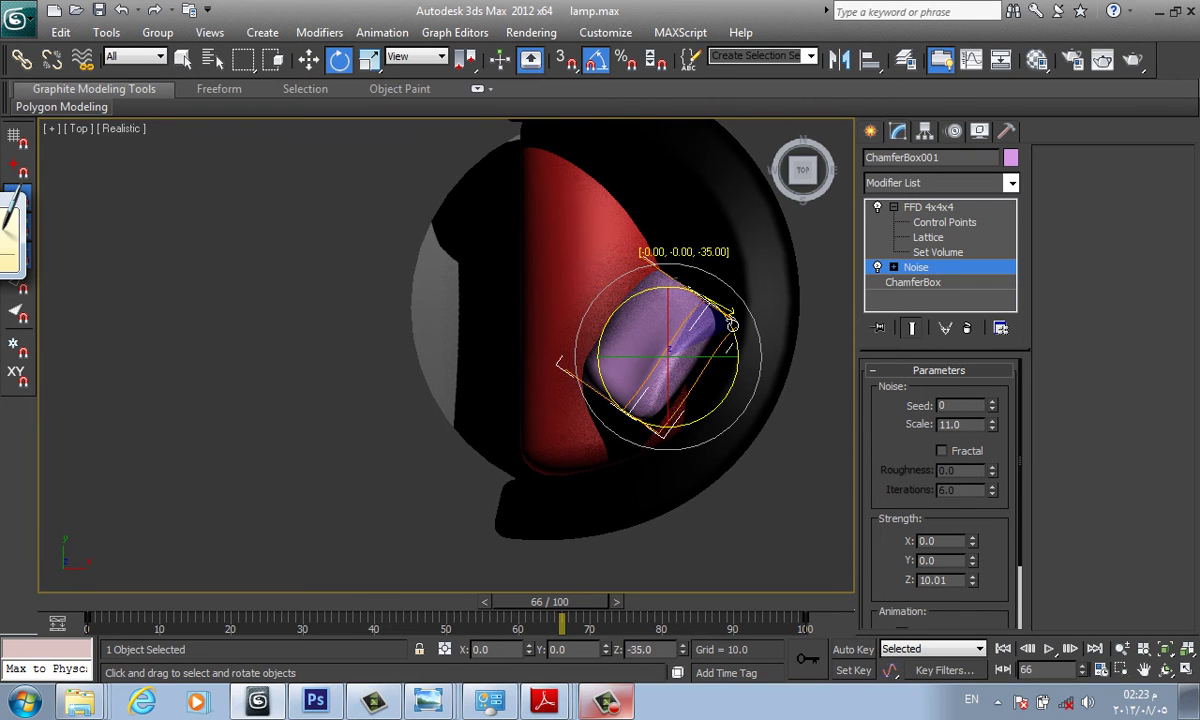
{"action": "key", "text": "r"}
{"action": "key", "text": "z"}
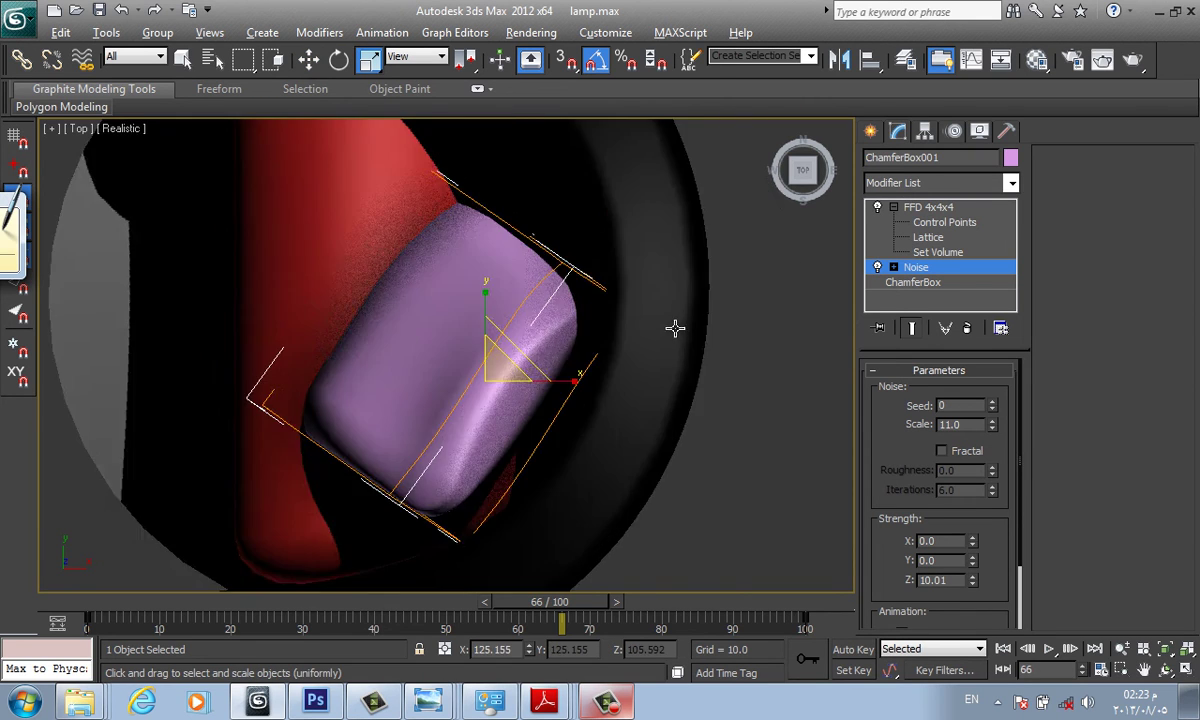
{"action": "middle_click_drag", "start_coordinate": [675, 328], "coordinate": [670, 305], "text": "alt"}
{"action": "scroll", "coordinate": [670, 305], "scroll_direction": "down", "scroll_amount": 4}
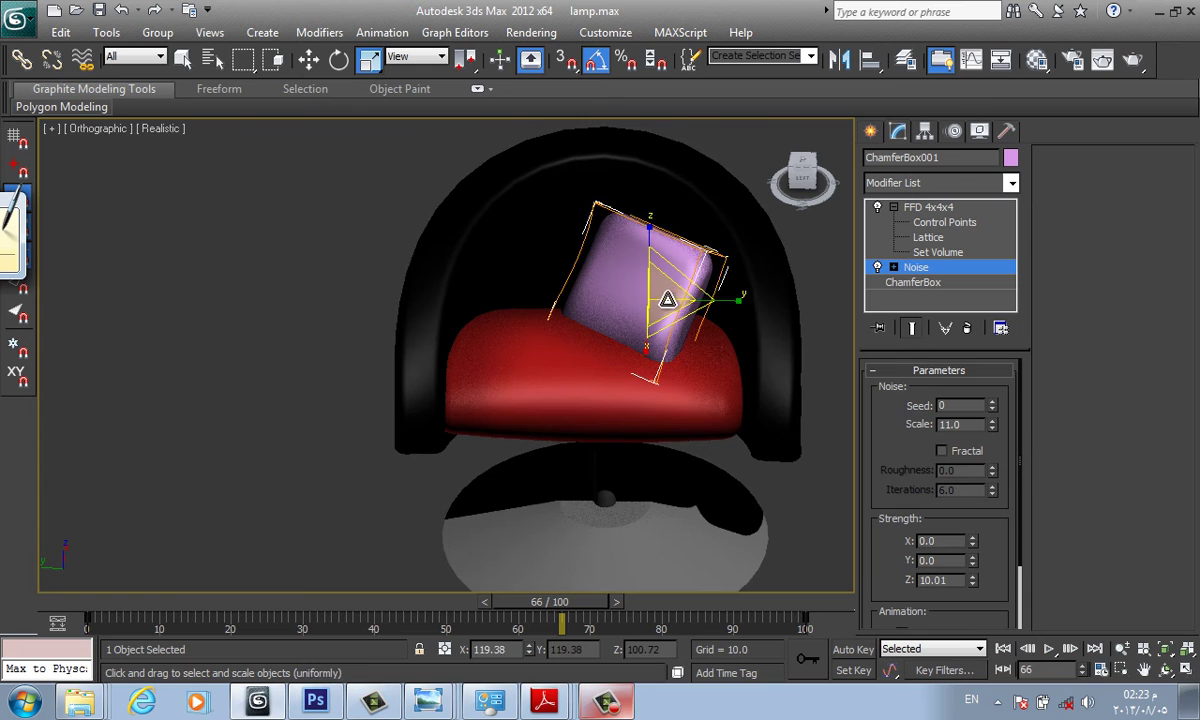
{"action": "key", "text": "w"}
{"action": "middle_click_drag", "start_coordinate": [600, 330], "coordinate": [525, 342], "text": "alt"}
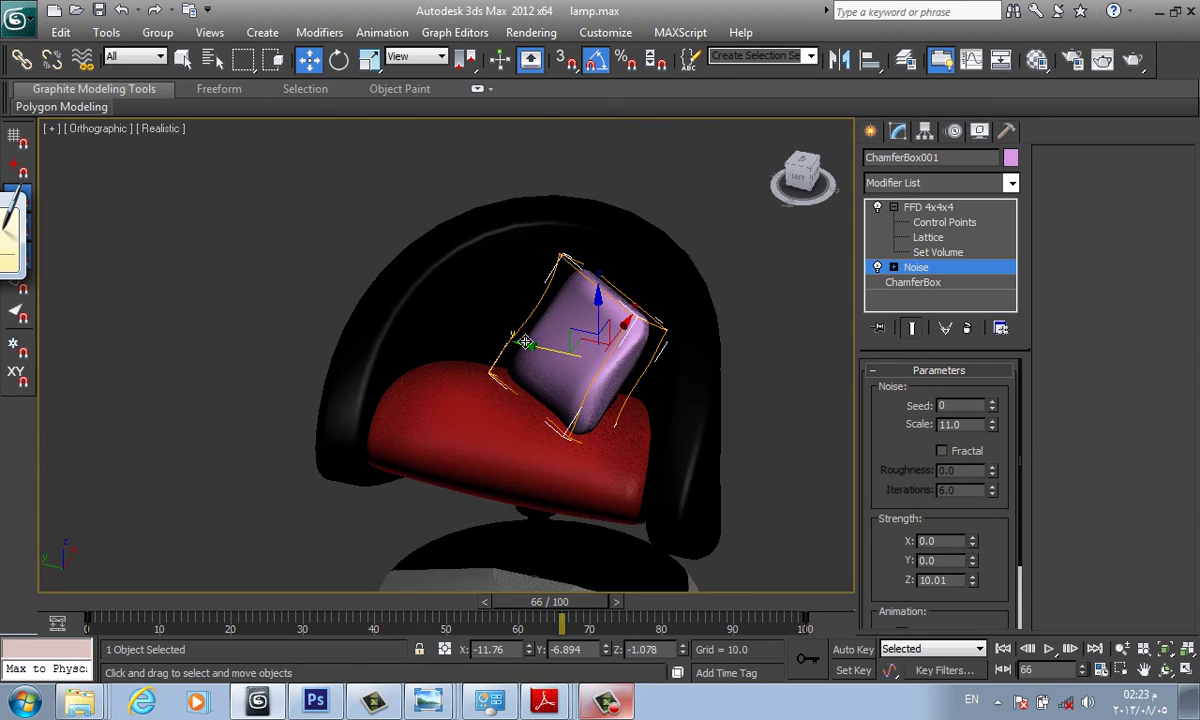
{"action": "left_click_drag", "start_coordinate": [525, 342], "coordinate": [440, 335], "text": "shift"}
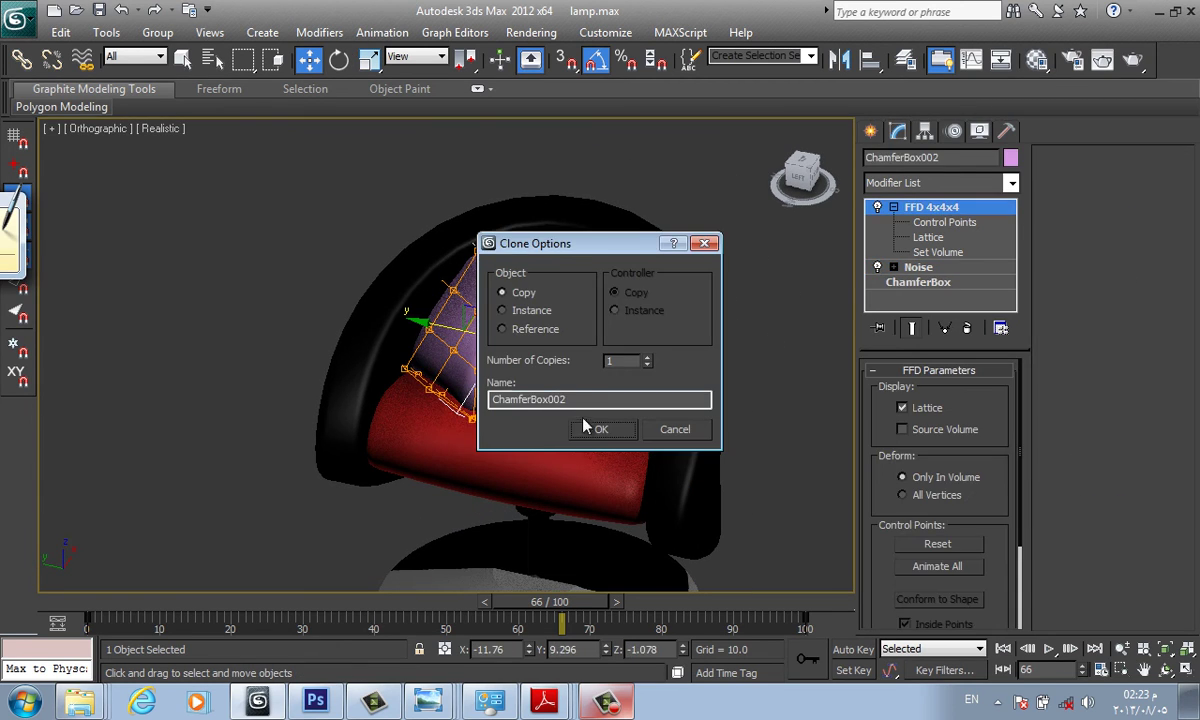
Confirm the copy ChamferBox002 and rotate it 55 degrees beside the first pillow.
{"action": "left_click", "coordinate": [585, 427]}
{"action": "key", "text": "e"}
{"action": "mouse_move", "coordinate": [515, 390]}
{"action": "left_mouse_down"}
{"action": "mouse_move", "coordinate": [548, 371]}
{"action": "mouse_move", "coordinate": [527, 357]}
{"action": "left_mouse_up"}
{"action": "key", "text": "w"}
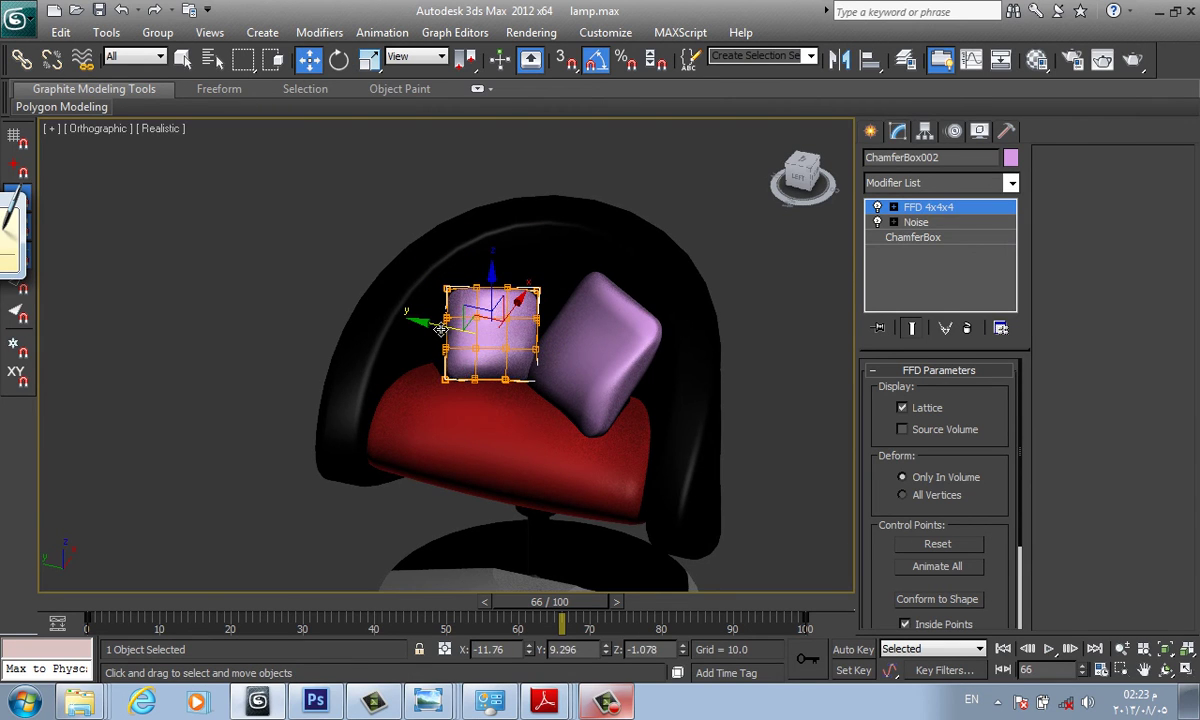
Drag the original pillow's FFD 4x4x4 control points to make it taller and more upright.
{"action": "left_click", "coordinate": [575, 363]}
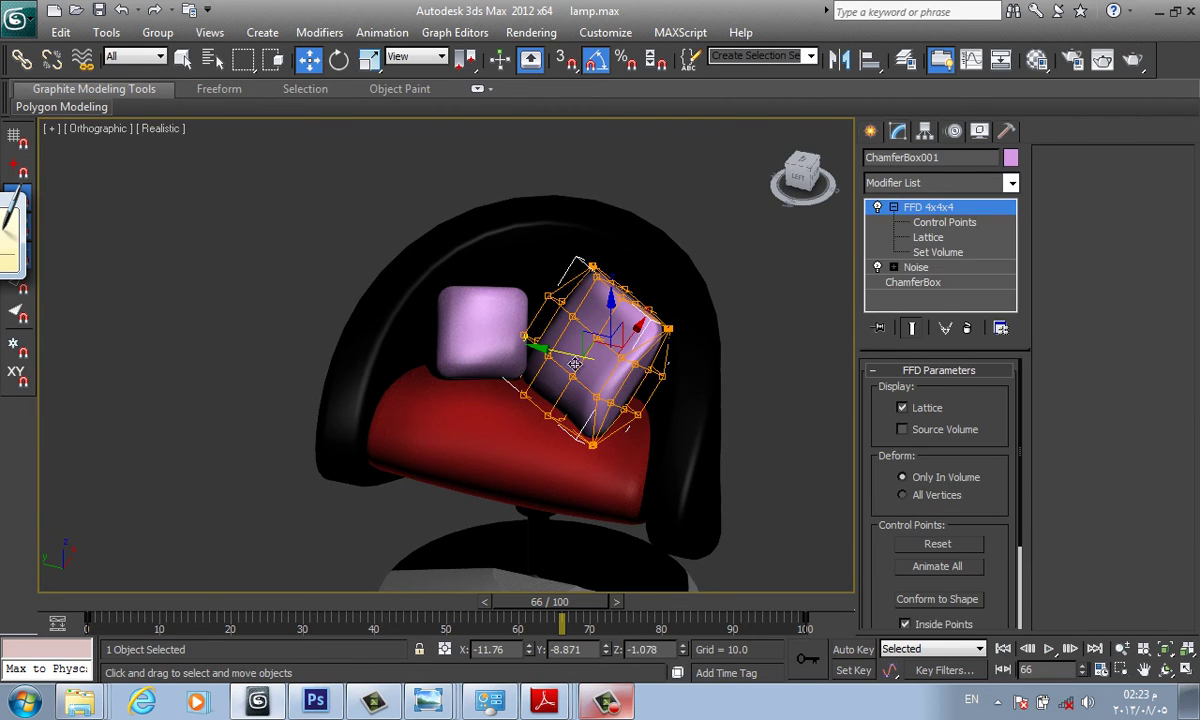
{"action": "left_click", "coordinate": [940, 222]}
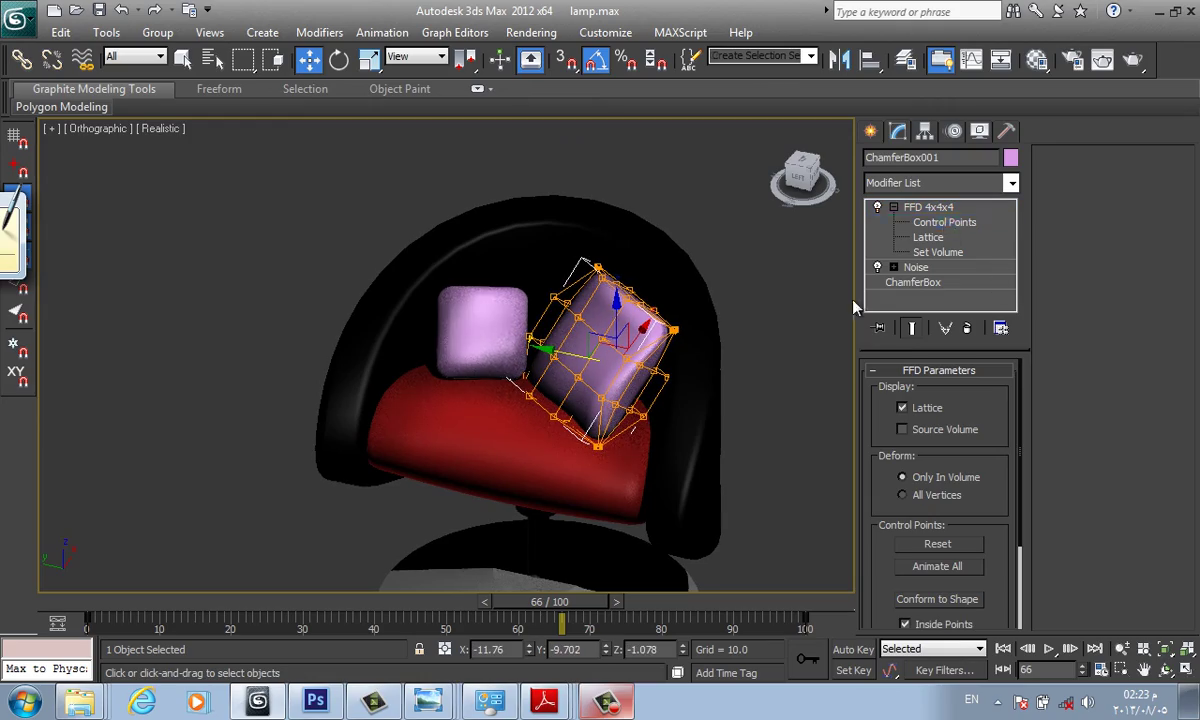
{"action": "mouse_move", "coordinate": [799, 280]}
{"action": "middle_mouse_down", "text": "alt"}
{"action": "mouse_move", "coordinate": [687, 320]}
{"action": "mouse_move", "coordinate": [658, 203]}
{"action": "middle_mouse_up", "text": "alt"}
{"action": "scroll", "coordinate": [645, 308], "scroll_direction": "up", "scroll_amount": 5}
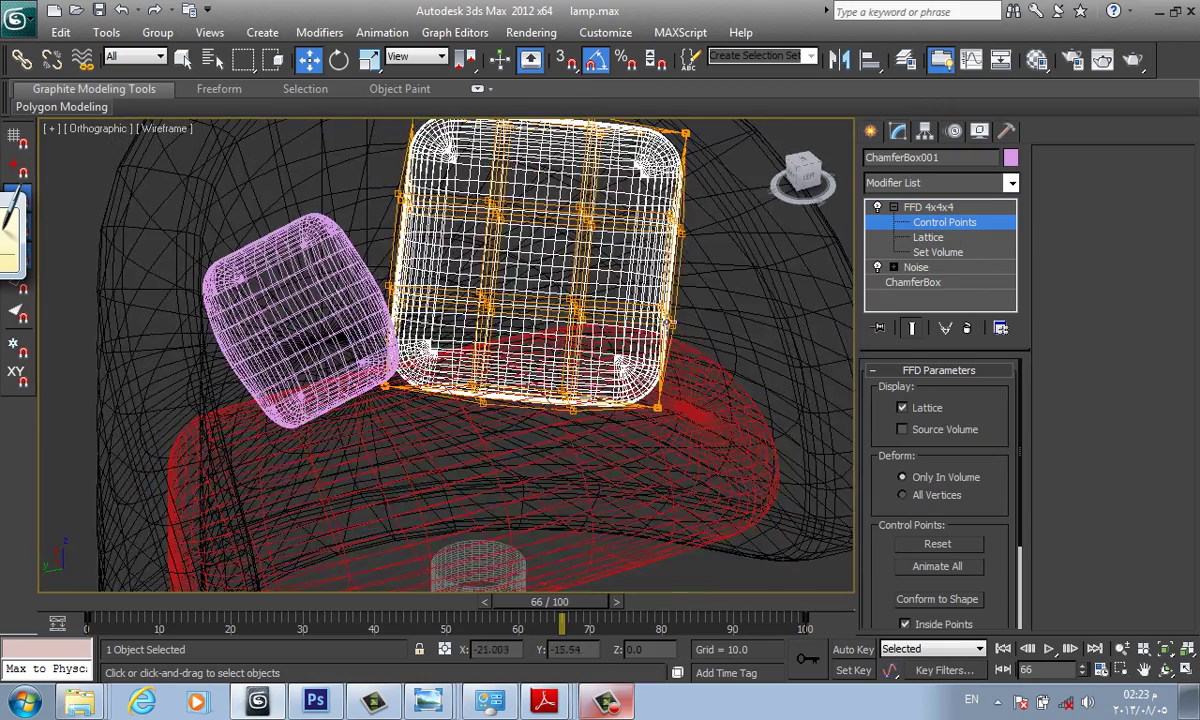
{"action": "scroll", "coordinate": [640, 202], "scroll_direction": "down", "scroll_amount": 3}
{"action": "key", "text": "F3"}
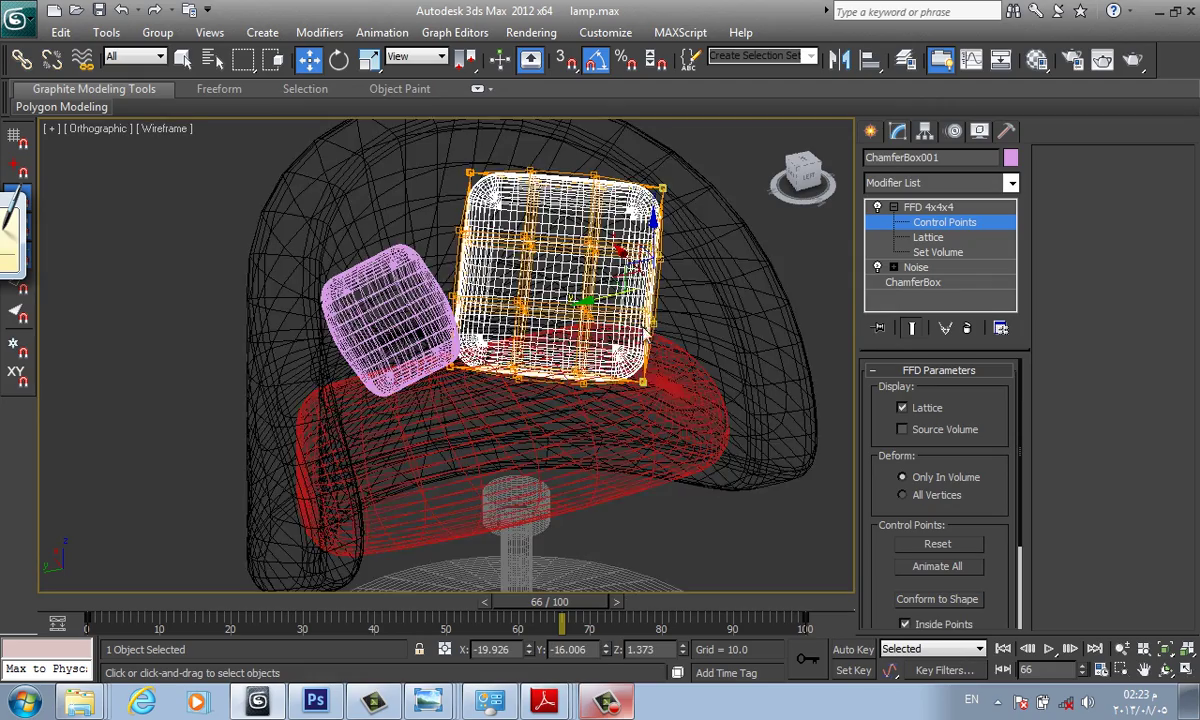
{"action": "middle_click_drag", "start_coordinate": [713, 481], "coordinate": [650, 470], "text": "alt"}
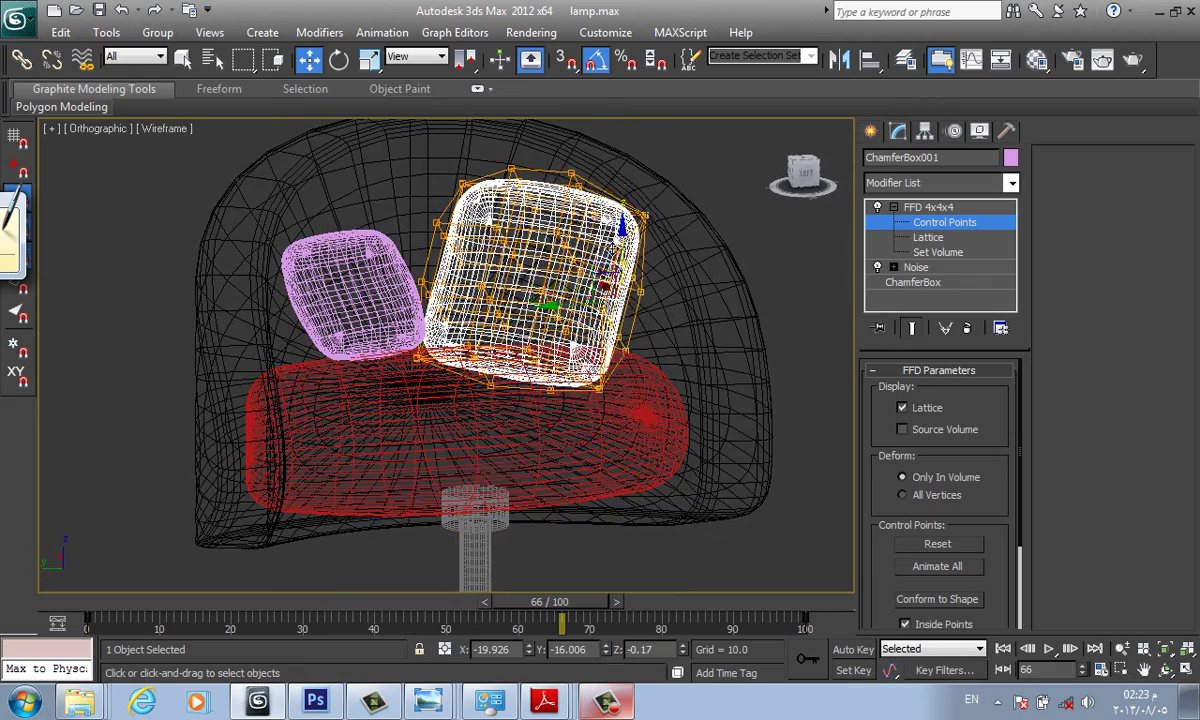
{"action": "key", "text": "F3"}
{"action": "middle_click_drag", "start_coordinate": [576, 345], "coordinate": [686, 263], "text": "alt"}
{"action": "key", "text": "F3"}
{"action": "key", "text": "F3"}
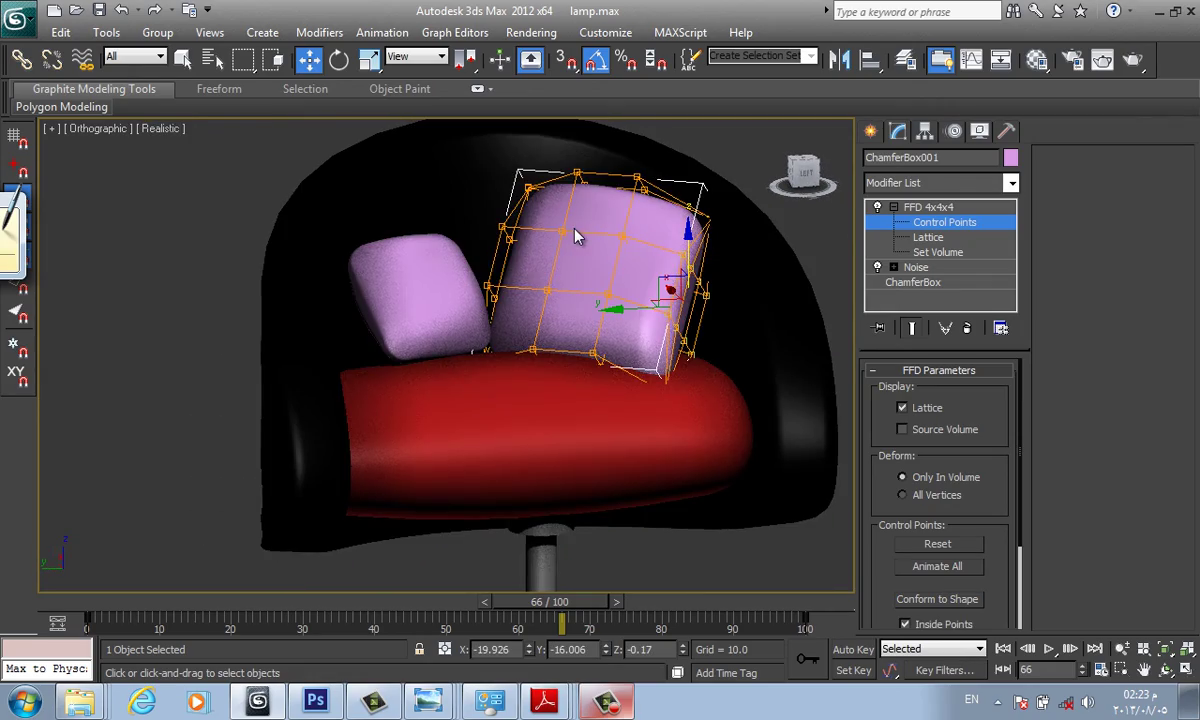
{"action": "key", "text": "F4"}
{"action": "scroll", "coordinate": [538, 215], "scroll_direction": "down", "scroll_amount": 3}
Give the big and small pillows a dark red object colour.
{"action": "left_click", "coordinate": [870, 131]}
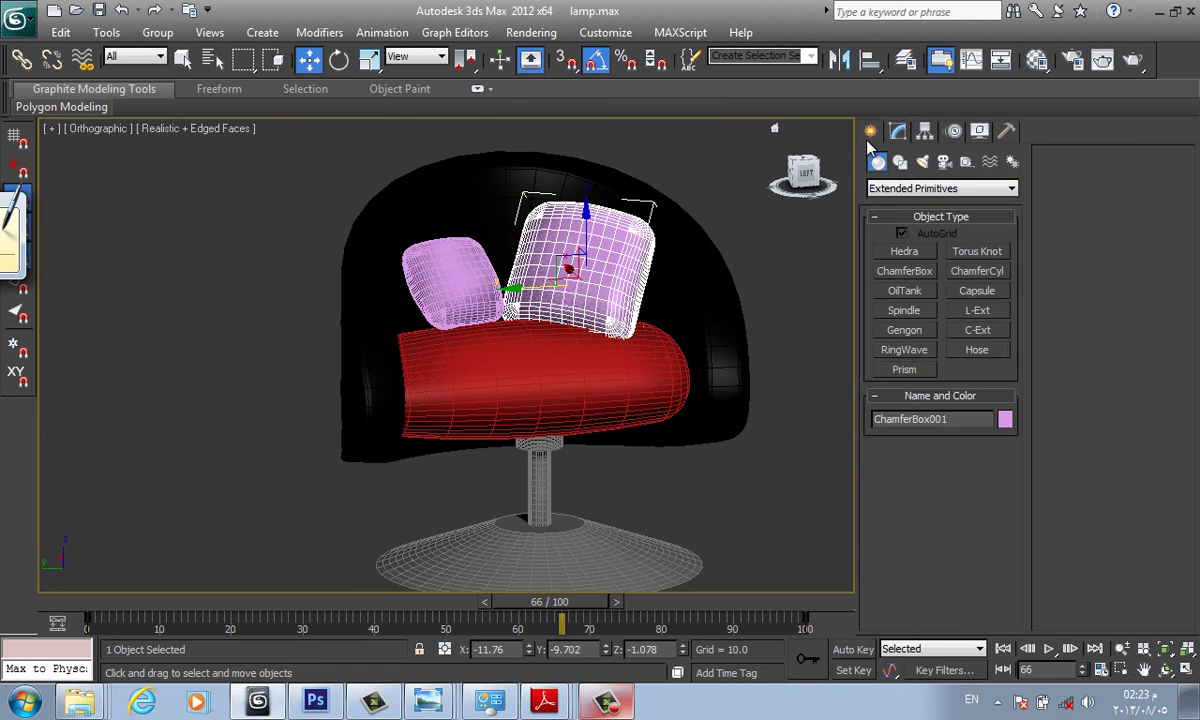
{"action": "left_click", "coordinate": [793, 260]}
{"action": "left_click", "coordinate": [580, 250]}
{"action": "left_click", "coordinate": [438, 280], "text": "ctrl"}
{"action": "middle_click_drag", "start_coordinate": [438, 280], "coordinate": [730, 391], "text": "alt"}
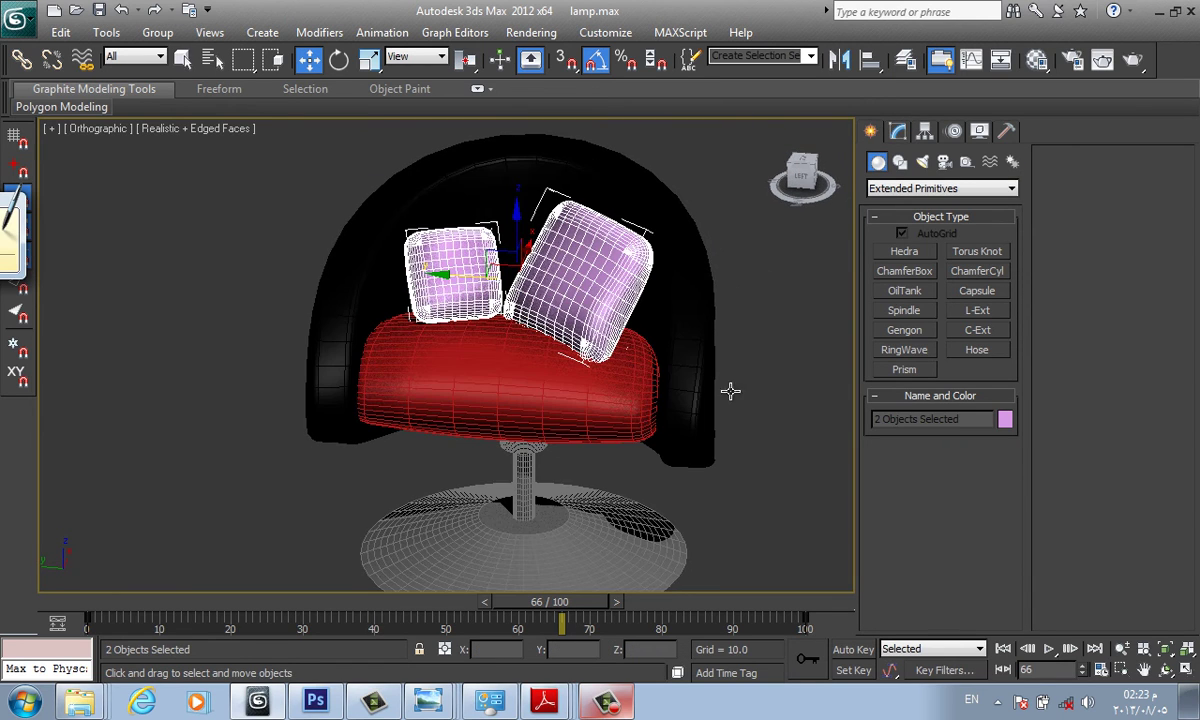
{"action": "left_click", "coordinate": [1005, 419]}
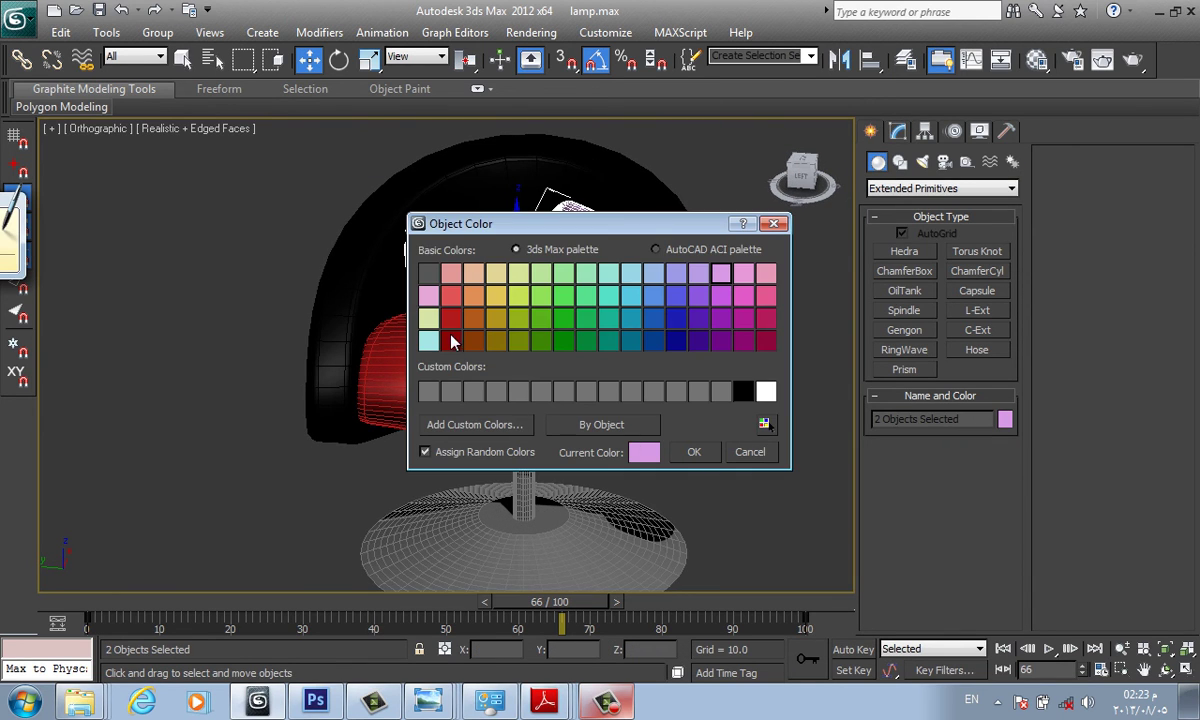
{"action": "left_click", "coordinate": [690, 451]}
{"action": "left_click", "coordinate": [750, 527]}
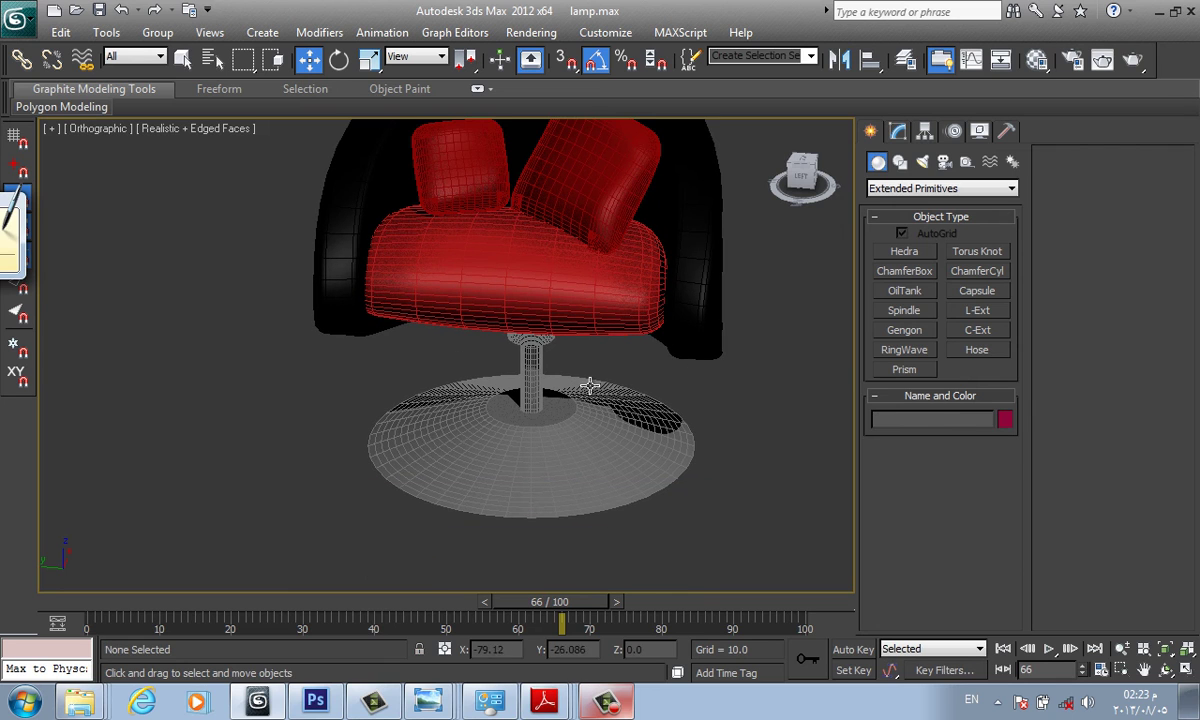
Make the stem and disc base black, then deselect and reframe the chair.
{"action": "left_click", "coordinate": [536, 342]}
{"action": "left_click", "coordinate": [563, 509], "text": "ctrl"}
{"action": "middle_click_drag", "start_coordinate": [698, 322], "coordinate": [1027, 449], "text": "alt"}
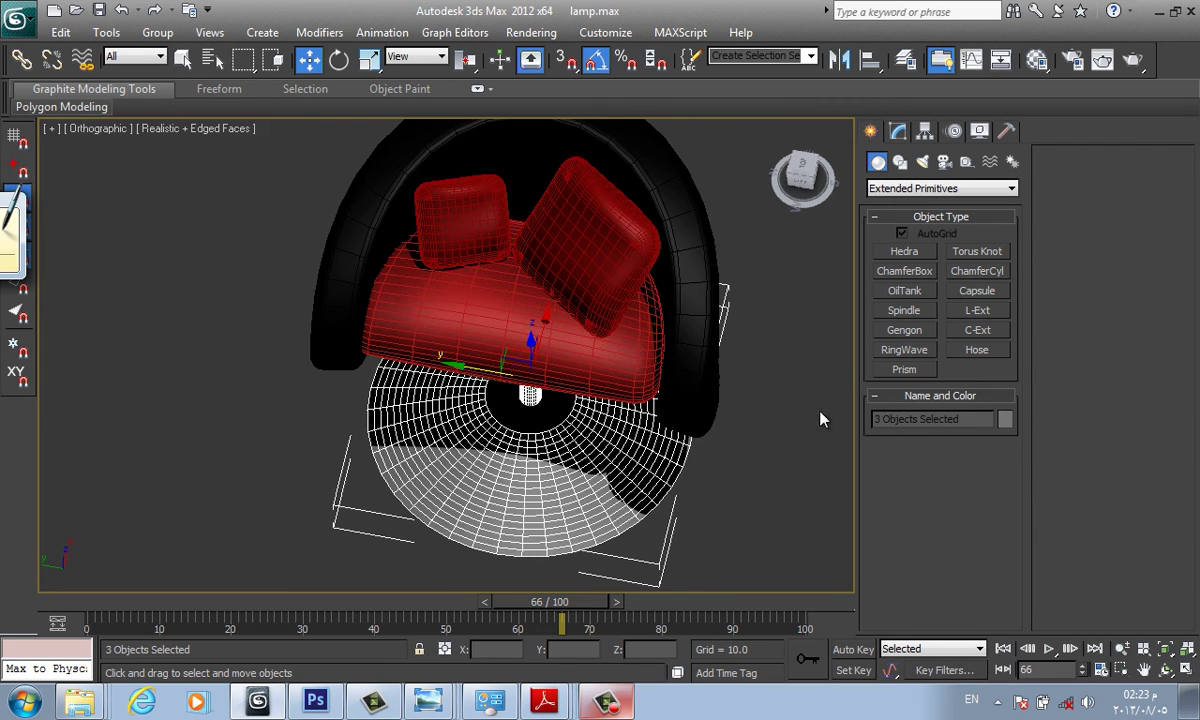
{"action": "left_click", "coordinate": [694, 452]}
{"action": "left_click", "coordinate": [745, 528]}
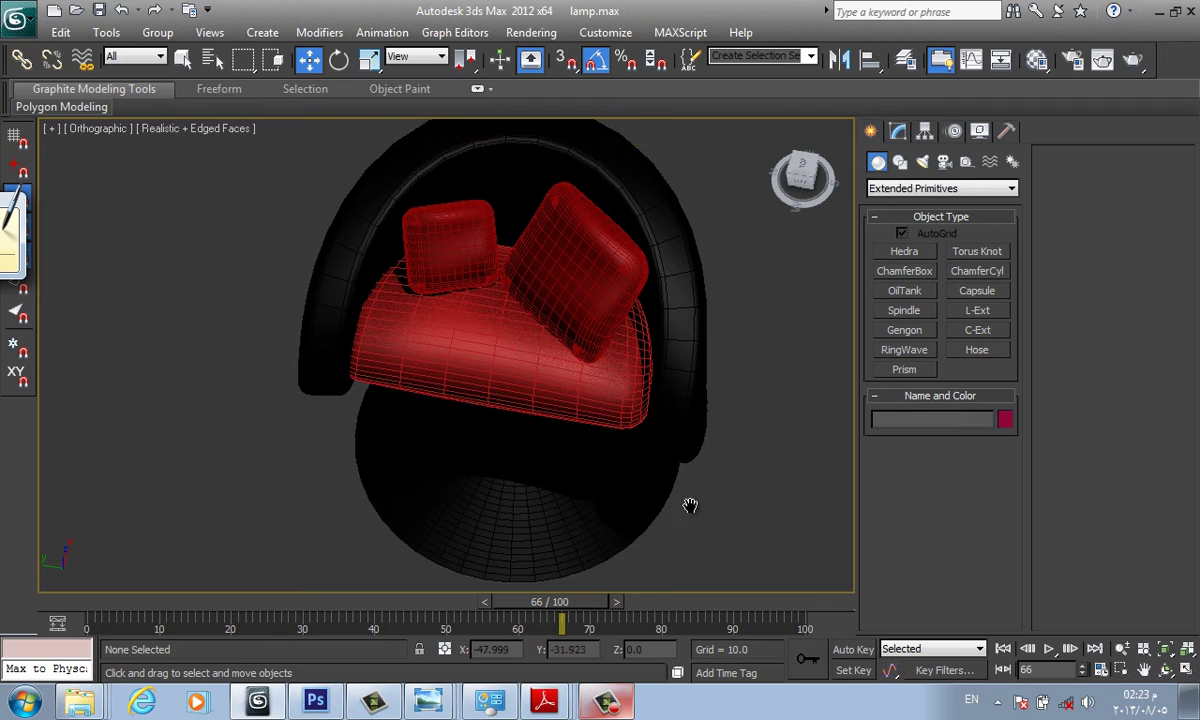
{"action": "mouse_move", "coordinate": [691, 504]}
{"action": "middle_mouse_down", "text": "alt"}
{"action": "mouse_move", "coordinate": [684, 375]}
{"action": "mouse_move", "coordinate": [493, 328]}
{"action": "mouse_move", "coordinate": [505, 375]}
{"action": "middle_mouse_up", "text": "alt"}
{"action": "key", "text": "F4"}
{"action": "scroll", "coordinate": [702, 403], "scroll_direction": "down", "scroll_amount": 3}
View the finished chair in perspective with edged faces off, adjusting the framing.
{"action": "key", "text": "p"}
{"action": "scroll", "coordinate": [729, 461], "scroll_direction": "down", "scroll_amount": 2}
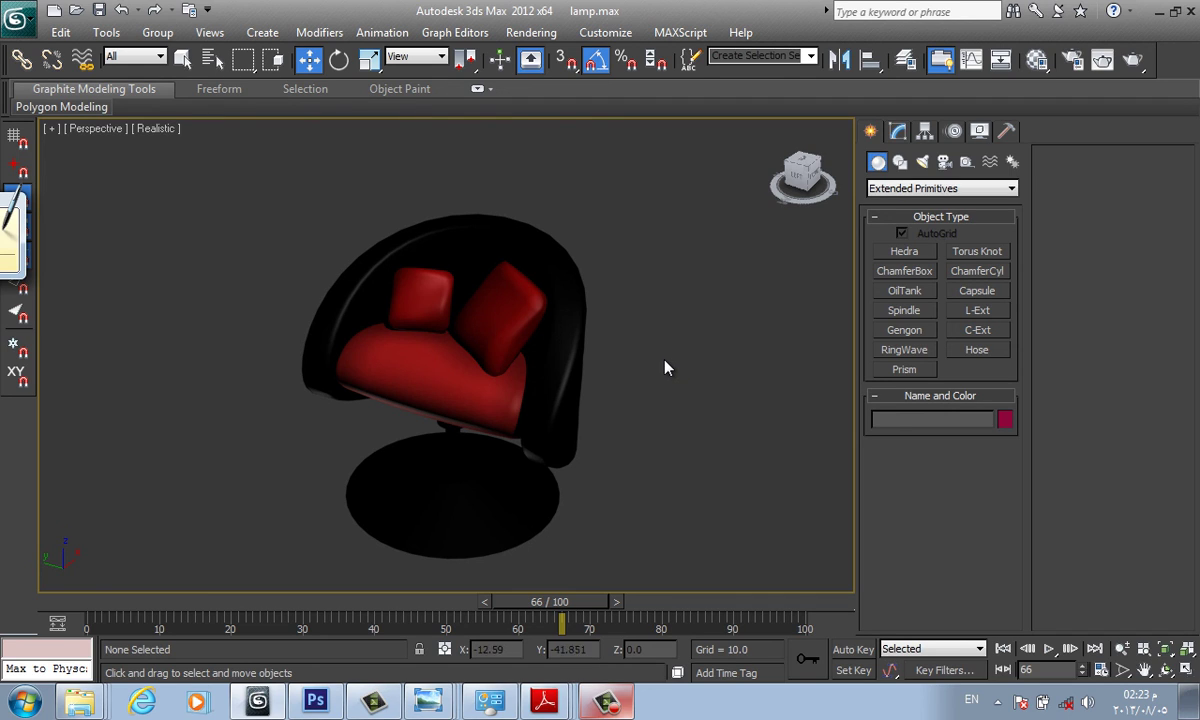
{"action": "middle_click_drag", "start_coordinate": [664, 362], "coordinate": [668, 363]}
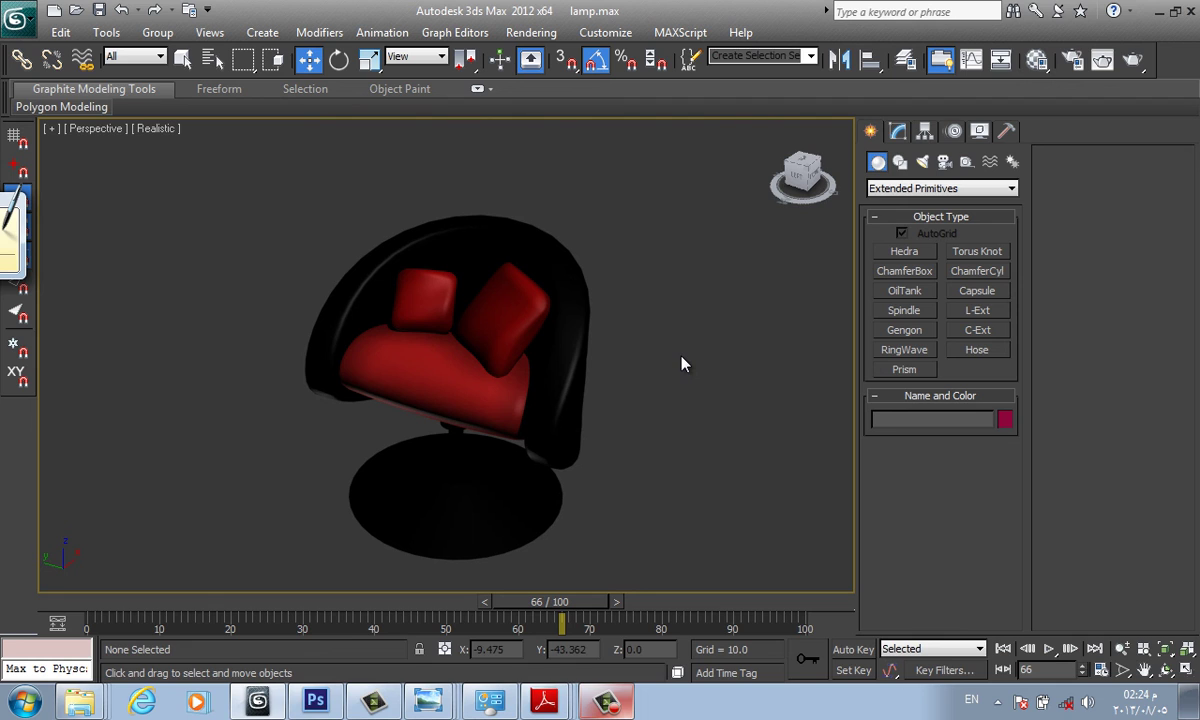
{"action": "middle_click_drag", "start_coordinate": [610, 378], "coordinate": [589, 458], "text": "alt"}
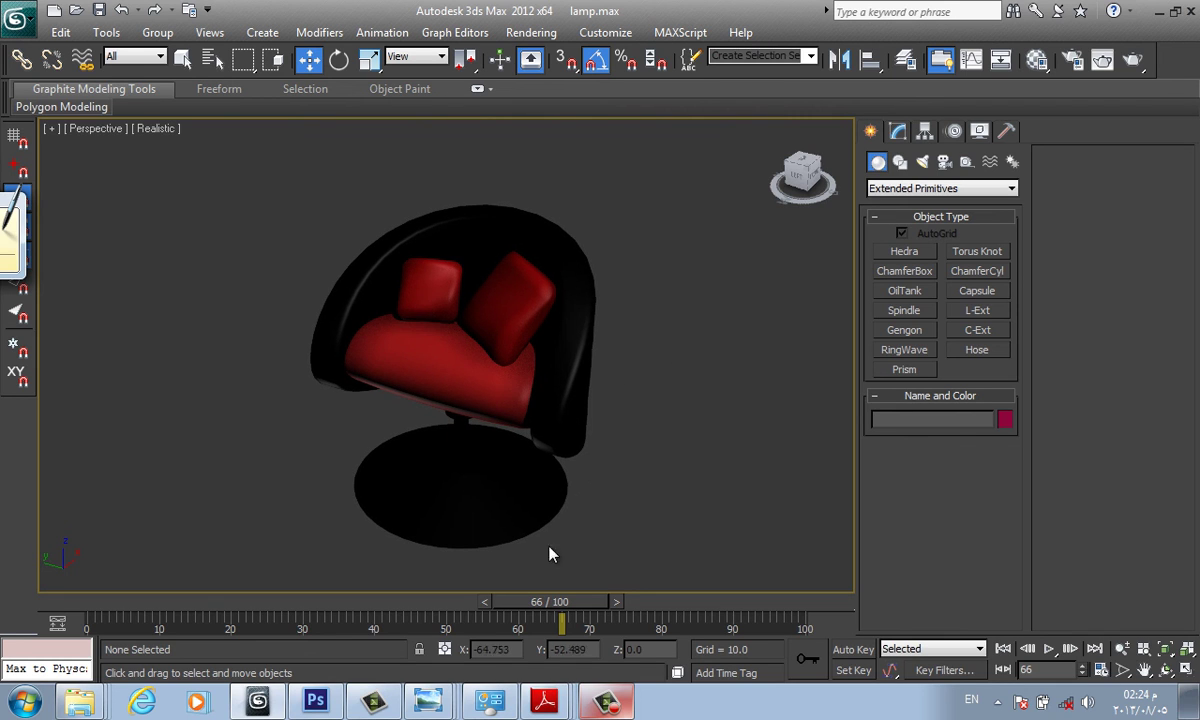
Minimize 3ds Max to reveal the reference render and bring up Camtasia's recording controls.
{"action": "left_click", "coordinate": [258, 701]}
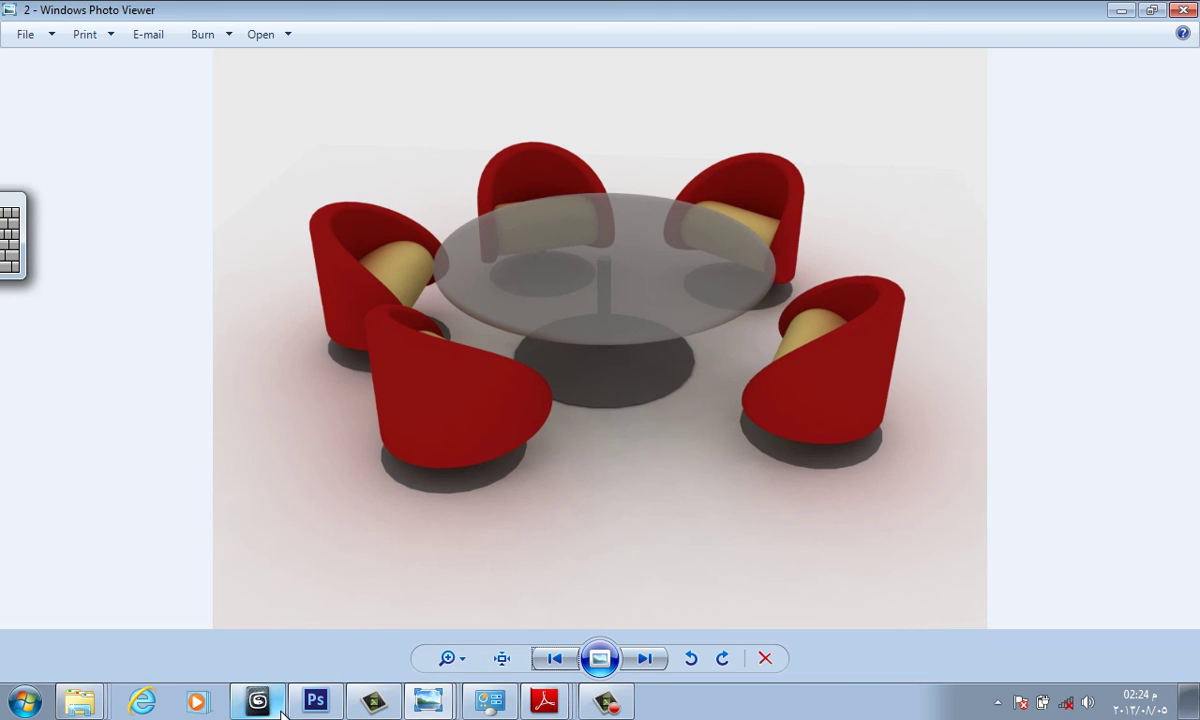
{"action": "left_click", "coordinate": [373, 703]}
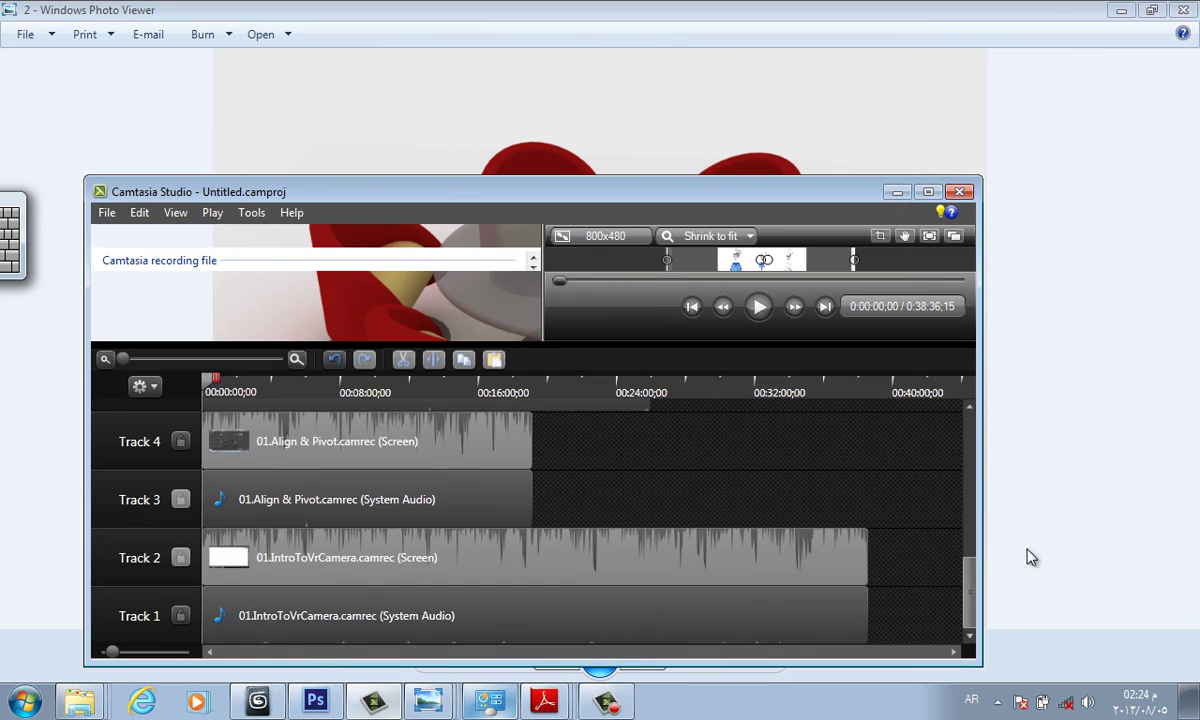
{"action": "left_click", "coordinate": [606, 702]}
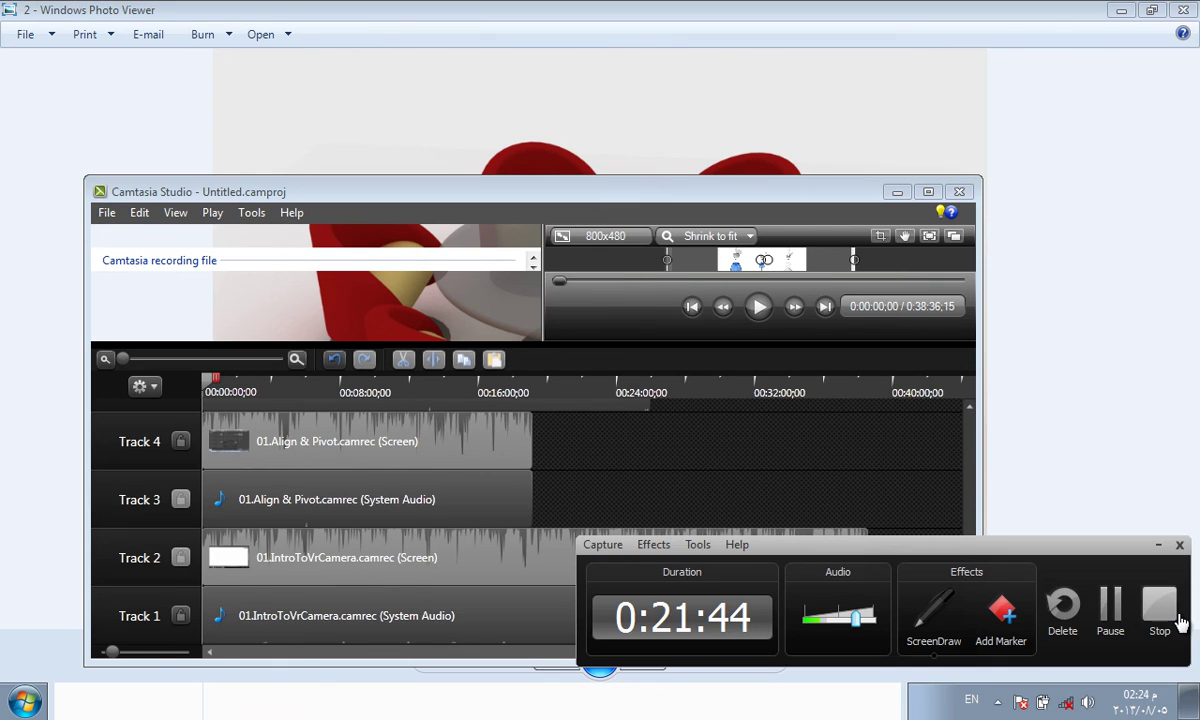